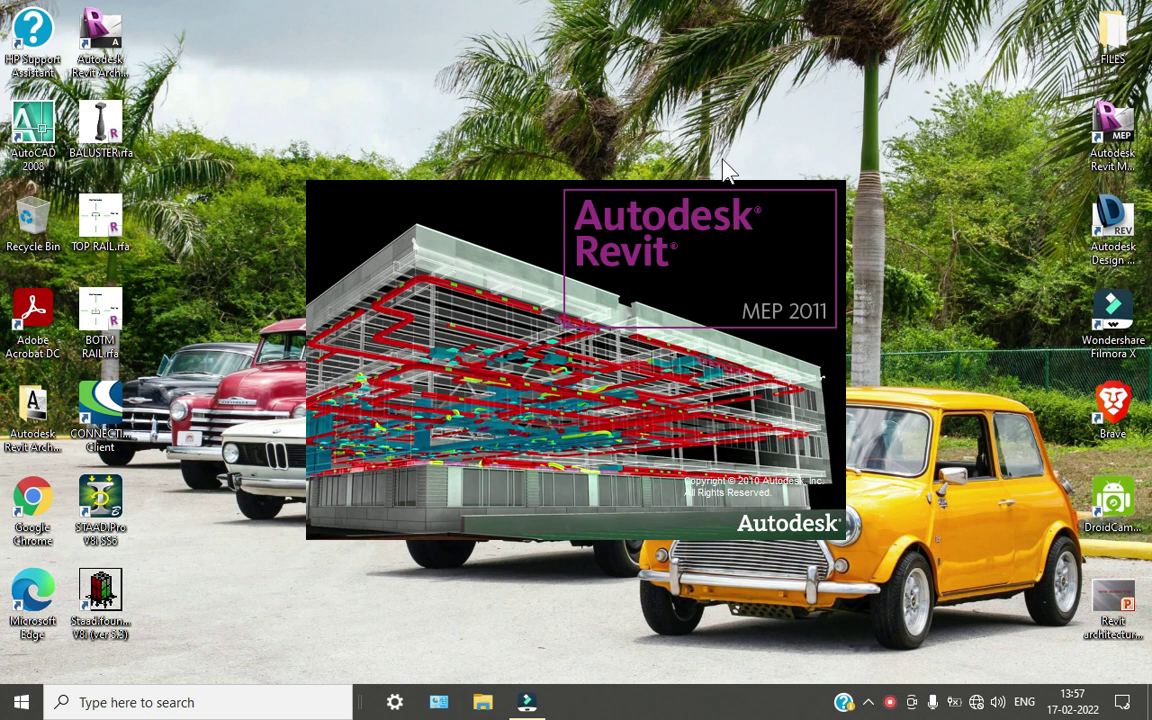
Create a new project and accept its default project units
{"action": "right_click", "coordinate": [883, 101]}
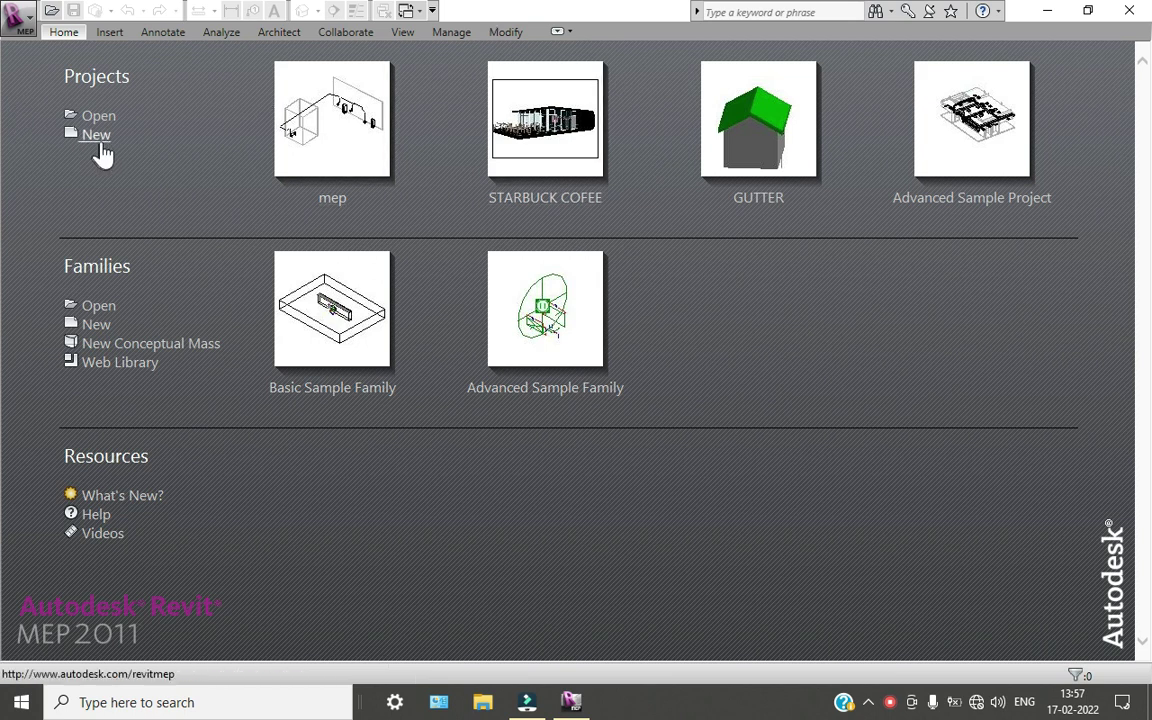
{"action": "left_click", "coordinate": [100, 140]}
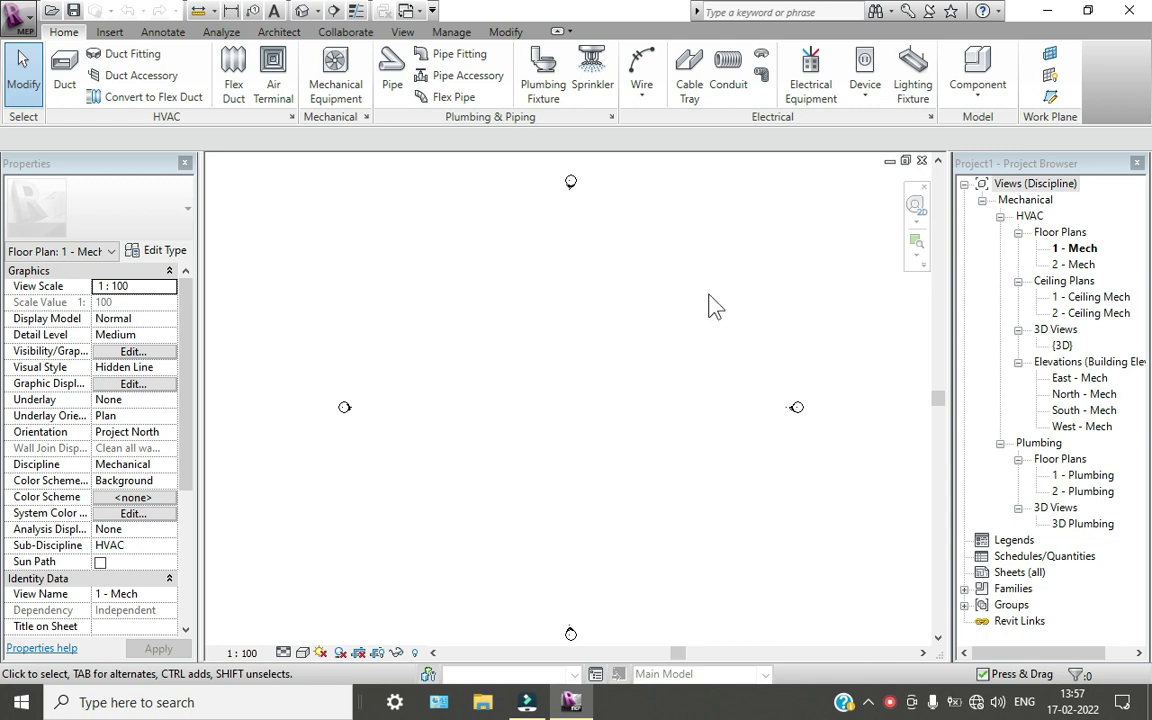
{"action": "key", "text": "u"}
{"action": "key", "text": "u"}
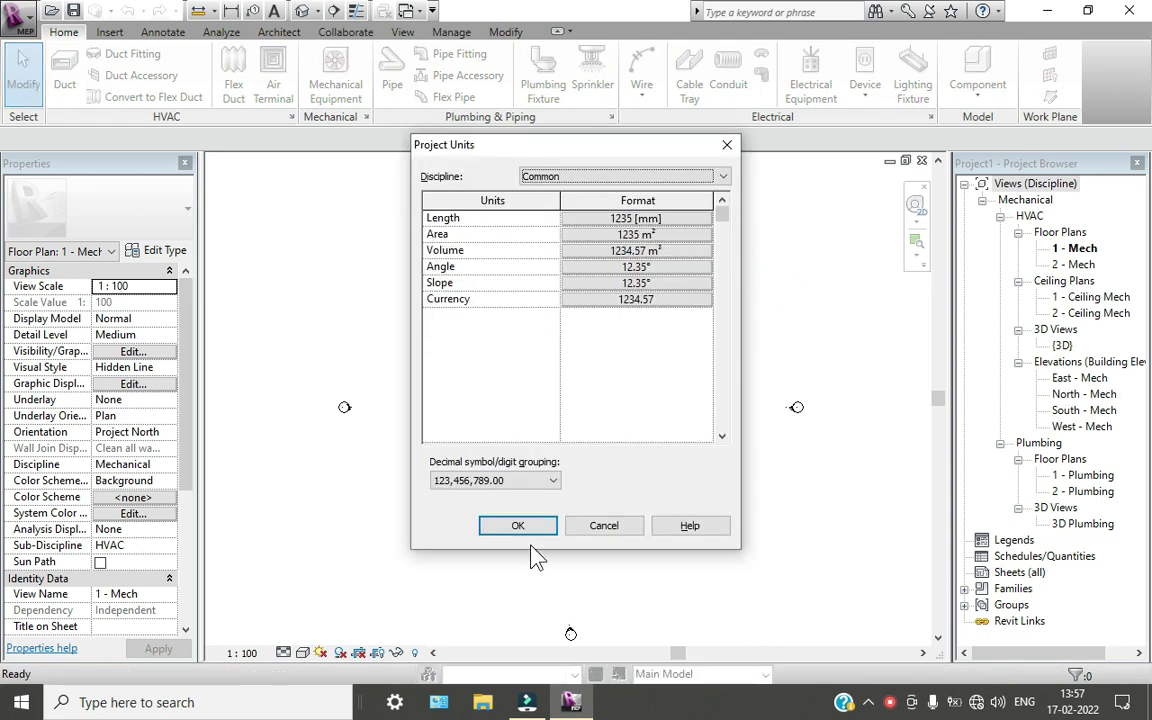
{"action": "left_click", "coordinate": [520, 526]}
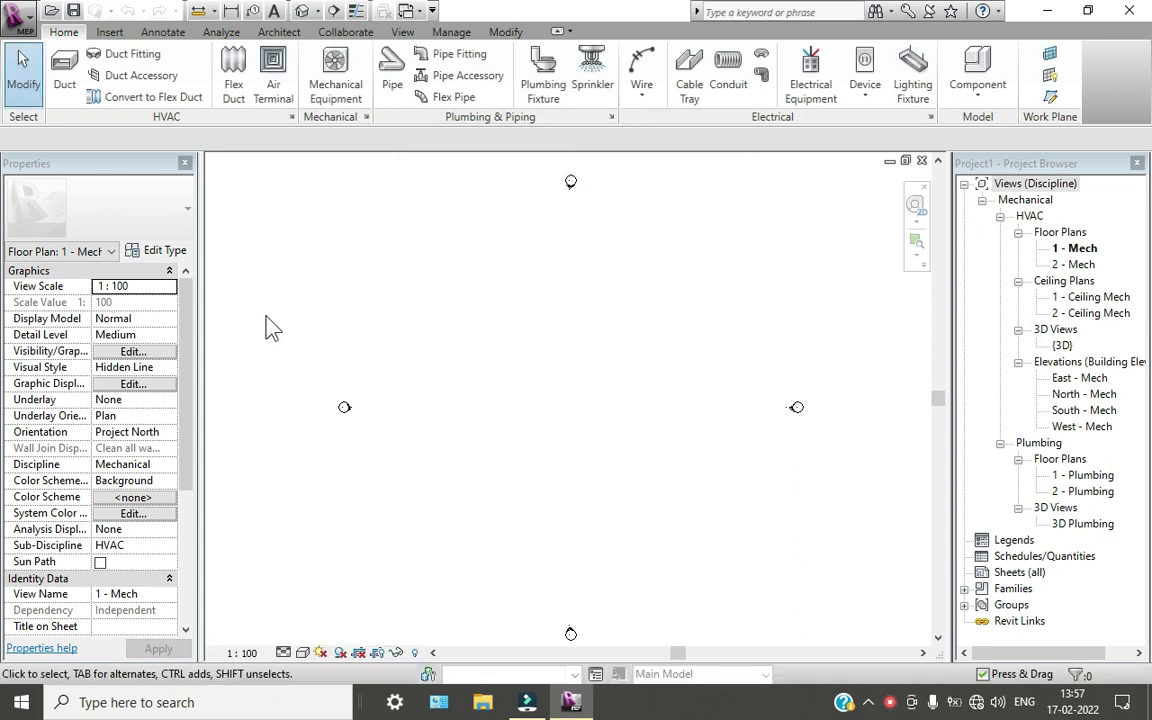
Set the sub-discipline of the 1 - Mech floor plan to Plumbing and apply the change
{"action": "scroll", "coordinate": [155, 470], "scroll_direction": "down", "scroll_amount": 3}
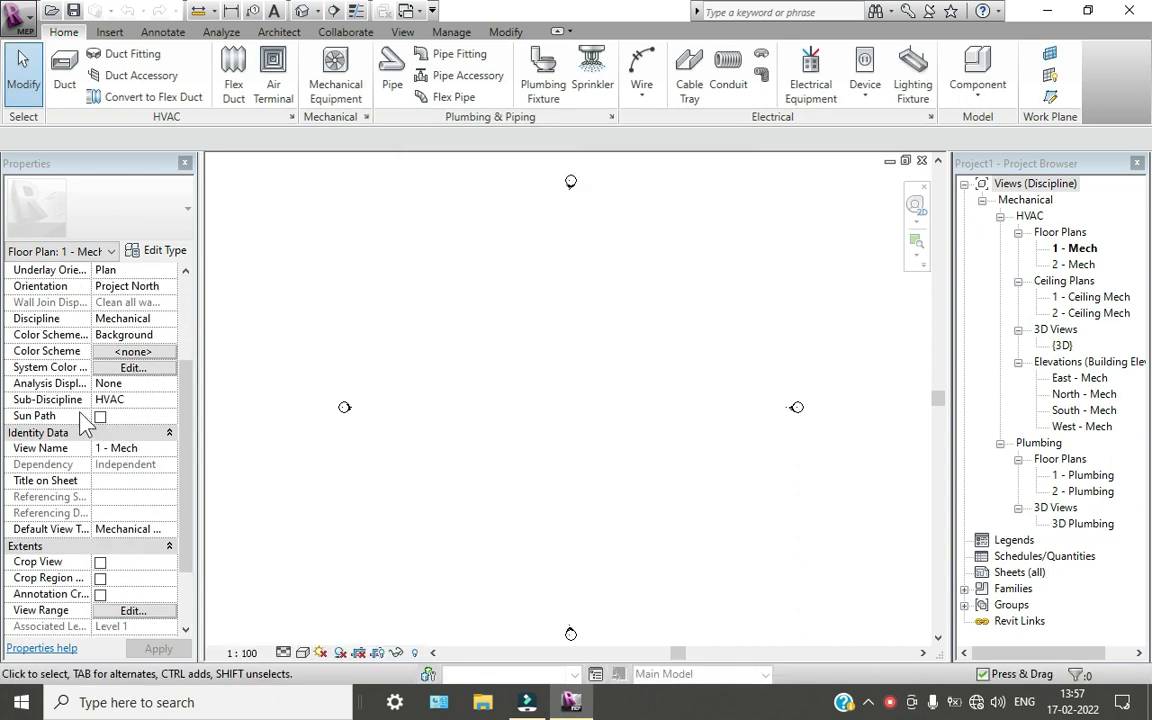
{"action": "left_click", "coordinate": [168, 400]}
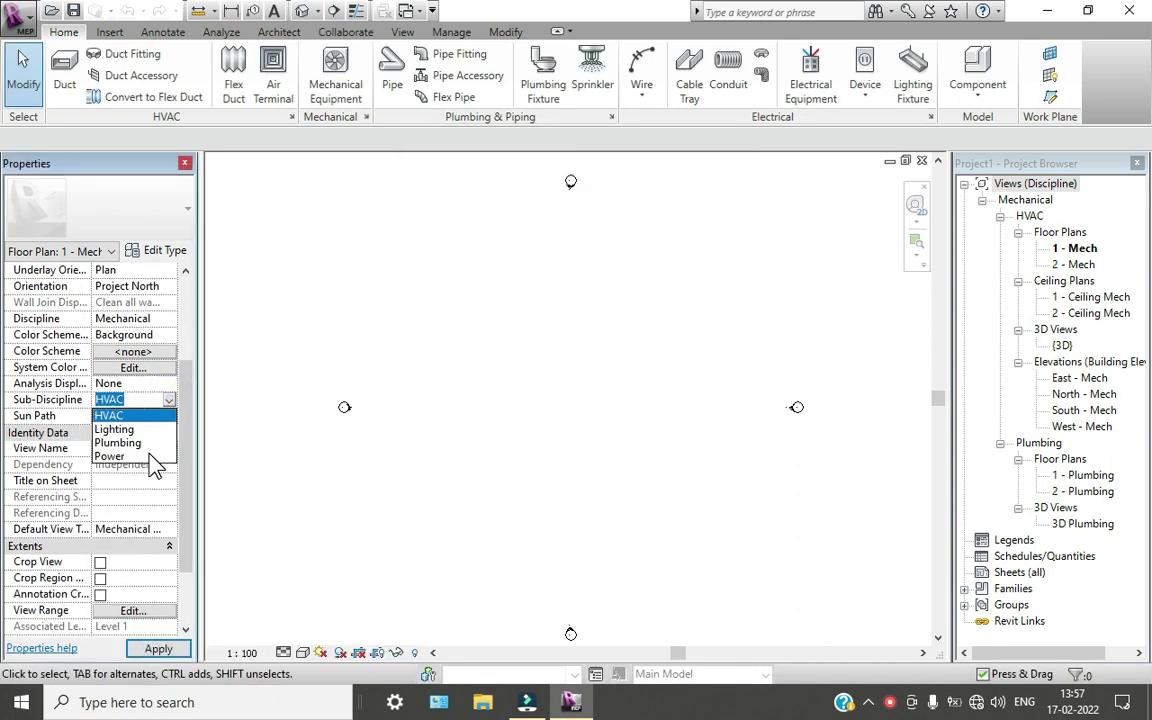
{"action": "left_click", "coordinate": [147, 443]}
{"action": "left_click", "coordinate": [160, 648]}
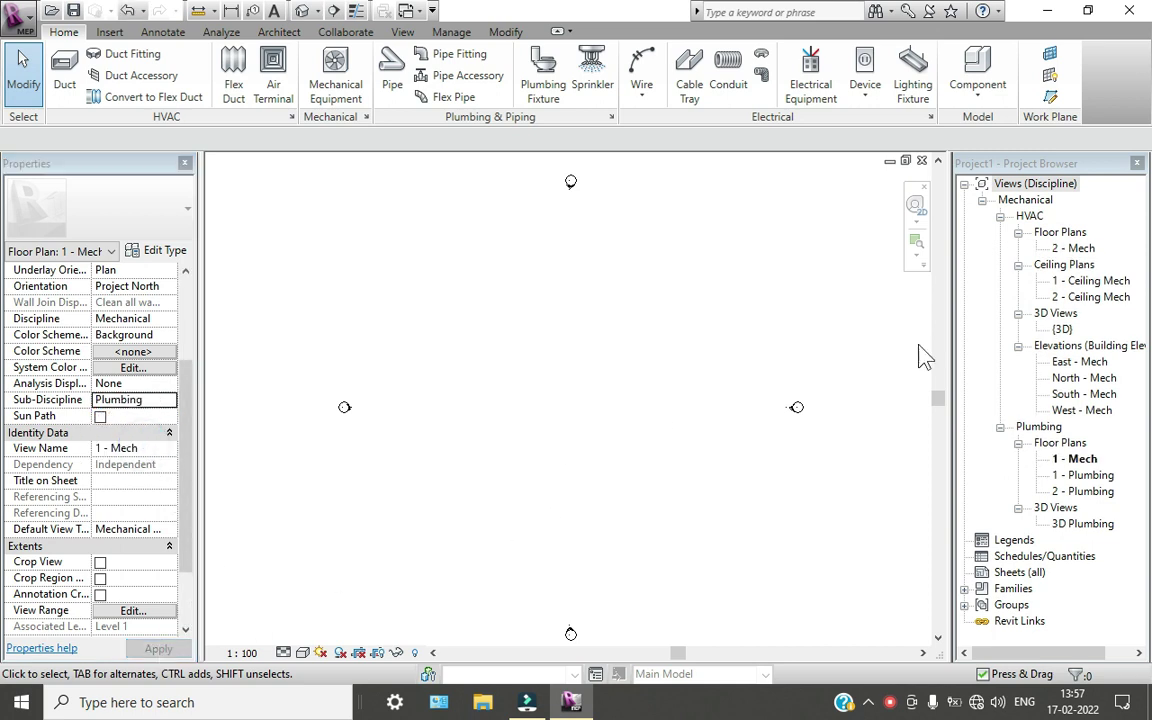
Duplicate the 1 - Mech floor plan with detailing and delete the original view
{"action": "right_click", "coordinate": [1083, 461]}
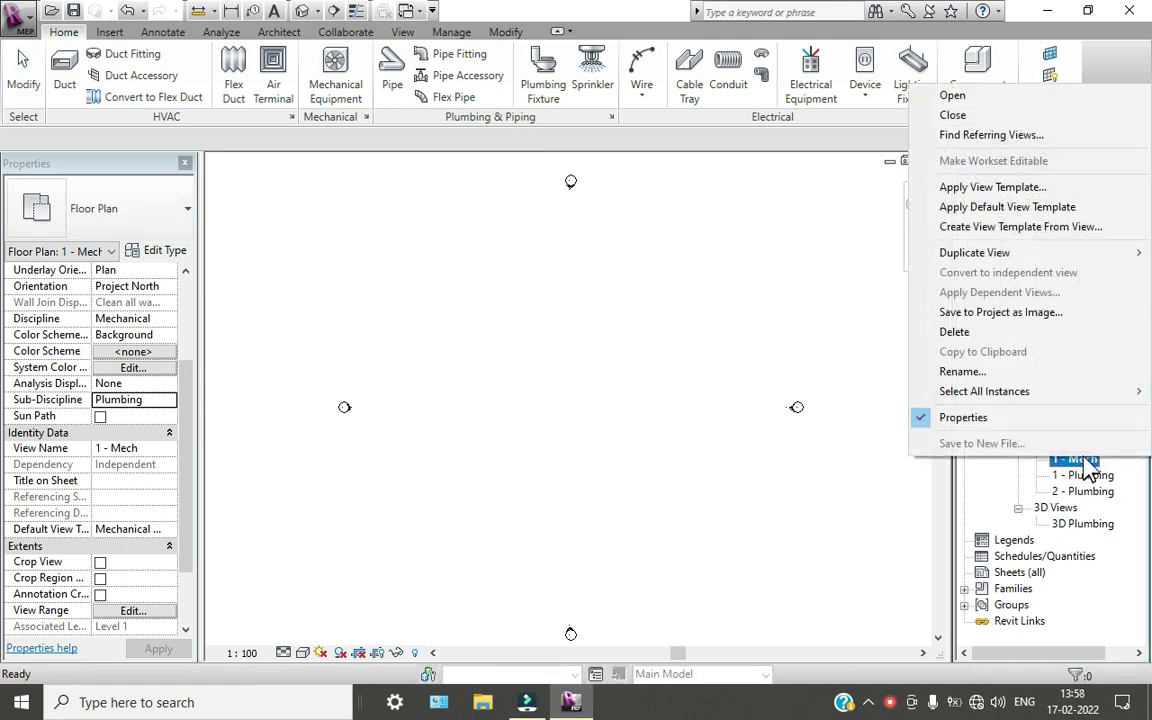
{"action": "mouse_move", "coordinate": [1021, 254]}
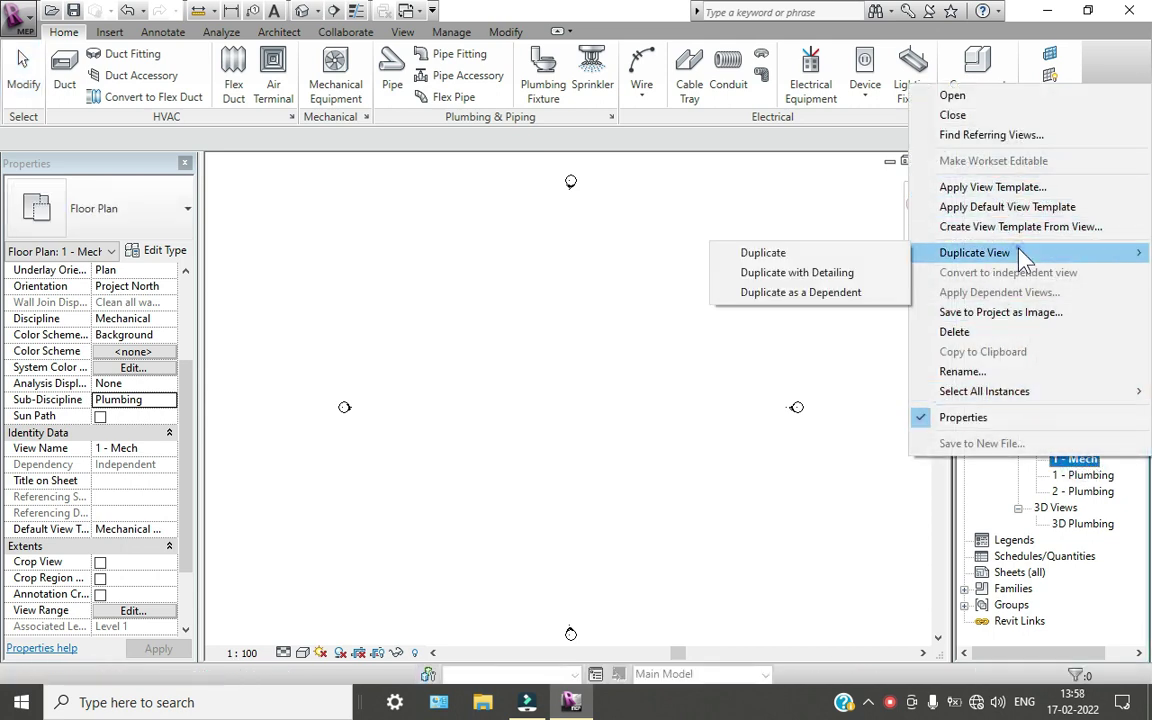
{"action": "left_click", "coordinate": [795, 275]}
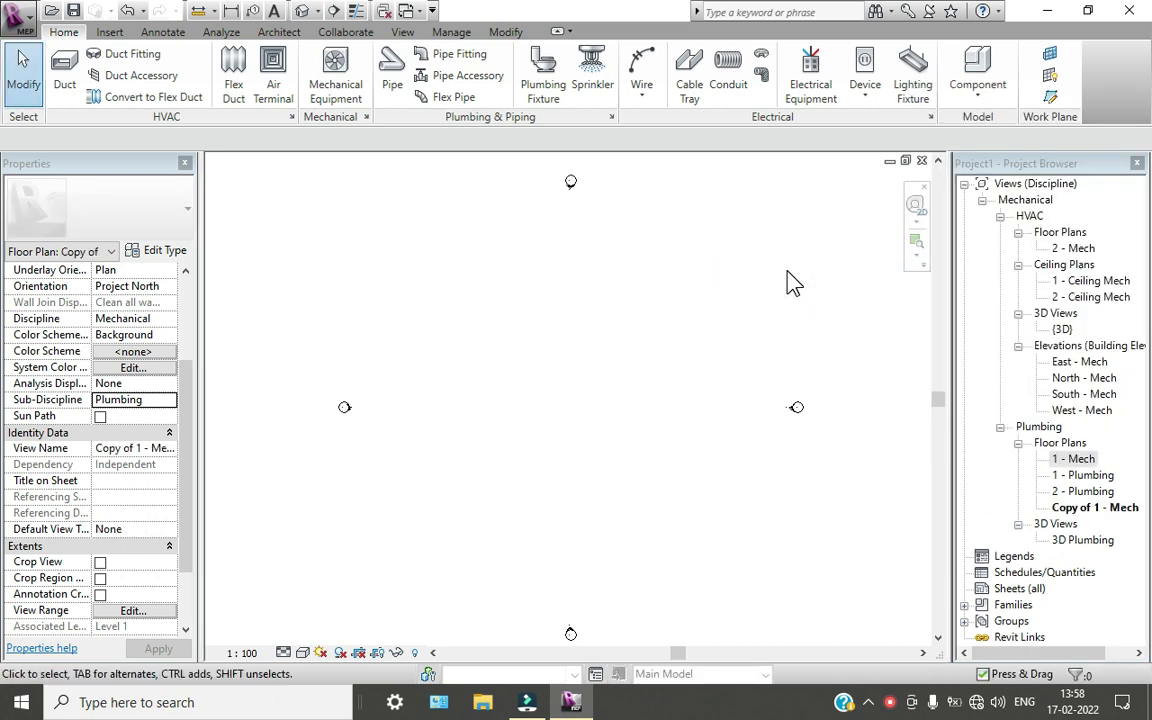
{"action": "left_click", "coordinate": [1090, 510]}
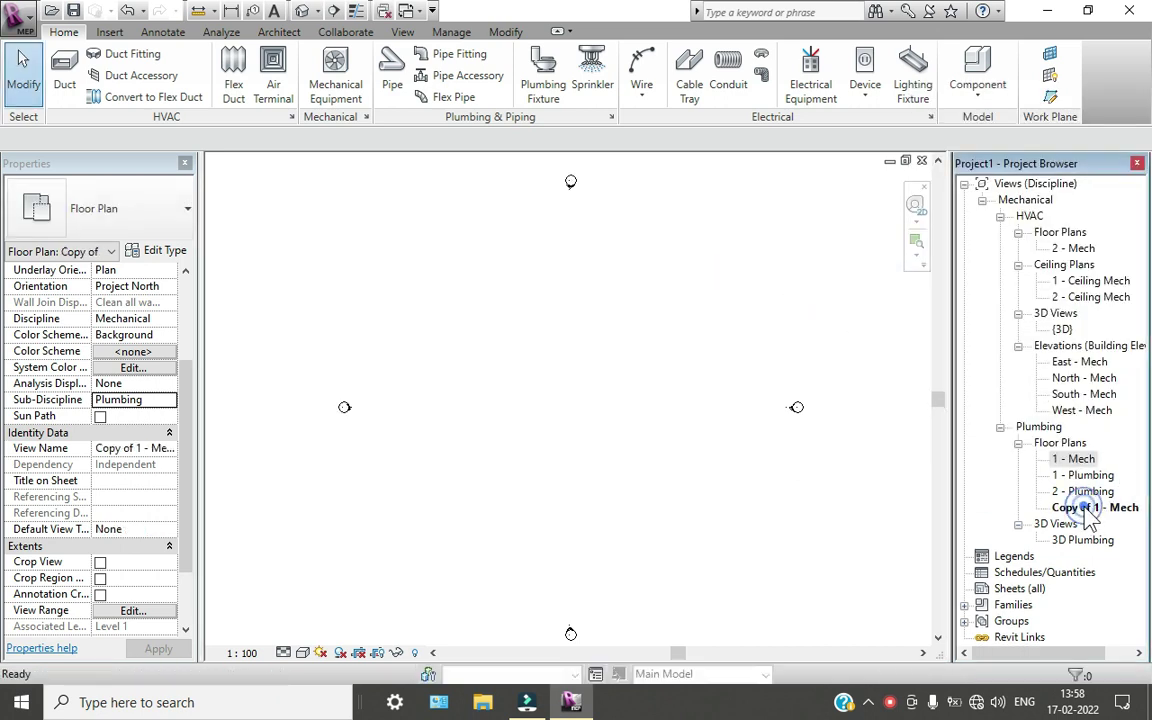
{"action": "right_click", "coordinate": [1090, 460]}
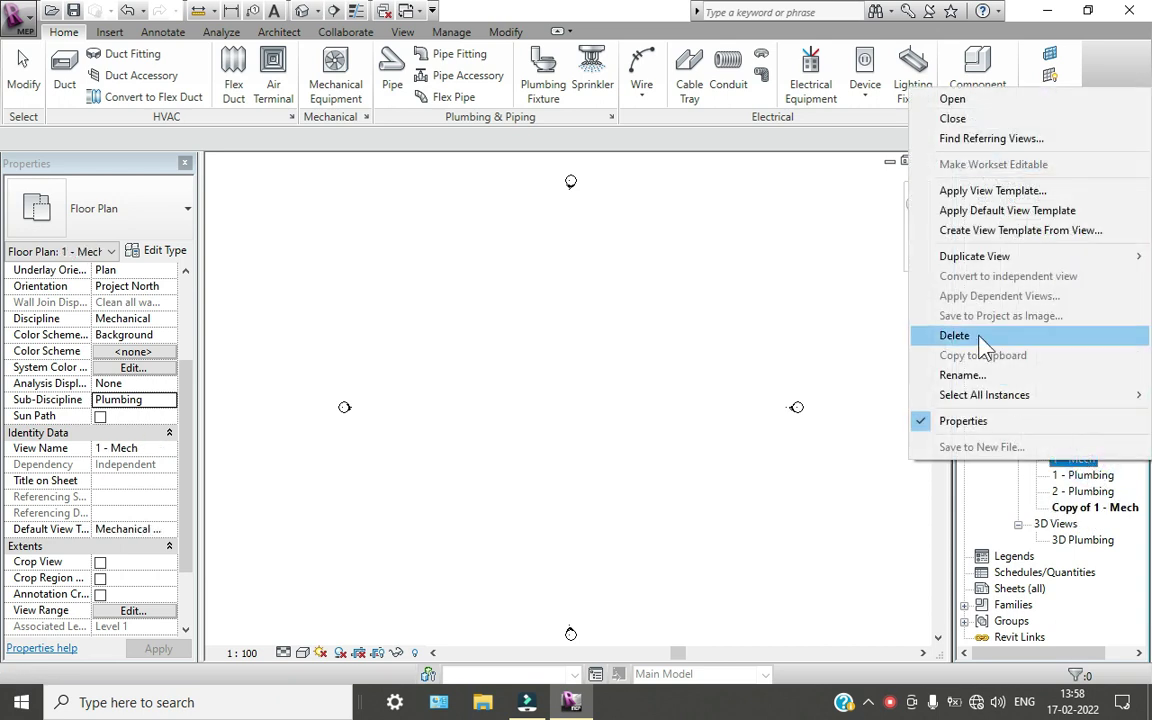
{"action": "left_click", "coordinate": [969, 338]}
Rename the duplicated floor plan view as "simple"
{"action": "left_click", "coordinate": [1105, 491]}
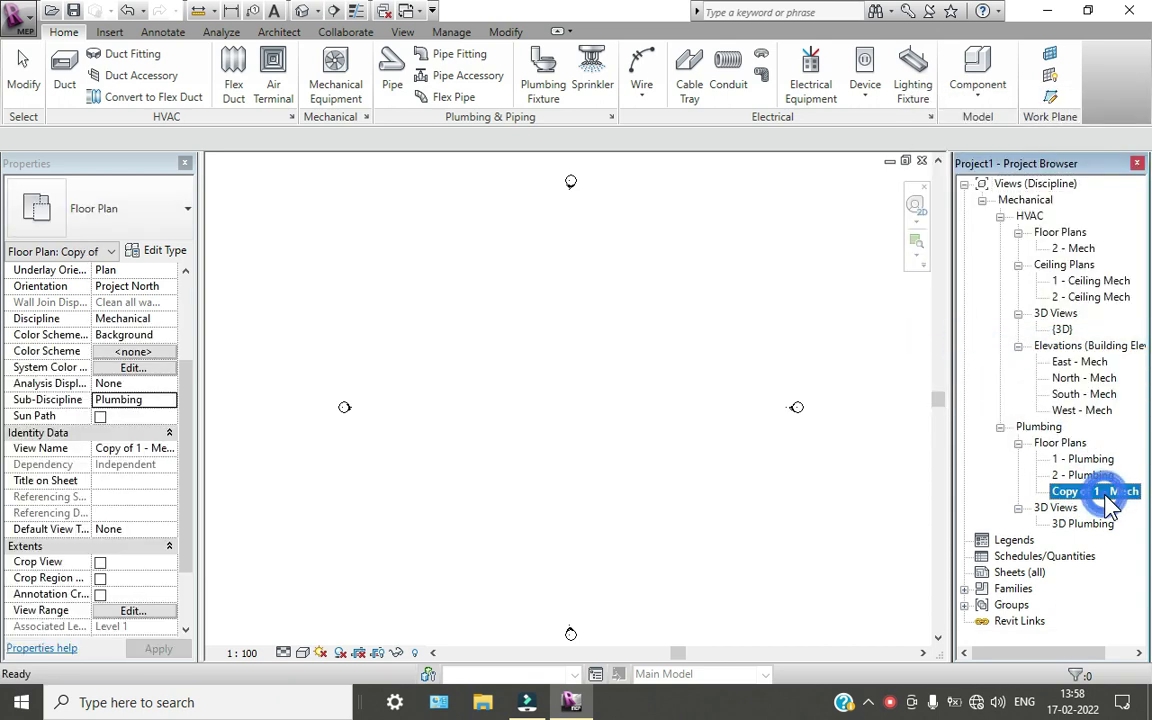
{"action": "right_click", "coordinate": [1087, 490]}
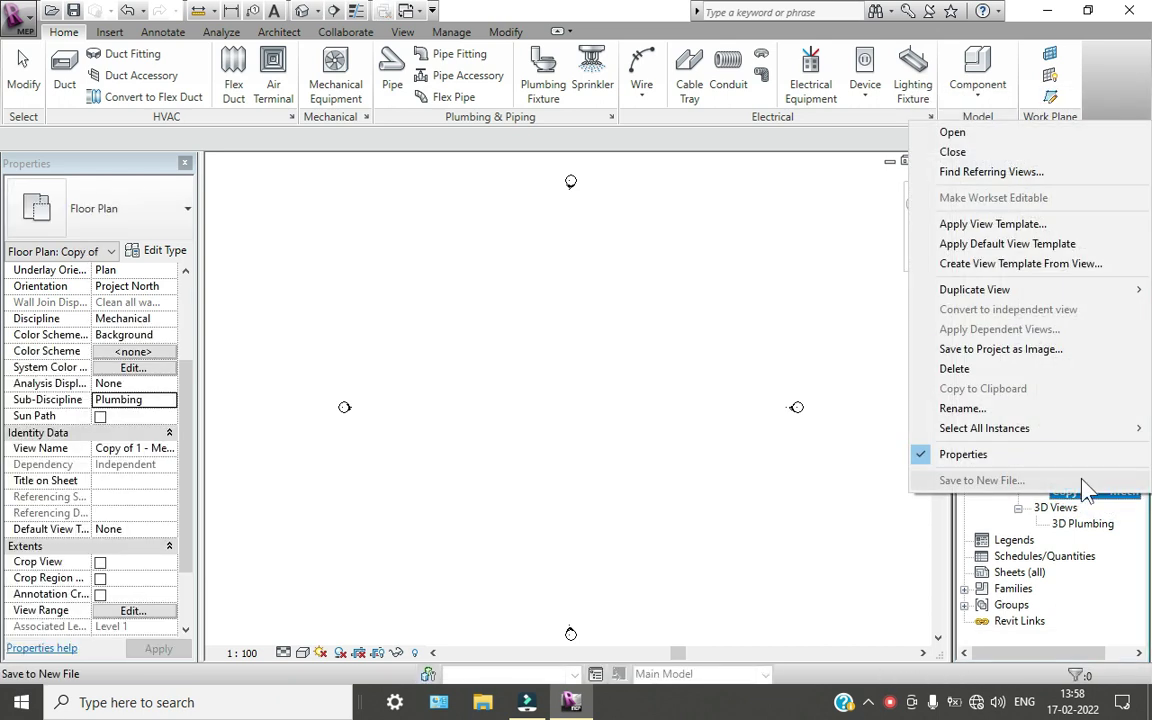
{"action": "left_click", "coordinate": [1013, 406]}
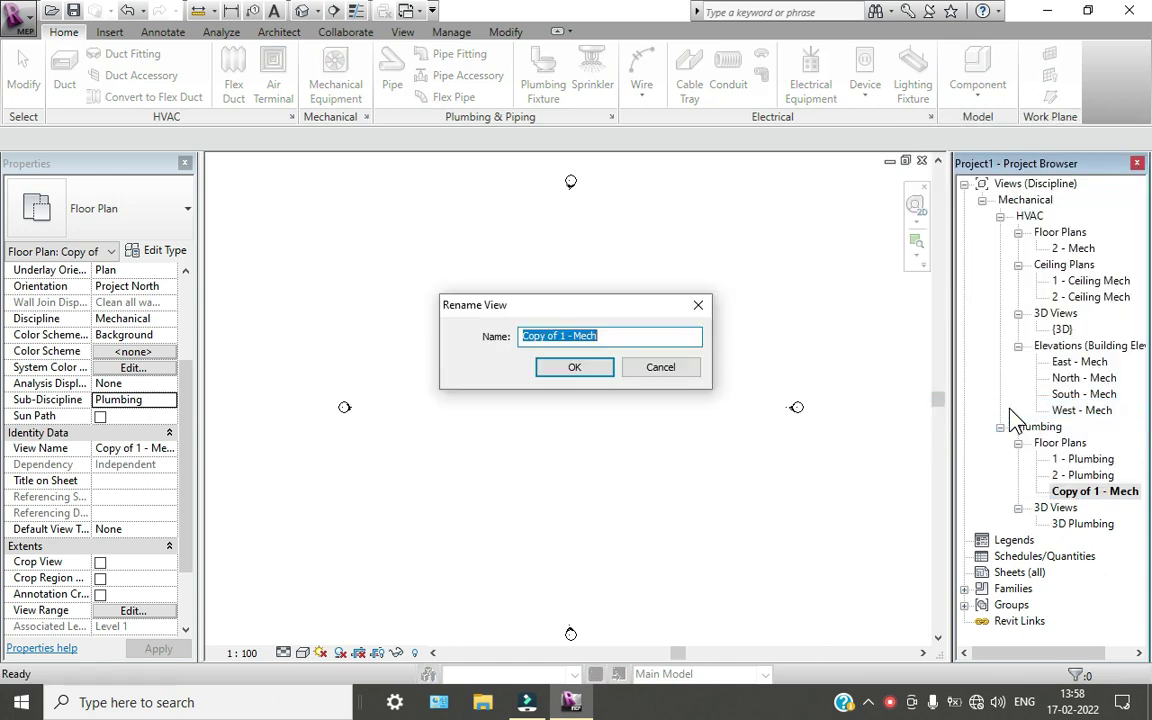
{"action": "type", "text": "s"}
{"action": "key", "text": "BackSpace"}
{"action": "type", "text": "simple"}
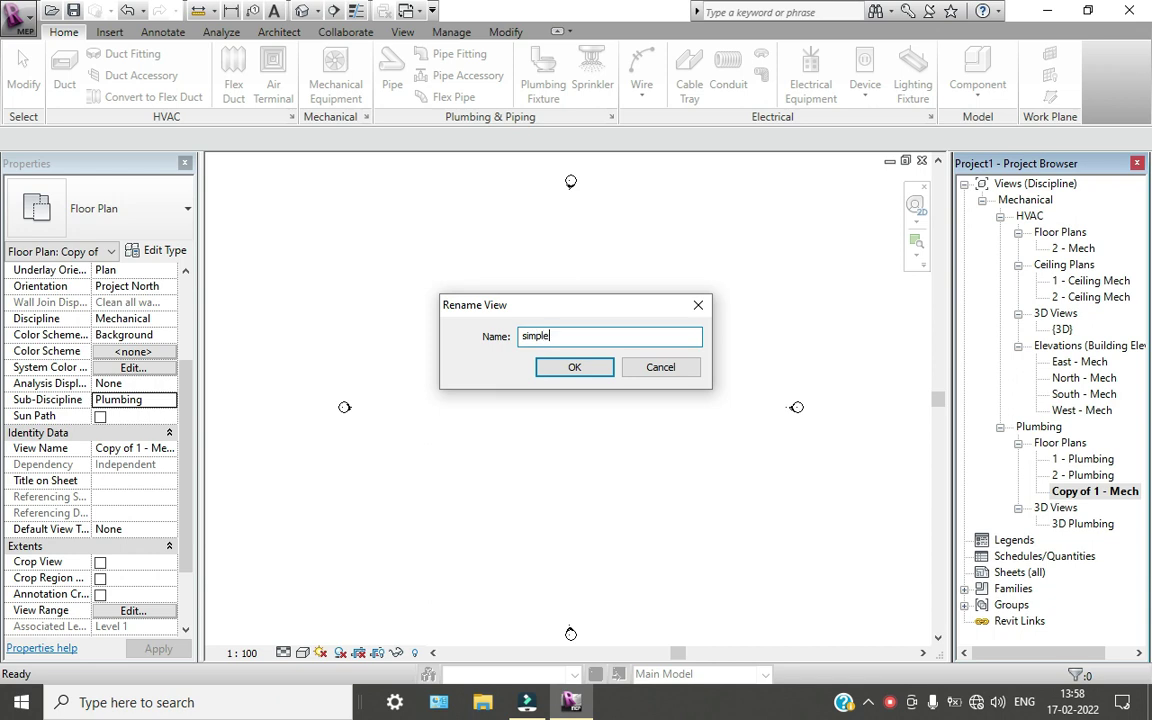
{"action": "key", "text": "Return"}
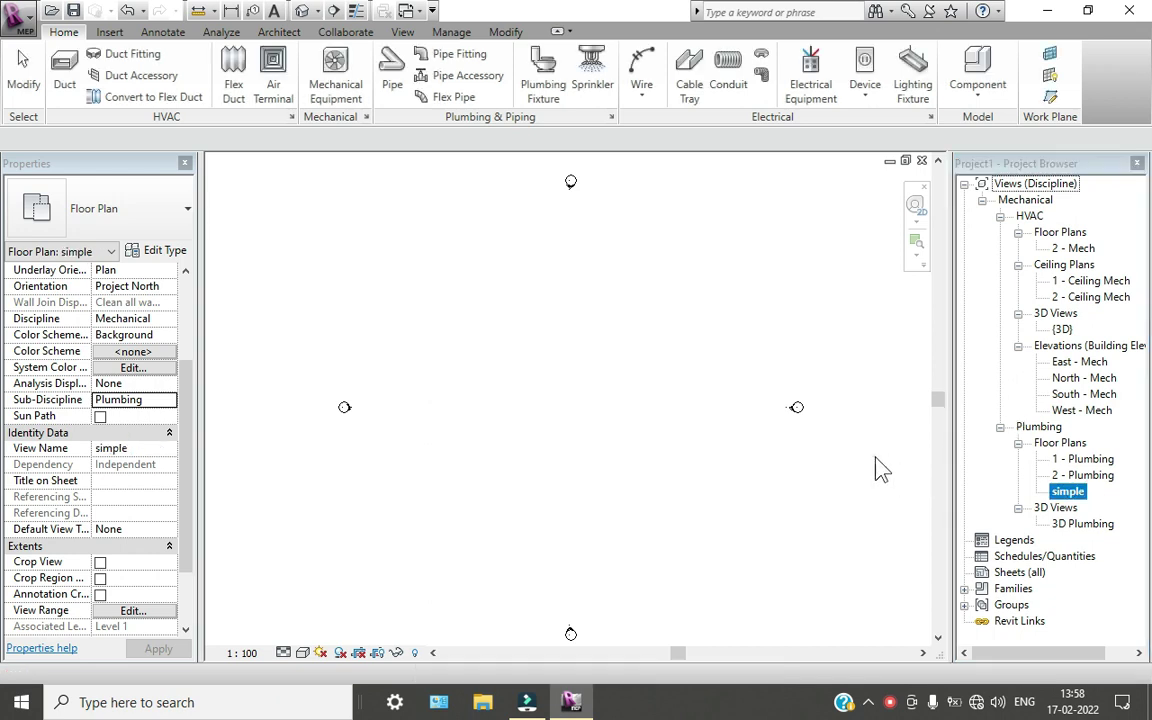
{"action": "right_click", "coordinate": [481, 336]}
{"action": "left_click", "coordinate": [373, 262]}
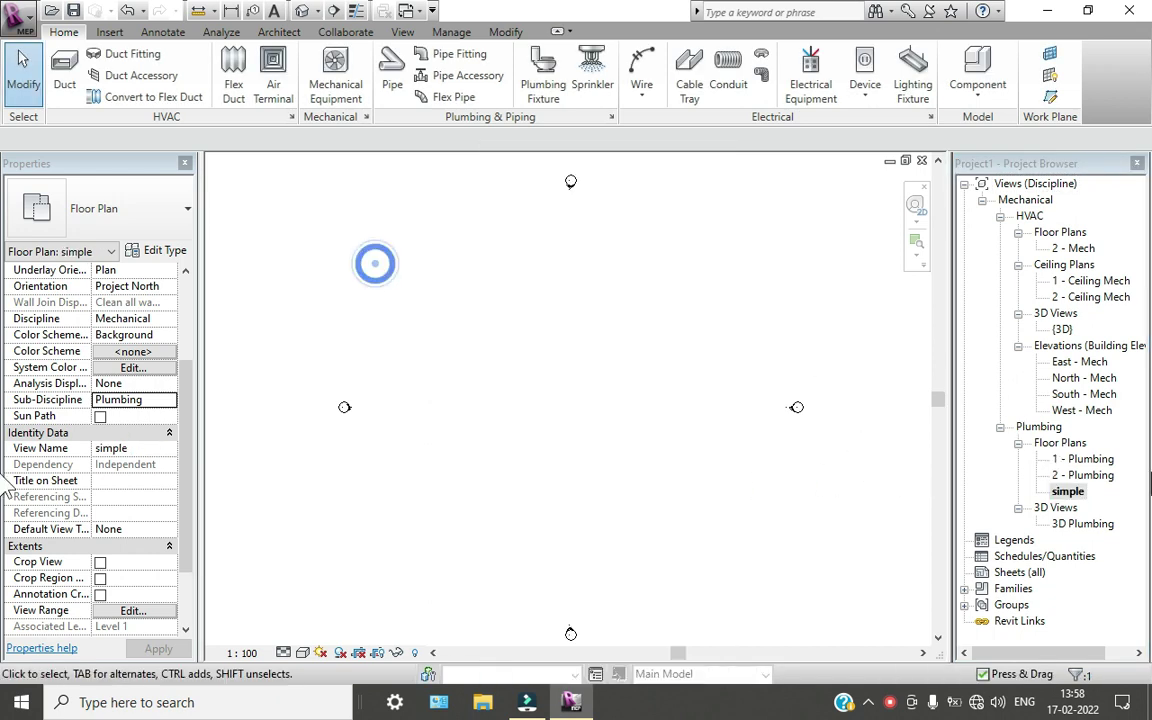
Delete the 1 - Plumbing and 2 - Plumbing floor plans from the project
{"action": "left_click", "coordinate": [1070, 490]}
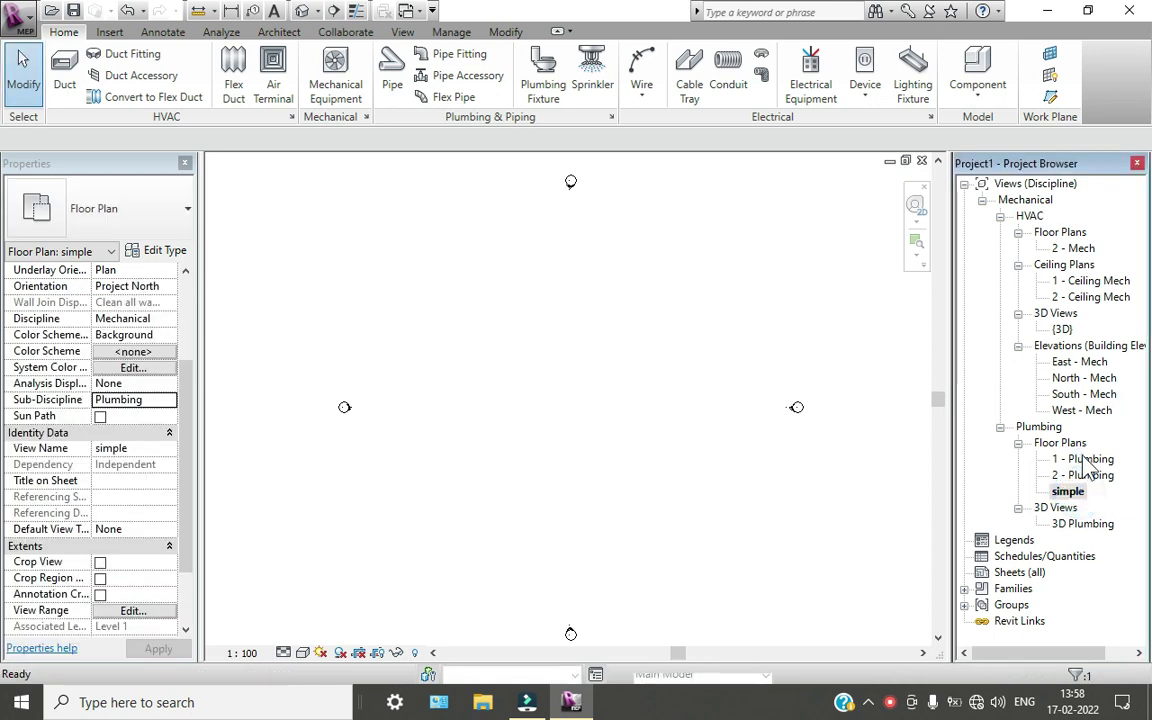
{"action": "left_click", "coordinate": [1085, 462]}
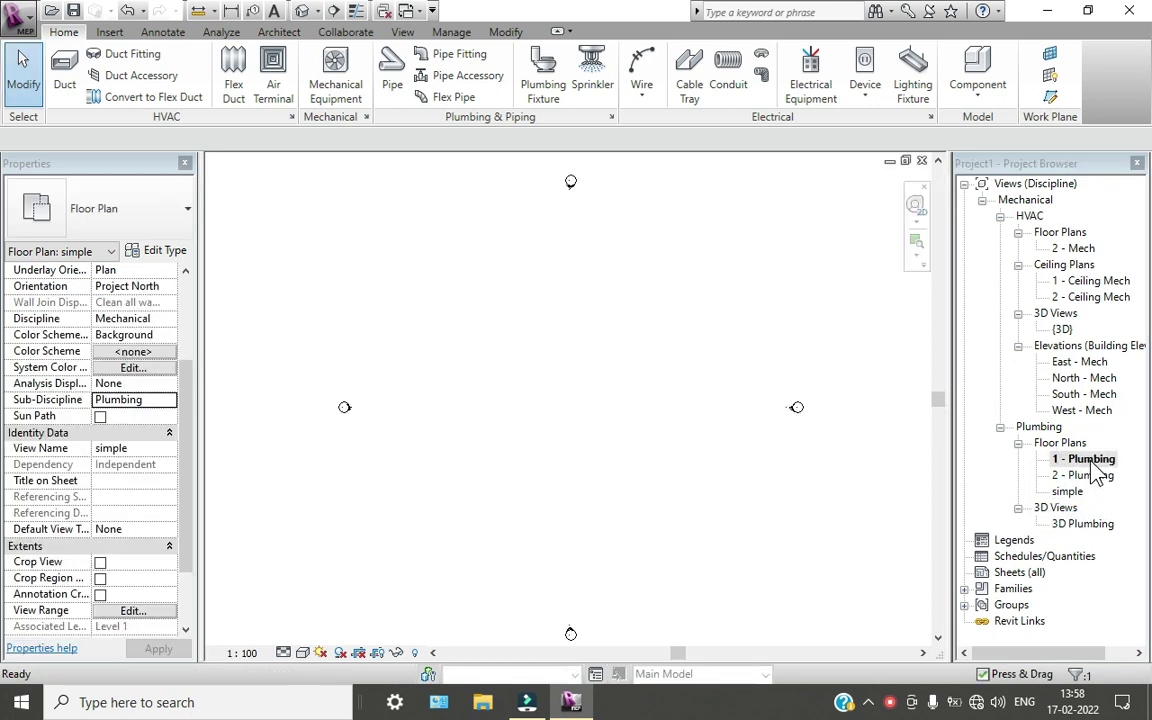
{"action": "right_click", "coordinate": [1096, 466]}
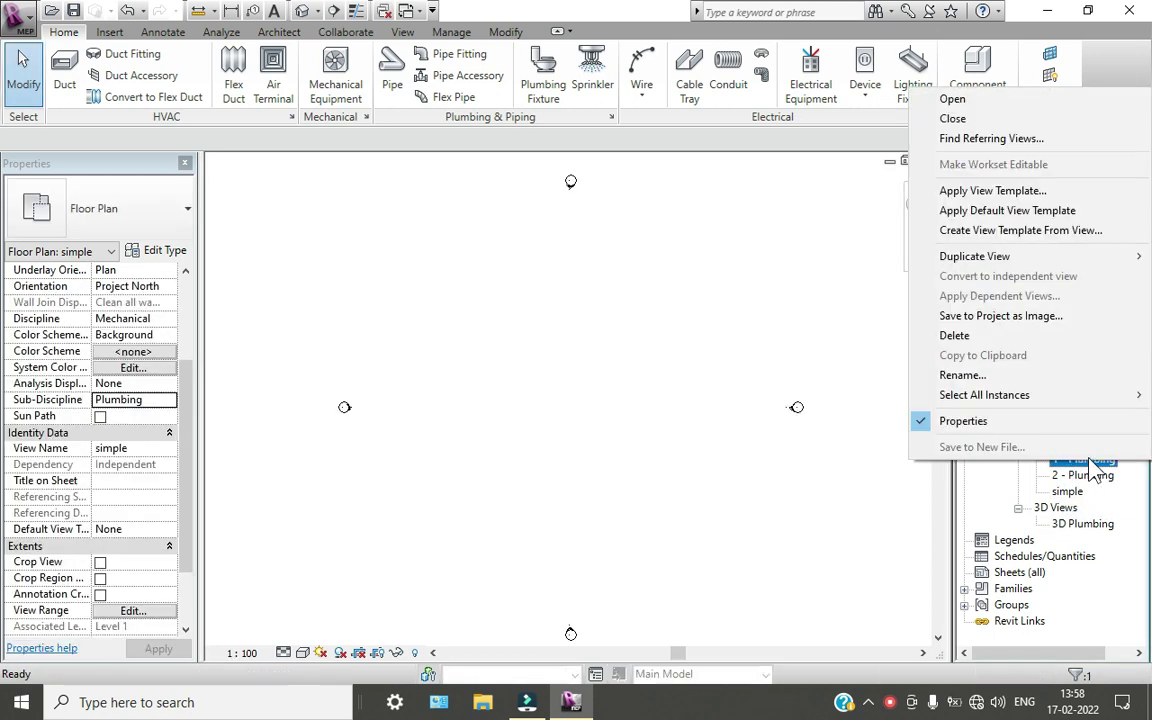
{"action": "left_click", "coordinate": [955, 336]}
{"action": "left_click", "coordinate": [1085, 460]}
{"action": "right_click", "coordinate": [1070, 452]}
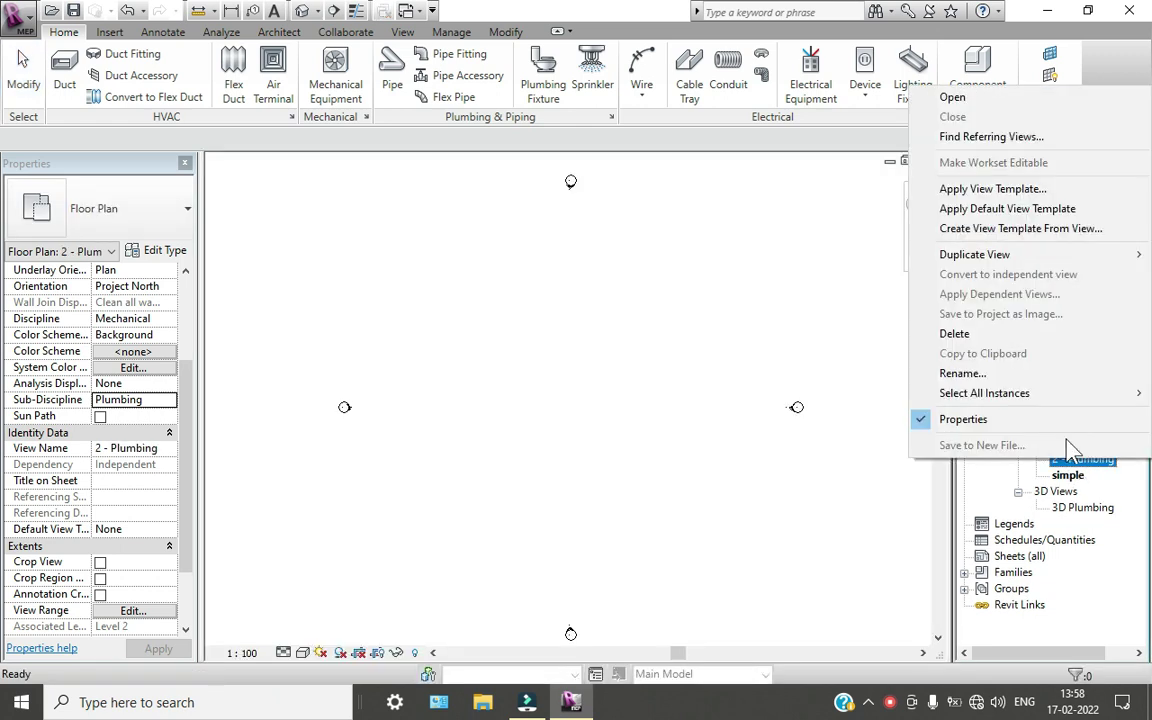
{"action": "left_click", "coordinate": [957, 333]}
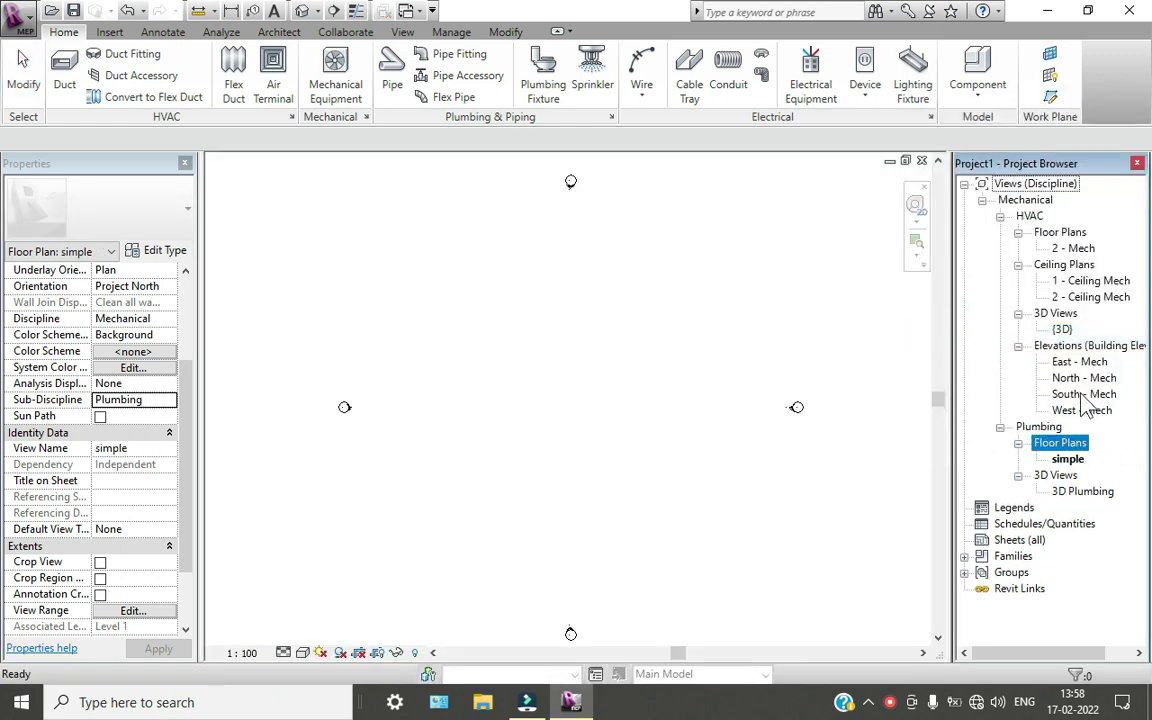
Inspect the levels in the South - Mech elevation and return to the simple floor plan
{"action": "double_click", "coordinate": [1083, 395]}
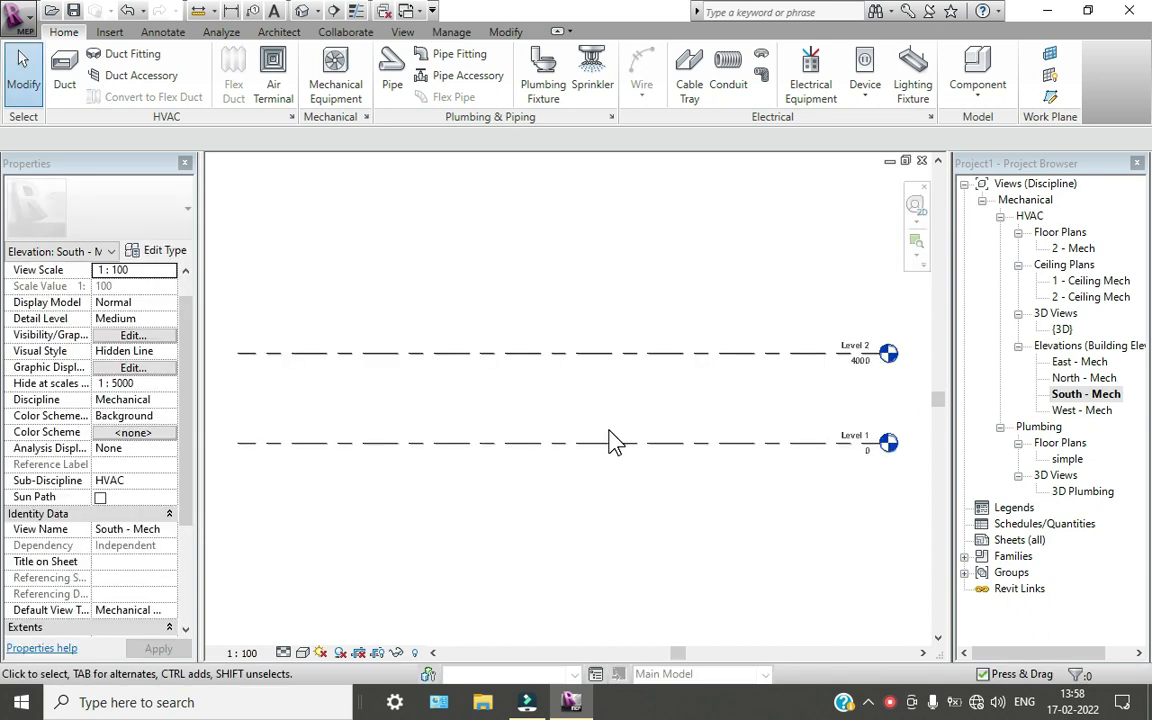
{"action": "scroll", "coordinate": [777, 406], "scroll_direction": "up", "scroll_amount": 2}
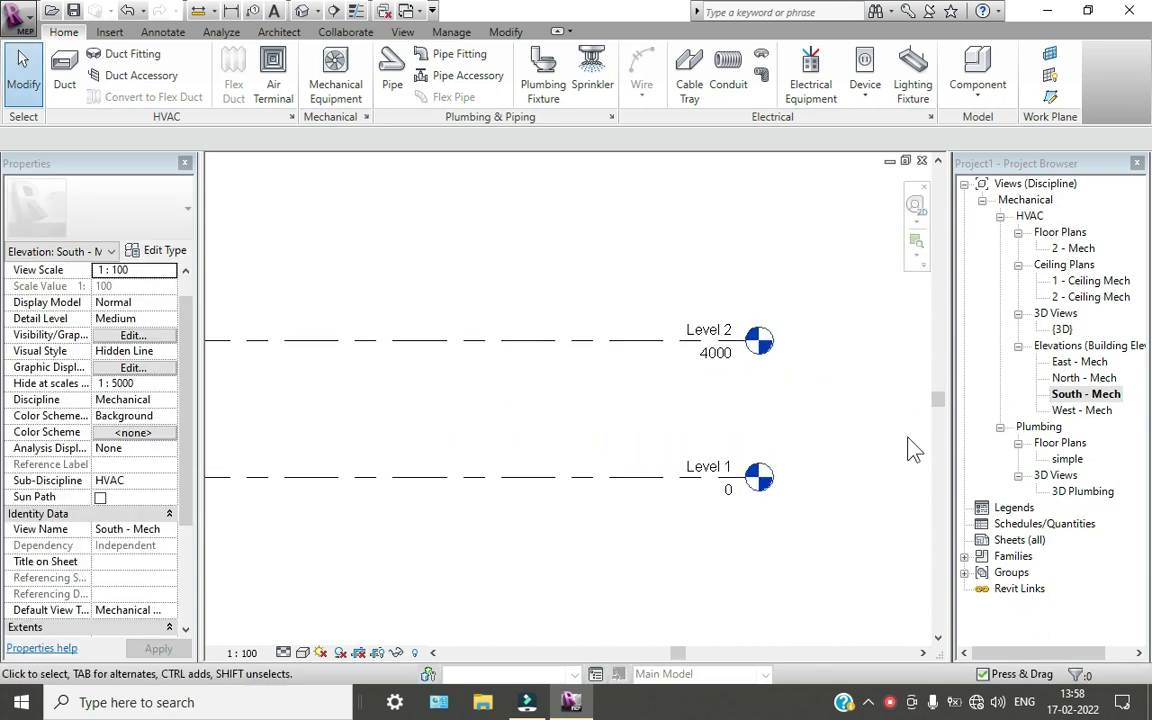
{"action": "right_click", "coordinate": [1062, 460]}
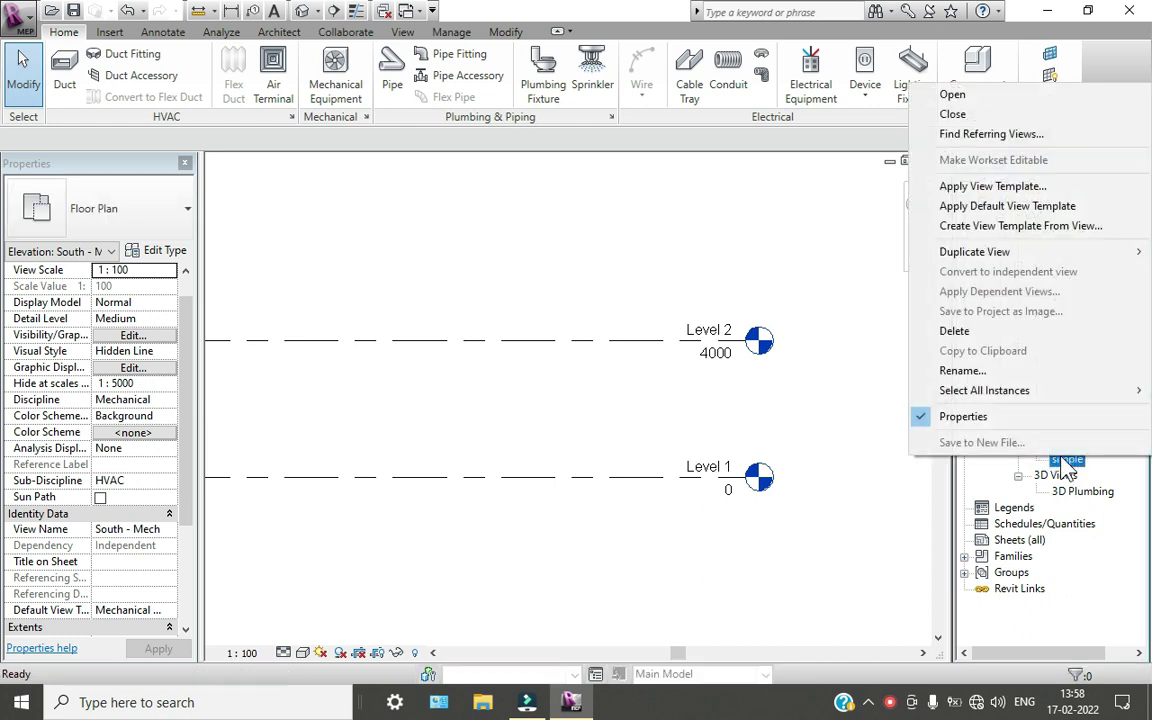
{"action": "double_click", "coordinate": [1062, 460]}
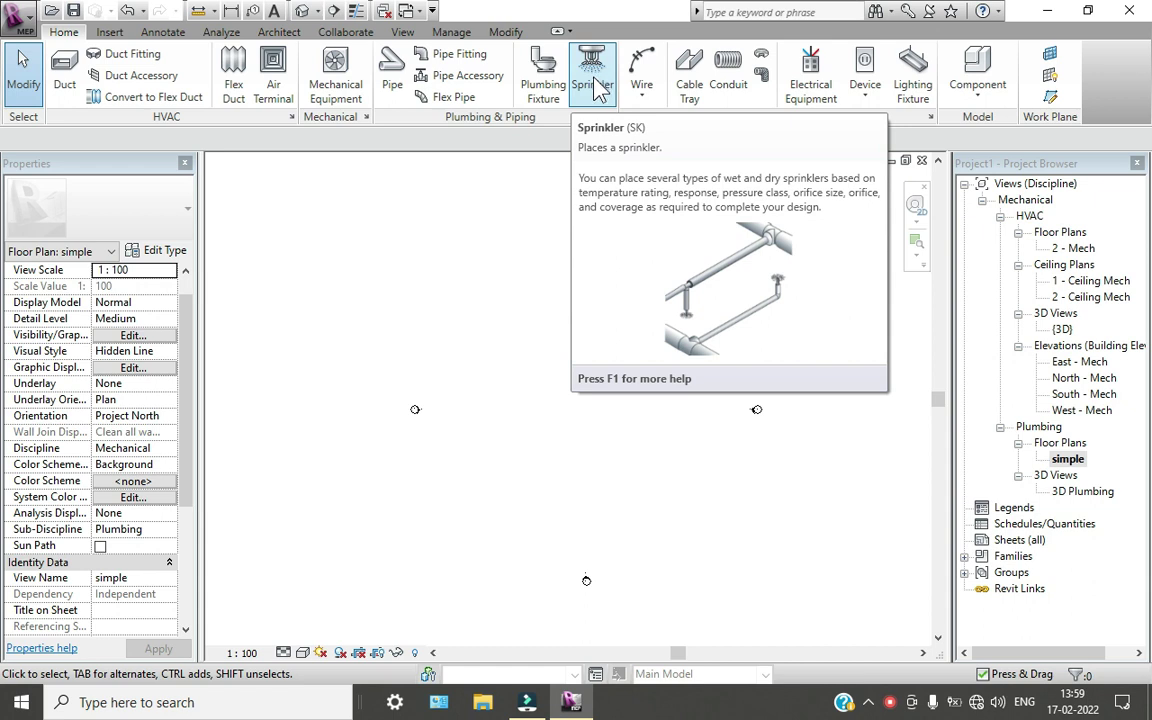
Start placing a plumbing fixture and review the available sink and water closet types
{"action": "left_click", "coordinate": [553, 85]}
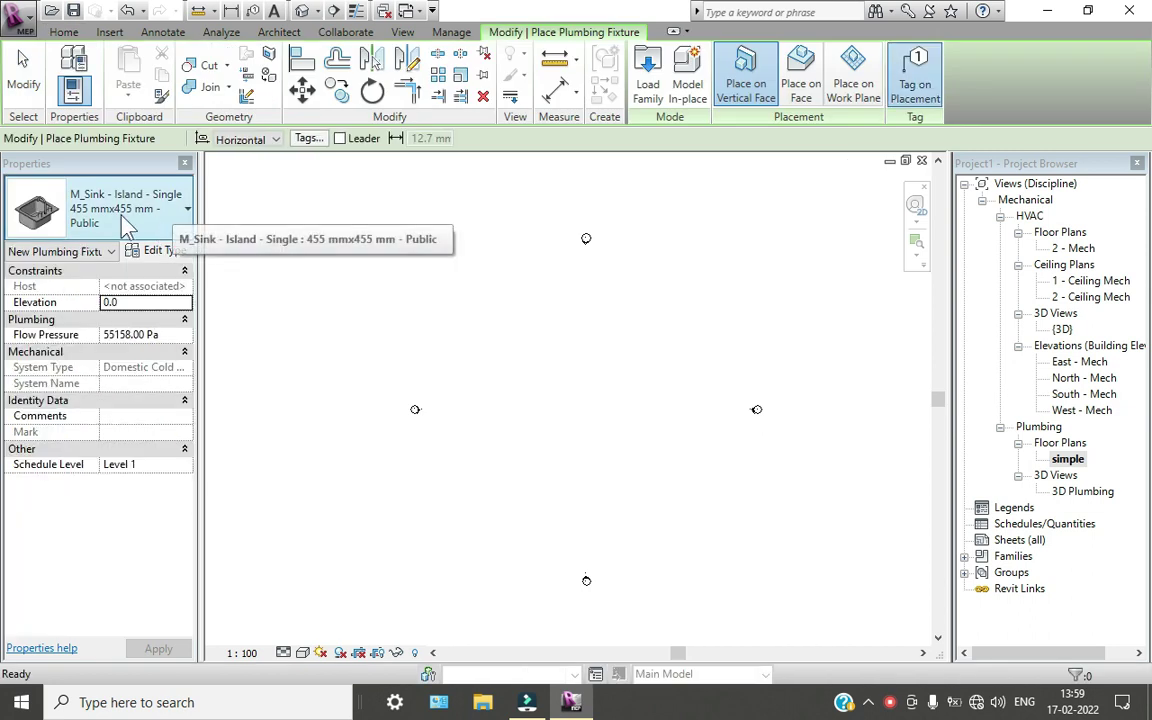
{"action": "left_click", "coordinate": [120, 215]}
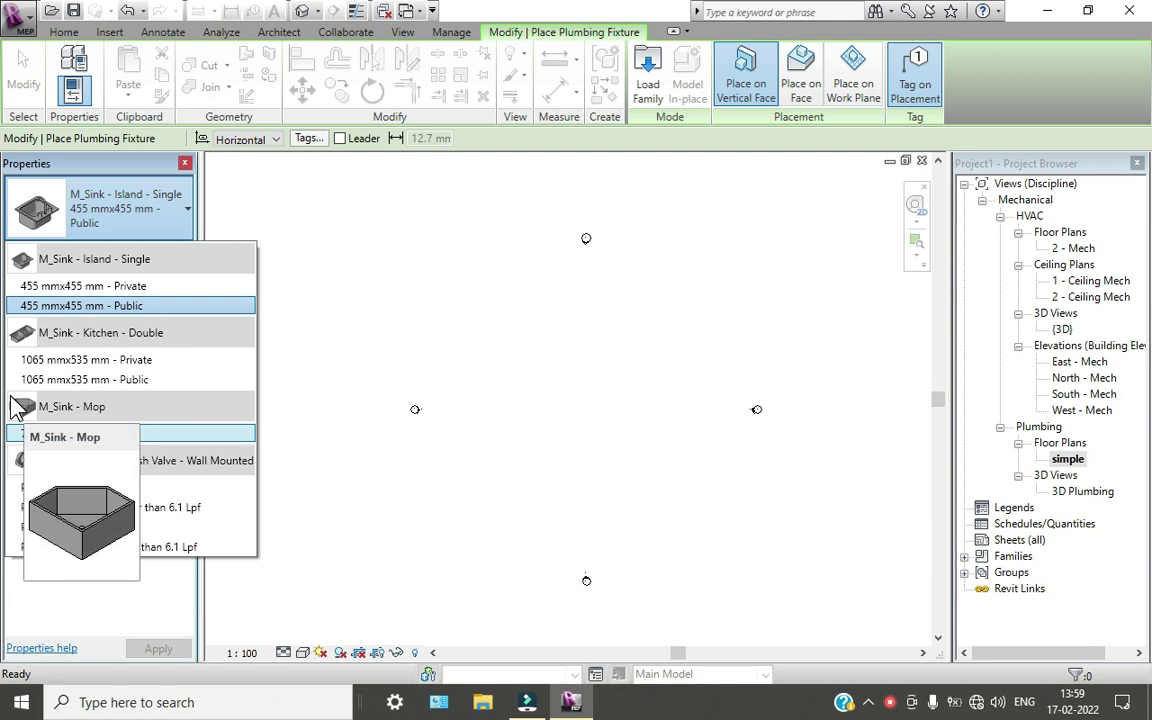
{"action": "mouse_move", "coordinate": [30, 427]}
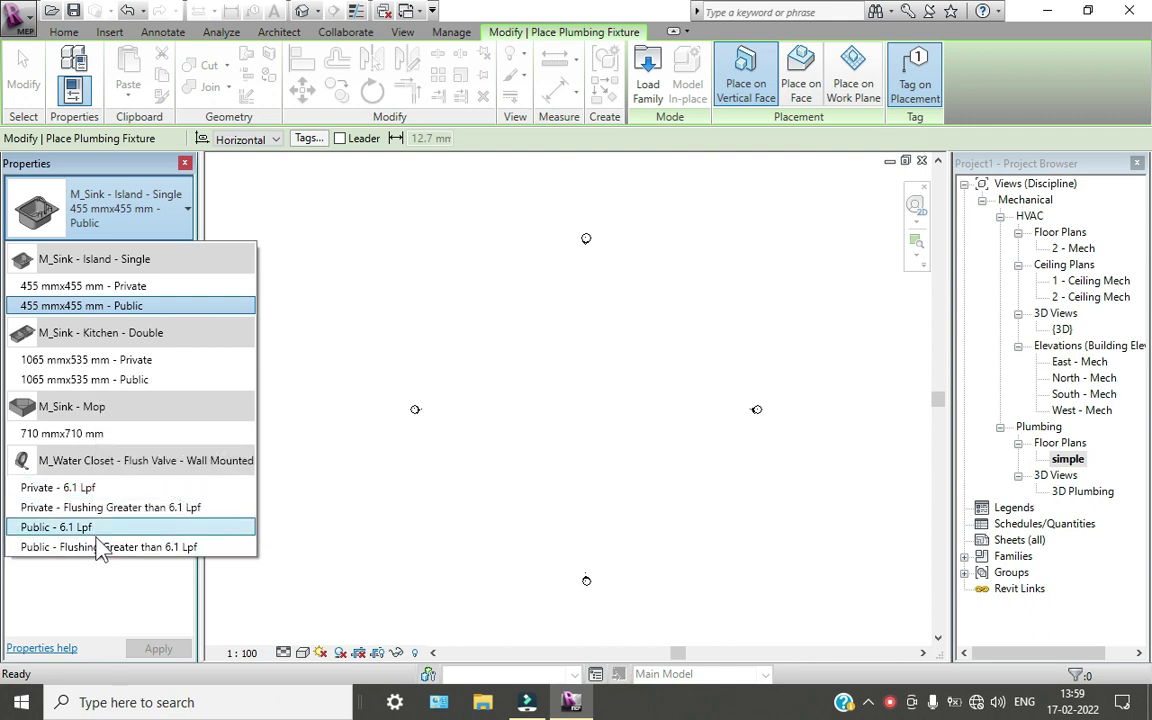
{"action": "mouse_move", "coordinate": [208, 513]}
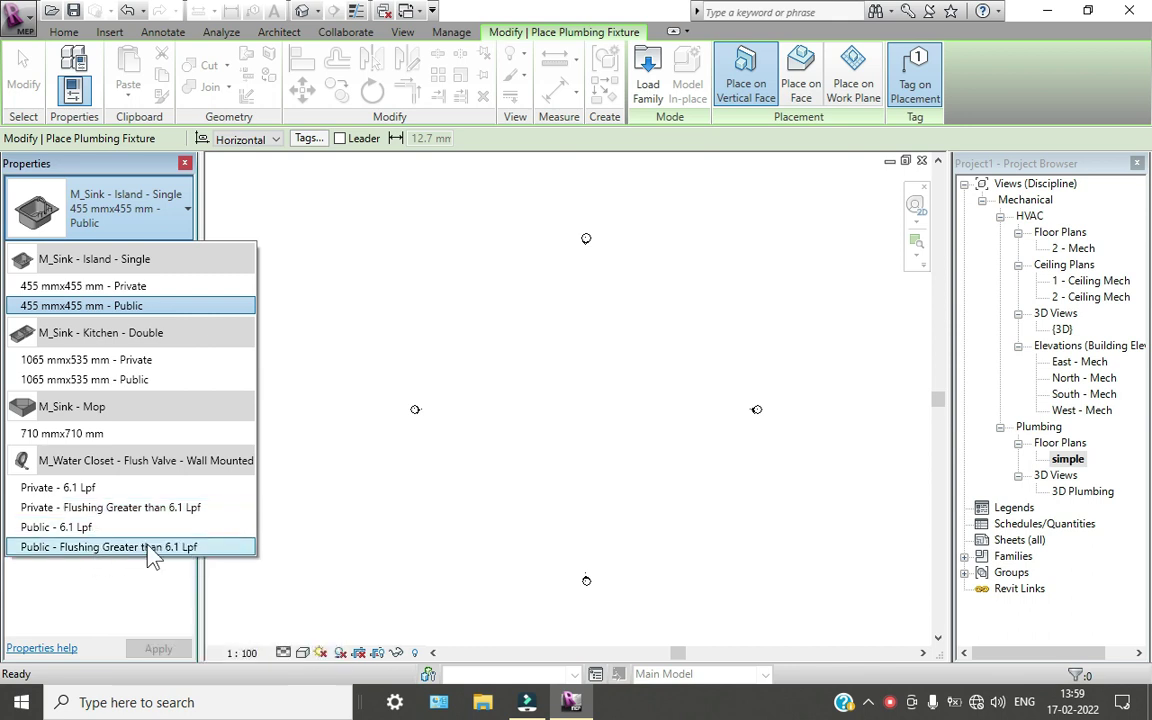
{"action": "mouse_move", "coordinate": [178, 545]}
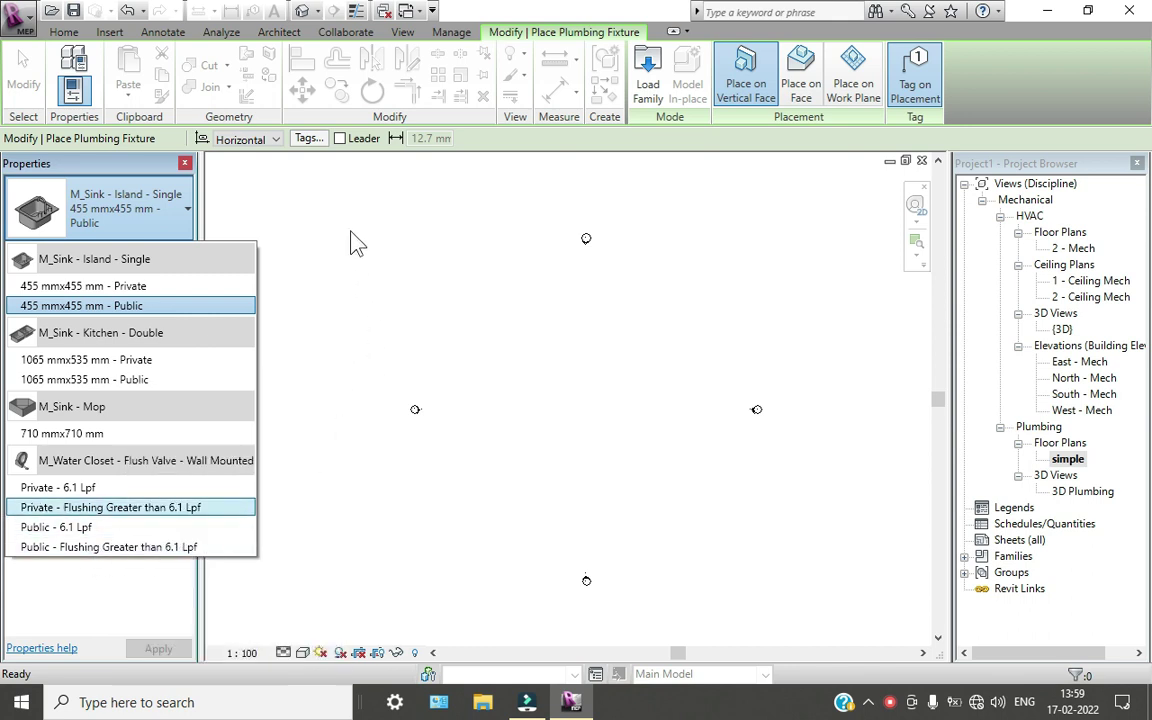
Open the Load Family browser at the plumbing fixtures library and preview the appliance families from M_Dishwasher to M_Washing Machine
{"action": "left_click", "coordinate": [648, 87]}
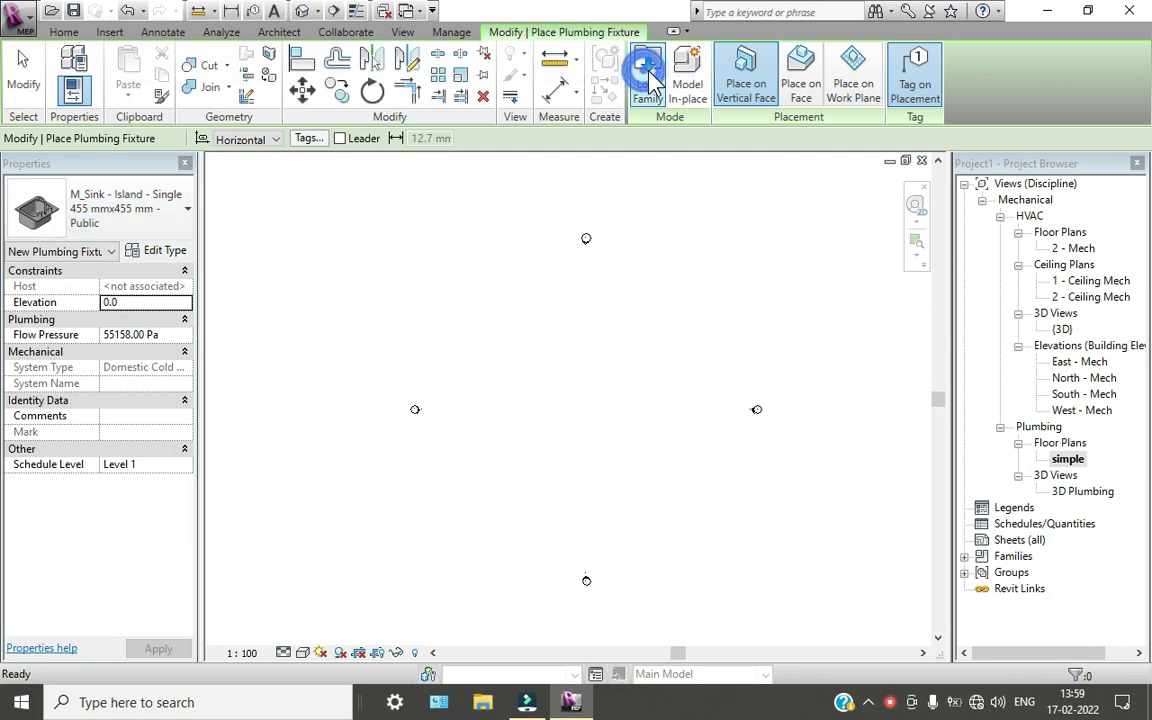
{"action": "left_click", "coordinate": [647, 88]}
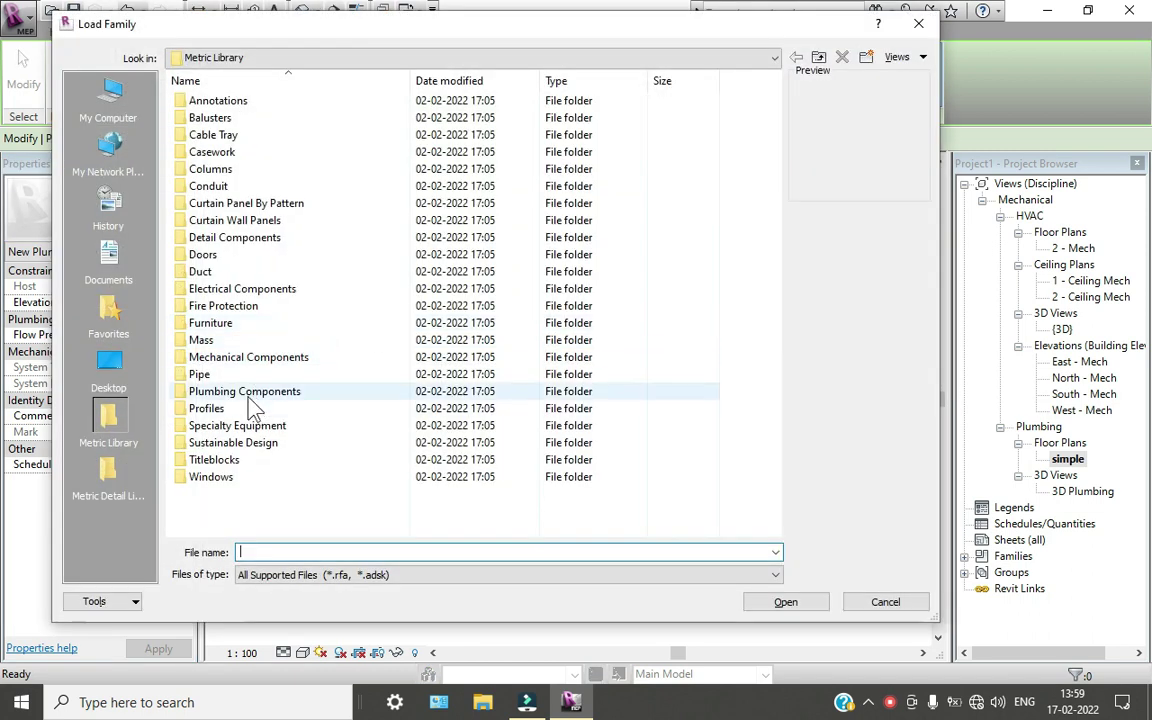
{"action": "double_click", "coordinate": [226, 393]}
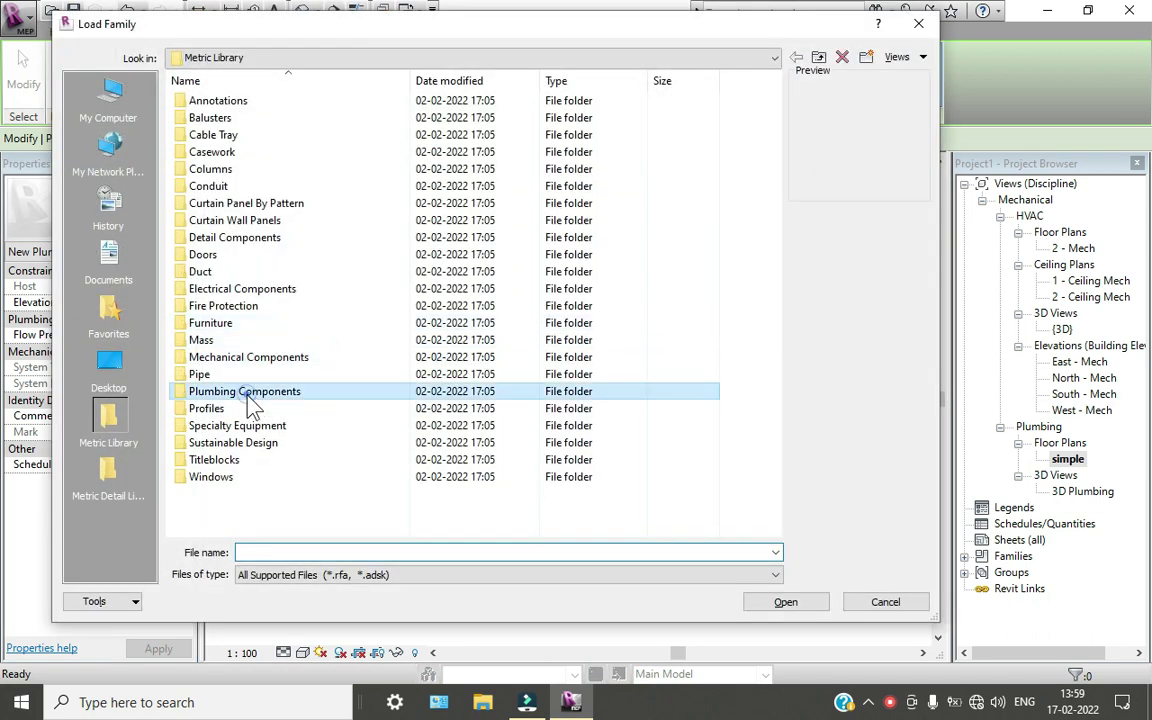
{"action": "left_click", "coordinate": [232, 117]}
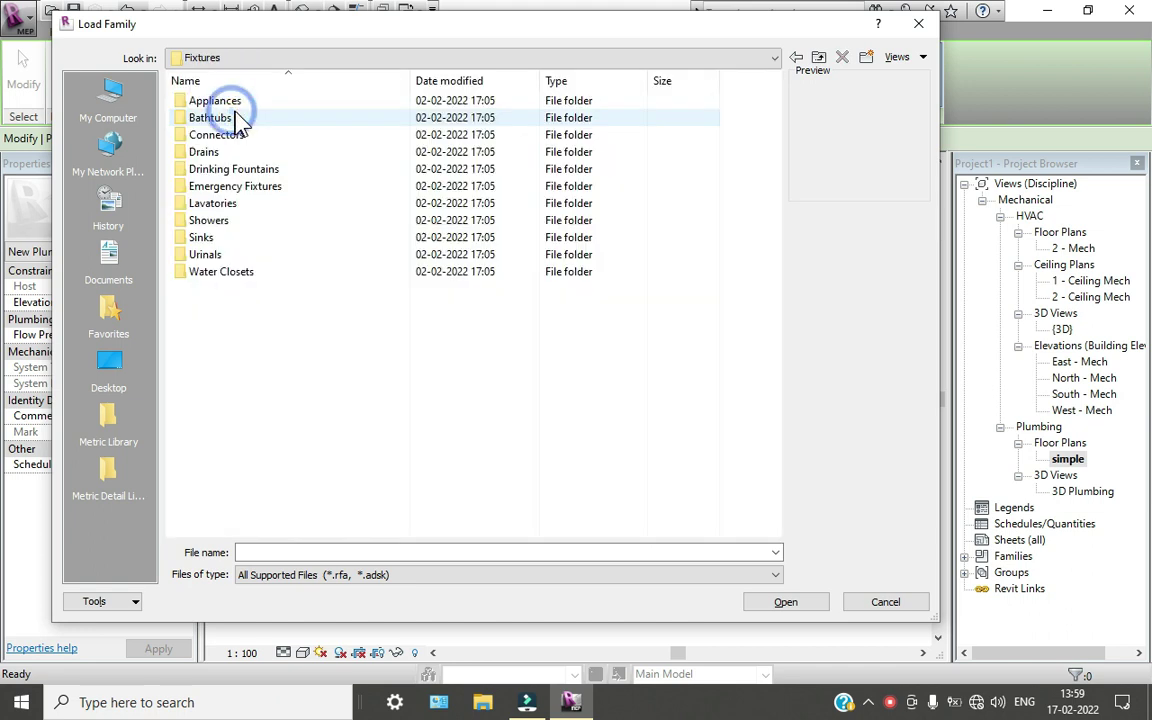
{"action": "double_click", "coordinate": [248, 106]}
{"action": "left_click", "coordinate": [260, 101]}
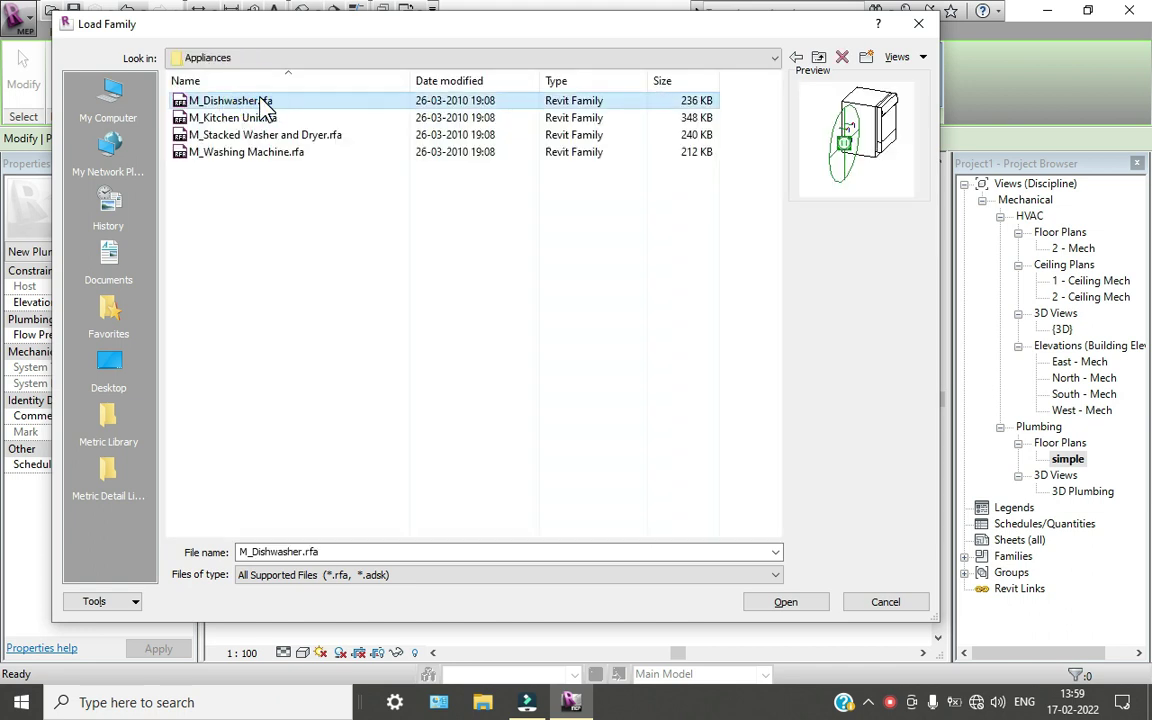
{"action": "key", "text": "Down"}
{"action": "key", "text": "Down"}
{"action": "key", "text": "Down"}
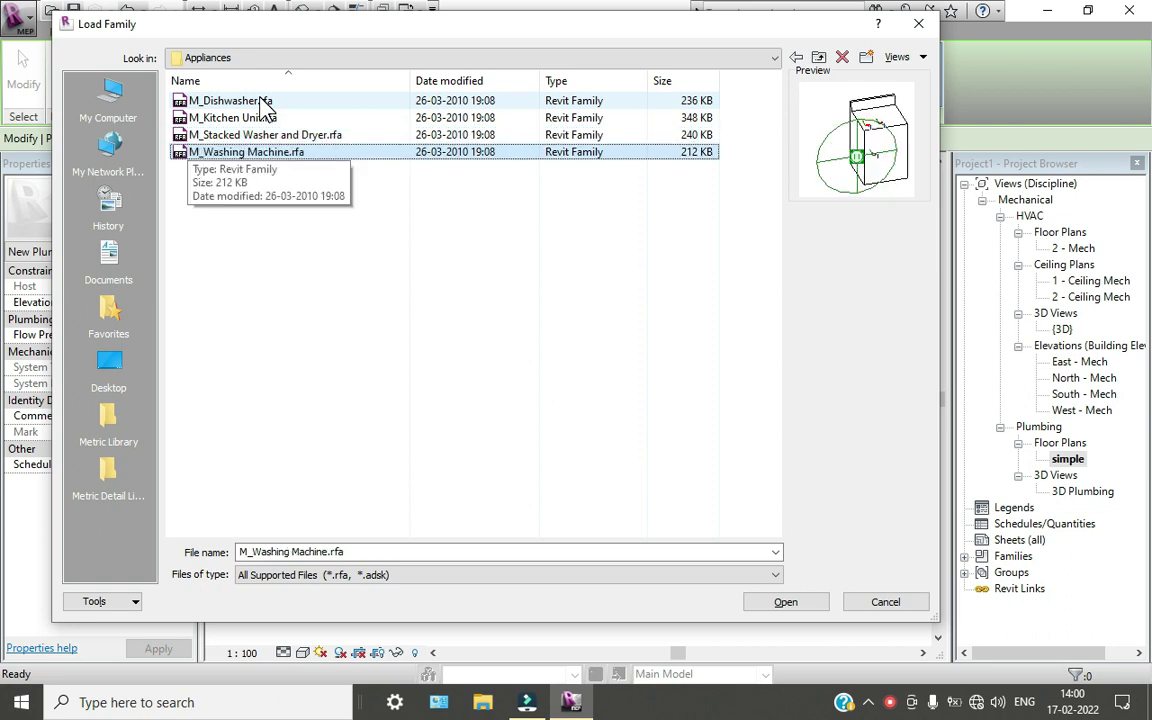
Preview the bathtub families in the Bathtubs folder, including M_Whirlpool Spa, and return to the Fixtures folder
{"action": "key", "text": "BackSpace"}
{"action": "left_click", "coordinate": [232, 118]}
{"action": "double_click", "coordinate": [233, 120]}
{"action": "left_click", "coordinate": [238, 117]}
{"action": "left_click", "coordinate": [245, 152]}
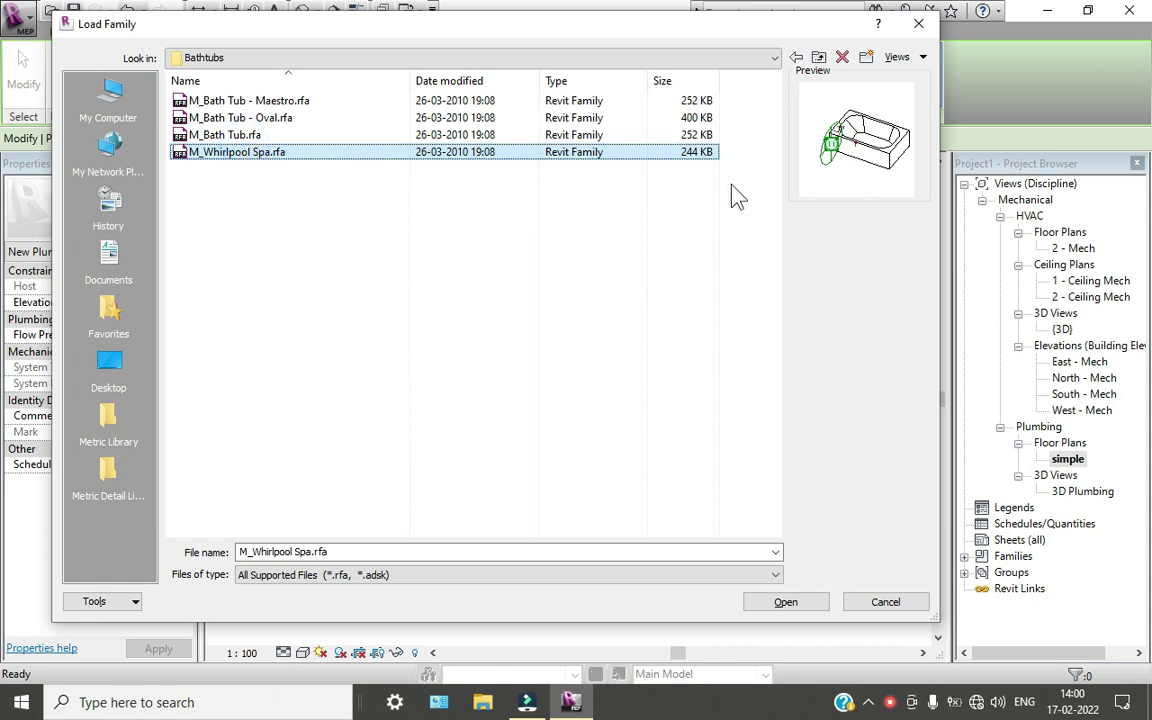
{"action": "left_click", "coordinate": [794, 57]}
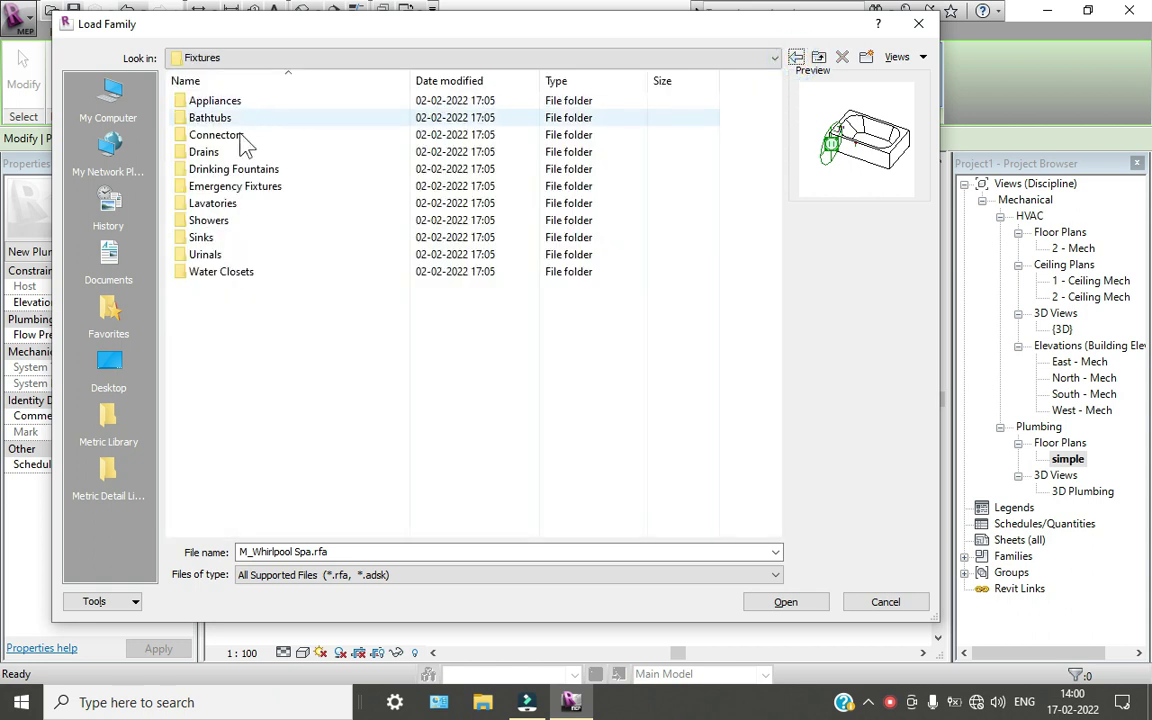
Preview the pipe connector families in the Connectors folder, including M_Pipe Connector - Sanitary - Plumbing Fixtures
{"action": "double_click", "coordinate": [232, 135]}
{"action": "left_click", "coordinate": [290, 100]}
{"action": "left_click", "coordinate": [300, 117]}
{"action": "left_click", "coordinate": [299, 152]}
{"action": "left_click", "coordinate": [796, 57]}
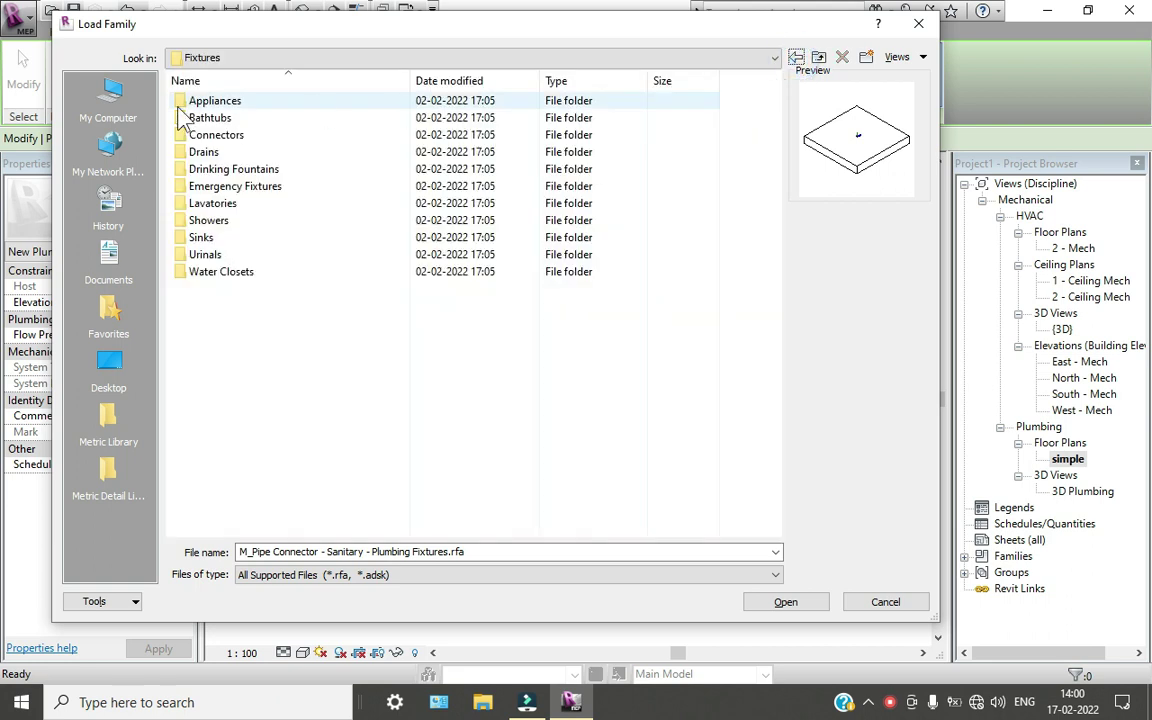
Preview the M_Floor Drain - Round and M_Emergency Eye Wash families in the Drains and Emergency Fixtures folders
{"action": "double_click", "coordinate": [222, 151]}
{"action": "left_click", "coordinate": [262, 118]}
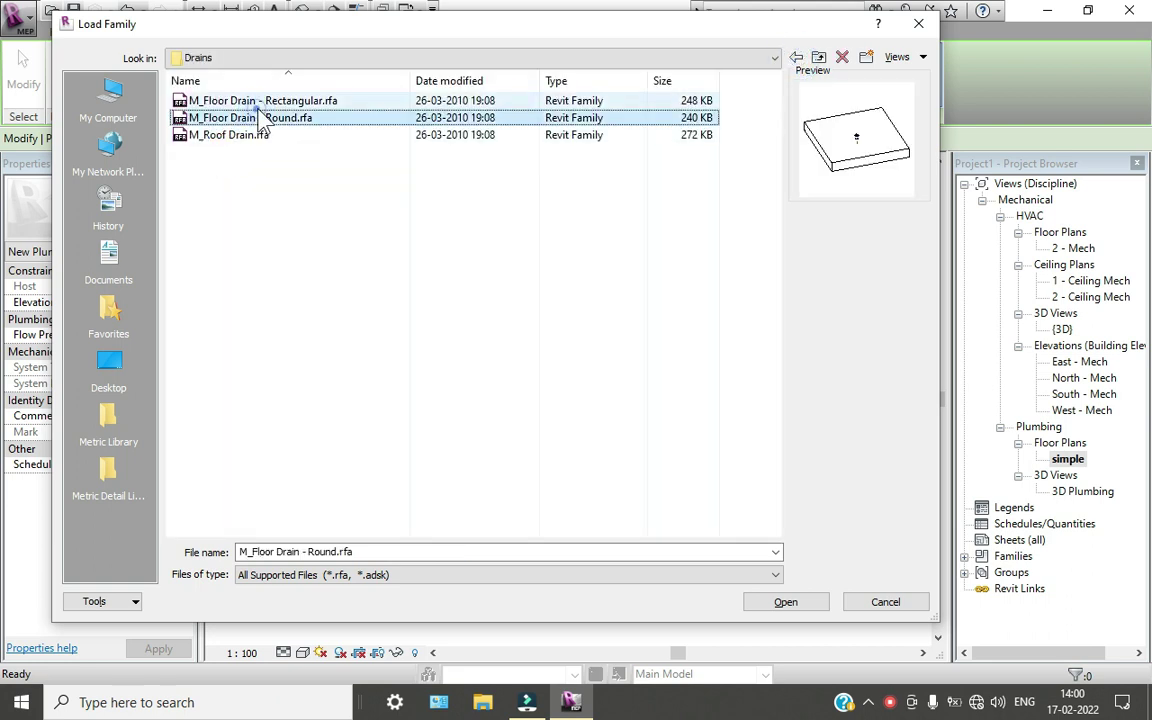
{"action": "left_click", "coordinate": [797, 58]}
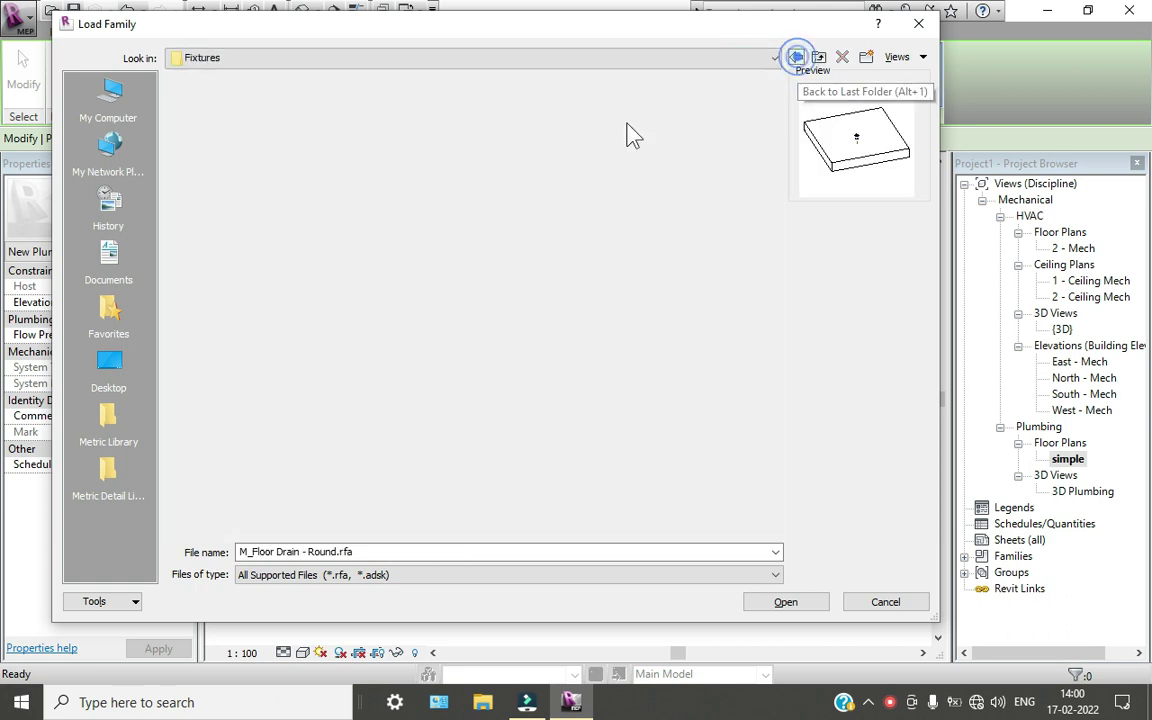
{"action": "left_click", "coordinate": [233, 186]}
{"action": "double_click", "coordinate": [233, 186]}
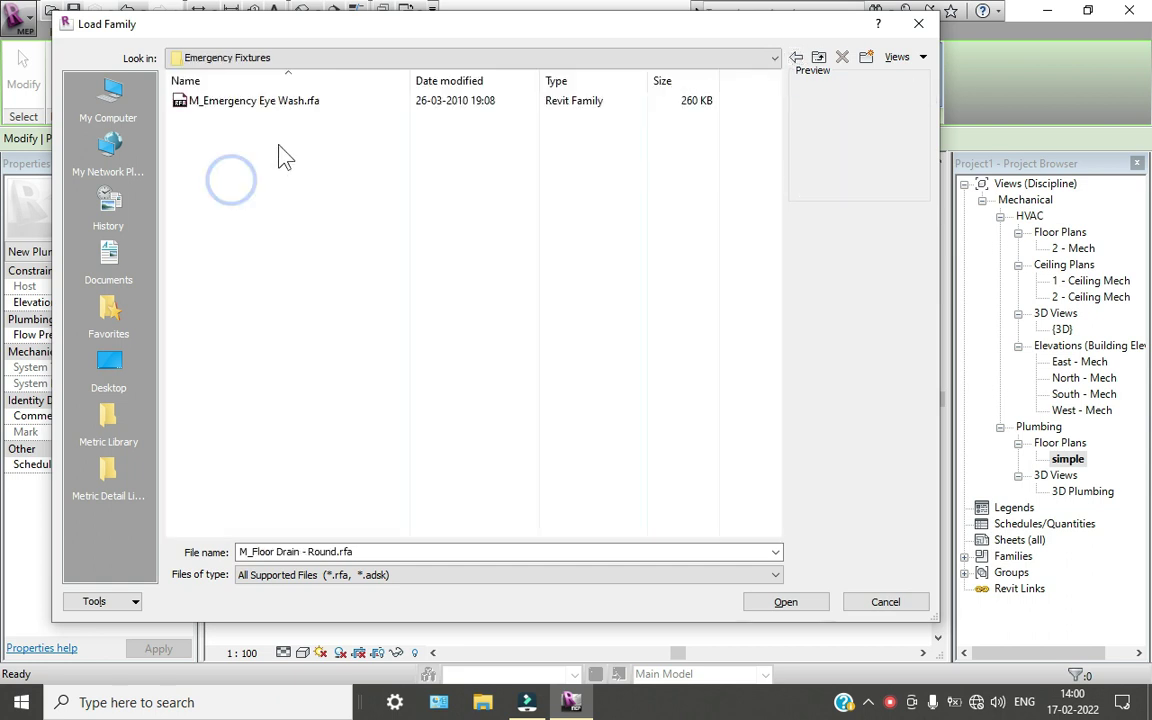
{"action": "left_click", "coordinate": [262, 99]}
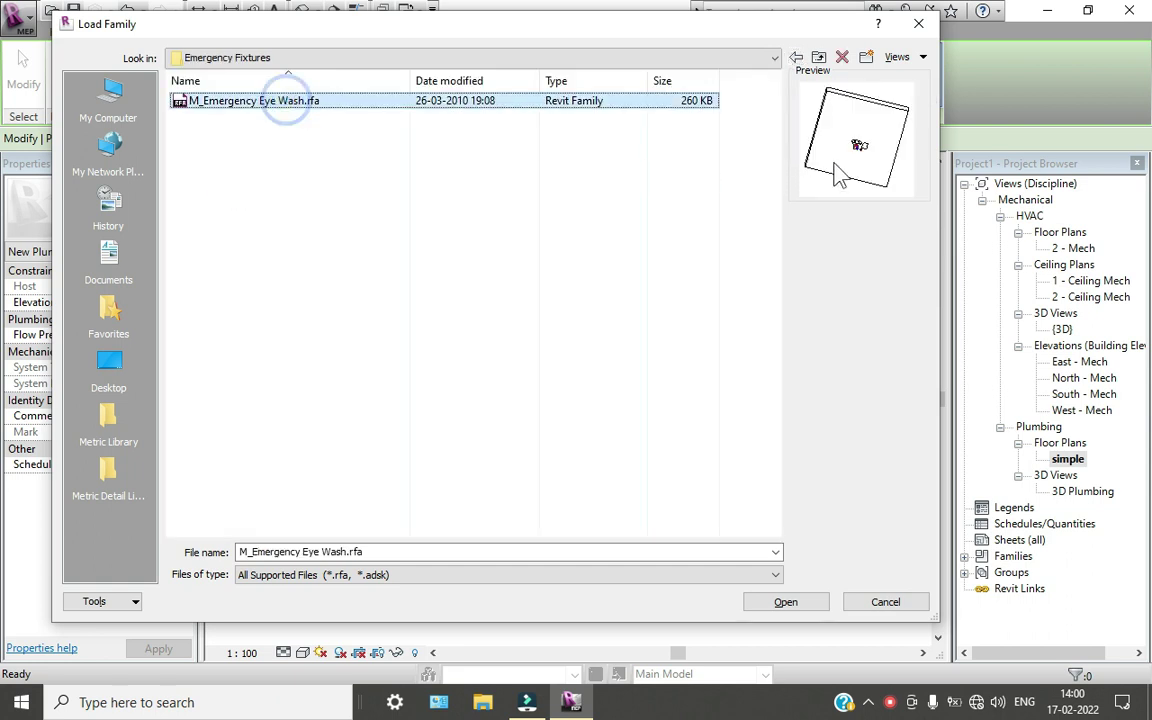
{"action": "left_click", "coordinate": [797, 58]}
Preview every sink family in the Sinks folder, from M_Sink - Corner Floor to M_Sink - Work
{"action": "left_click", "coordinate": [218, 239]}
{"action": "double_click", "coordinate": [220, 240]}
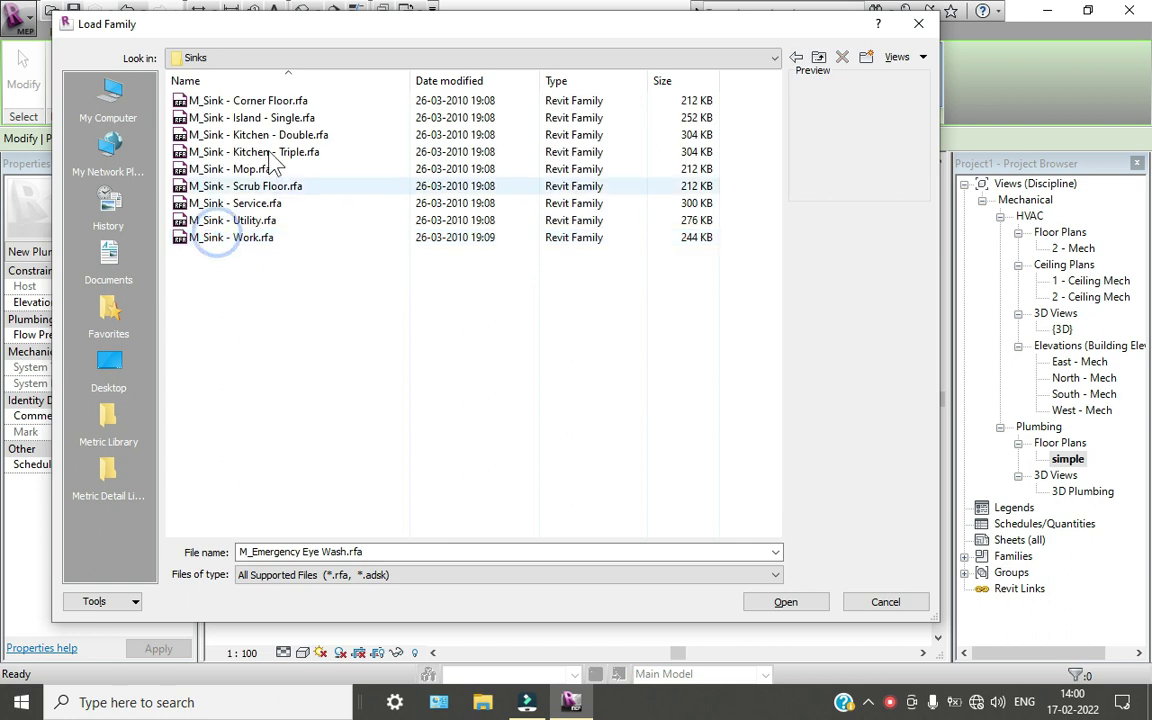
{"action": "left_click", "coordinate": [275, 100]}
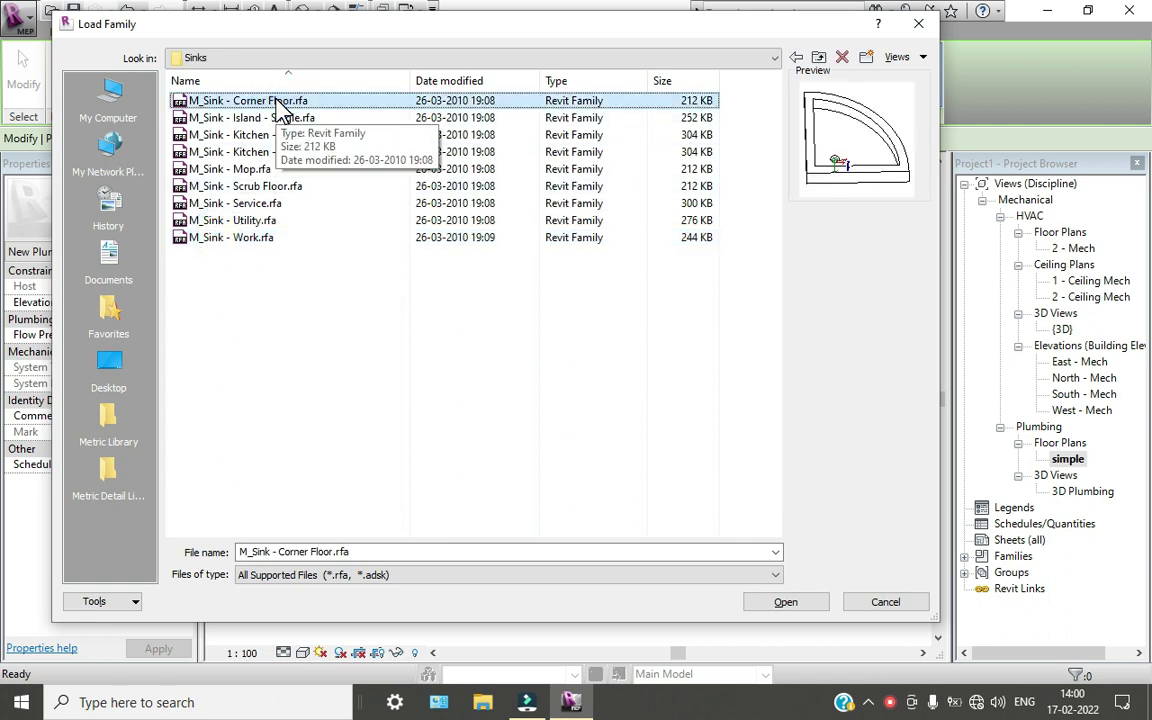
{"action": "key", "text": "Down"}
{"action": "key", "text": "Down"}
{"action": "key", "text": "Down"}
{"action": "key", "text": "Down"}
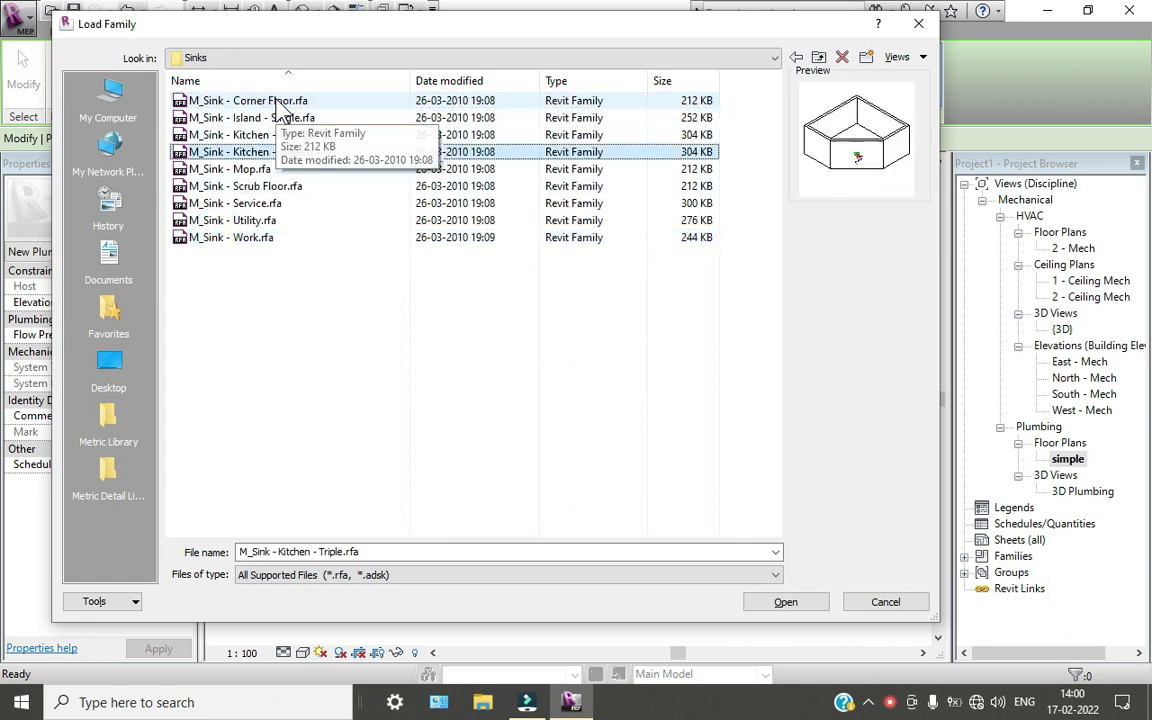
{"action": "key", "text": "Down"}
{"action": "key", "text": "Down"}
{"action": "key", "text": "Down"}
{"action": "key", "text": "Down"}
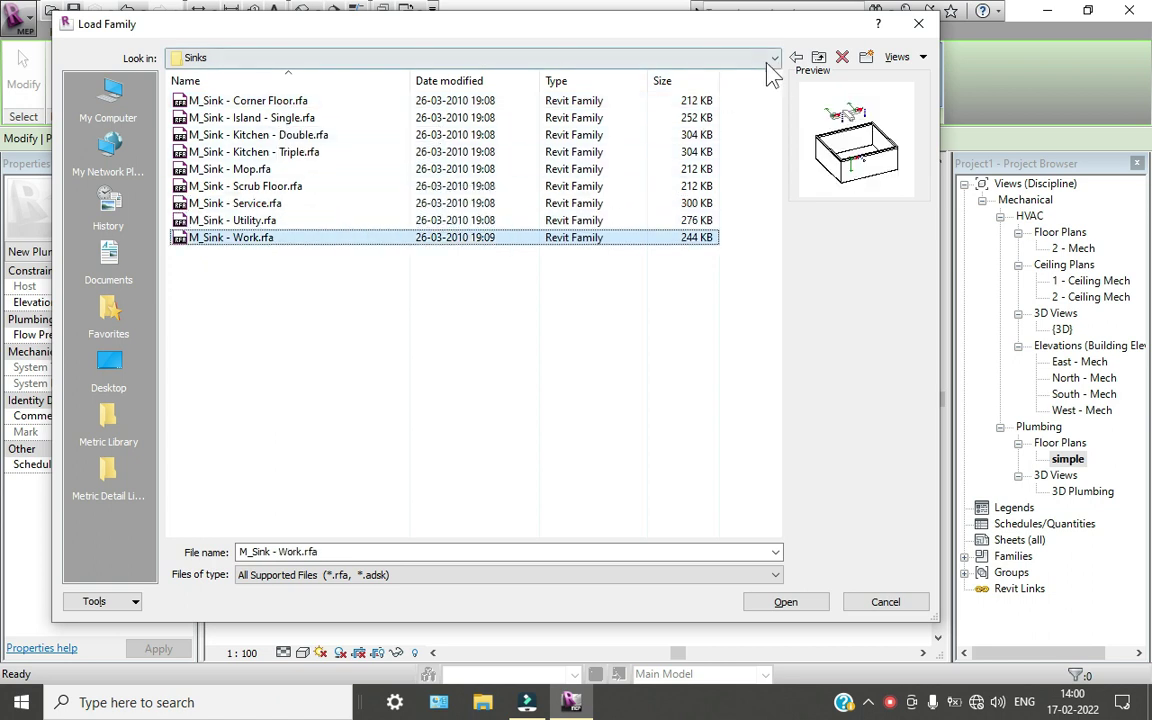
{"action": "left_click", "coordinate": [797, 58]}
Preview the rectangular shower stall families with and without a seat in the Showers folder
{"action": "double_click", "coordinate": [256, 224]}
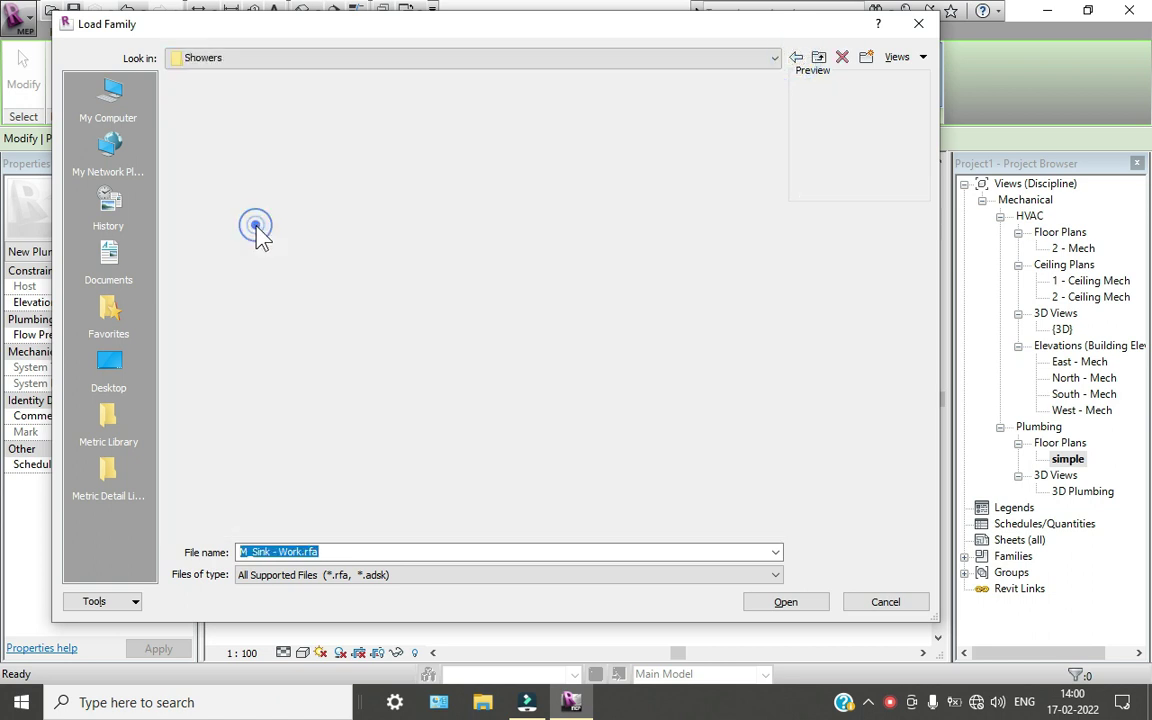
{"action": "left_click", "coordinate": [283, 115]}
{"action": "left_click", "coordinate": [305, 134]}
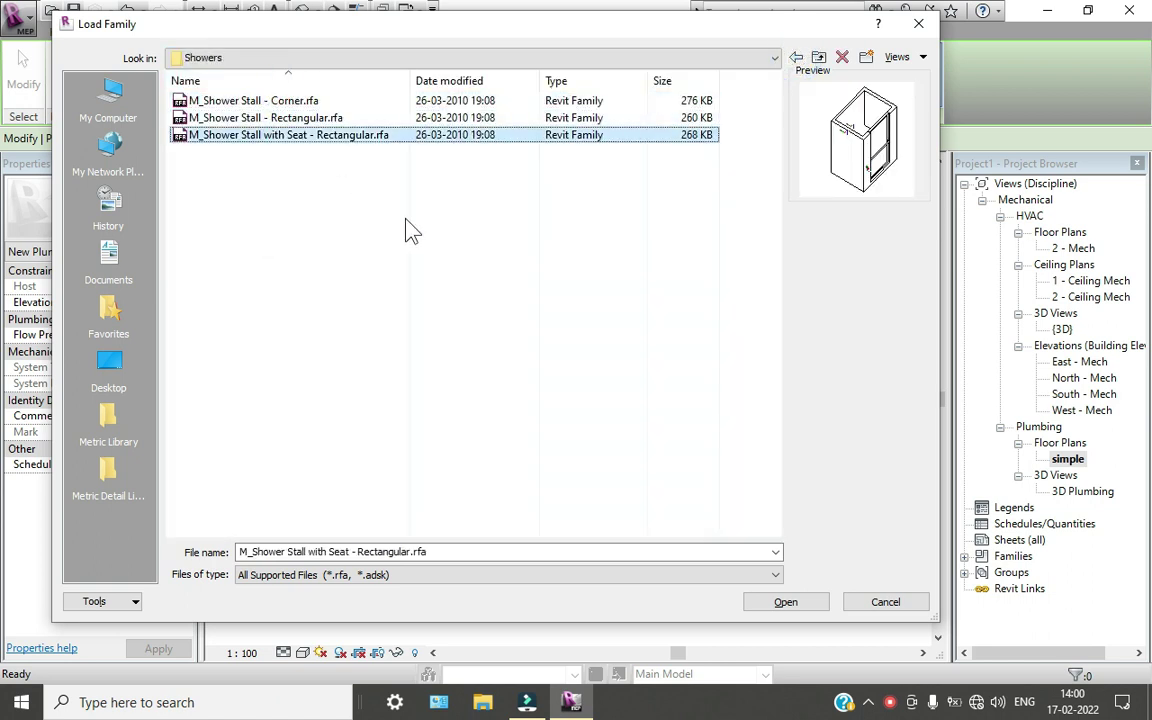
{"action": "left_click", "coordinate": [818, 58]}
Preview the stall, wall hung and winged urinal families in the Urinals folder
{"action": "double_click", "coordinate": [232, 260]}
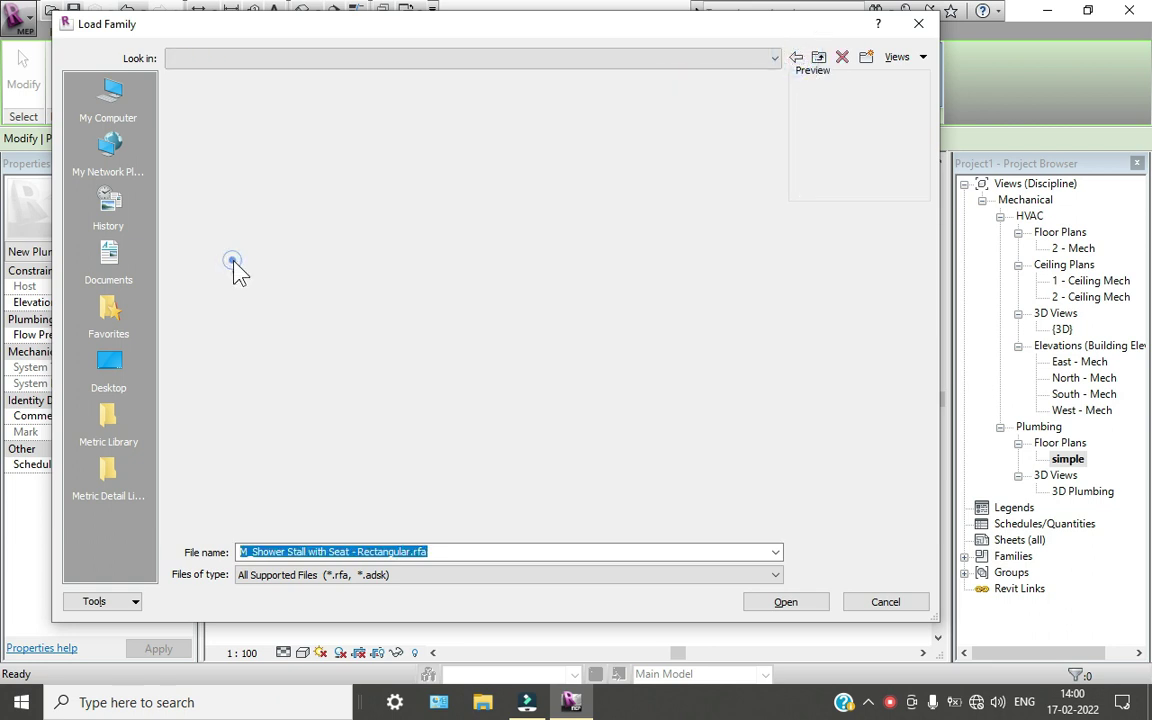
{"action": "left_click", "coordinate": [249, 100]}
{"action": "left_click", "coordinate": [283, 114]}
{"action": "left_click", "coordinate": [280, 134]}
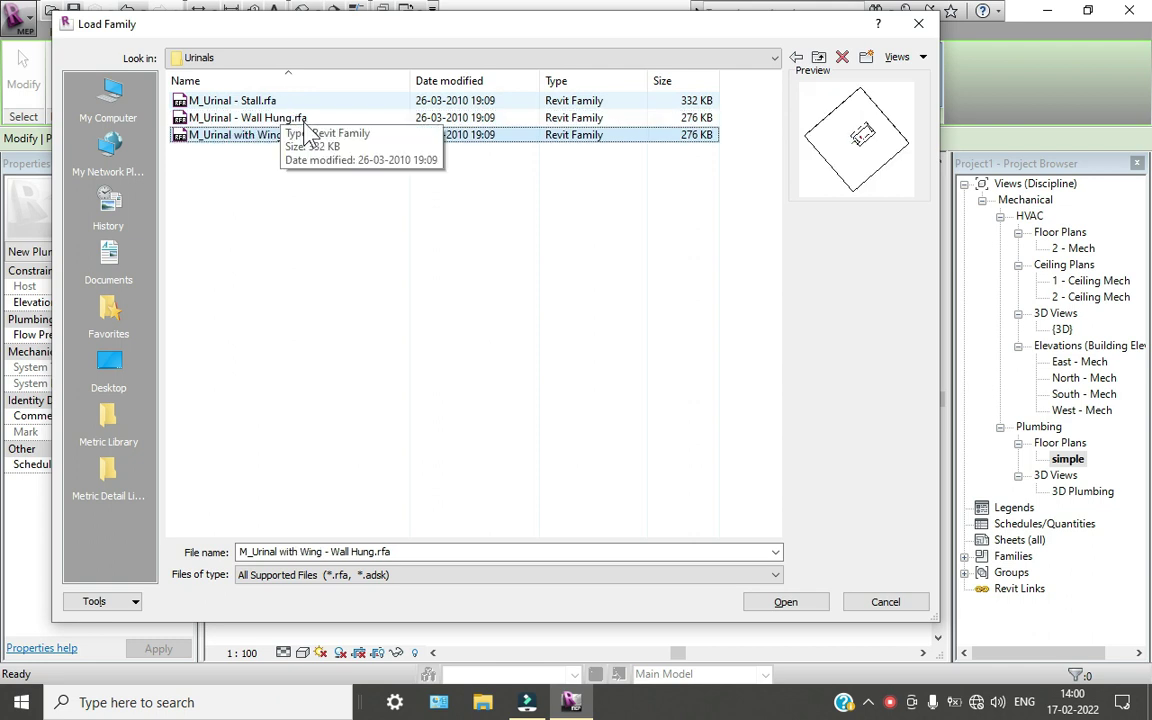
{"action": "left_click", "coordinate": [799, 57]}
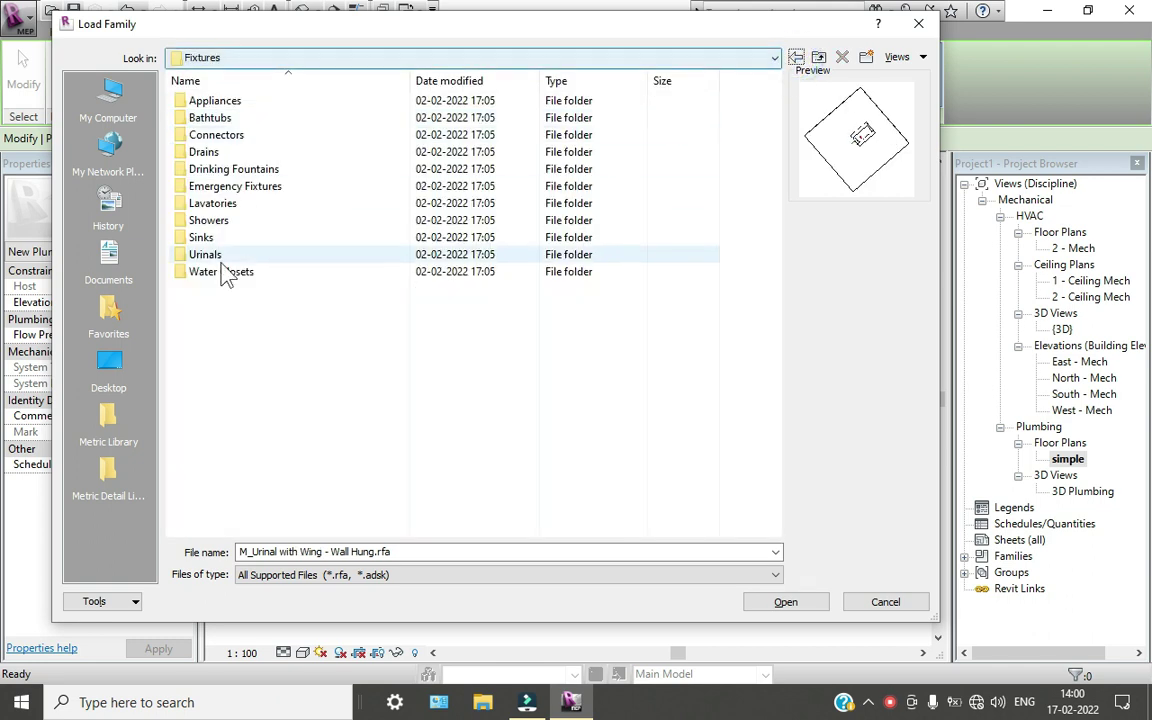
Preview the bidet and water closet families, then close the family browser without loading and leave plumbing fixture placement
{"action": "double_click", "coordinate": [222, 270]}
{"action": "left_click", "coordinate": [244, 100]}
{"action": "left_click", "coordinate": [249, 117]}
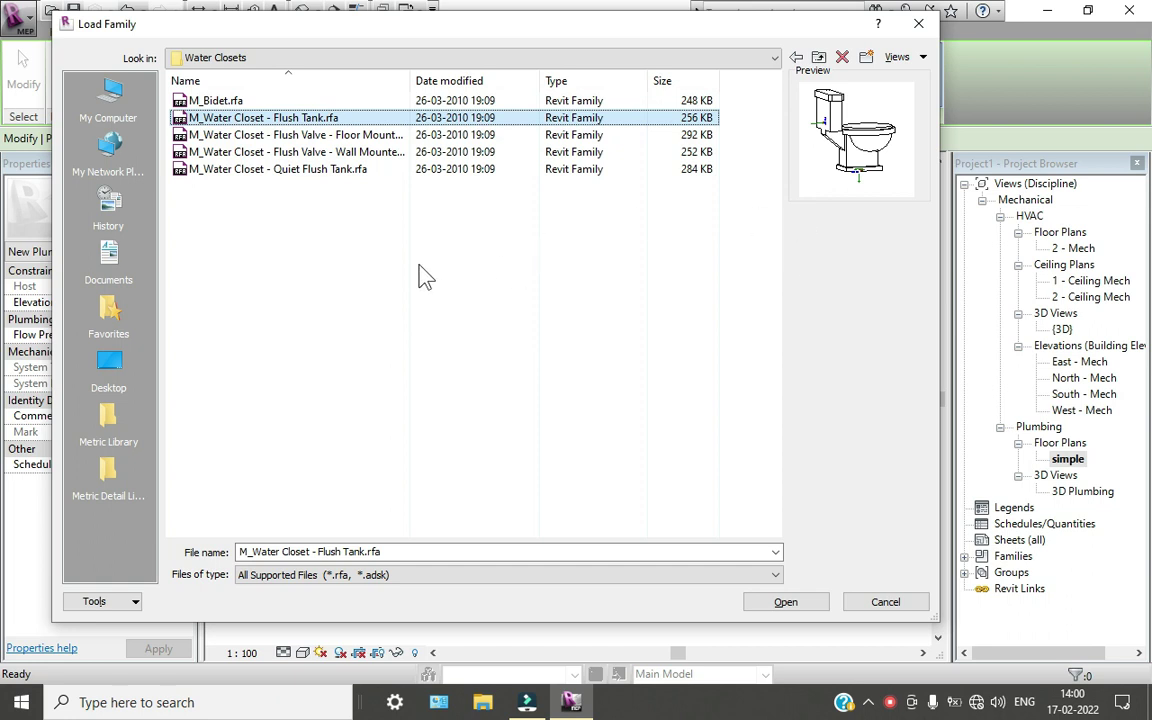
{"action": "key", "text": "Down"}
{"action": "key", "text": "Down"}
{"action": "key", "text": "Up"}
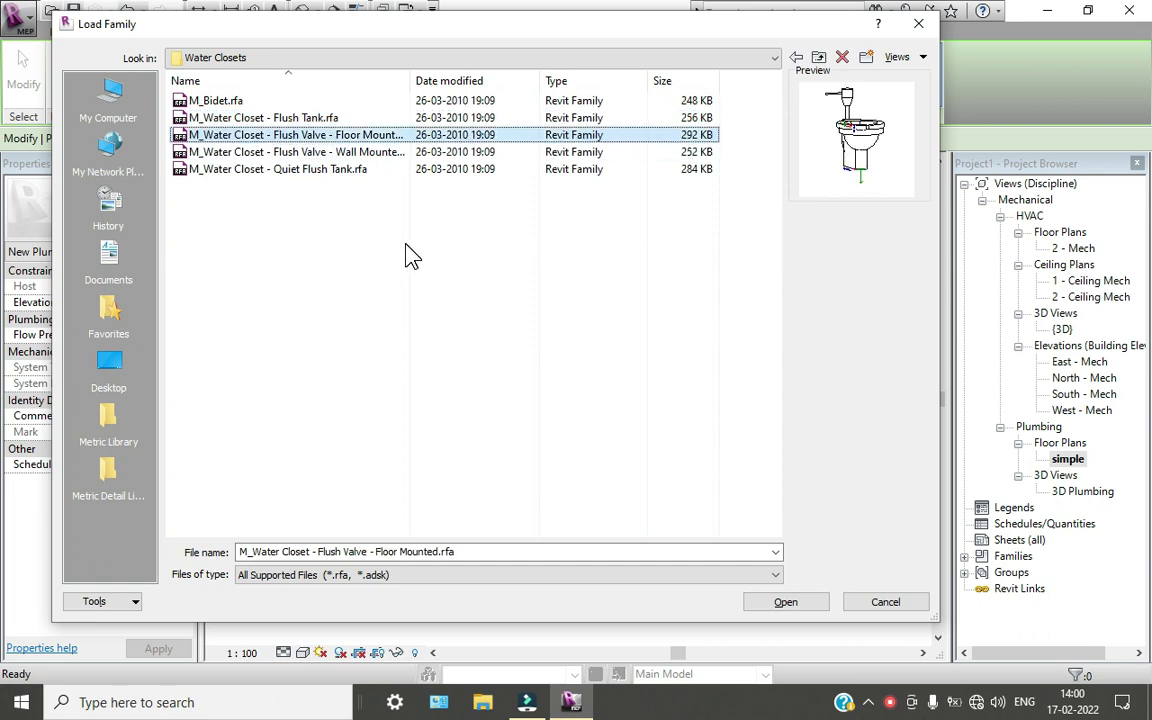
{"action": "key", "text": "Down"}
{"action": "key", "text": "Down"}
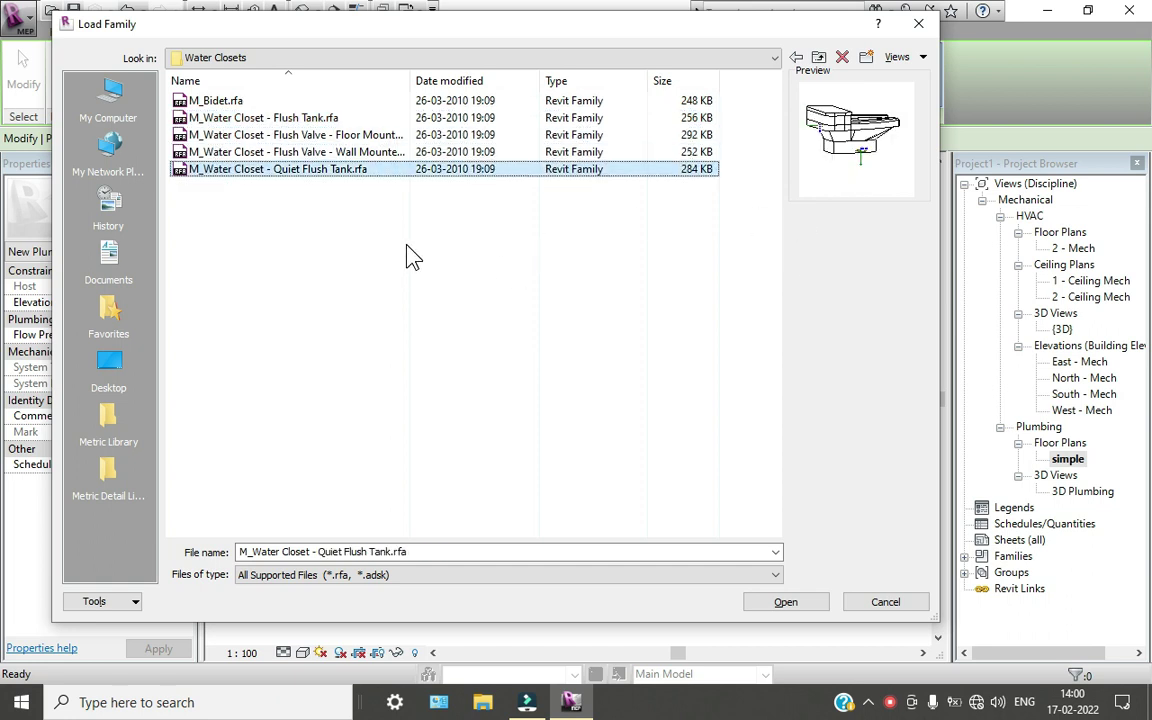
{"action": "left_click", "coordinate": [860, 605]}
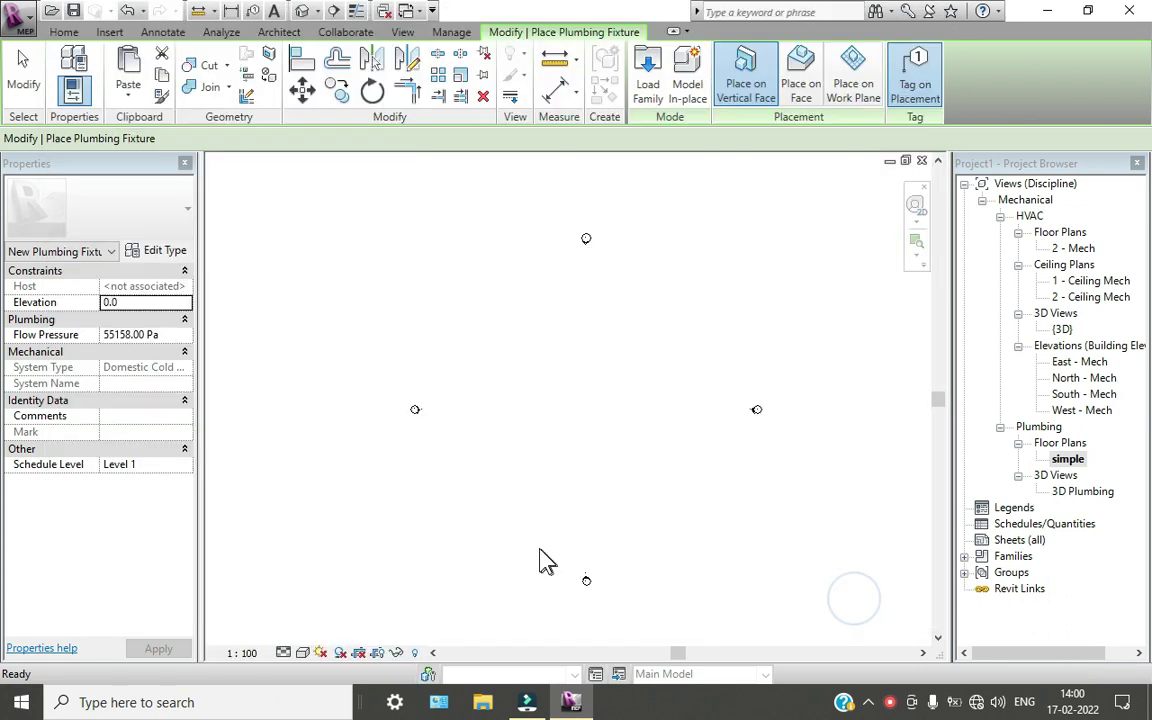
{"action": "key", "text": "Escape"}
{"action": "key", "text": "Escape"}
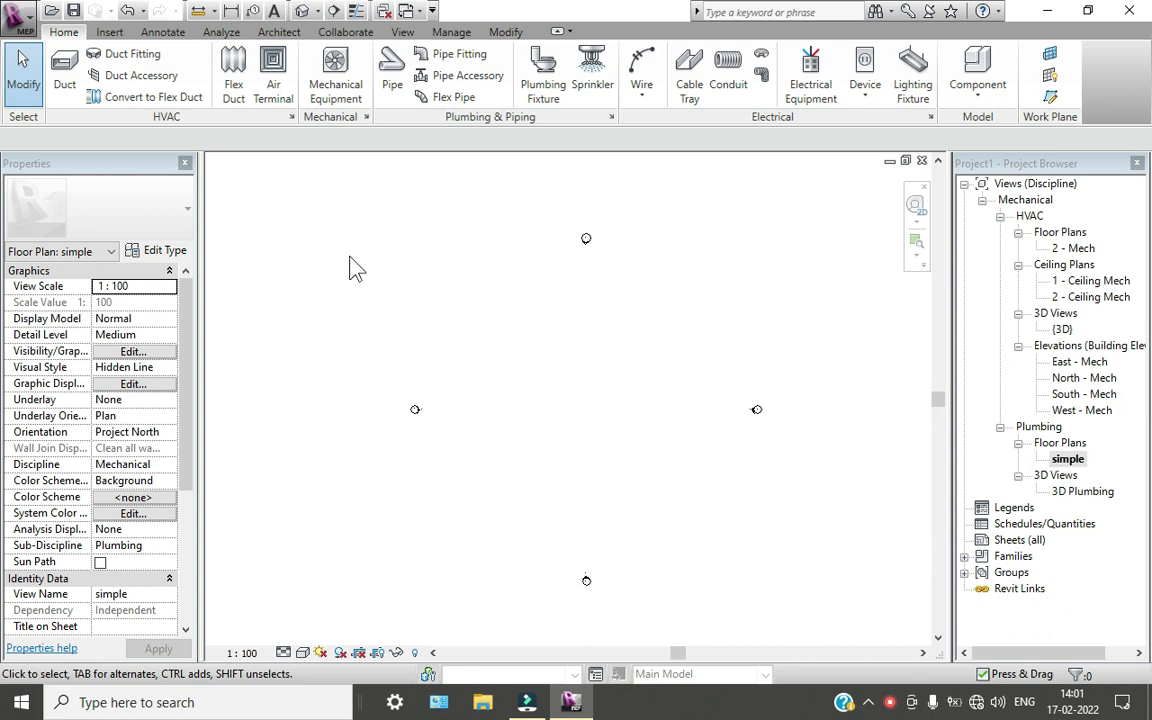
Draw a horizontal Generic - 200mm wall about 32000 mm long between the elevation markers of the simple floor plan
{"action": "left_click", "coordinate": [284, 34]}
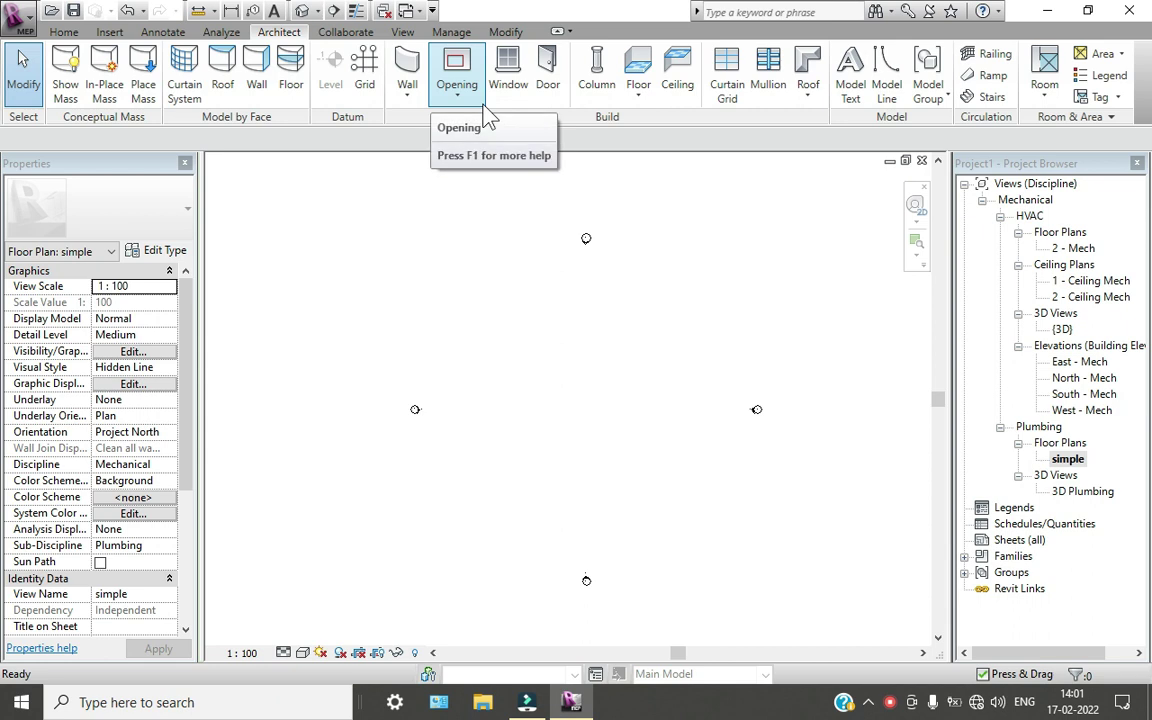
{"action": "left_click", "coordinate": [415, 64]}
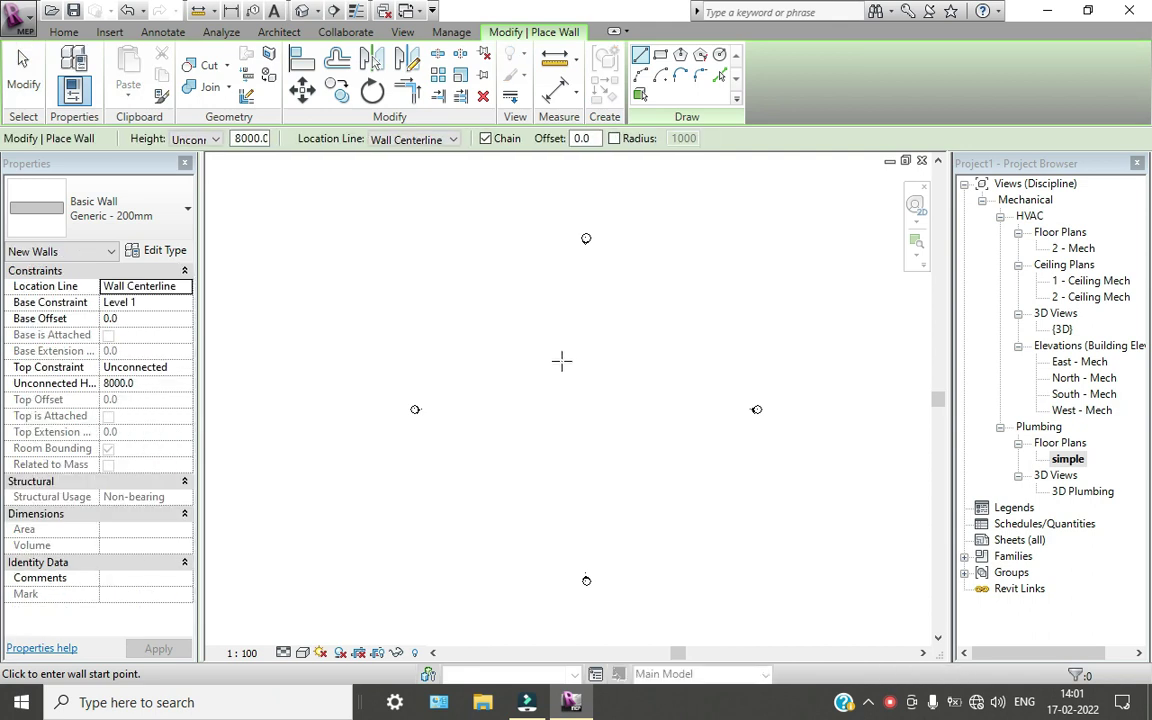
{"action": "left_click", "coordinate": [468, 305]}
{"action": "left_click", "coordinate": [686, 362]}
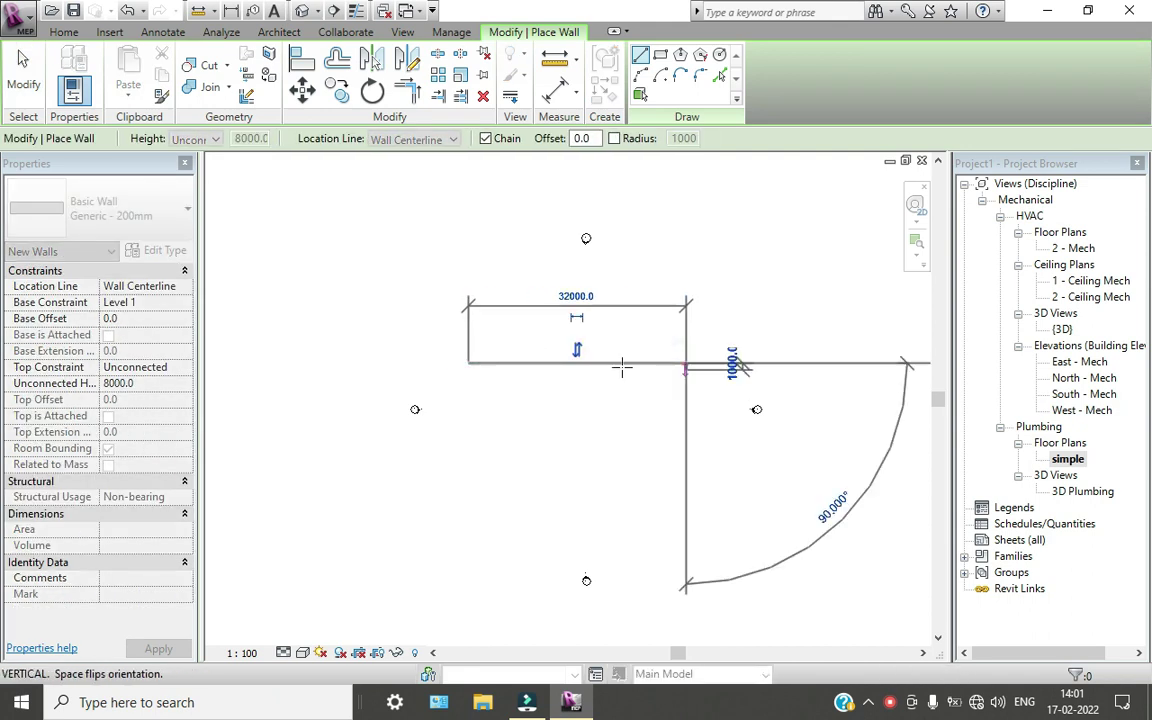
{"action": "key", "text": "Escape"}
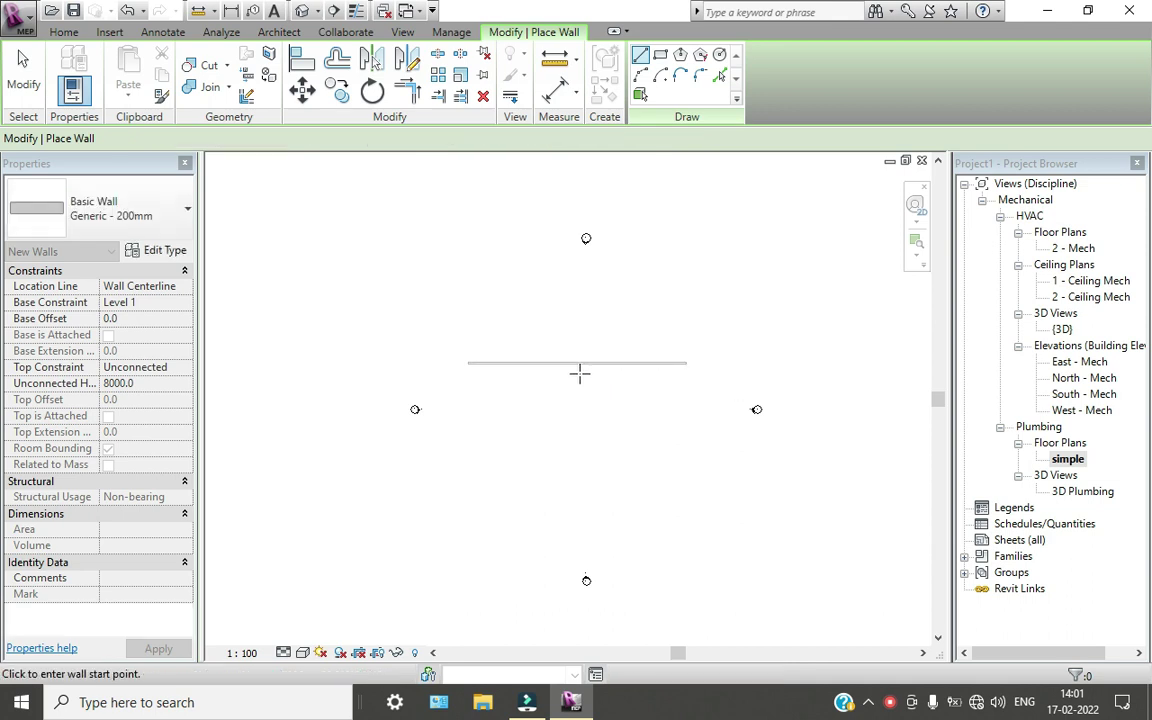
{"action": "key", "text": "Escape"}
Change the drawn wall's type to Generic - 300mm and reselect the wall to check it
{"action": "left_click", "coordinate": [563, 366]}
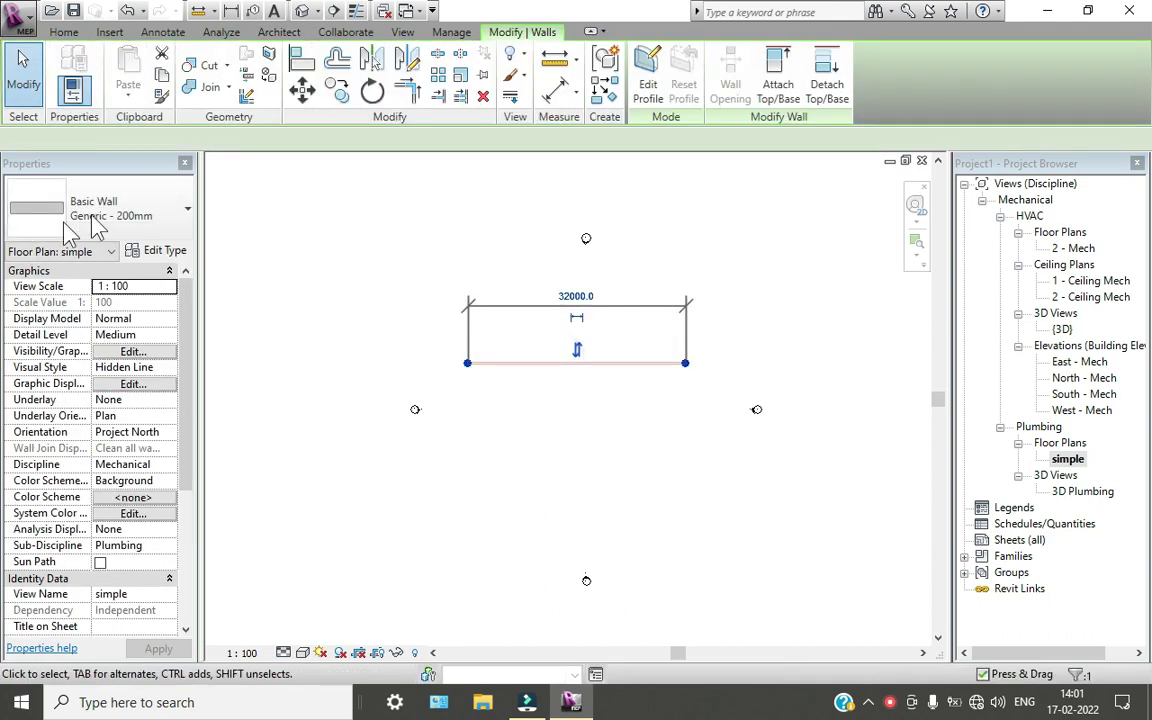
{"action": "left_click", "coordinate": [100, 208]}
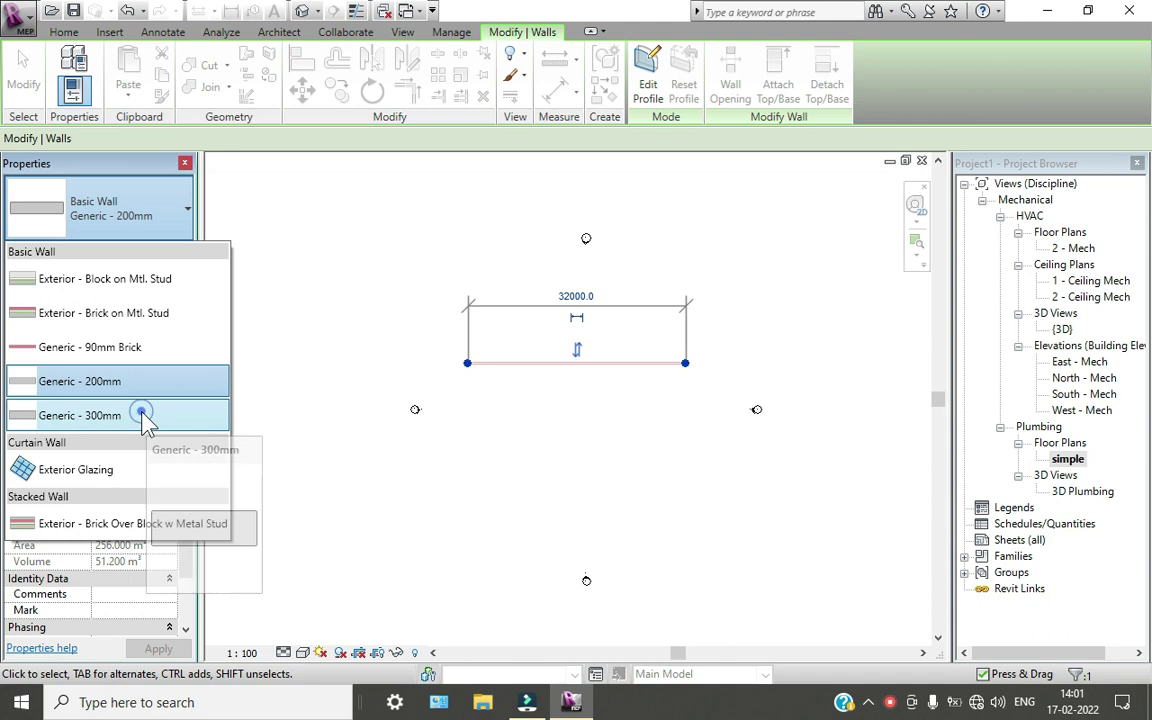
{"action": "left_click", "coordinate": [150, 428]}
{"action": "left_click", "coordinate": [345, 279]}
{"action": "scroll", "coordinate": [509, 367], "scroll_direction": "up", "scroll_amount": 5}
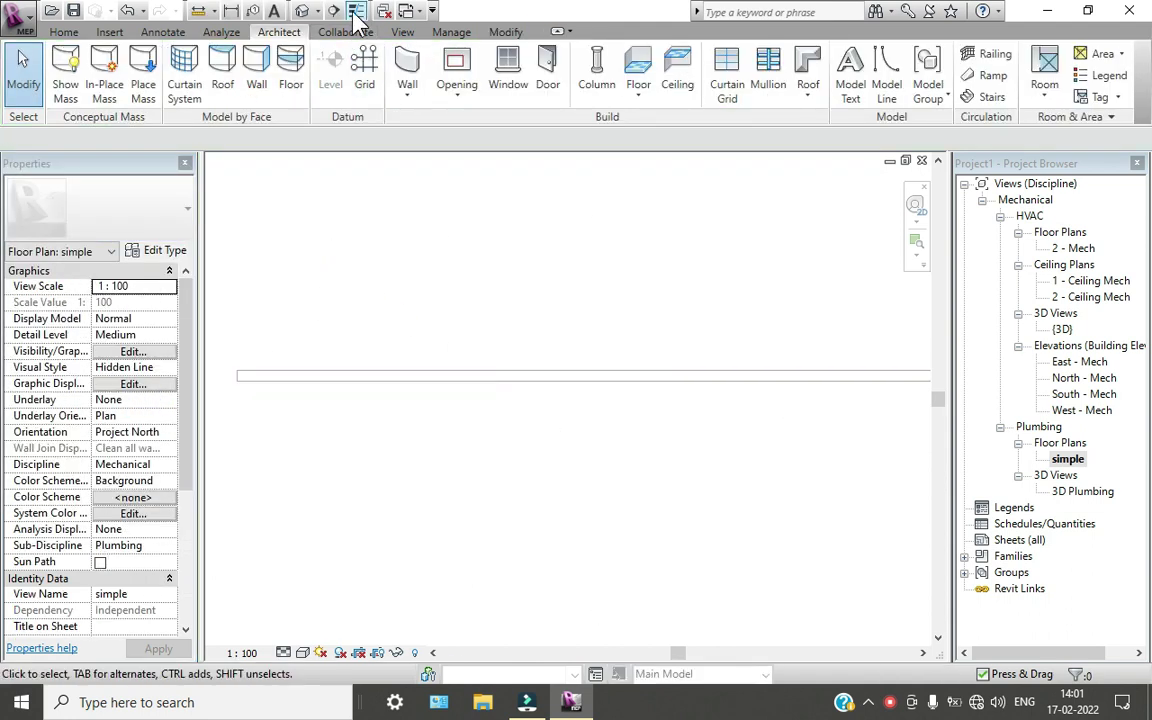
{"action": "scroll", "coordinate": [460, 368], "scroll_direction": "down", "scroll_amount": 2}
{"action": "middle_click_drag", "start_coordinate": [460, 368], "coordinate": [373, 393]}
{"action": "left_click", "coordinate": [462, 398]}
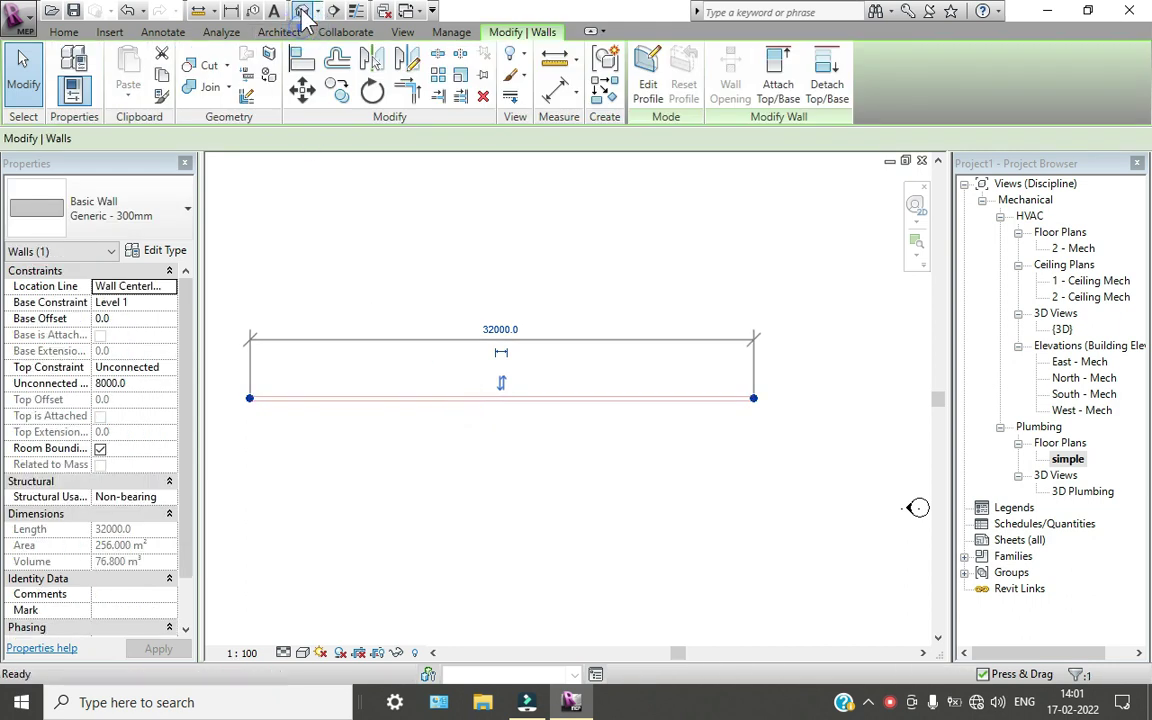
Open the default 3D view of the wall and set its visual style to Realistic
{"action": "left_click", "coordinate": [302, 10]}
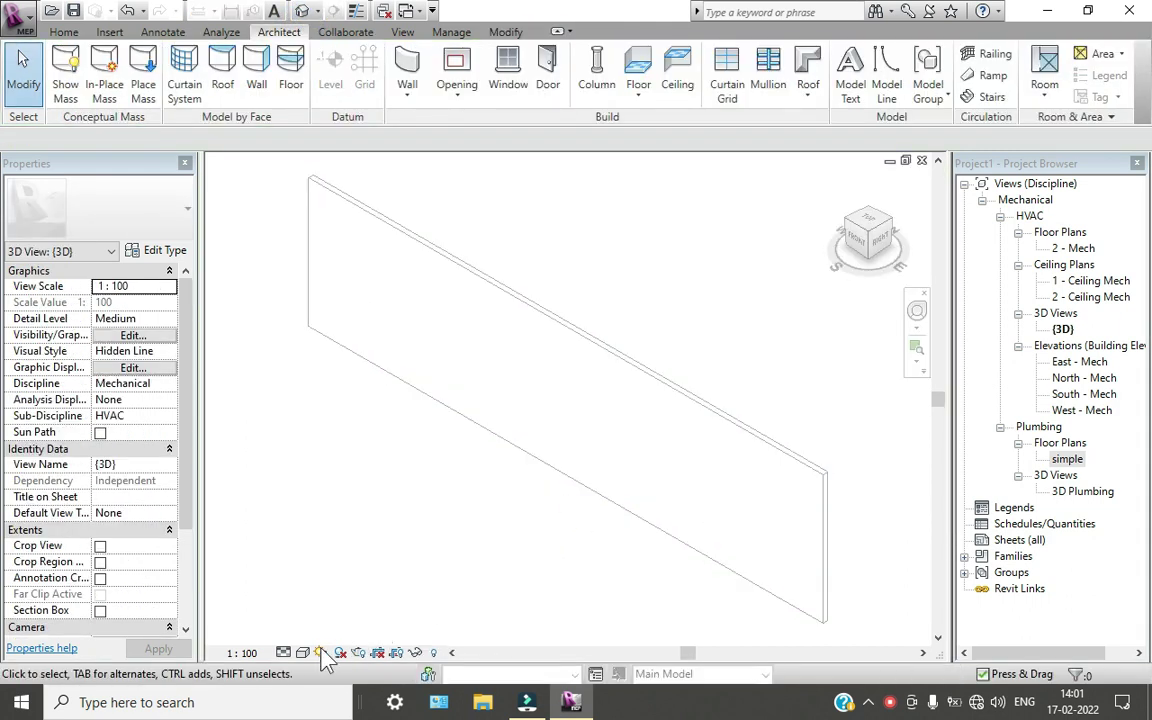
{"action": "left_click", "coordinate": [302, 652]}
{"action": "left_click", "coordinate": [335, 614]}
{"action": "left_click", "coordinate": [302, 652]}
{"action": "left_click", "coordinate": [335, 631]}
{"action": "scroll", "coordinate": [410, 485], "scroll_direction": "down", "scroll_amount": 3}
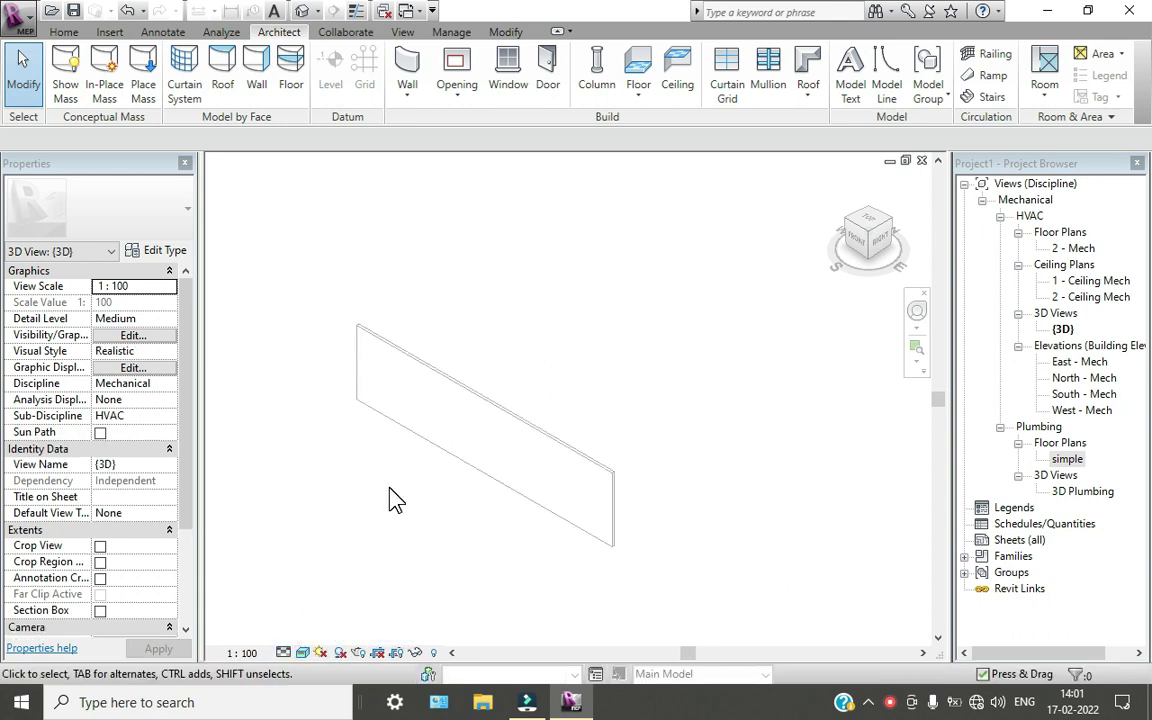
Display the sun path using the specified project location, date and time, and switch it off again
{"action": "left_click", "coordinate": [338, 652]}
{"action": "left_click", "coordinate": [345, 631]}
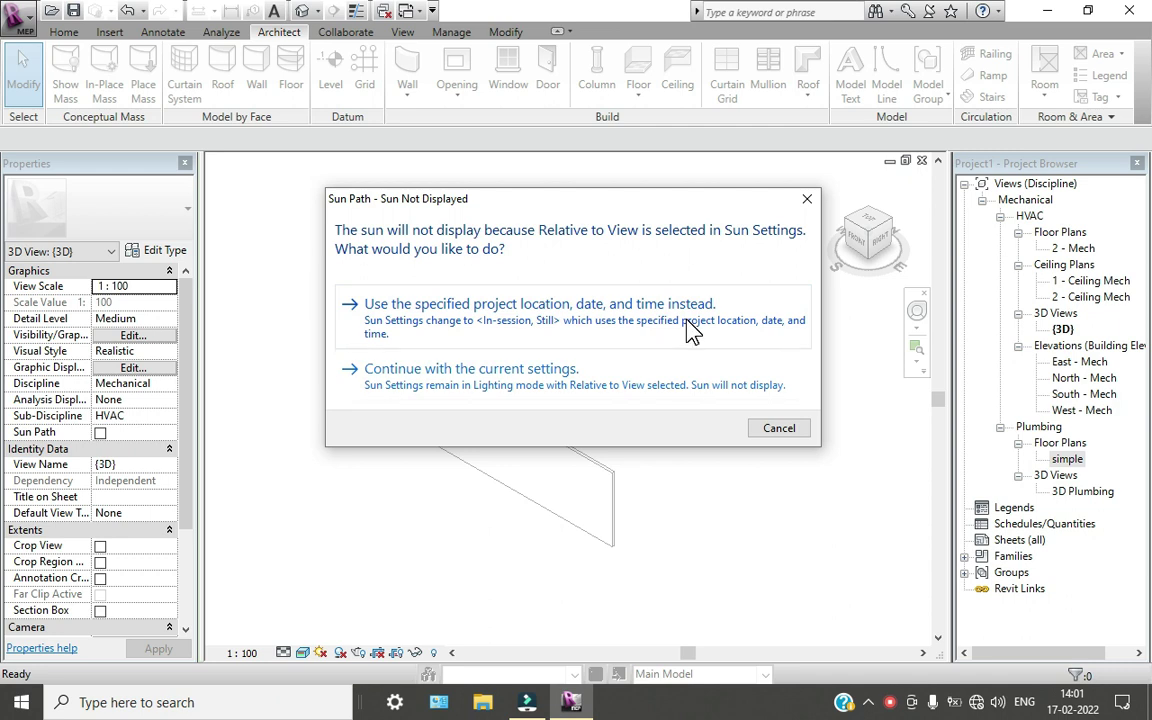
{"action": "left_click", "coordinate": [688, 330]}
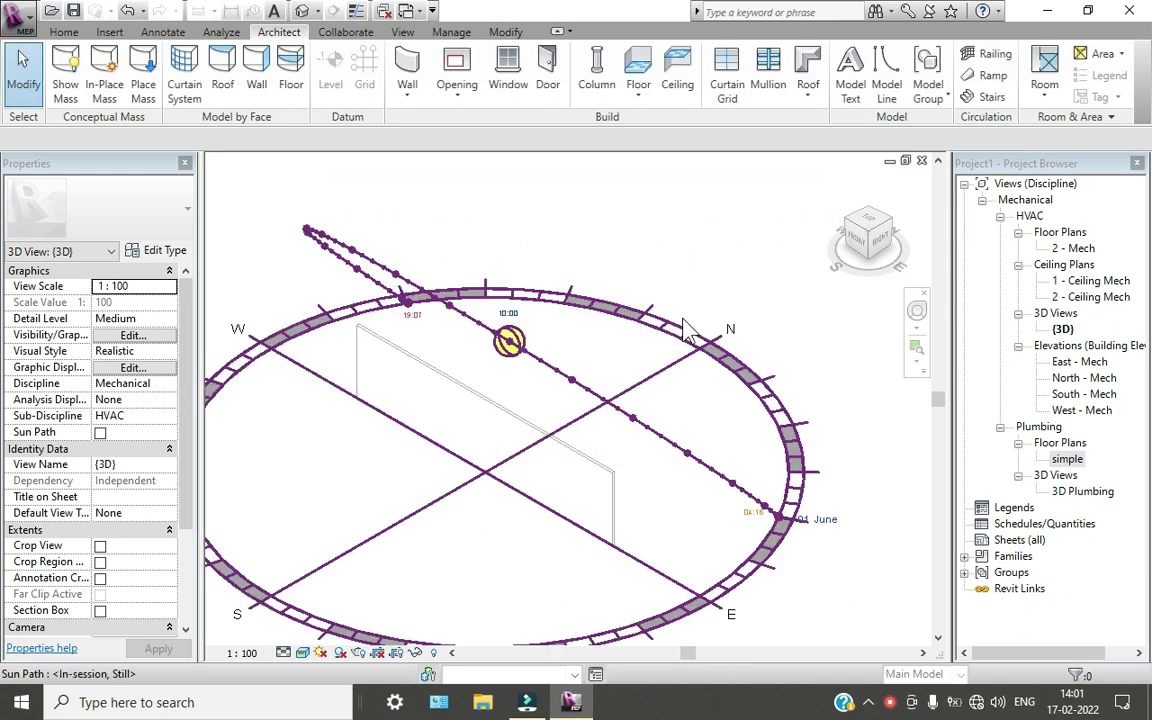
{"action": "left_click", "coordinate": [321, 653]}
{"action": "left_click", "coordinate": [325, 615]}
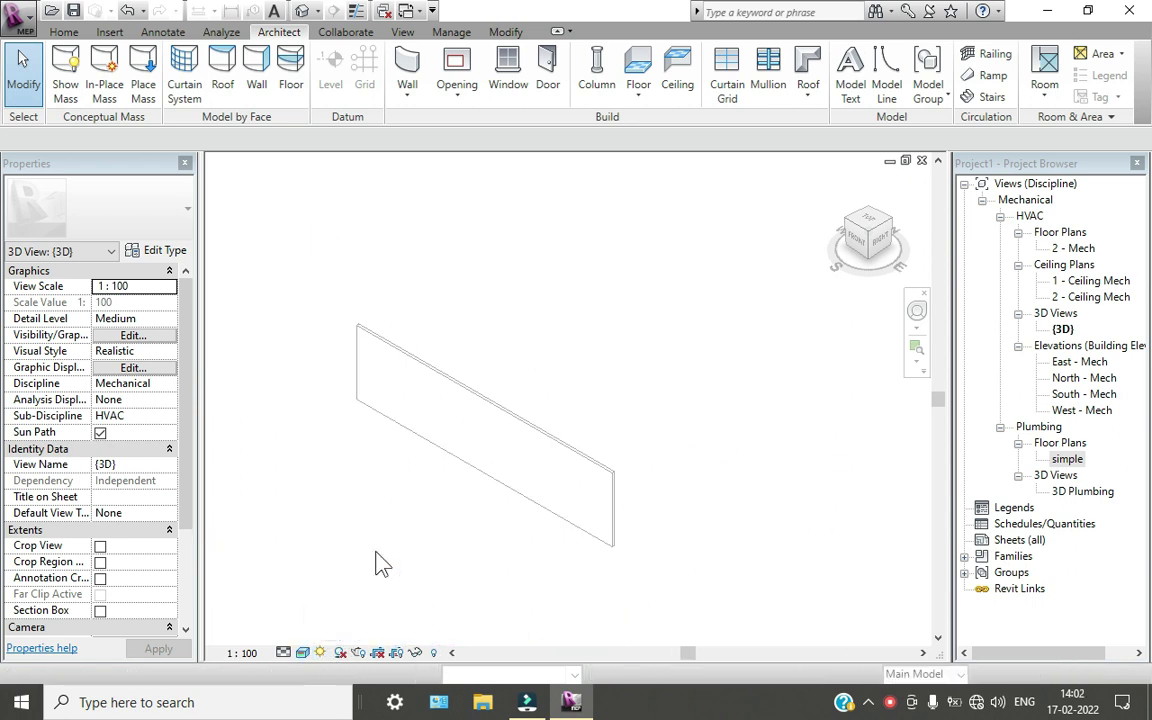
Set the detail level of the 3D view to Coarse
{"action": "left_click", "coordinate": [288, 654]}
{"action": "left_click", "coordinate": [312, 597]}
{"action": "scroll", "coordinate": [489, 404], "scroll_direction": "up", "scroll_amount": 3}
{"action": "middle_click_drag", "start_coordinate": [474, 363], "coordinate": [568, 400]}
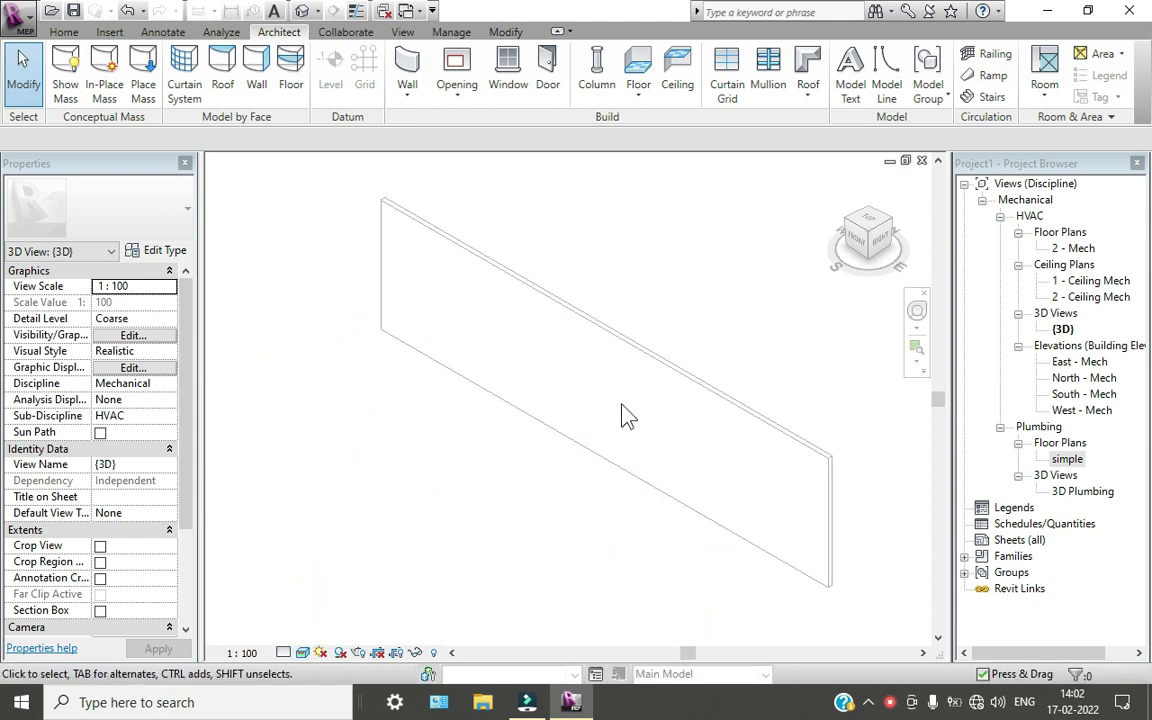
Return to the simple plumbing floor plan and keep its discipline set to Mechanical
{"action": "left_click", "coordinate": [64, 31]}
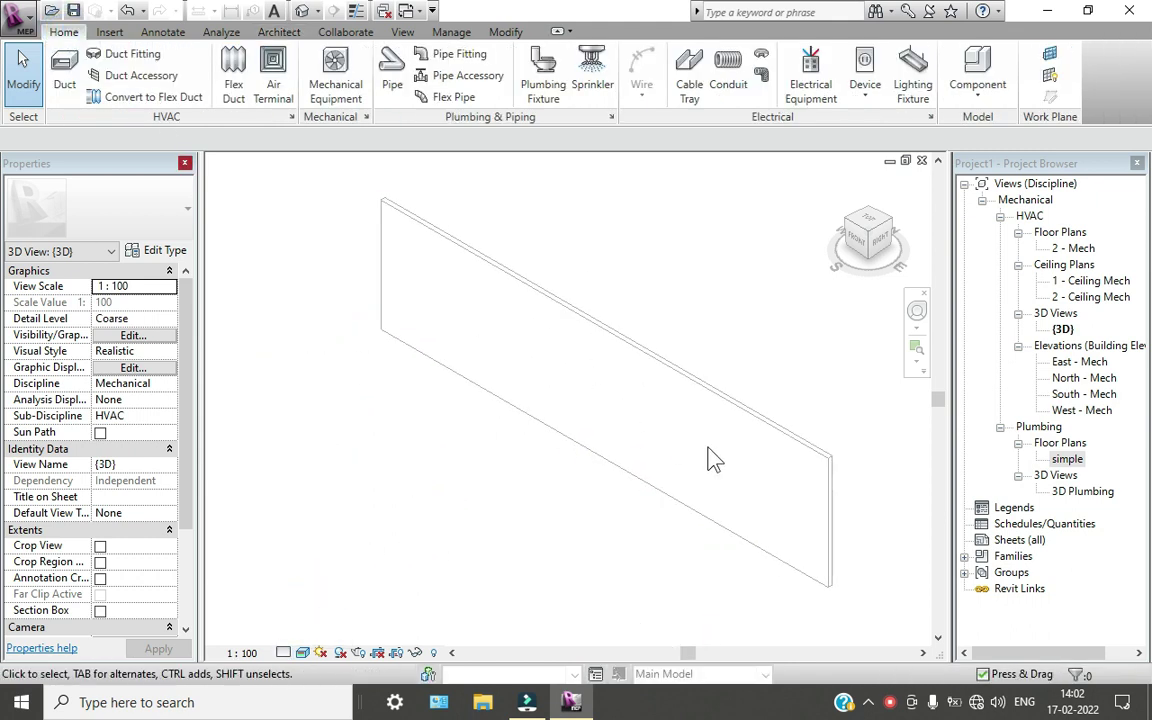
{"action": "double_click", "coordinate": [1066, 459]}
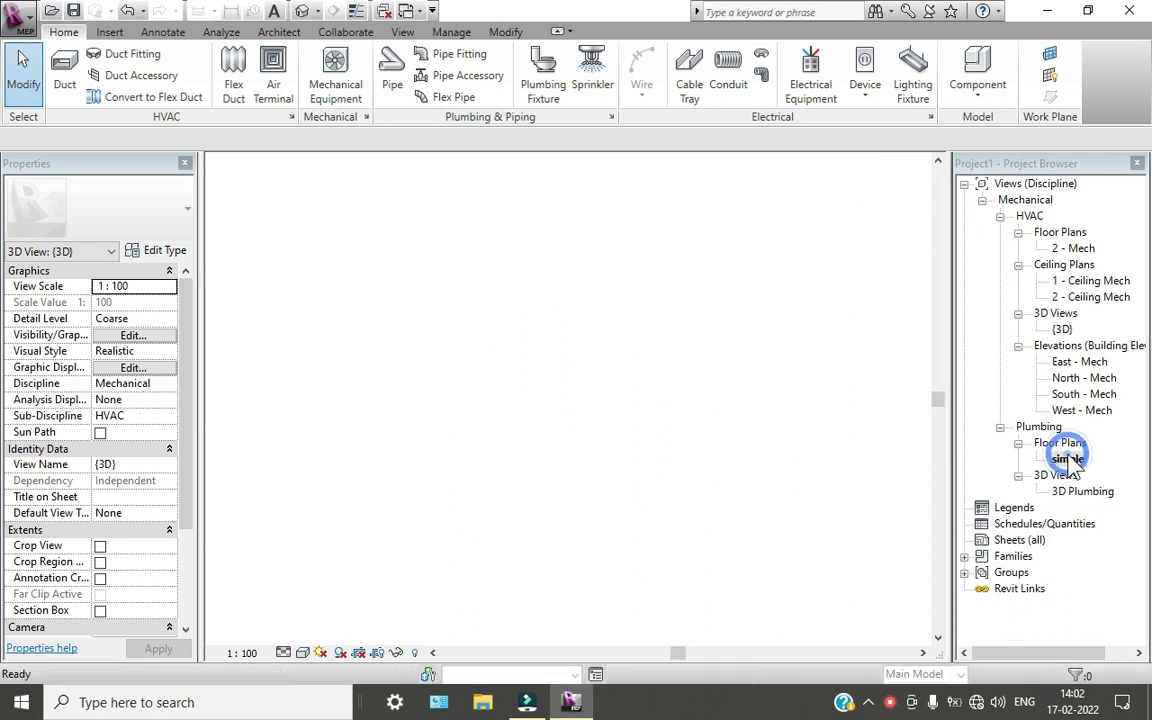
{"action": "scroll", "coordinate": [357, 424], "scroll_direction": "up", "scroll_amount": 2}
{"action": "middle_click_drag", "start_coordinate": [357, 424], "coordinate": [418, 424]}
{"action": "left_click", "coordinate": [170, 464]}
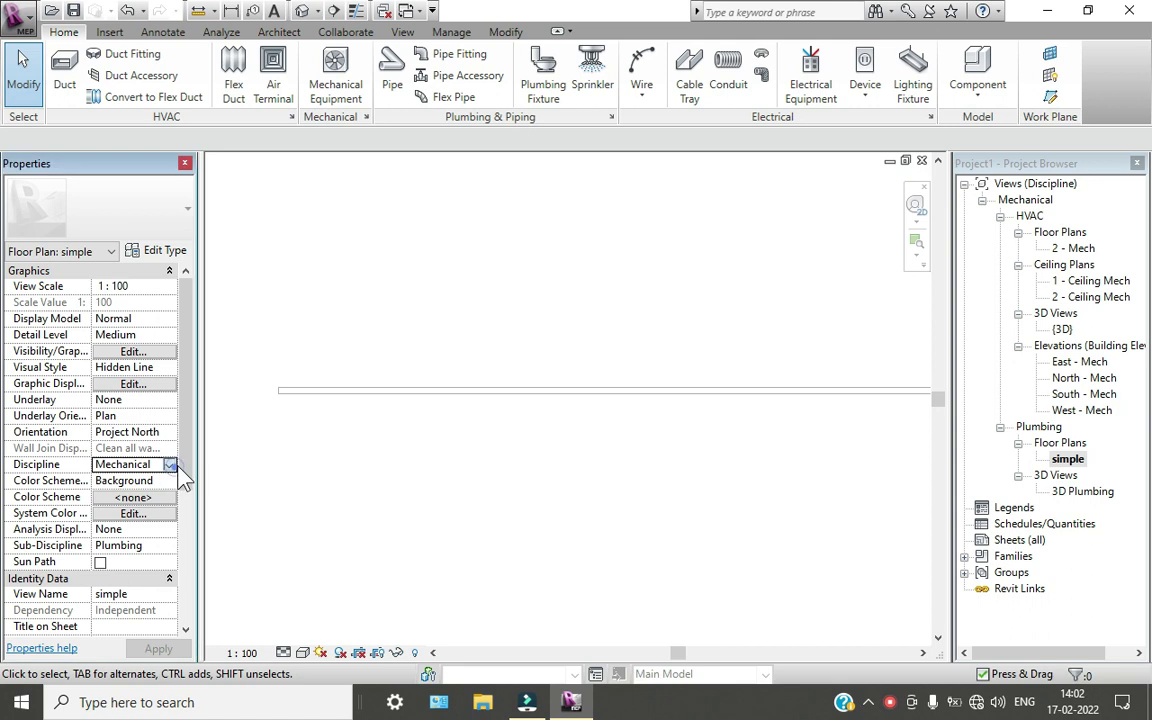
{"action": "left_click", "coordinate": [176, 466]}
{"action": "left_click", "coordinate": [384, 478]}
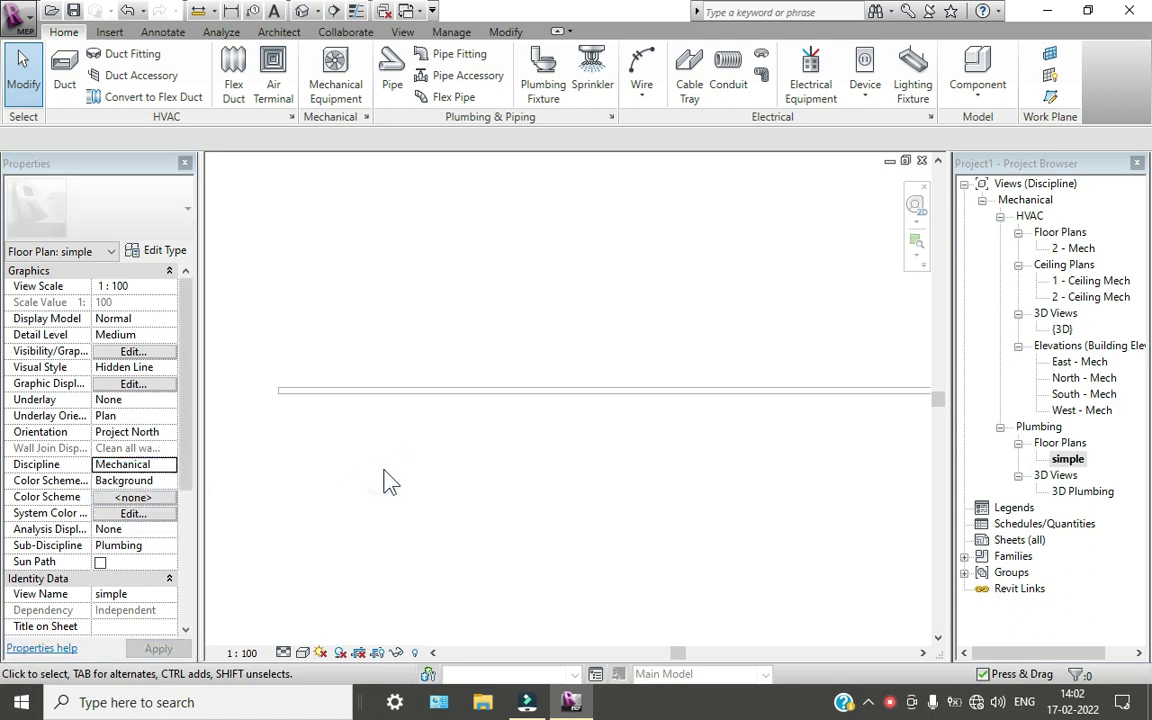
{"action": "middle_click_drag", "start_coordinate": [545, 437], "coordinate": [493, 448]}
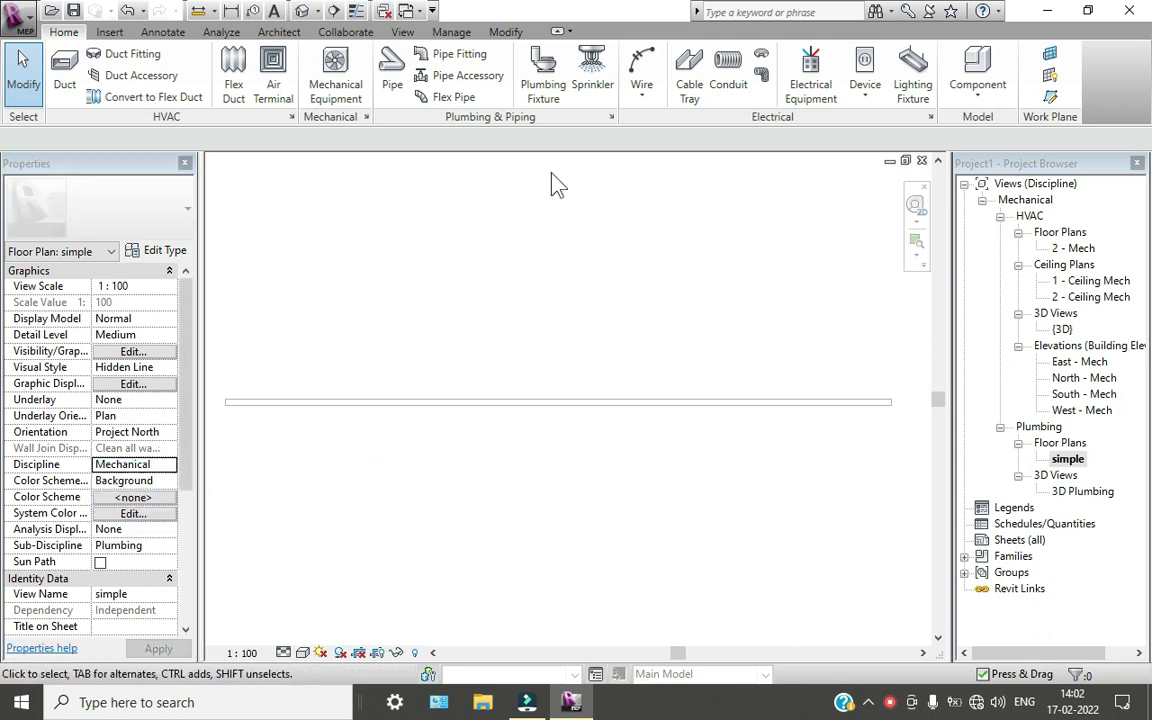
Start placing a wall mounted flush valve water closet, type Private - Flushing Greater than 6.1 Lpf, with tagging on placement turned off
{"action": "left_click", "coordinate": [543, 75]}
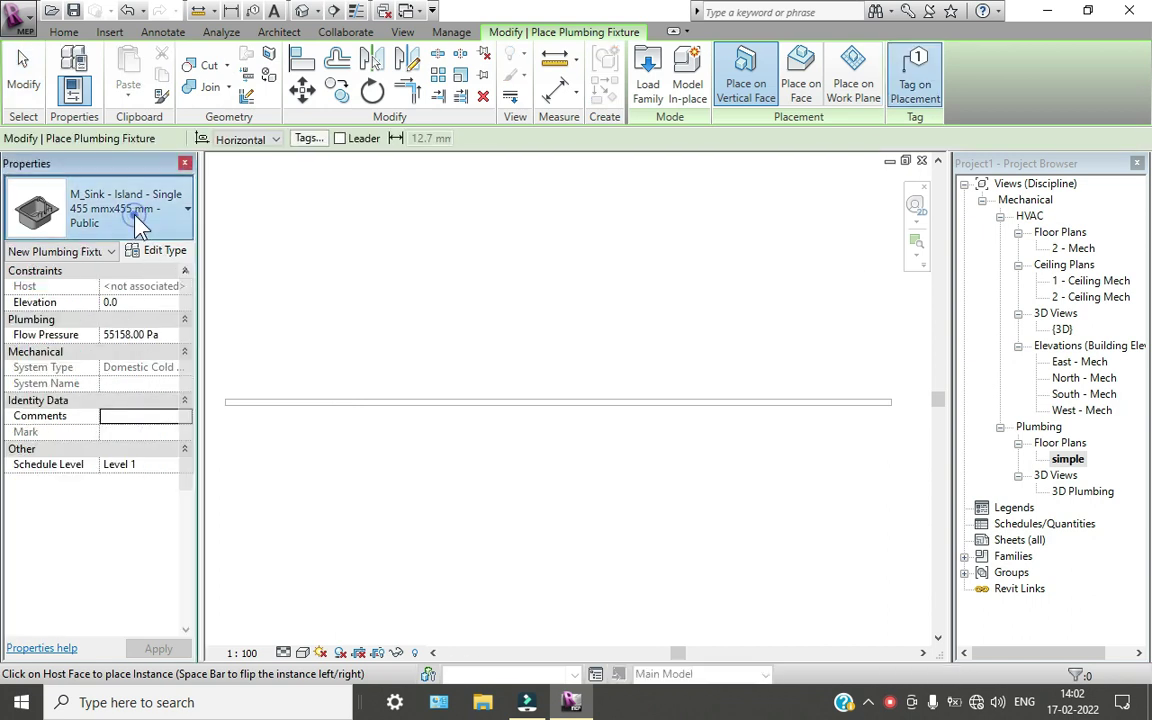
{"action": "left_click", "coordinate": [121, 193]}
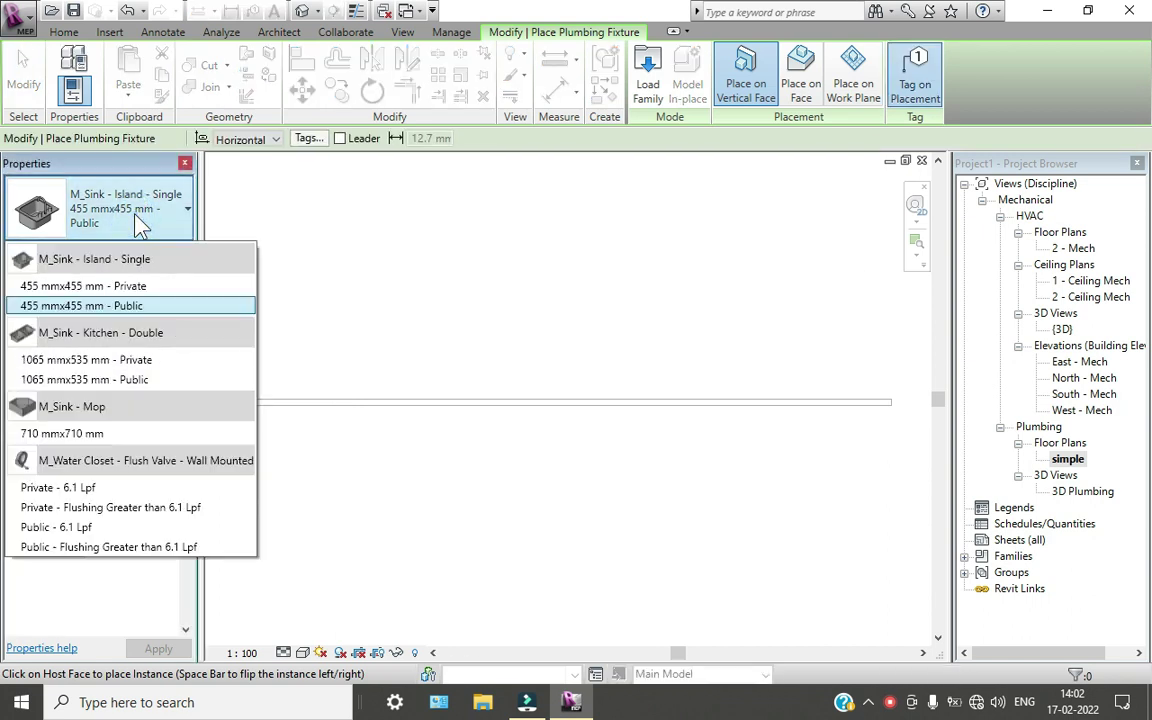
{"action": "left_click", "coordinate": [90, 508]}
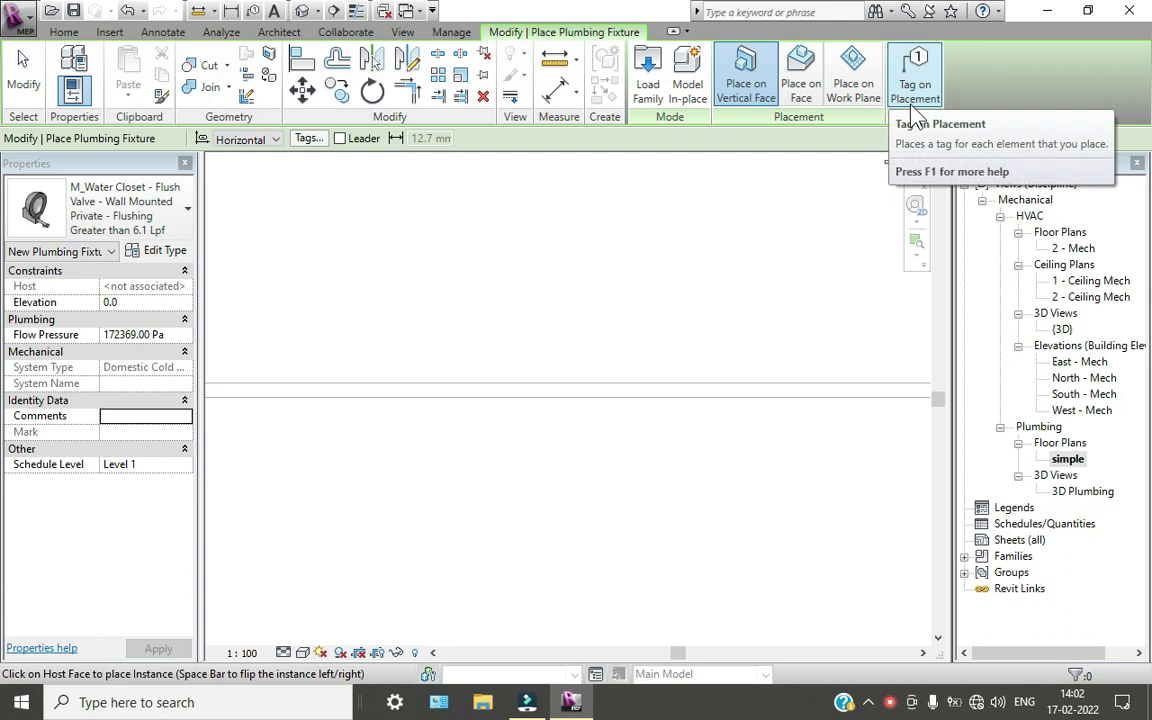
{"action": "left_click", "coordinate": [916, 76]}
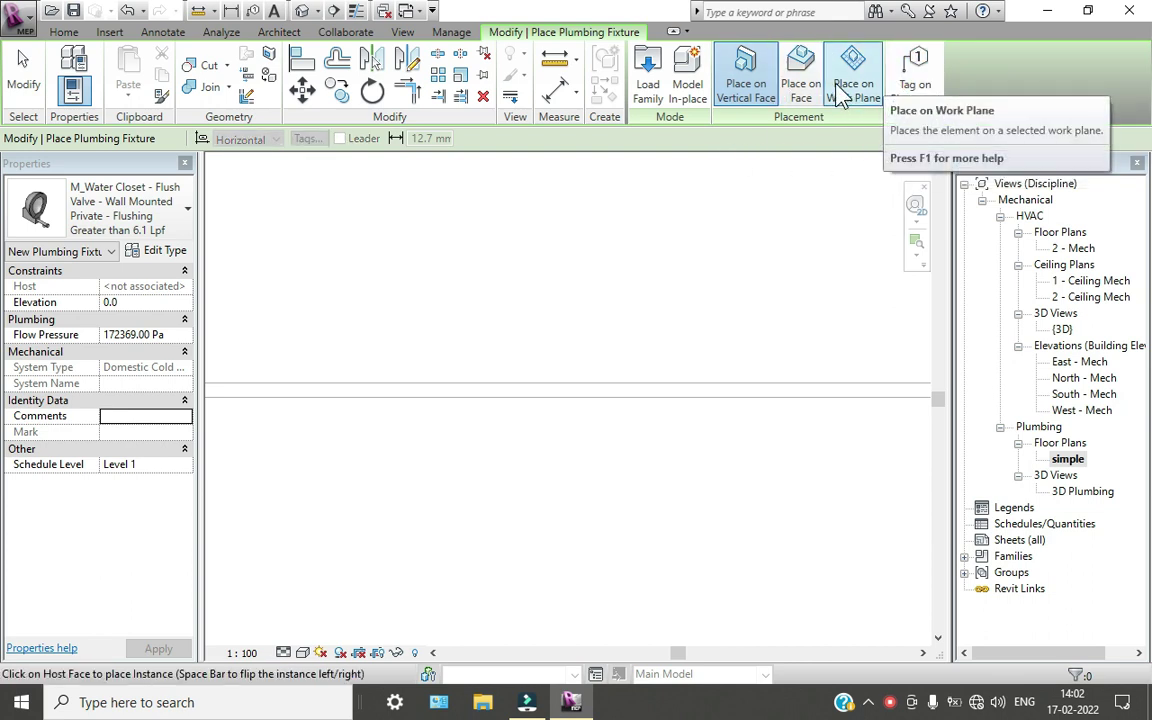
{"action": "left_click", "coordinate": [892, 704]}
{"action": "left_click", "coordinate": [912, 646]}
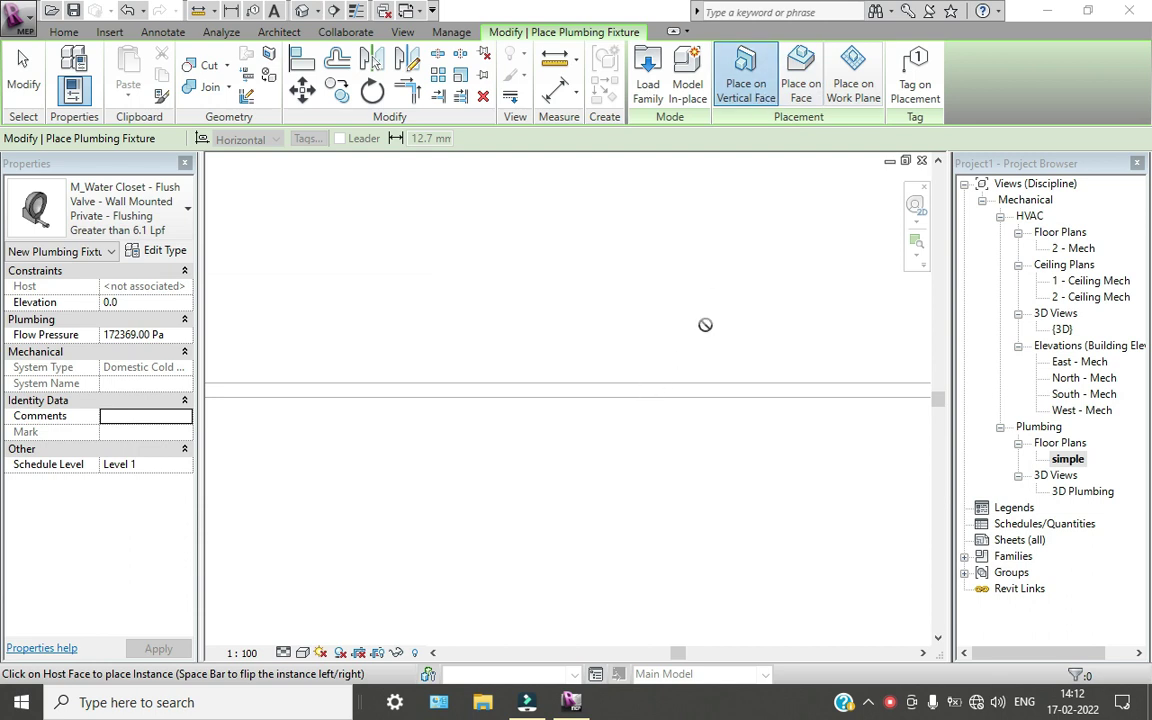
Place one rotated water closet on the Level 1 work plane, against the lower side of the wall
{"action": "left_click", "coordinate": [852, 72]}
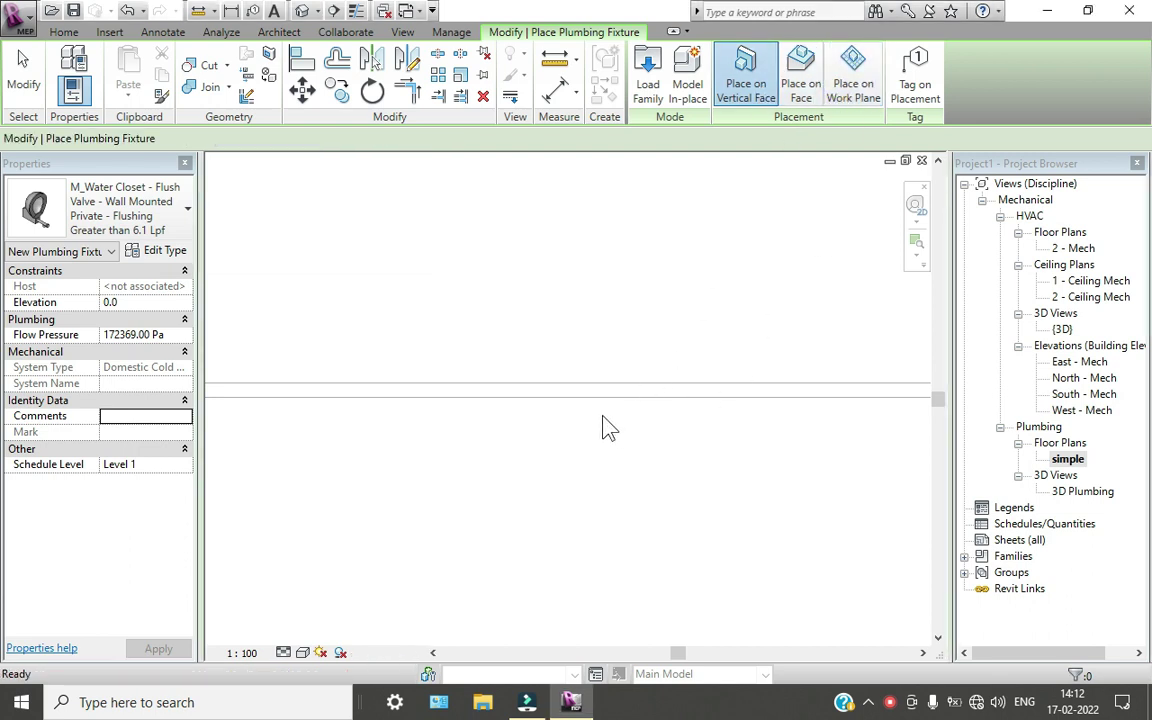
{"action": "scroll", "coordinate": [550, 437], "scroll_direction": "up", "scroll_amount": 3}
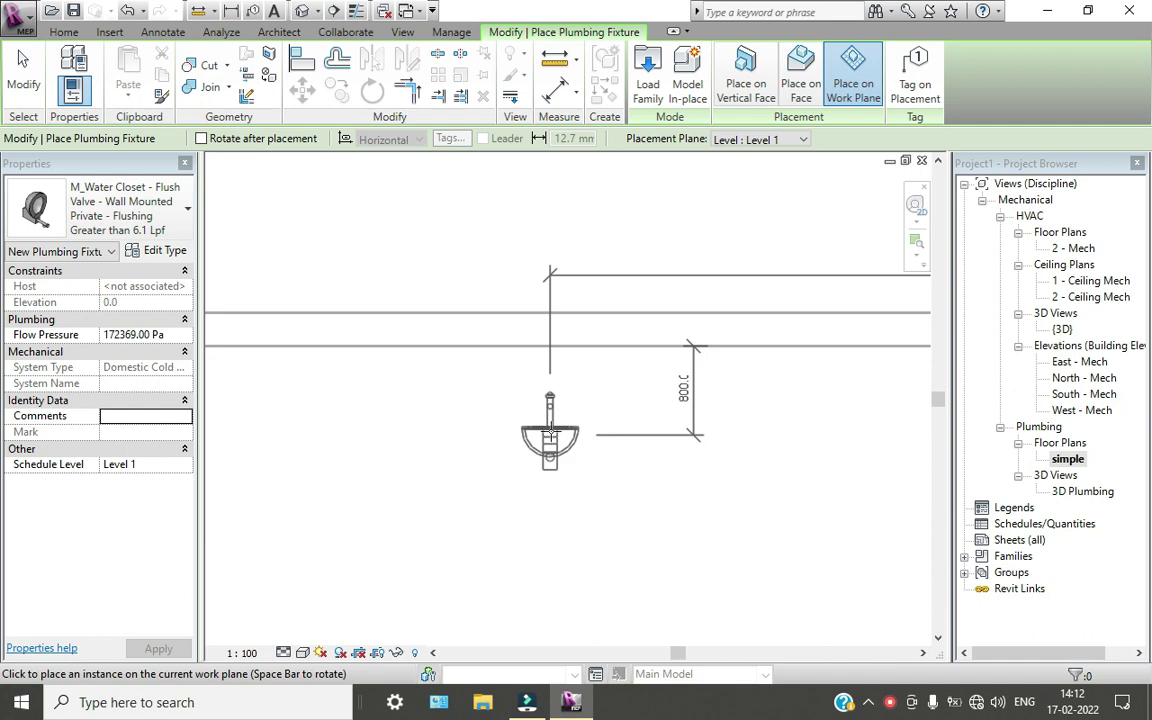
{"action": "key", "text": "space"}
{"action": "key", "text": "space"}
{"action": "scroll", "coordinate": [556, 381], "scroll_direction": "up", "scroll_amount": 2}
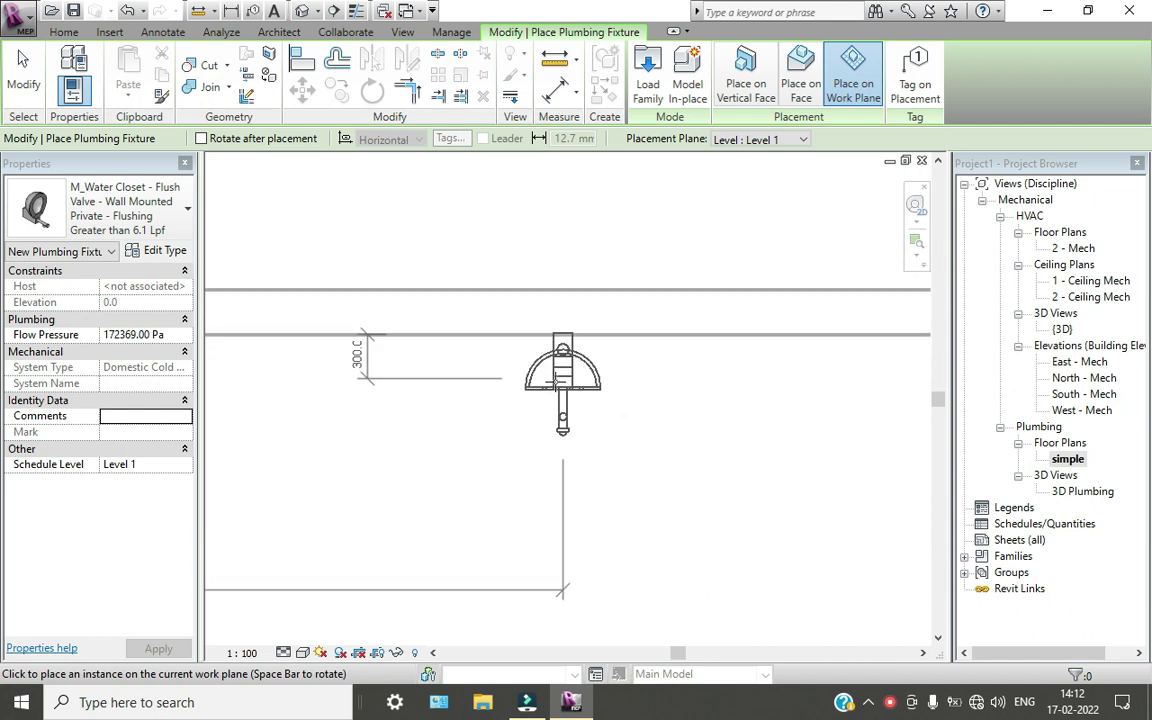
{"action": "scroll", "coordinate": [552, 380], "scroll_direction": "up", "scroll_amount": 2}
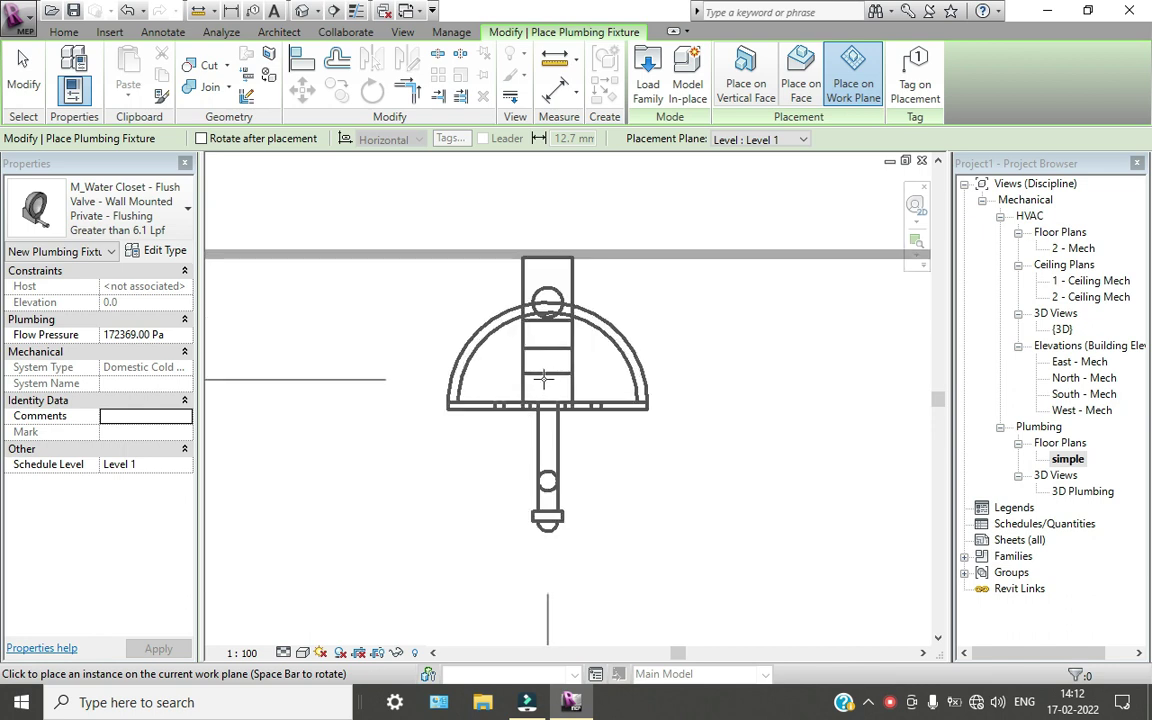
{"action": "left_click", "coordinate": [544, 379]}
{"action": "scroll", "coordinate": [658, 481], "scroll_direction": "down", "scroll_amount": 2}
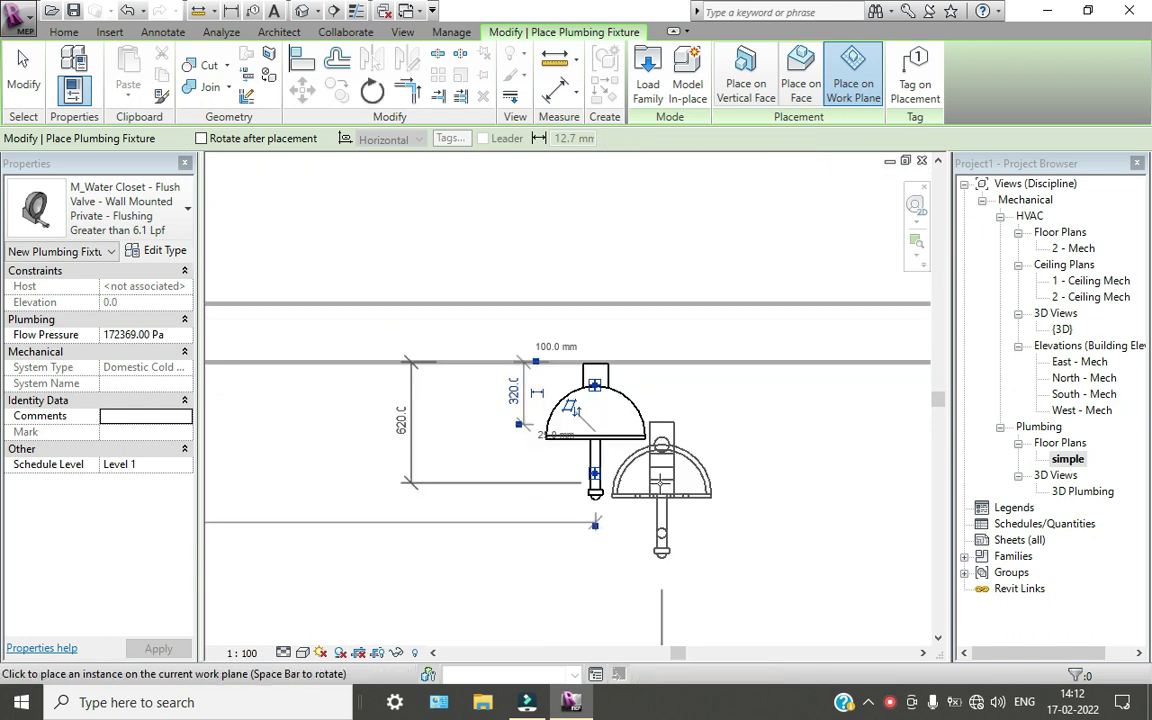
{"action": "scroll", "coordinate": [630, 466], "scroll_direction": "down", "scroll_amount": 2}
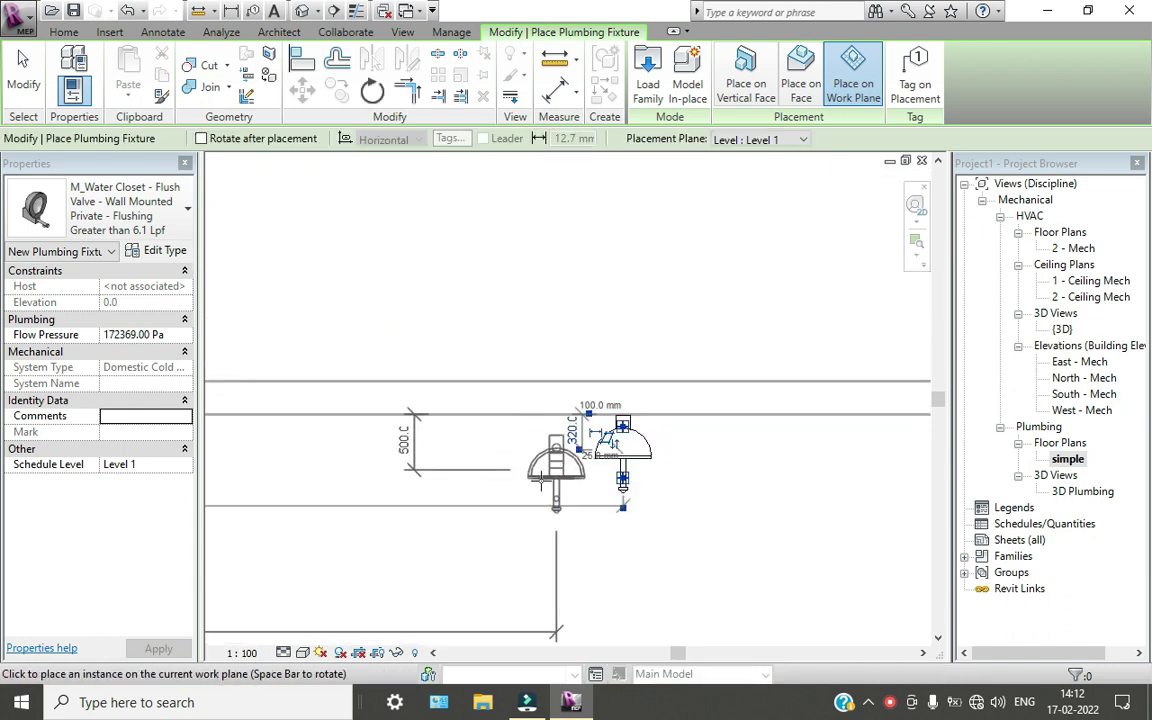
Leave fixture placement and delete the water closet that was placed on the work plane
{"action": "left_click", "coordinate": [745, 75]}
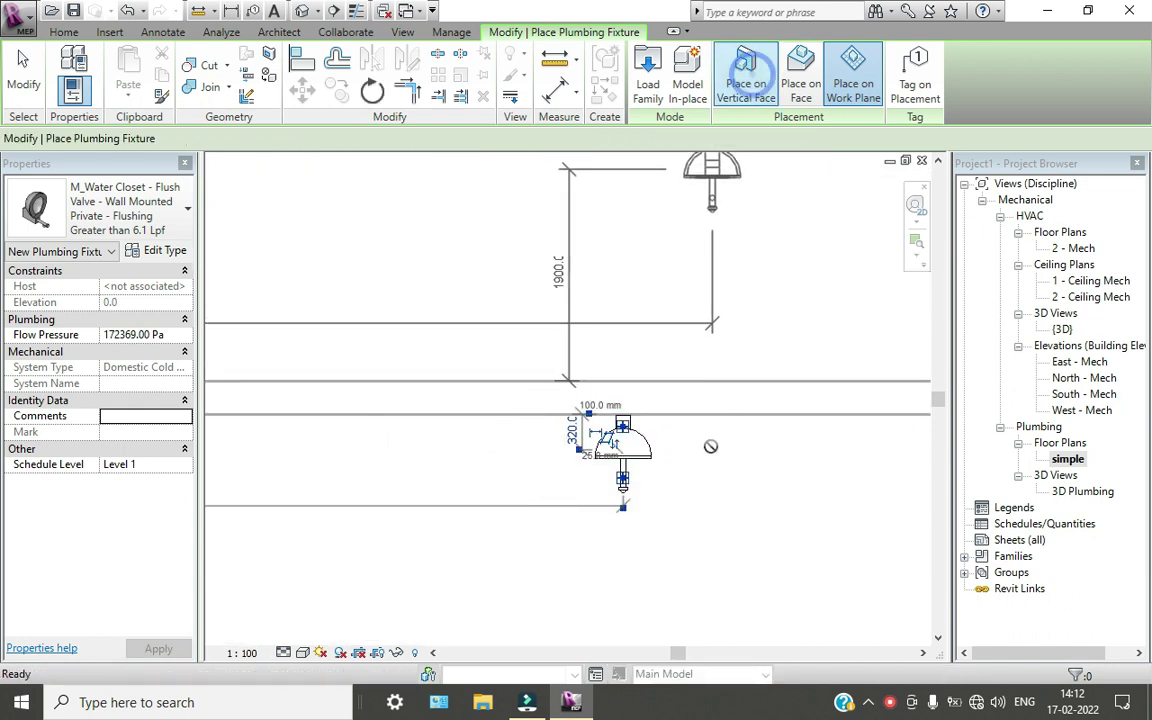
{"action": "key", "text": "Escape"}
{"action": "key", "text": "Escape"}
{"action": "left_click", "coordinate": [634, 468]}
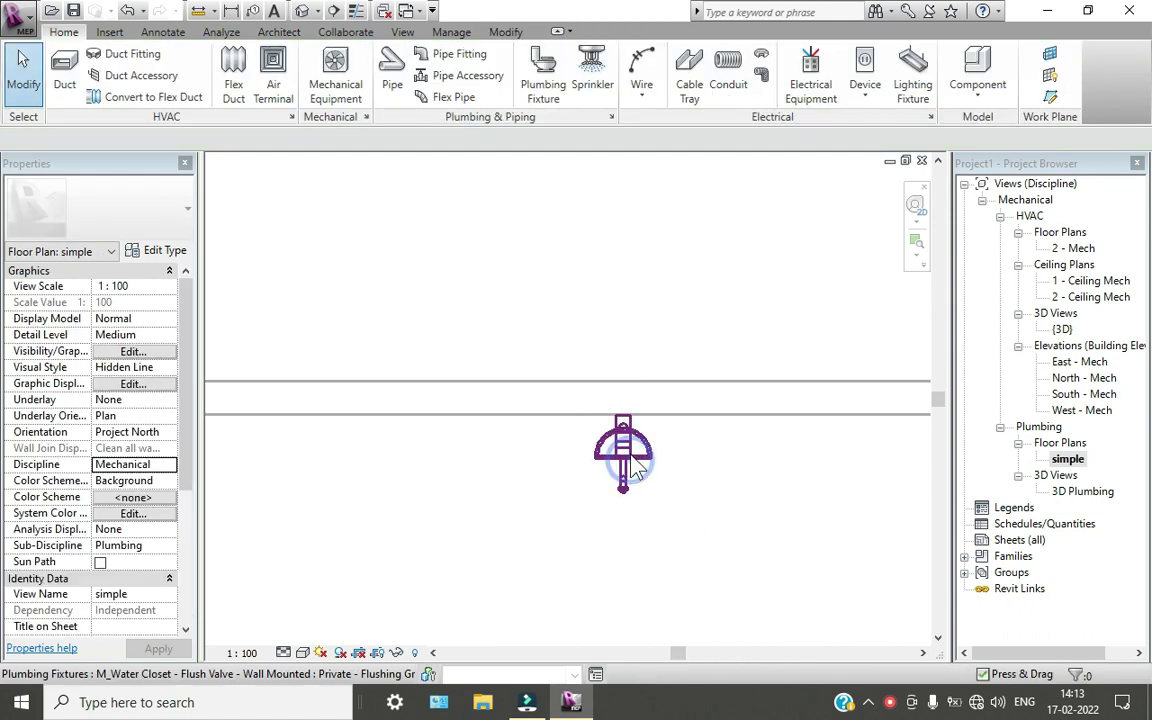
{"action": "key", "text": "Delete"}
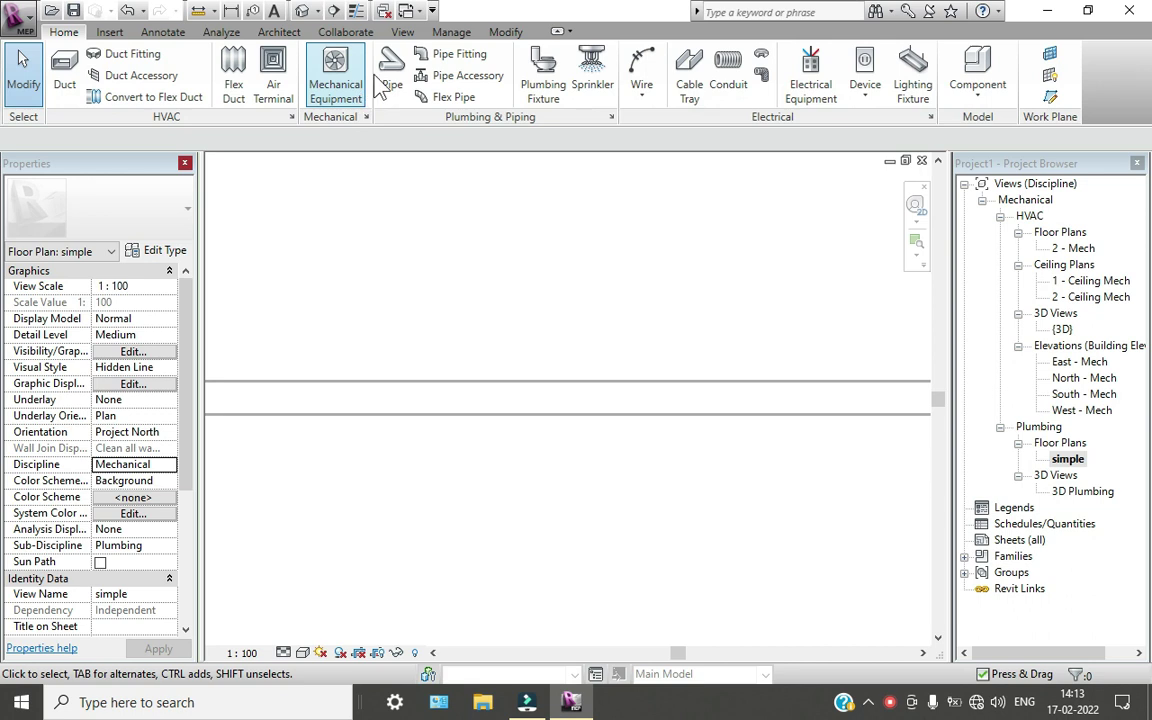
Place three water closets on the wall's lower vertical face, the first two about 3600 mm and 6400 mm from its left end
{"action": "left_click", "coordinate": [543, 72]}
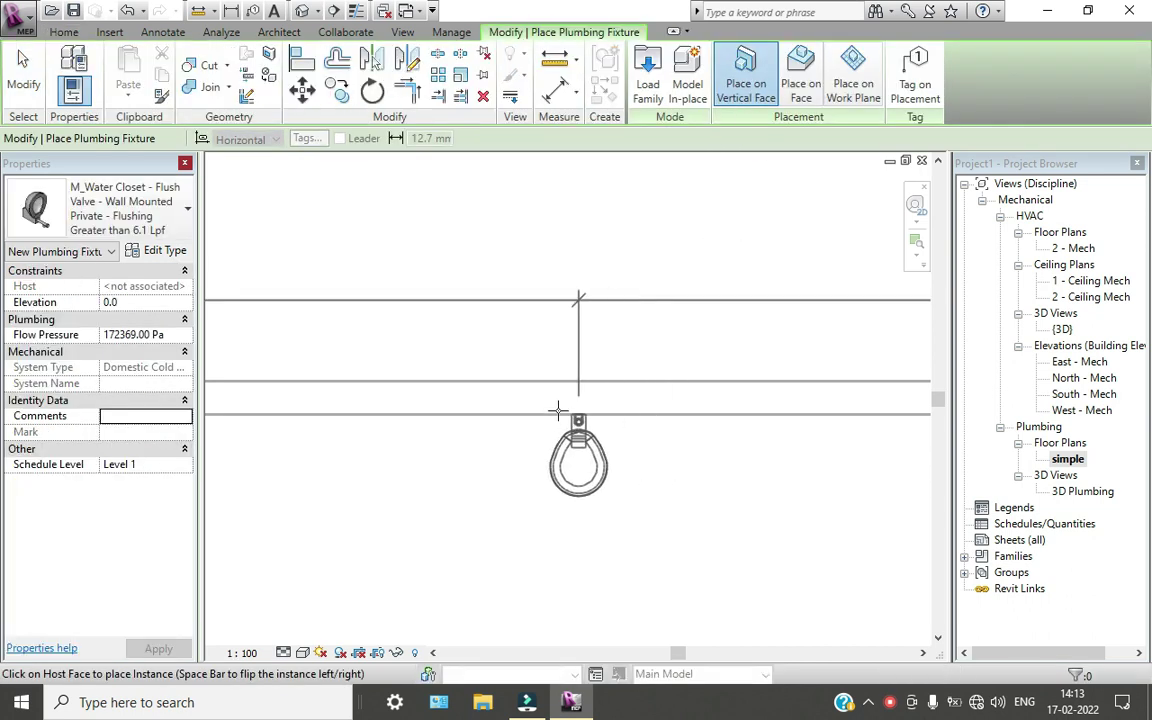
{"action": "scroll", "coordinate": [557, 412], "scroll_direction": "down", "scroll_amount": 3}
{"action": "scroll", "coordinate": [463, 410], "scroll_direction": "up", "scroll_amount": 3}
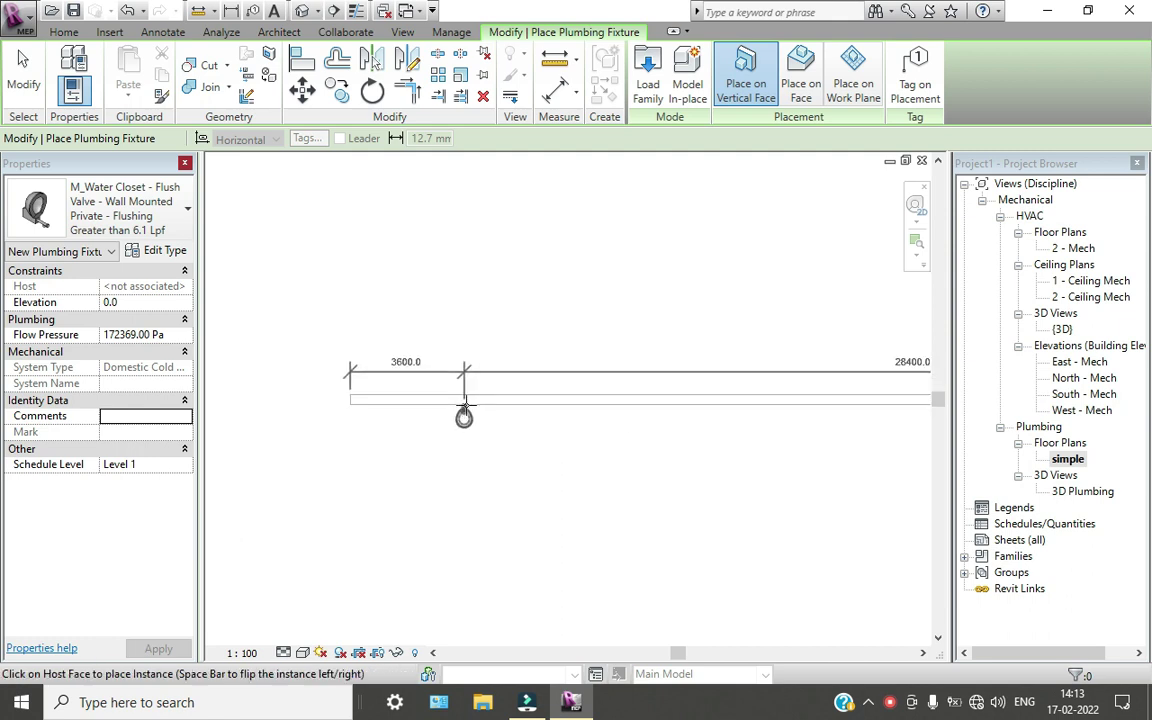
{"action": "scroll", "coordinate": [463, 405], "scroll_direction": "up", "scroll_amount": 2}
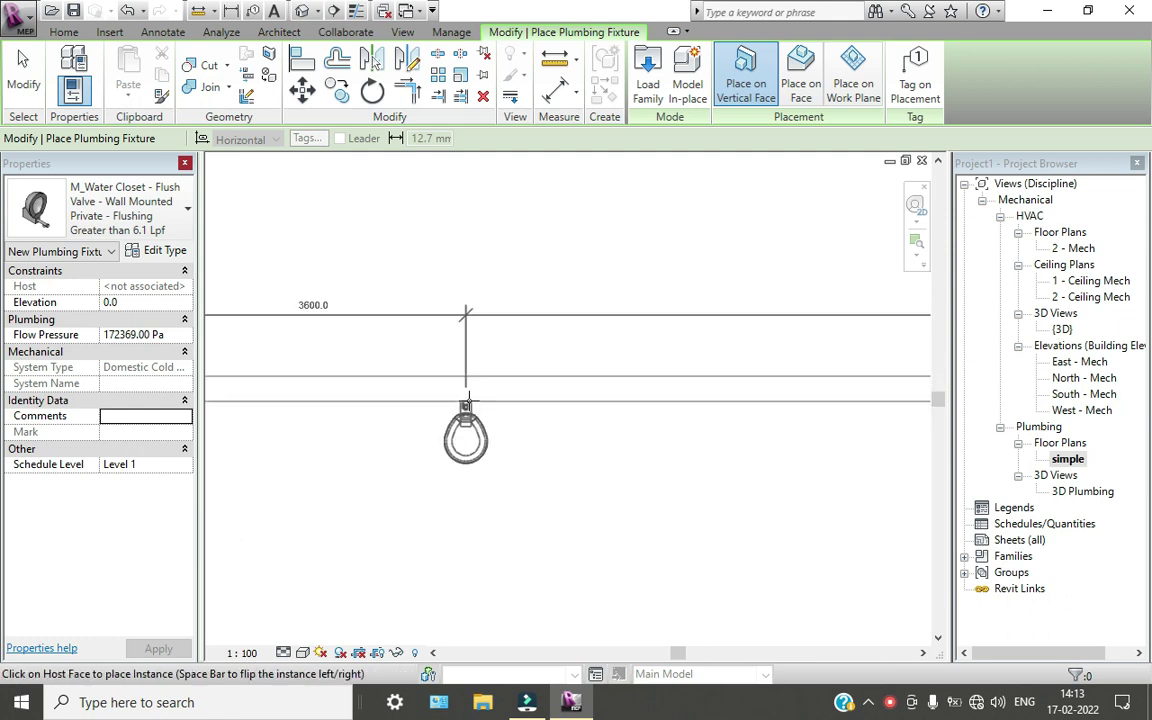
{"action": "left_click", "coordinate": [465, 405]}
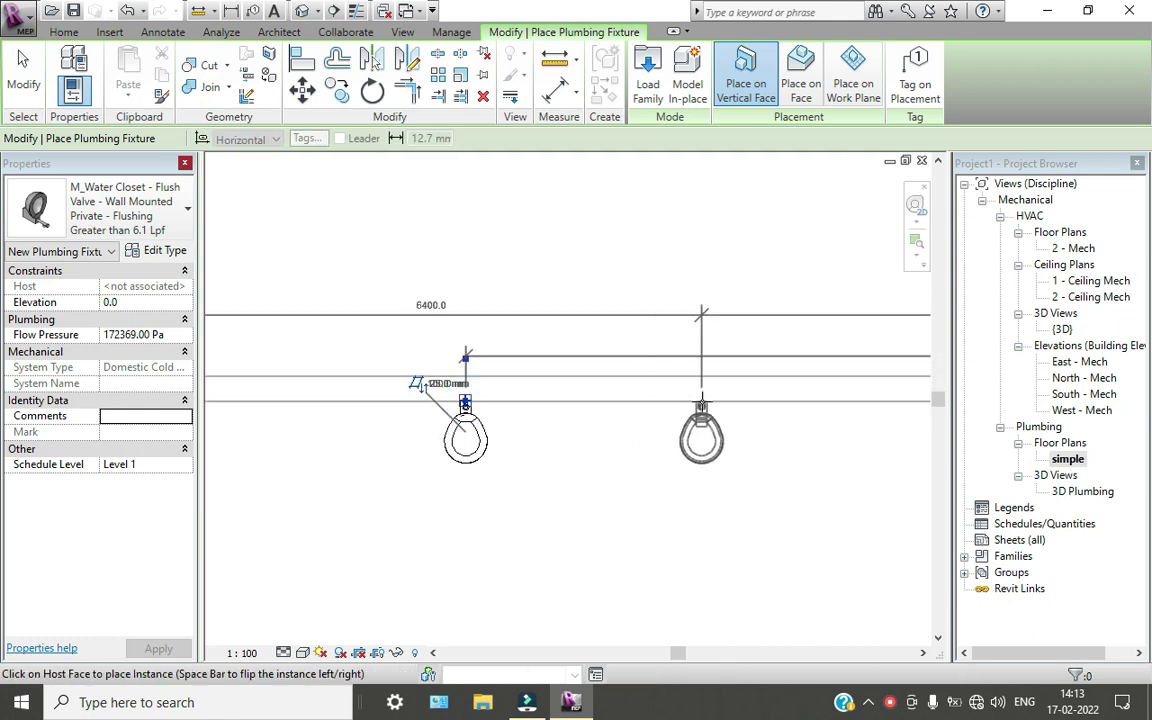
{"action": "left_click", "coordinate": [701, 405]}
{"action": "middle_click_drag", "start_coordinate": [761, 478], "coordinate": [293, 451]}
{"action": "left_click", "coordinate": [503, 408]}
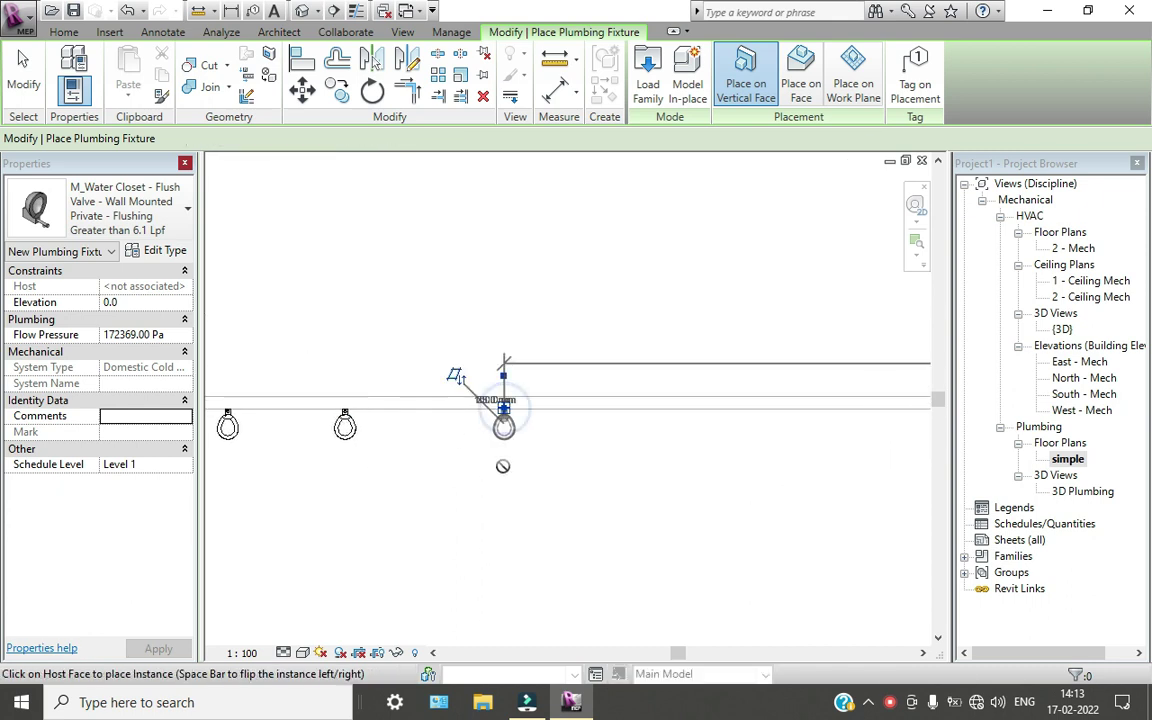
{"action": "key", "text": "Escape"}
{"action": "key", "text": "Escape"}
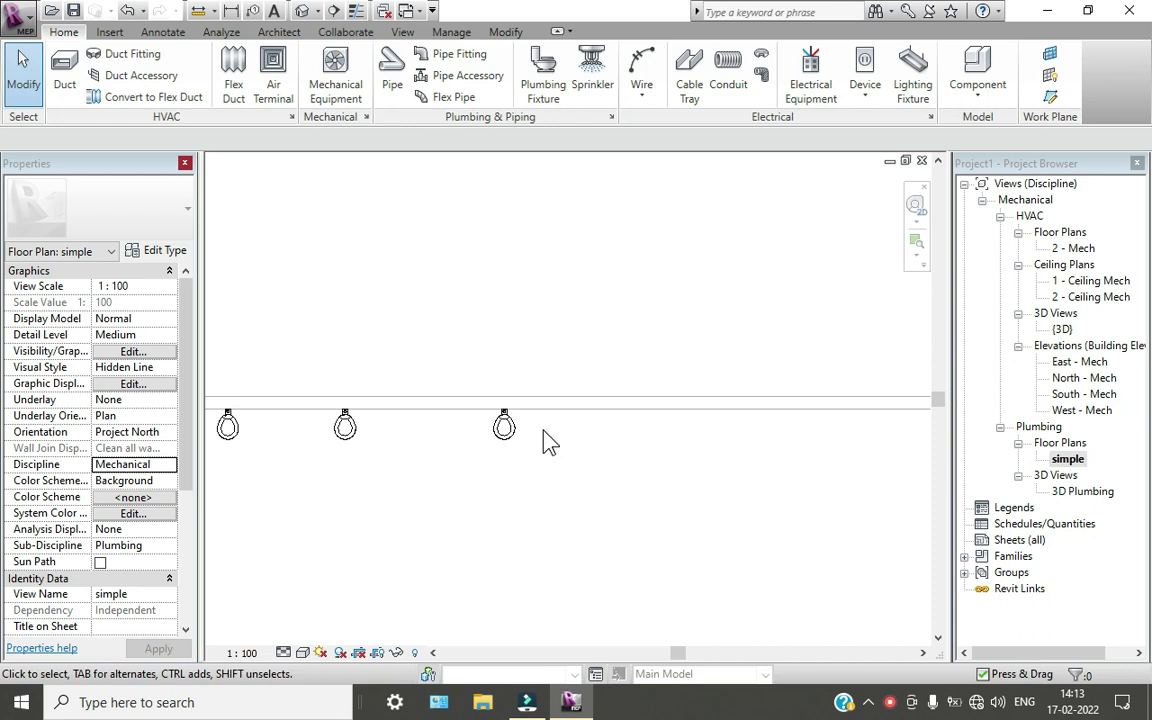
Open the default 3D view, select the three water closets on the wall and set their elevation to 500 mm
{"action": "scroll", "coordinate": [548, 442], "scroll_direction": "up", "scroll_amount": 2}
{"action": "left_click", "coordinate": [303, 12]}
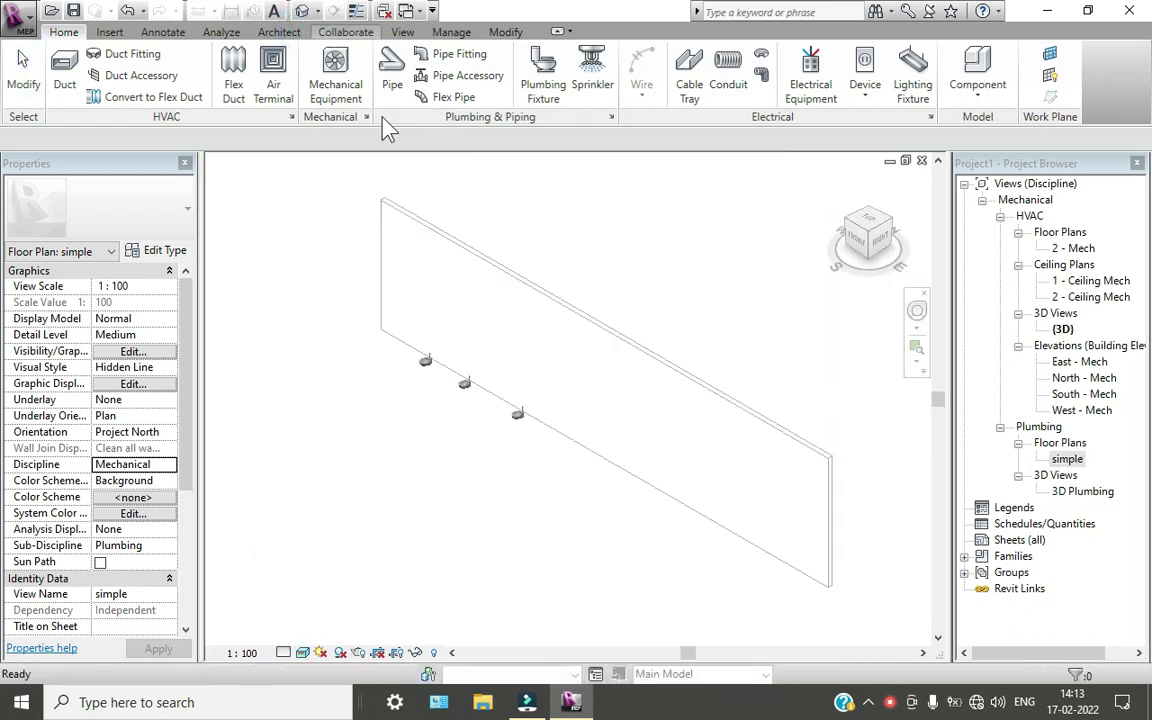
{"action": "scroll", "coordinate": [468, 415], "scroll_direction": "up", "scroll_amount": 3}
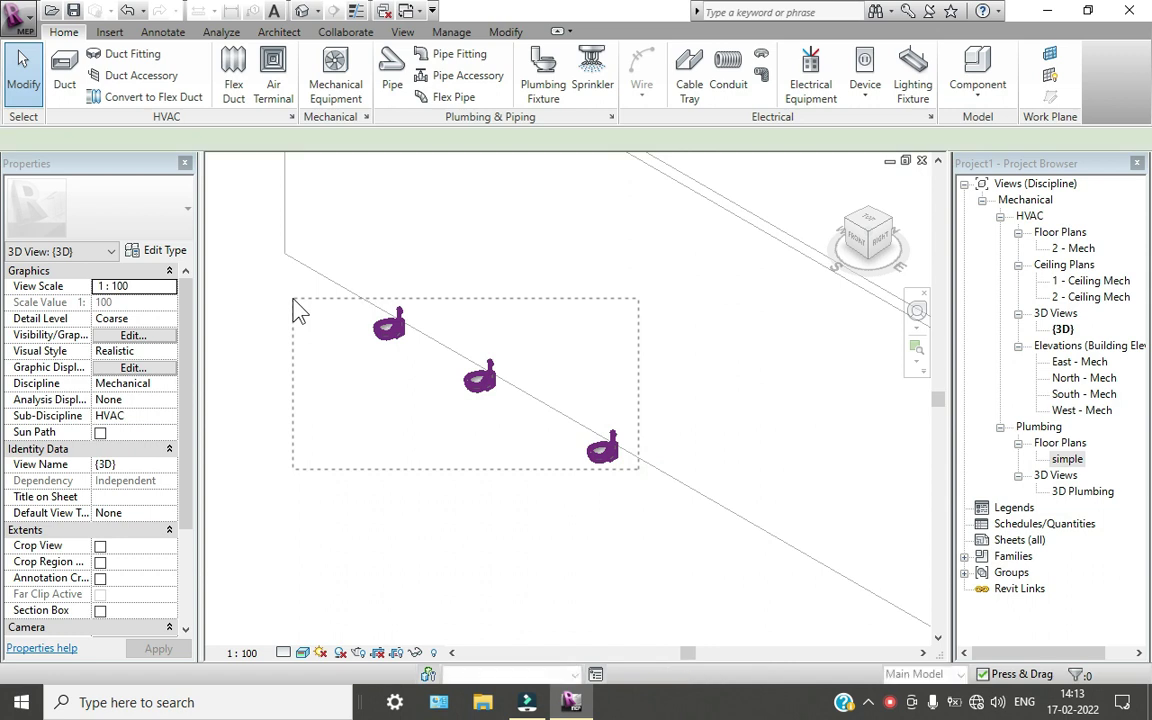
{"action": "left_click_drag", "start_coordinate": [294, 299], "coordinate": [295, 300]}
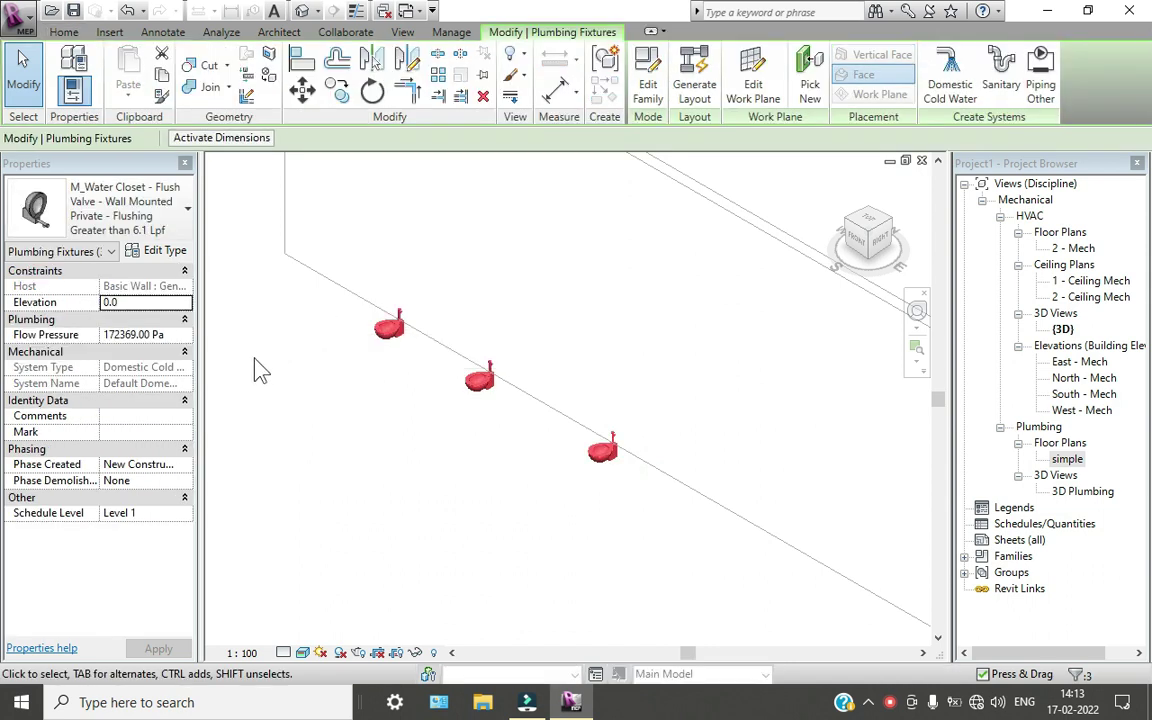
{"action": "left_click", "coordinate": [143, 300]}
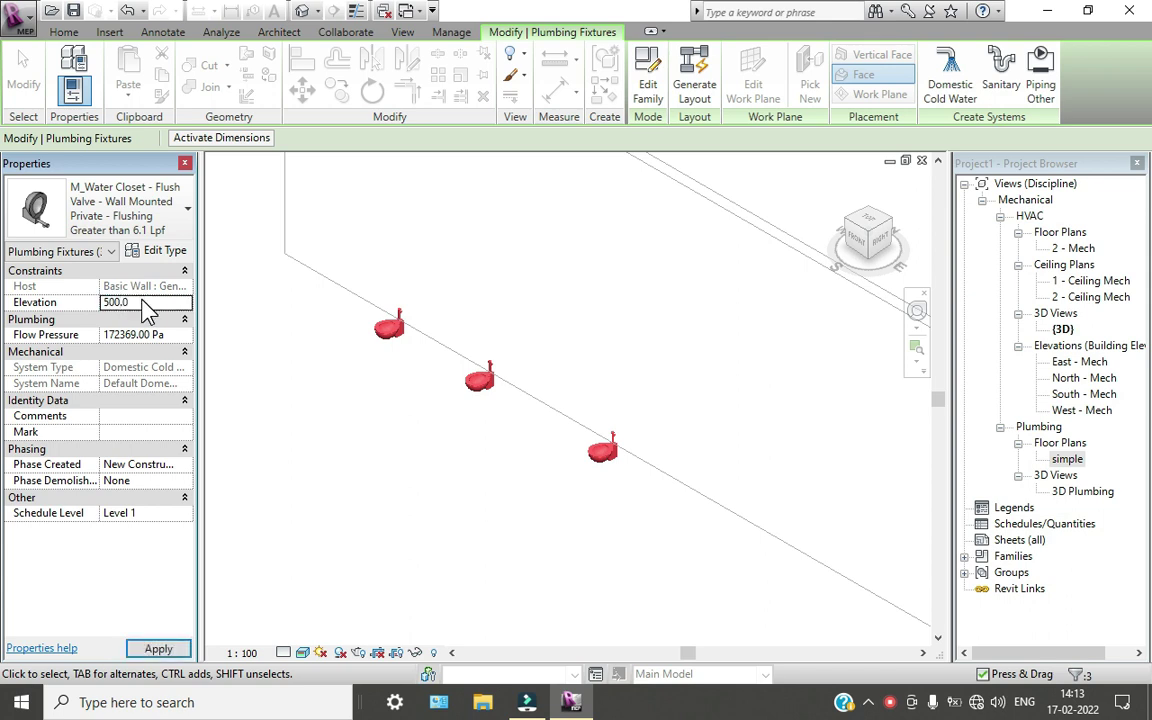
{"action": "key", "text": "Return"}
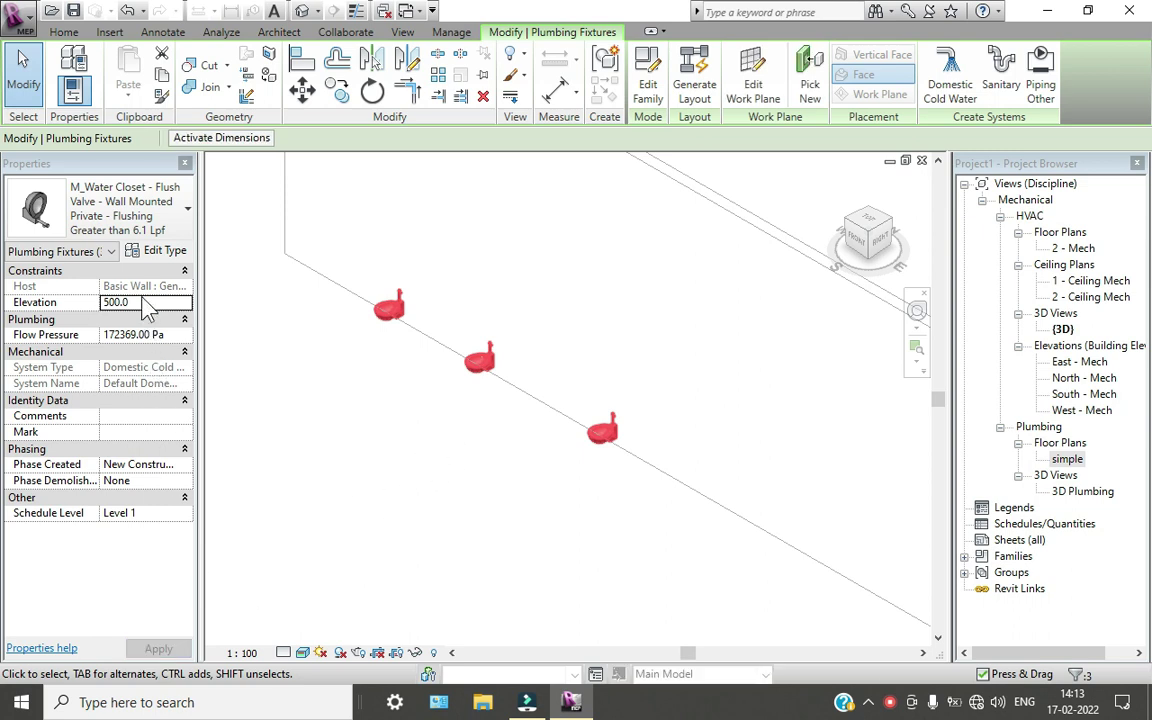
Set the elevation of the three selected water closets to 5000 mm
{"action": "left_click", "coordinate": [142, 302]}
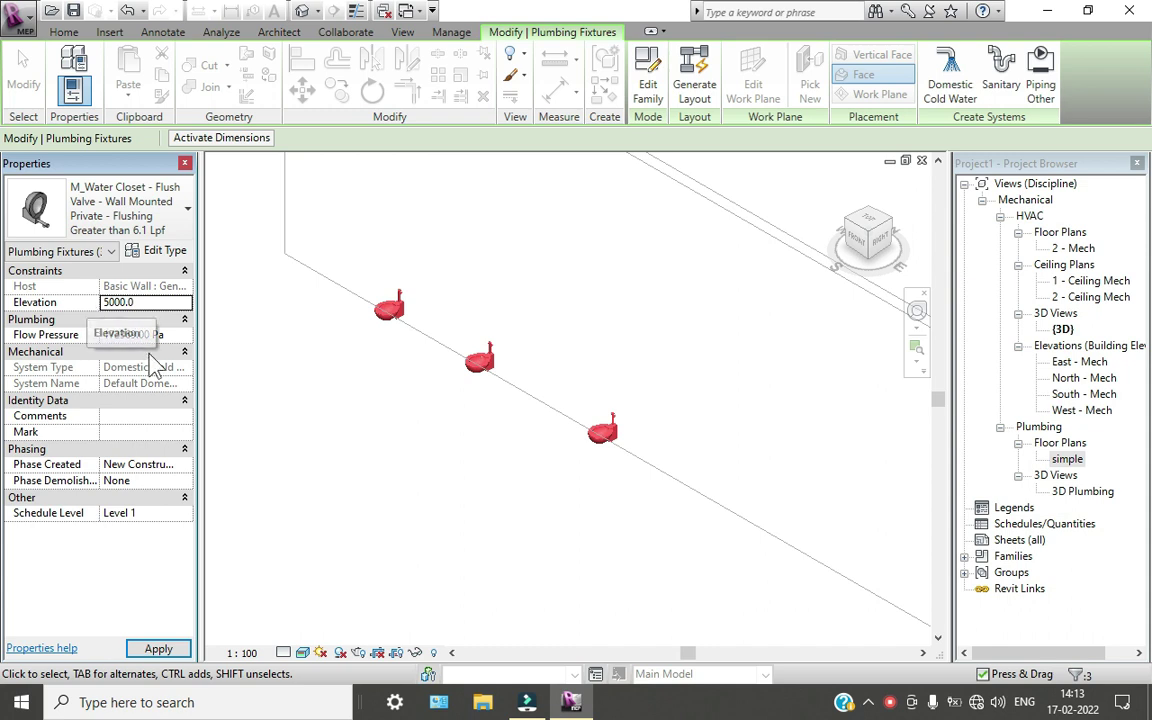
{"action": "key", "text": "Return"}
{"action": "middle_click_drag", "start_coordinate": [437, 432], "coordinate": [400, 515]}
{"action": "scroll", "coordinate": [400, 515], "scroll_direction": "up", "scroll_amount": 1}
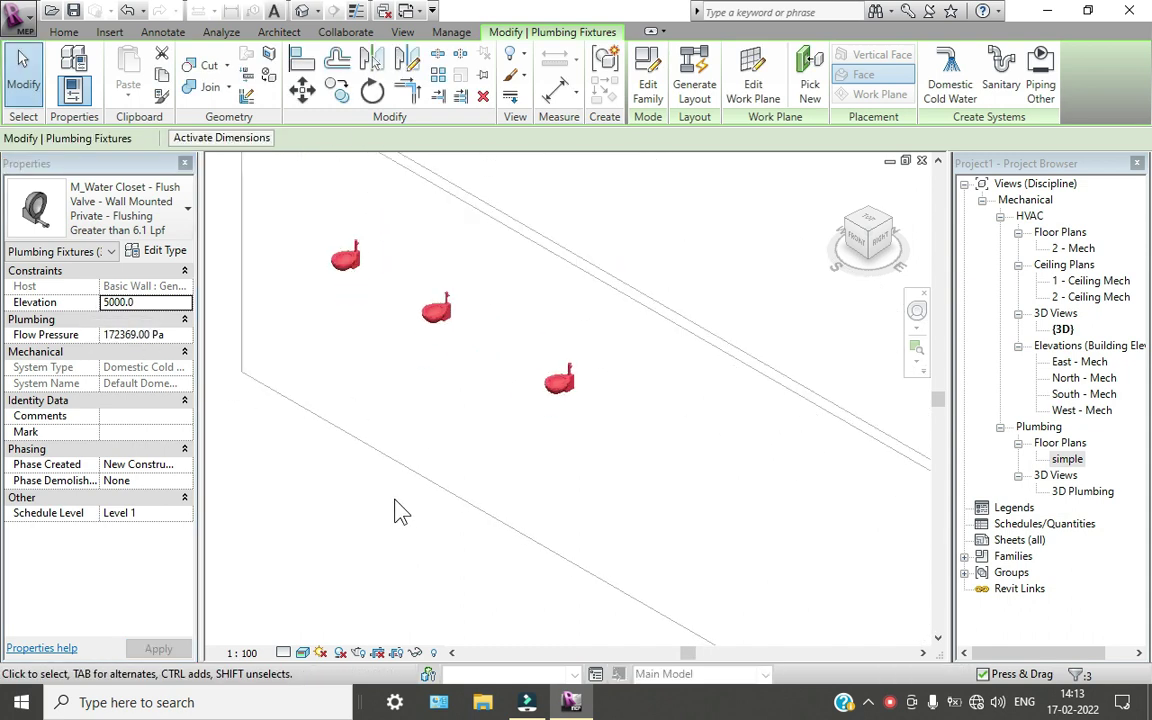
Set the elevation of the three water closets to 2000 mm and deselect them
{"action": "left_click", "coordinate": [159, 304]}
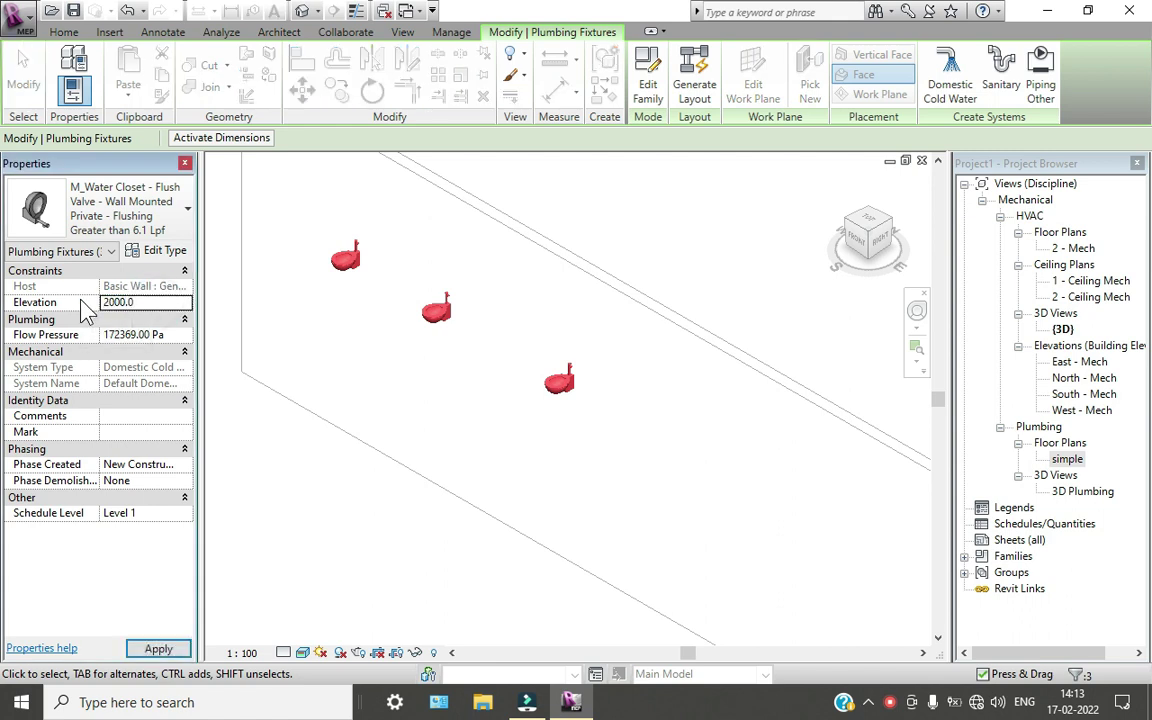
{"action": "middle_click_drag", "start_coordinate": [287, 410], "coordinate": [291, 406]}
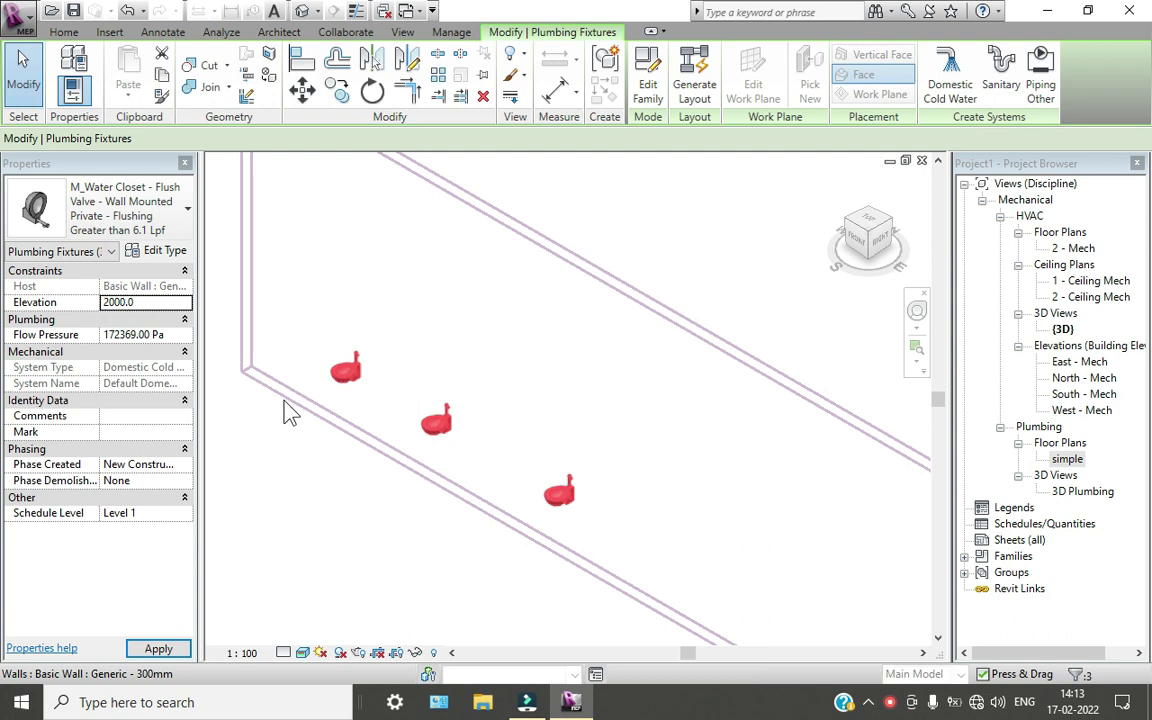
{"action": "key", "text": "Escape"}
{"action": "scroll", "coordinate": [619, 508], "scroll_direction": "up", "scroll_amount": 2}
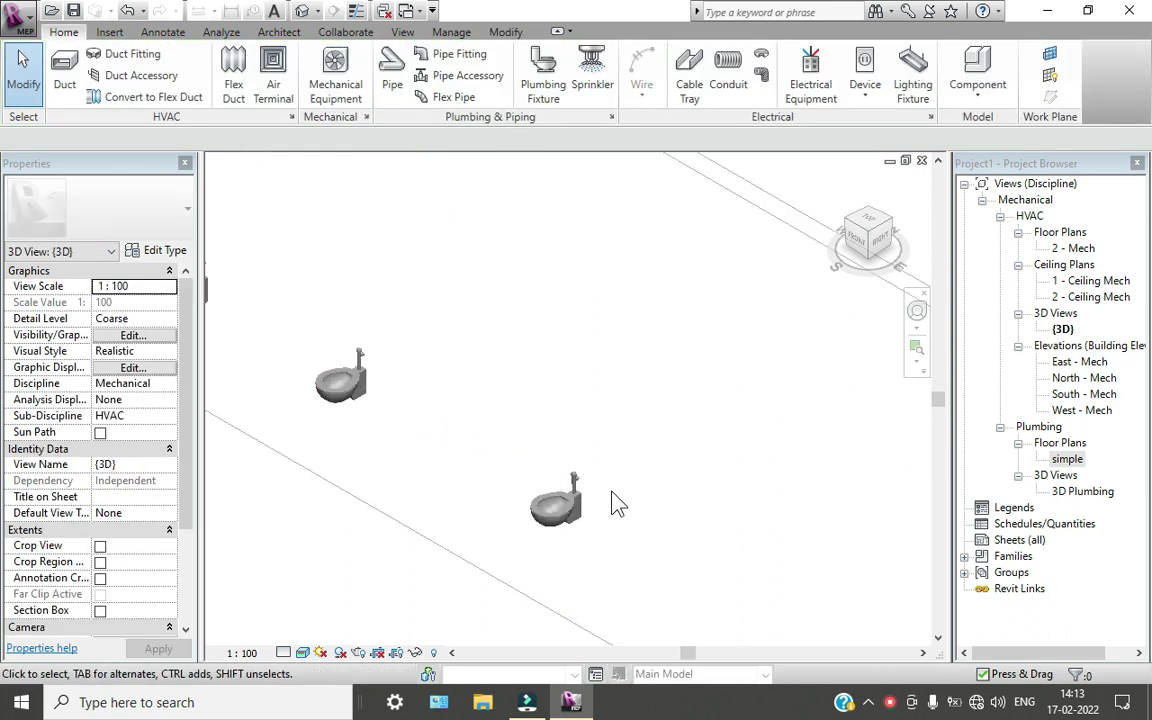
Display the 3D view in Wireframe and look closely at one water closet from the side
{"action": "scroll", "coordinate": [514, 442], "scroll_direction": "down", "scroll_amount": 2}
{"action": "left_click", "coordinate": [302, 652]}
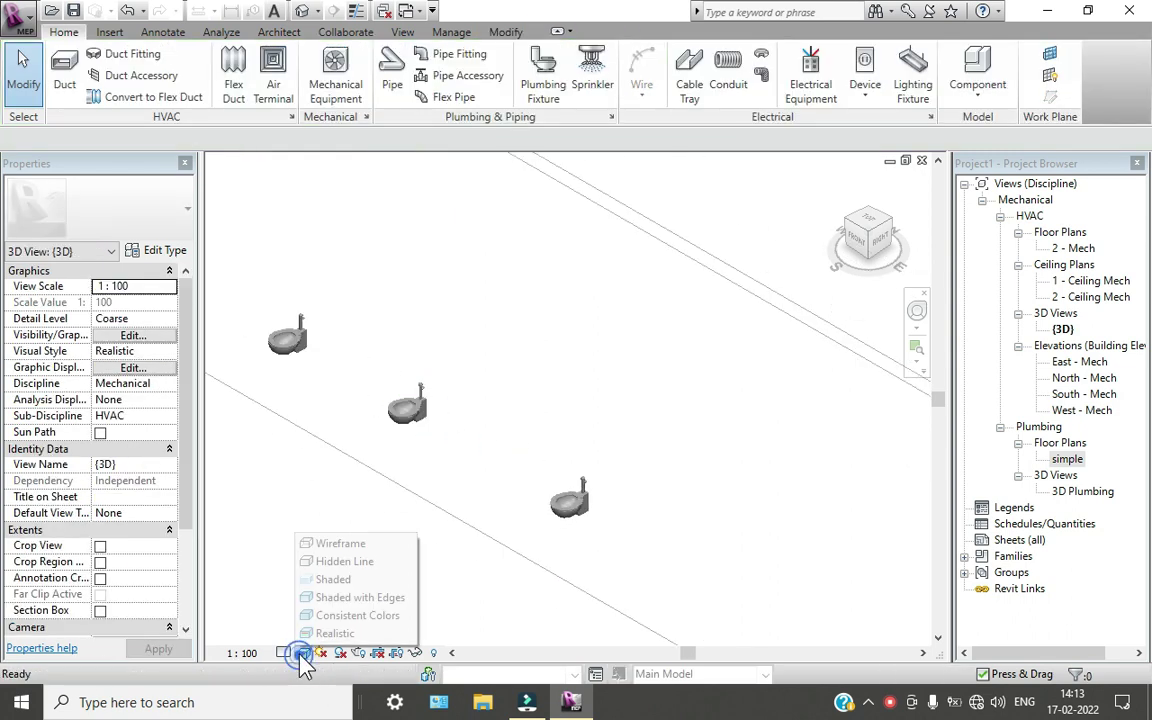
{"action": "left_click", "coordinate": [325, 476]}
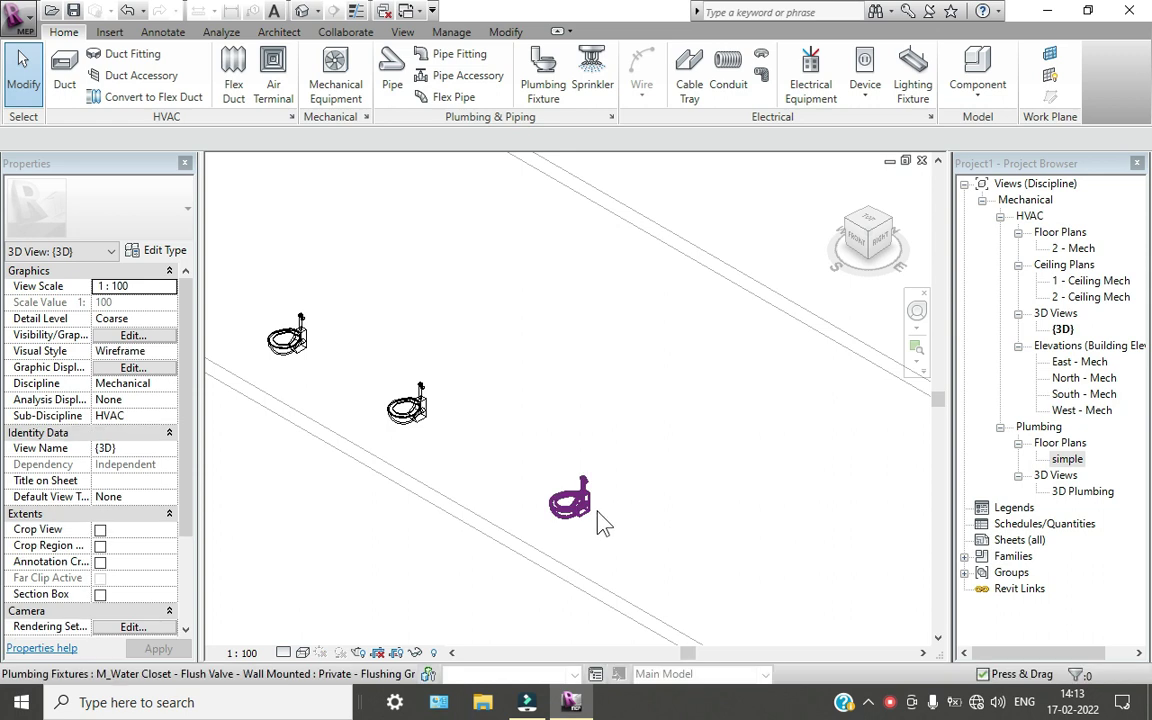
{"action": "scroll", "coordinate": [600, 522], "scroll_direction": "down", "scroll_amount": 3}
{"action": "middle_click_drag", "start_coordinate": [689, 609], "coordinate": [849, 617], "text": "shift"}
{"action": "scroll", "coordinate": [836, 566], "scroll_direction": "up", "scroll_amount": 4}
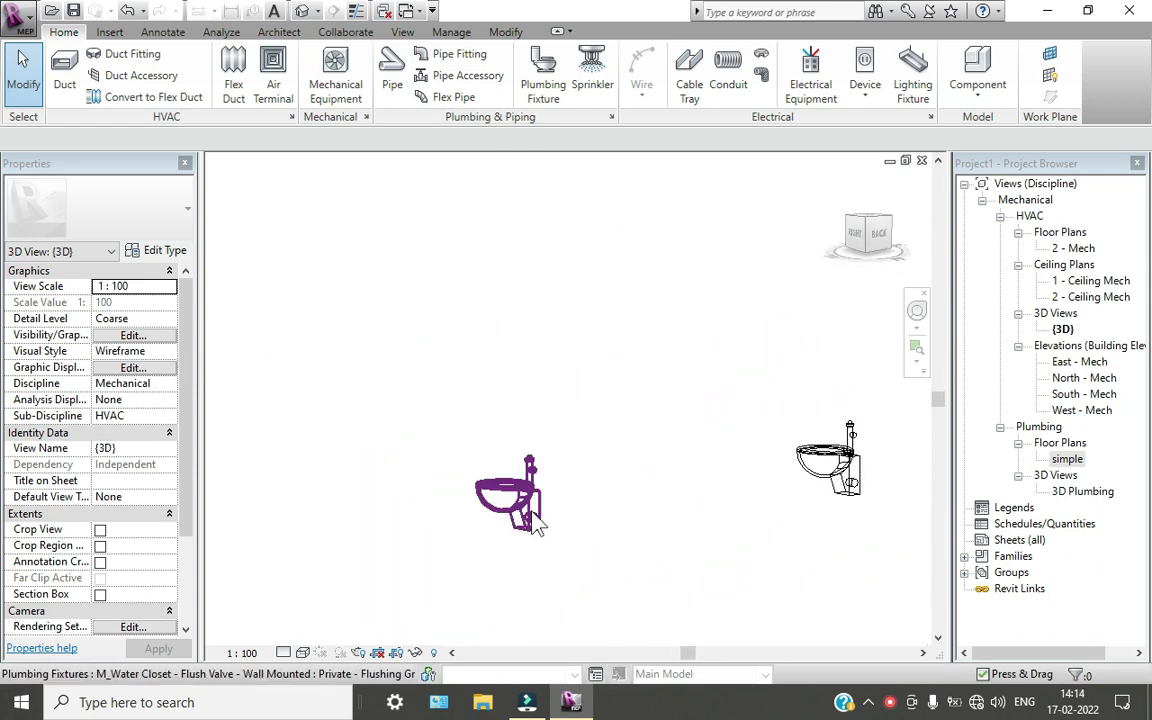
{"action": "scroll", "coordinate": [535, 522], "scroll_direction": "up", "scroll_amount": 5}
{"action": "scroll", "coordinate": [500, 600], "scroll_direction": "down", "scroll_amount": 1}
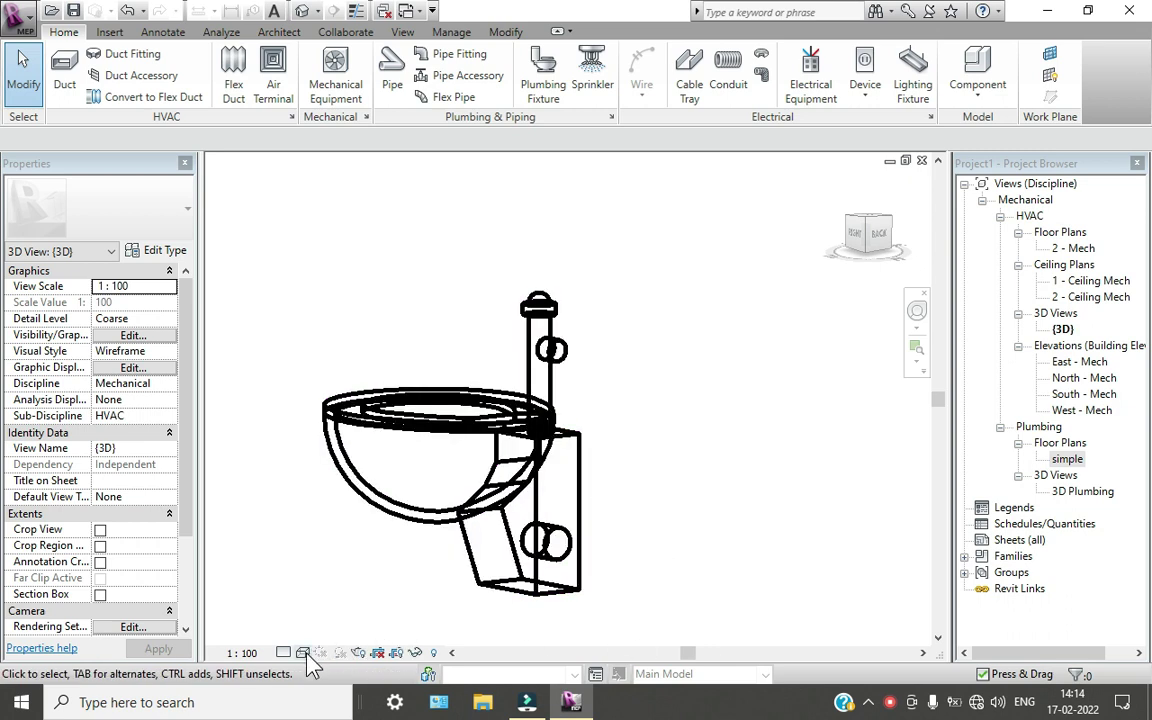
Display the 3D view in the Realistic style and inspect the water closet's flush valve and rear outlet
{"action": "left_click", "coordinate": [304, 652]}
{"action": "left_click", "coordinate": [285, 572]}
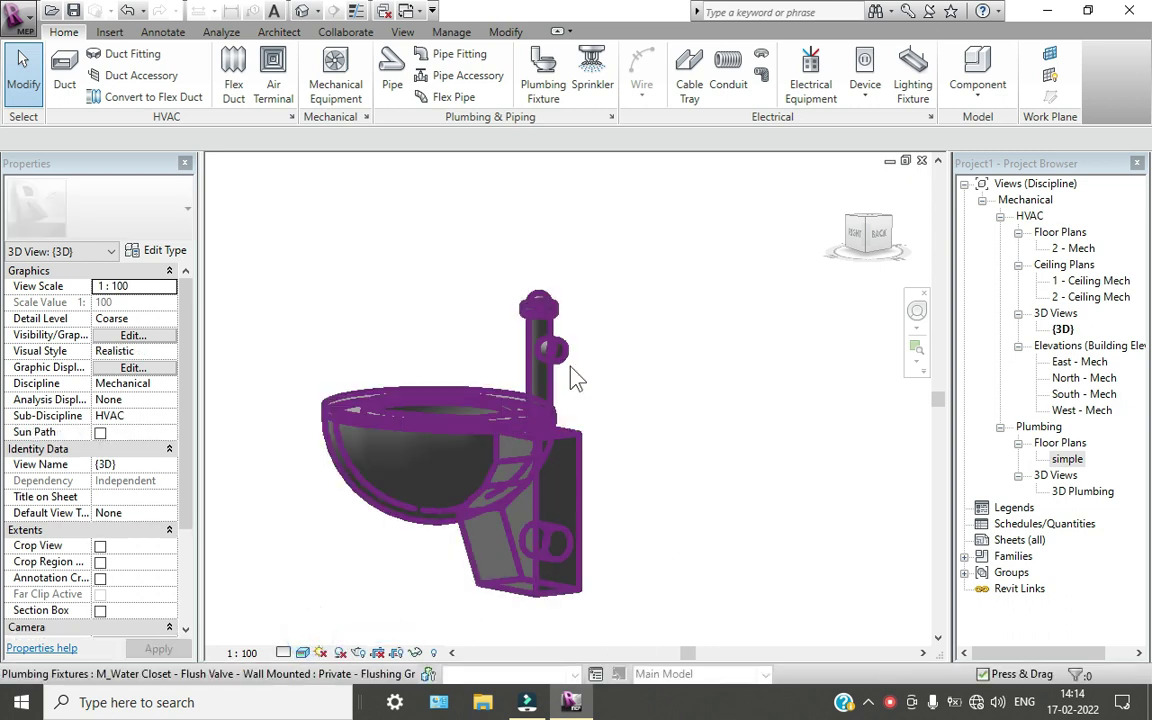
{"action": "middle_click_drag", "start_coordinate": [575, 378], "coordinate": [590, 261], "text": "shift"}
{"action": "scroll", "coordinate": [610, 302], "scroll_direction": "up", "scroll_amount": 3}
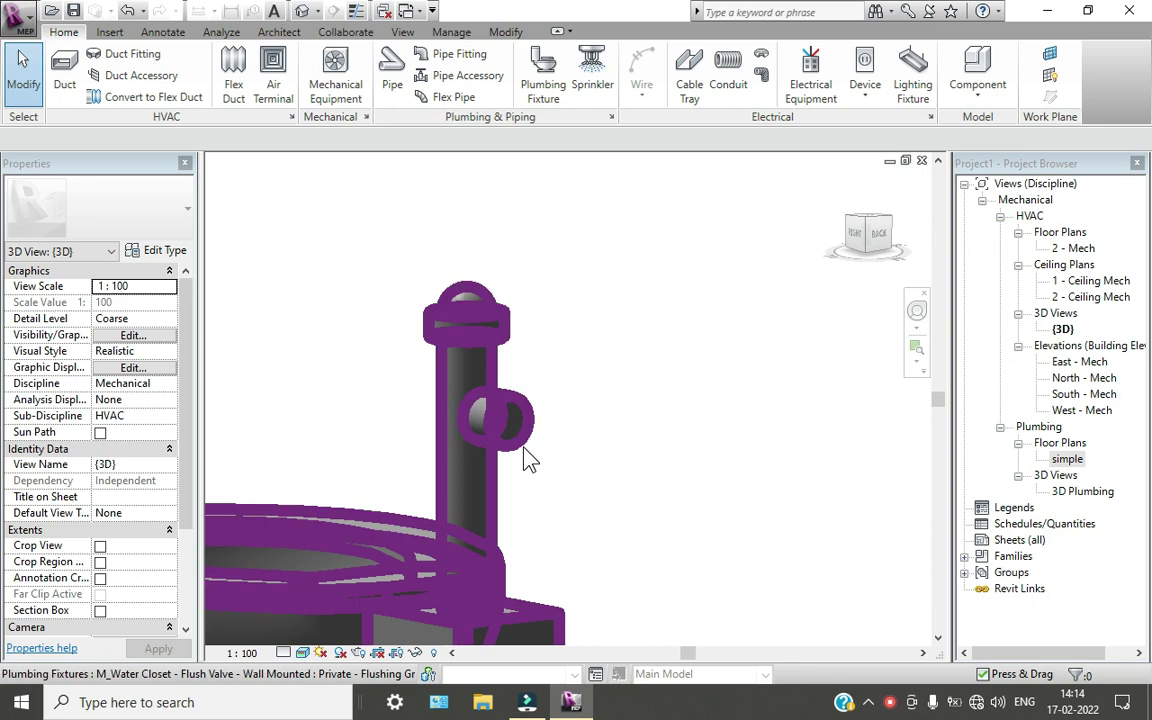
{"action": "scroll", "coordinate": [668, 452], "scroll_direction": "down", "scroll_amount": 3}
{"action": "middle_click_drag", "start_coordinate": [668, 452], "coordinate": [540, 424]}
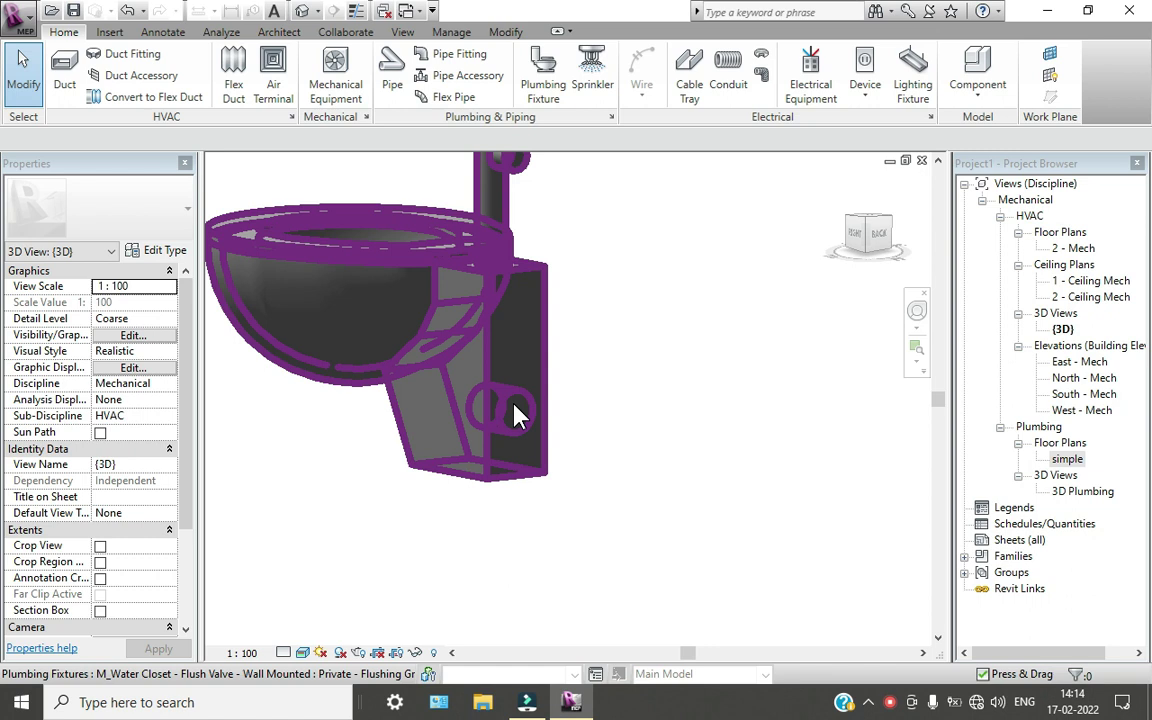
Set the 3D view's detail level to Fine and its visual style to Wireframe
{"action": "left_click", "coordinate": [301, 652]}
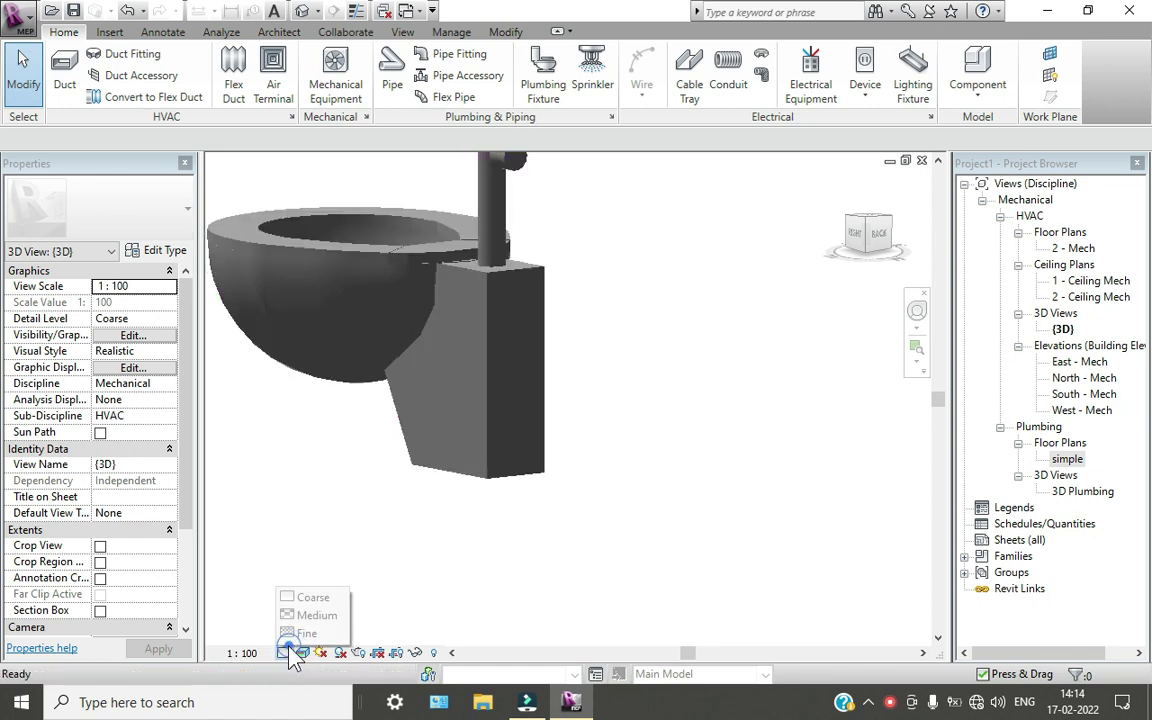
{"action": "left_click", "coordinate": [285, 600]}
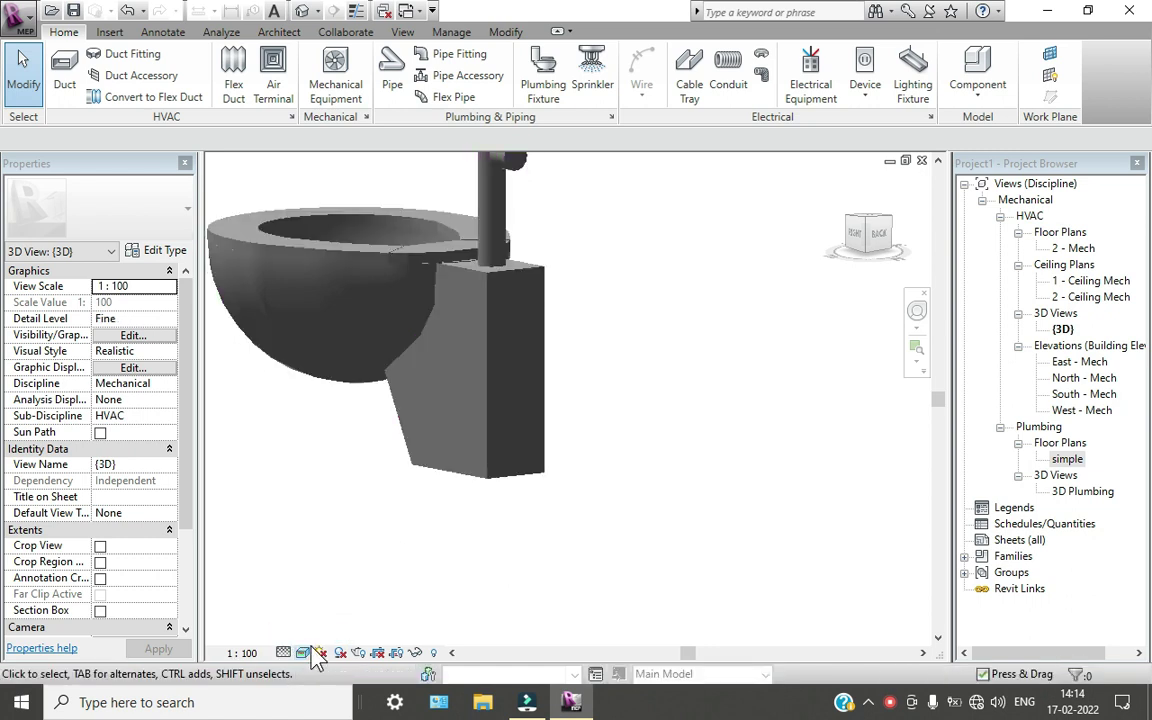
{"action": "left_click", "coordinate": [302, 652]}
{"action": "left_click", "coordinate": [327, 546]}
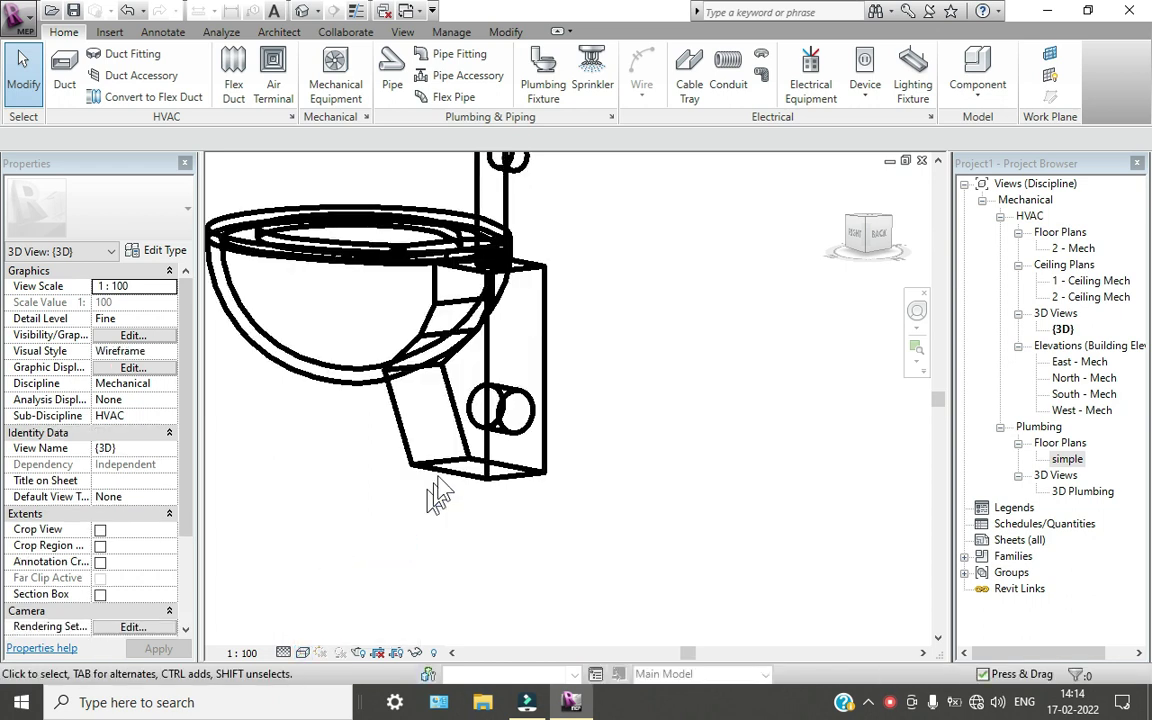
Examine the flush valve and lower outlet connections of the water closets, and the row of fixtures along the wall
{"action": "scroll", "coordinate": [527, 368], "scroll_direction": "up", "scroll_amount": 2}
{"action": "scroll", "coordinate": [478, 255], "scroll_direction": "up", "scroll_amount": 2}
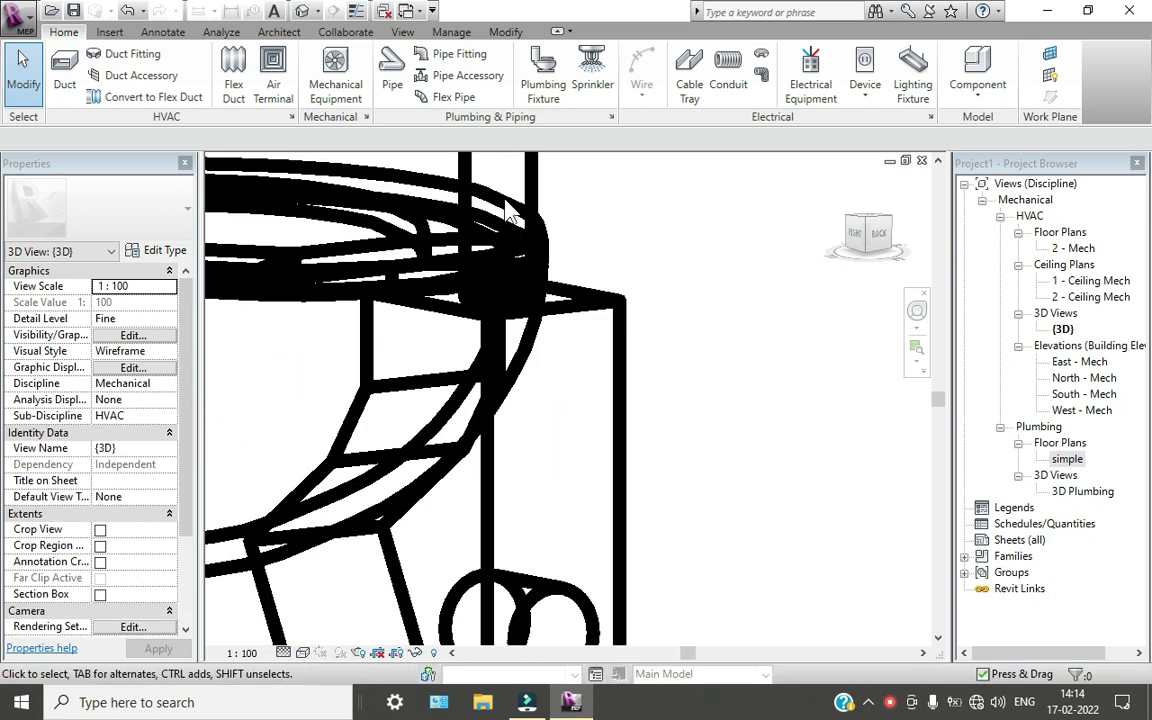
{"action": "scroll", "coordinate": [585, 340], "scroll_direction": "down", "scroll_amount": 5}
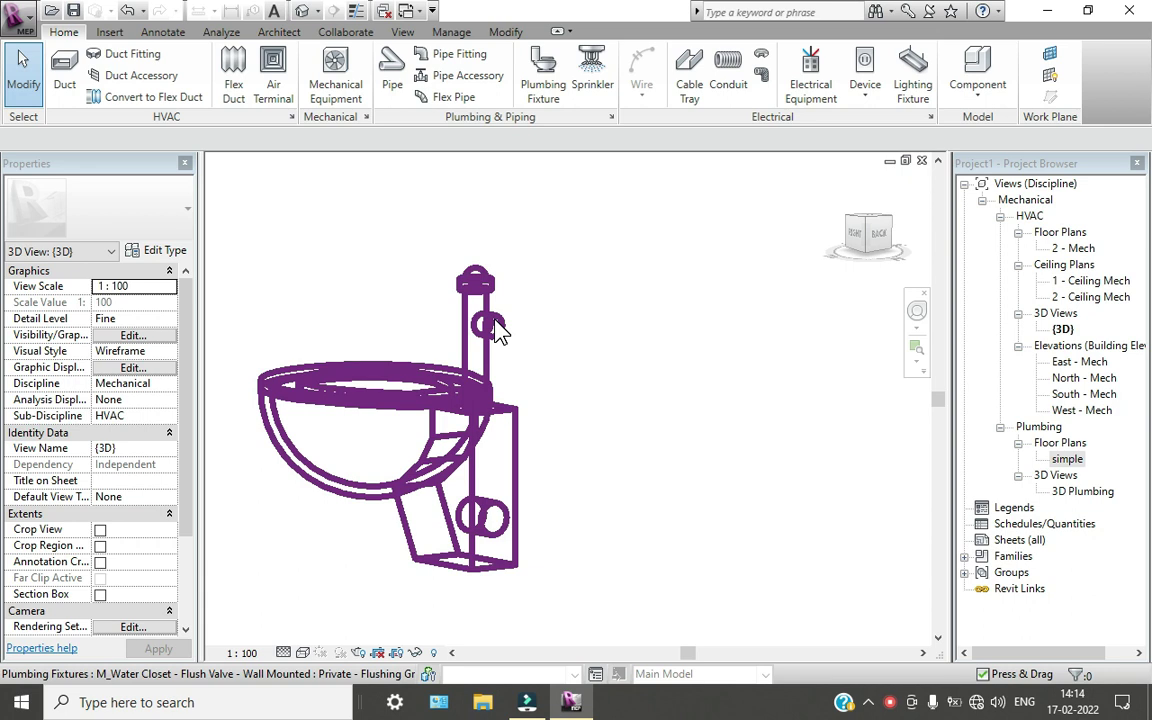
{"action": "scroll", "coordinate": [490, 530], "scroll_direction": "down", "scroll_amount": 8}
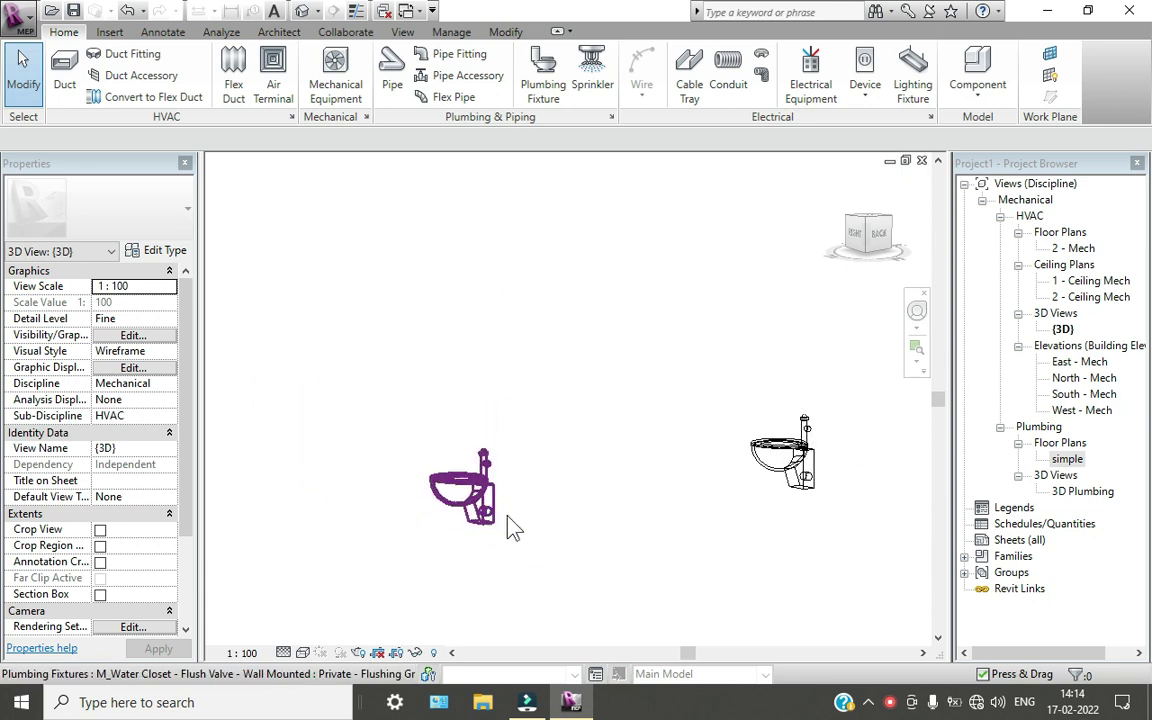
{"action": "middle_click_drag", "start_coordinate": [697, 537], "coordinate": [478, 540]}
{"action": "scroll", "coordinate": [266, 553], "scroll_direction": "up", "scroll_amount": 3}
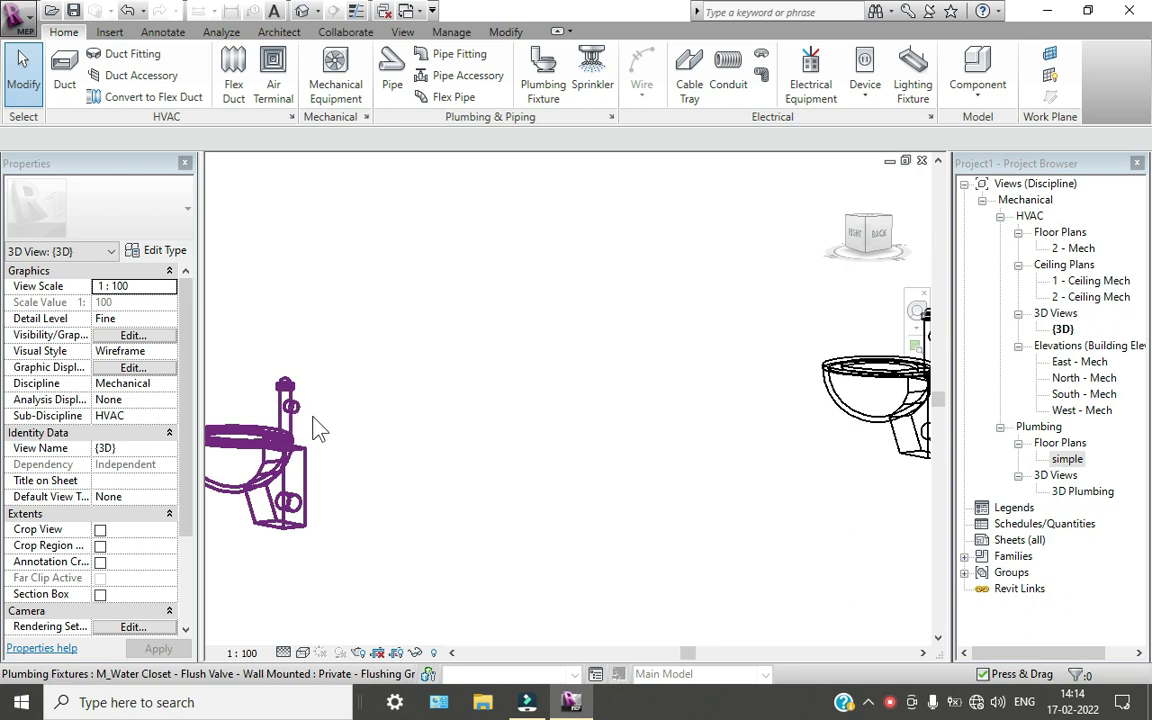
{"action": "scroll", "coordinate": [399, 527], "scroll_direction": "down", "scroll_amount": 6}
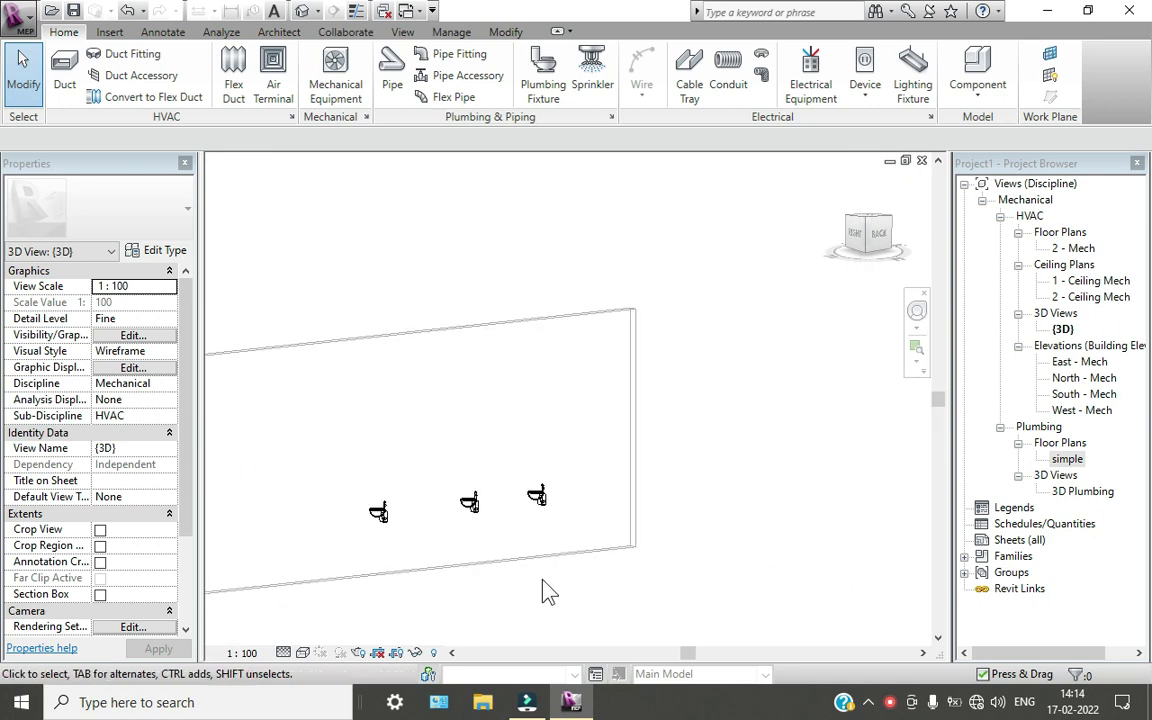
{"action": "middle_click_drag", "start_coordinate": [470, 594], "coordinate": [522, 509], "text": "shift"}
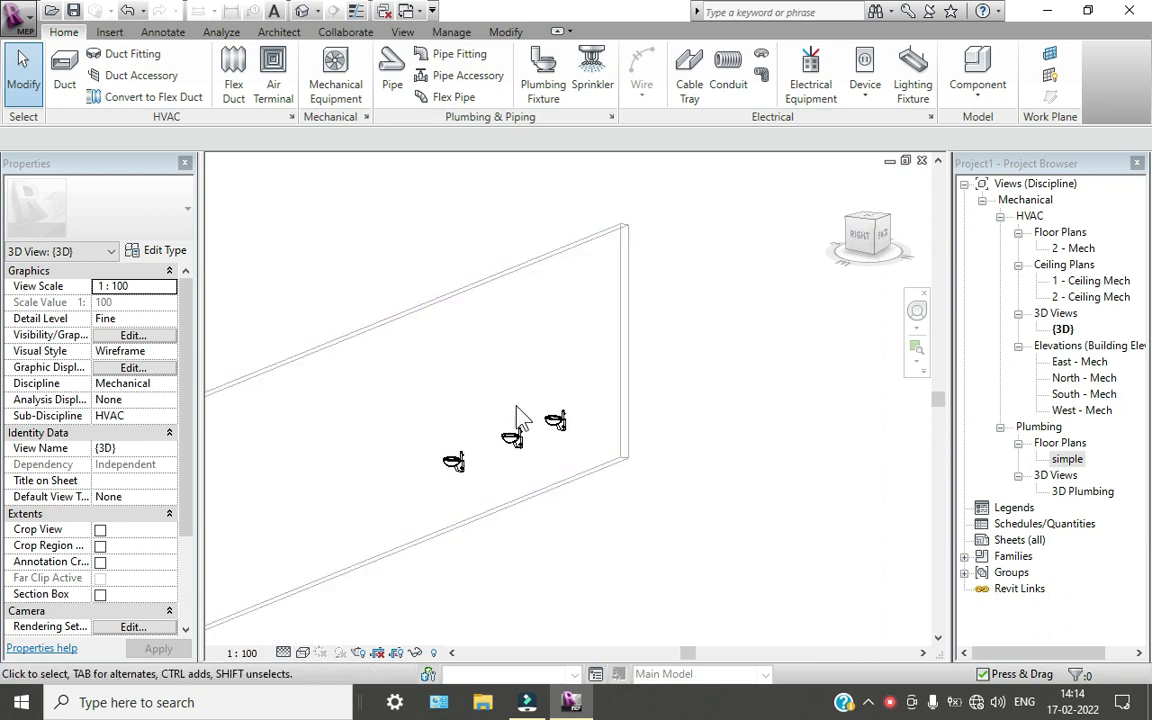
Start placing a pipe of type PVC on Level 1 with an offset of 2000 mm
{"action": "left_click", "coordinate": [392, 74]}
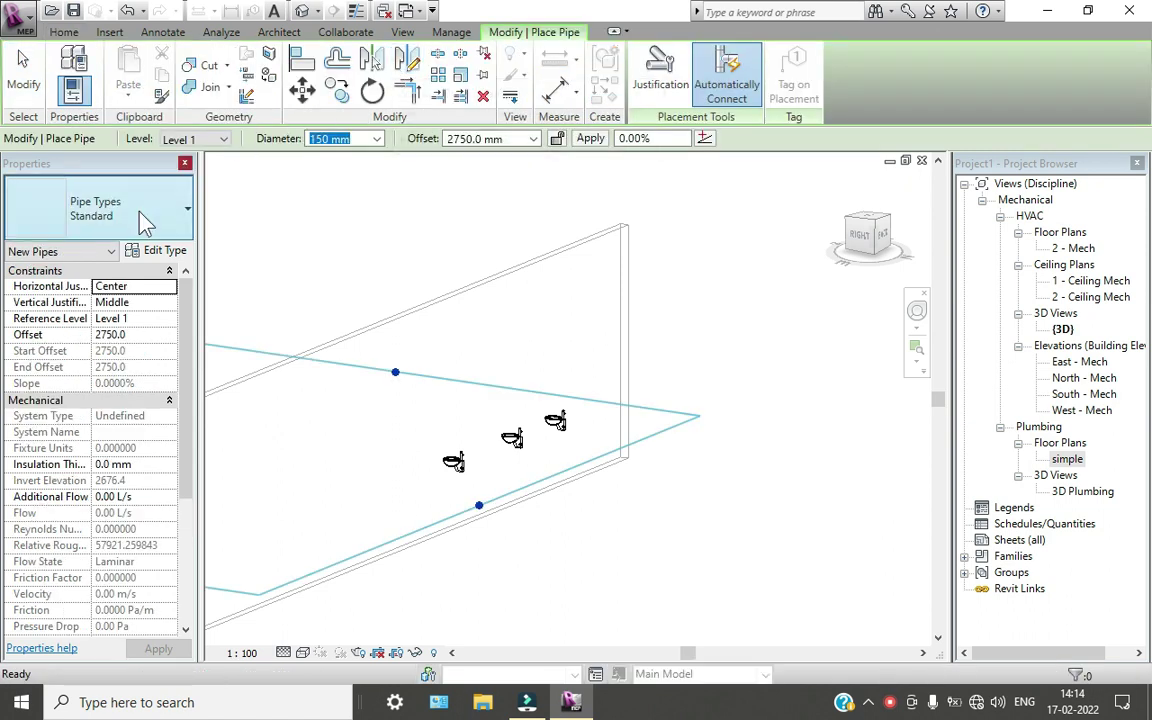
{"action": "left_click", "coordinate": [125, 205]}
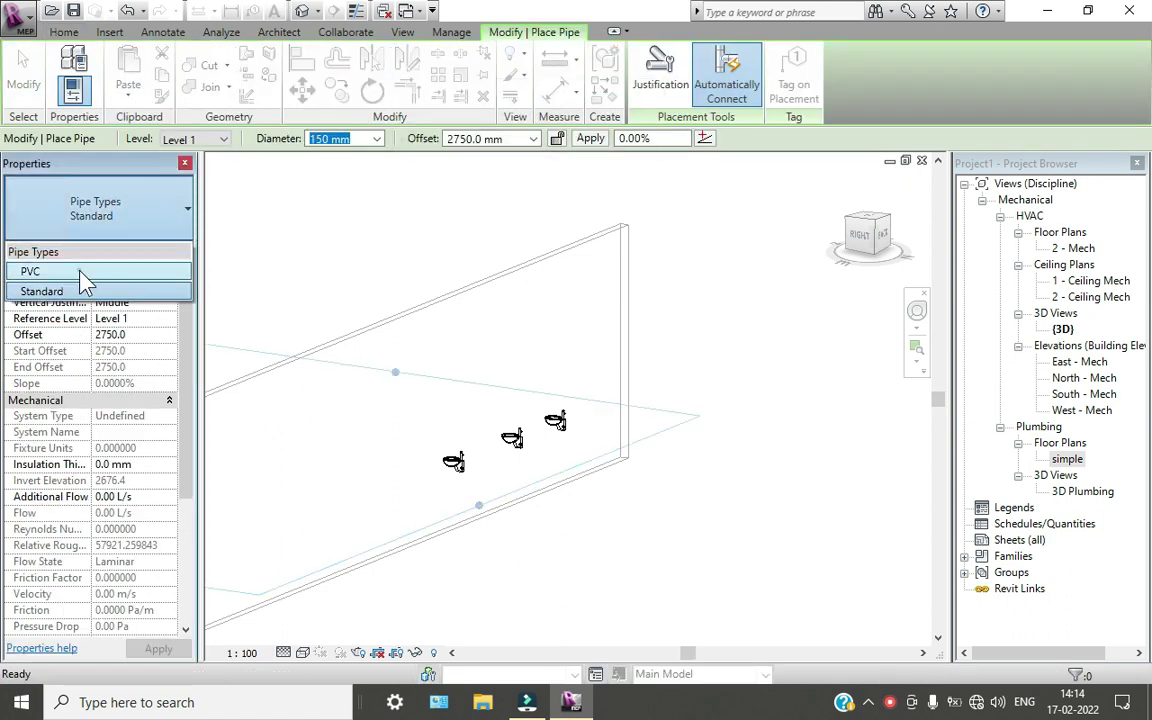
{"action": "left_click", "coordinate": [74, 270]}
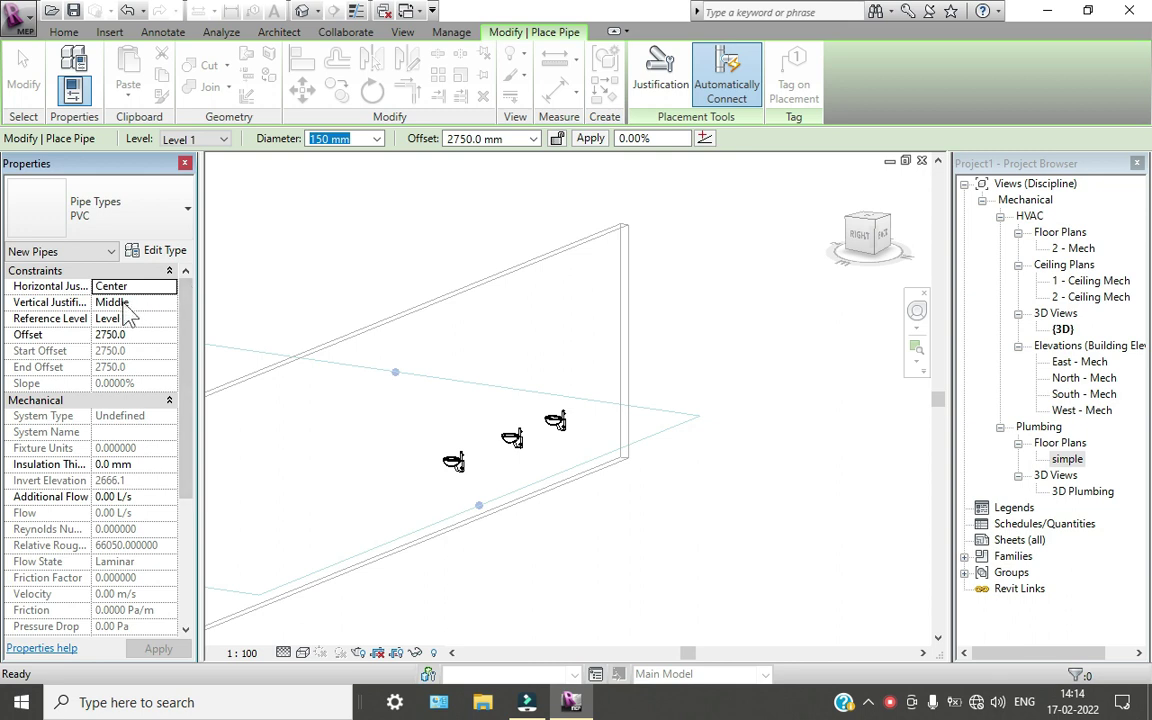
{"action": "scroll", "coordinate": [118, 360], "scroll_direction": "down", "scroll_amount": 1}
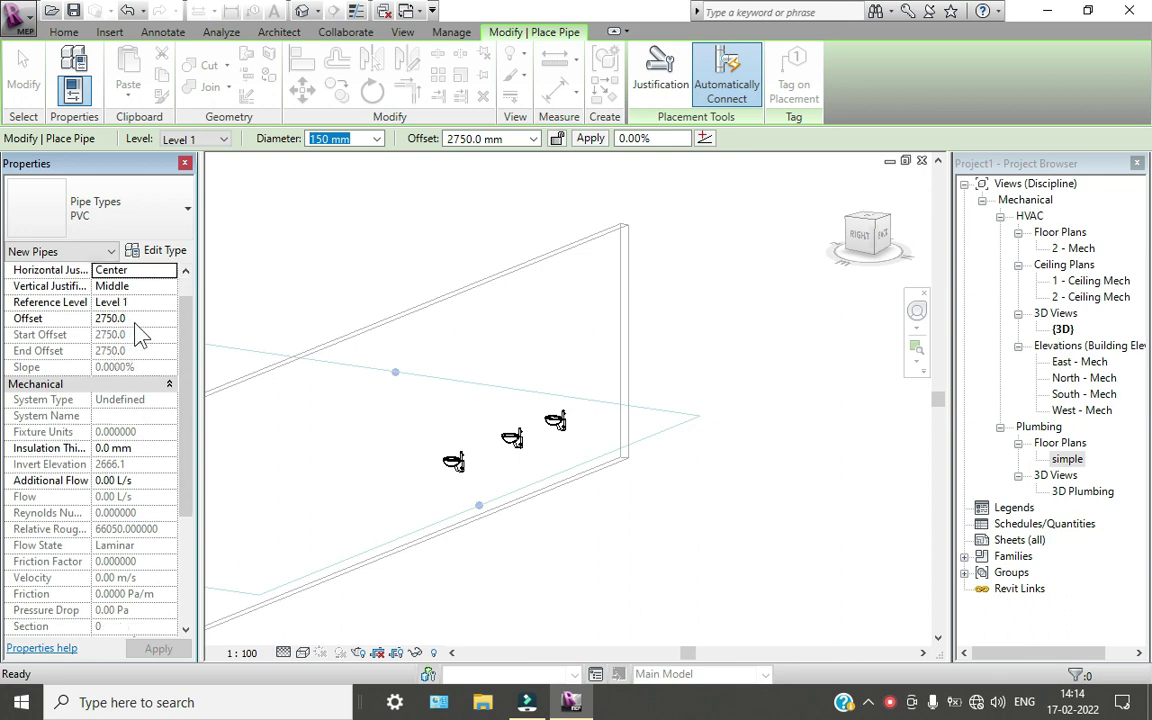
{"action": "left_click", "coordinate": [139, 319]}
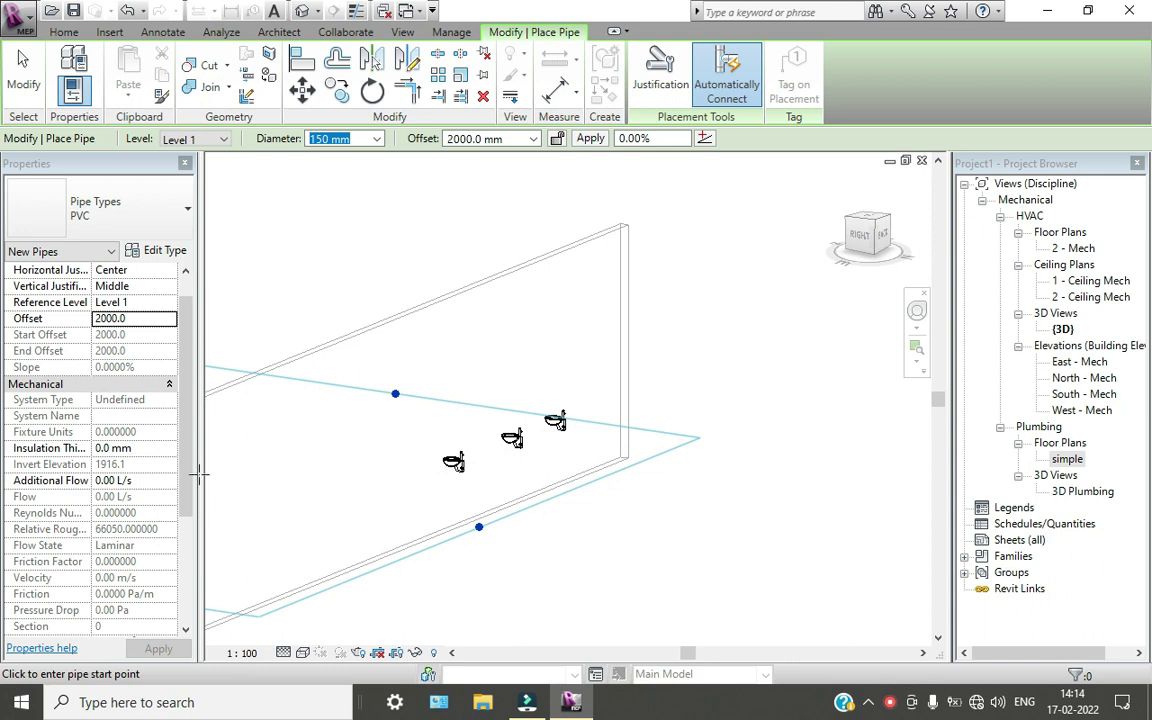
Review the new pipe's properties and set its diameter to 40 mm
{"action": "scroll", "coordinate": [116, 459], "scroll_direction": "down", "scroll_amount": 3}
{"action": "scroll", "coordinate": [135, 519], "scroll_direction": "up", "scroll_amount": 2}
{"action": "scroll", "coordinate": [132, 515], "scroll_direction": "down", "scroll_amount": 3}
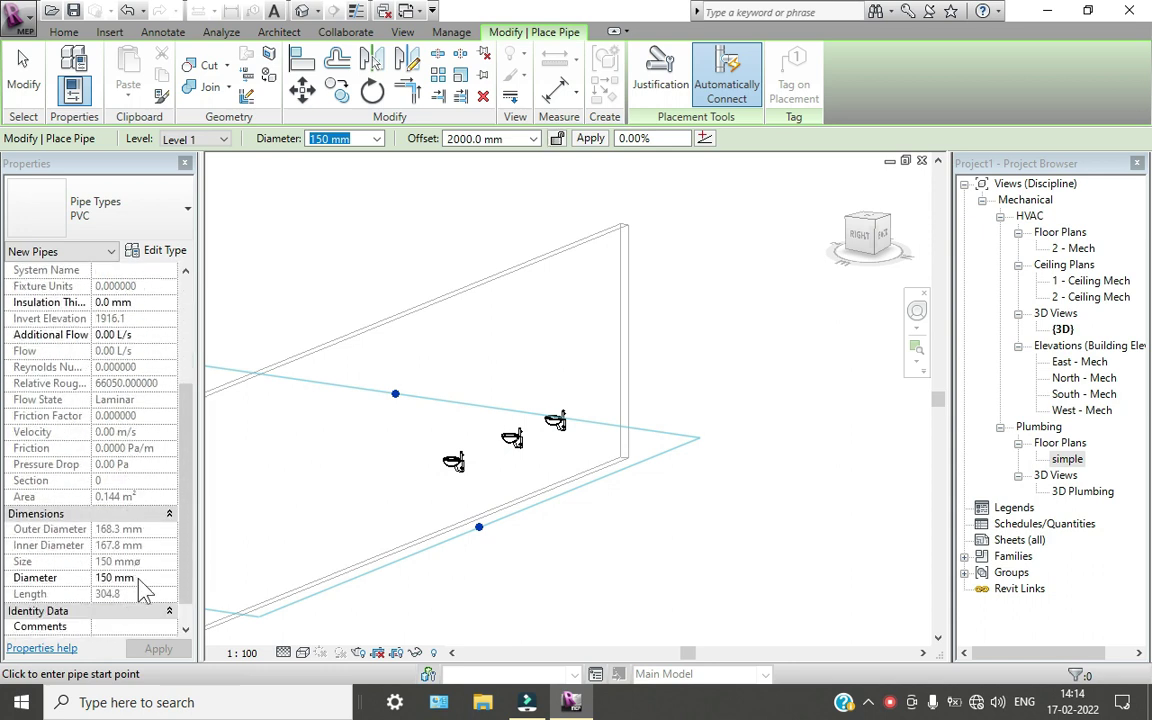
{"action": "scroll", "coordinate": [136, 575], "scroll_direction": "up", "scroll_amount": 2}
{"action": "scroll", "coordinate": [138, 580], "scroll_direction": "up", "scroll_amount": 2}
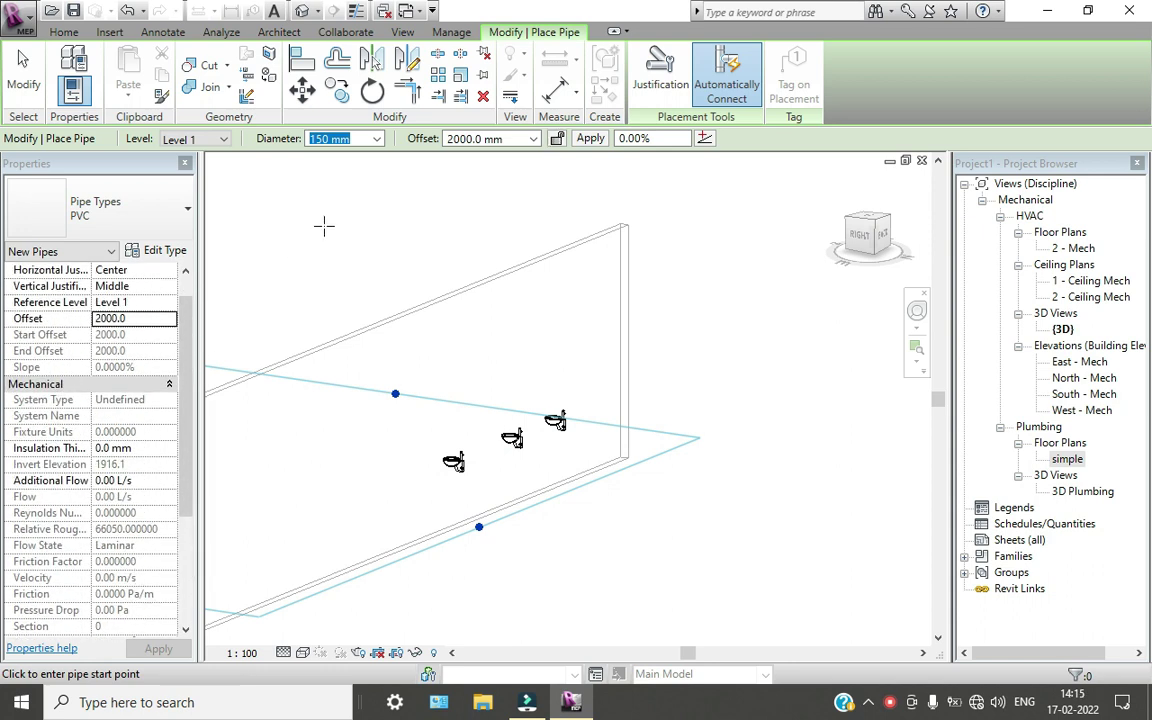
{"action": "left_click", "coordinate": [378, 139]}
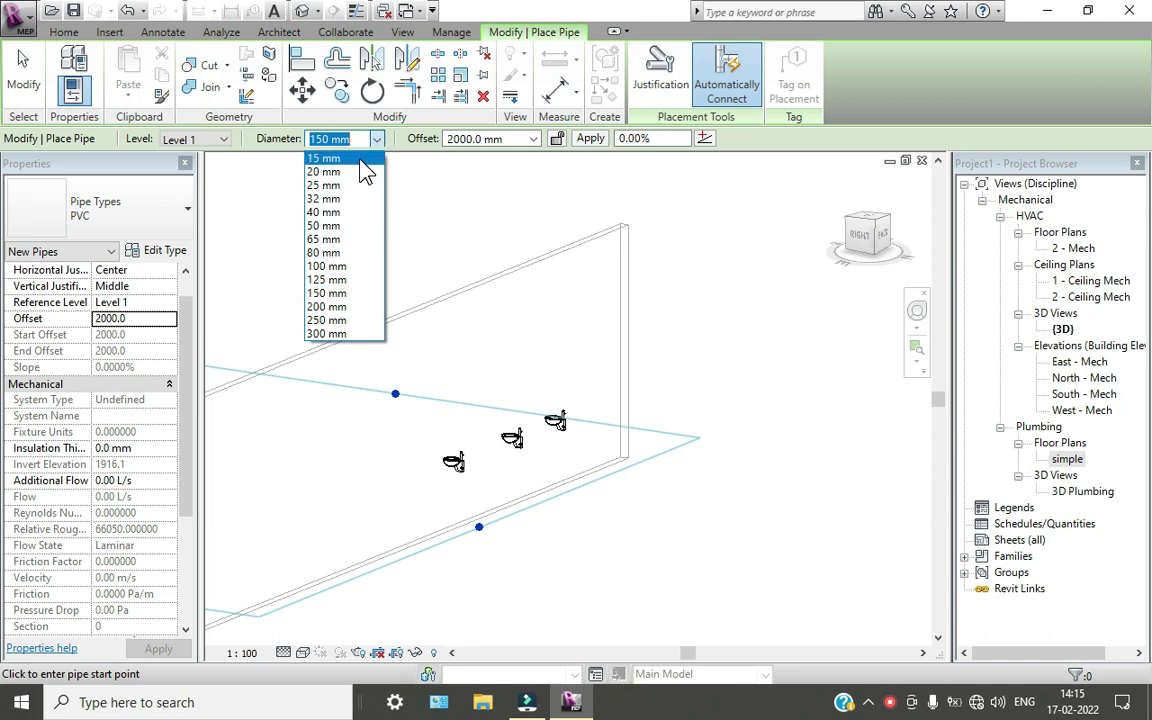
{"action": "left_click", "coordinate": [344, 213]}
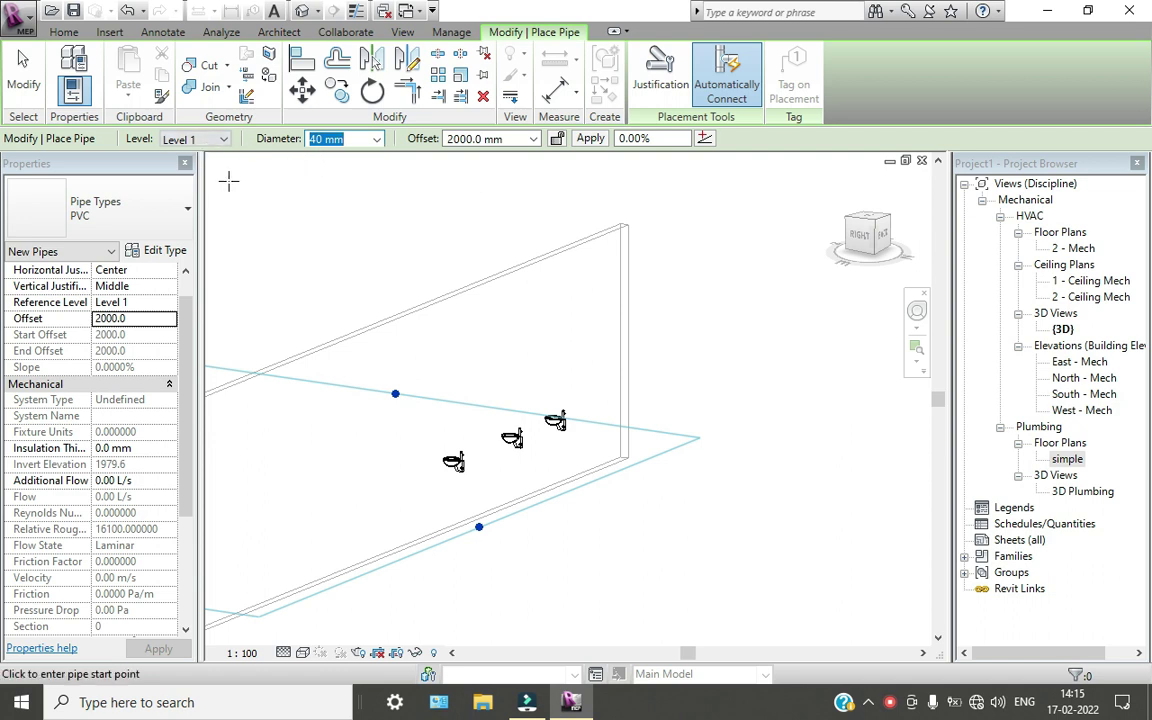
Draw a 40 mm PVC pipe outward from the flush valve connector of the farthest water closet at 2000 mm offset
{"action": "scroll", "coordinate": [656, 404], "scroll_direction": "up", "scroll_amount": 4}
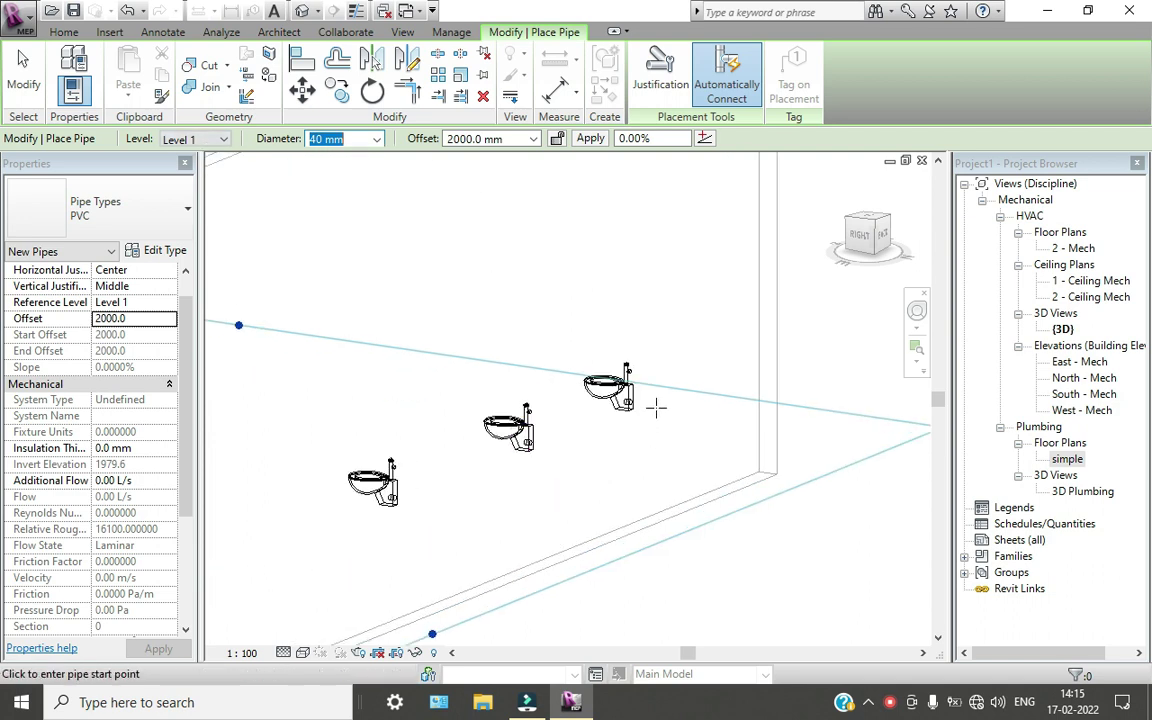
{"action": "scroll", "coordinate": [638, 343], "scroll_direction": "up", "scroll_amount": 4}
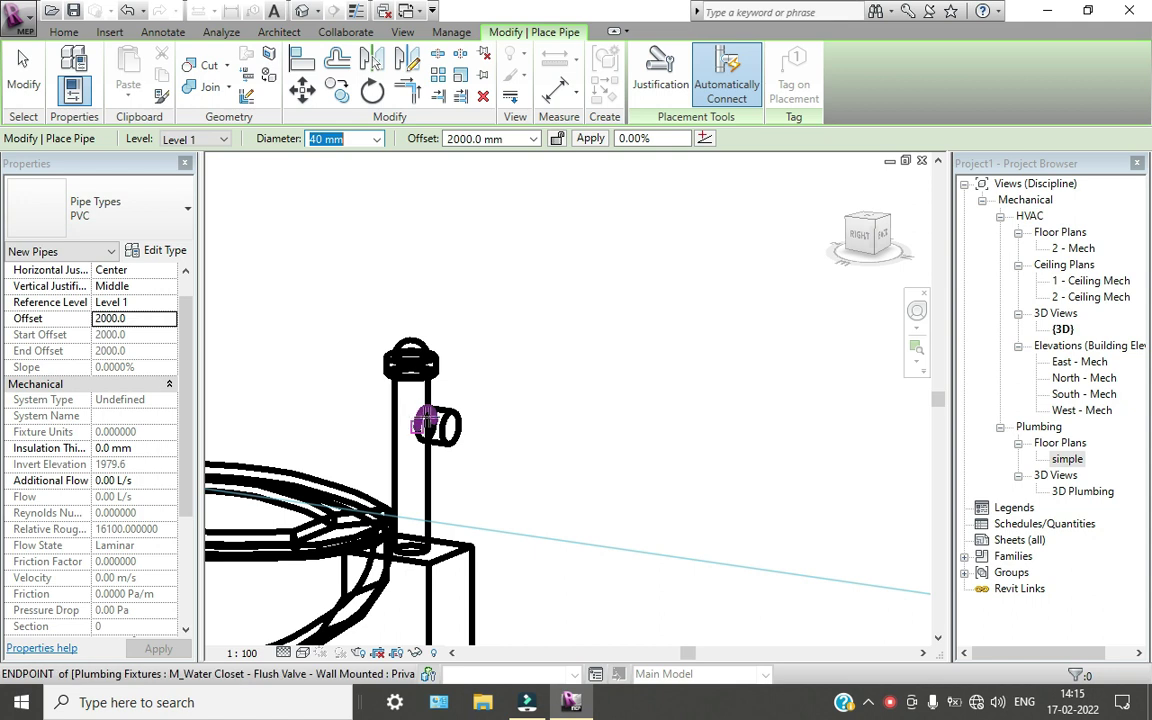
{"action": "scroll", "coordinate": [468, 415], "scroll_direction": "up", "scroll_amount": 2}
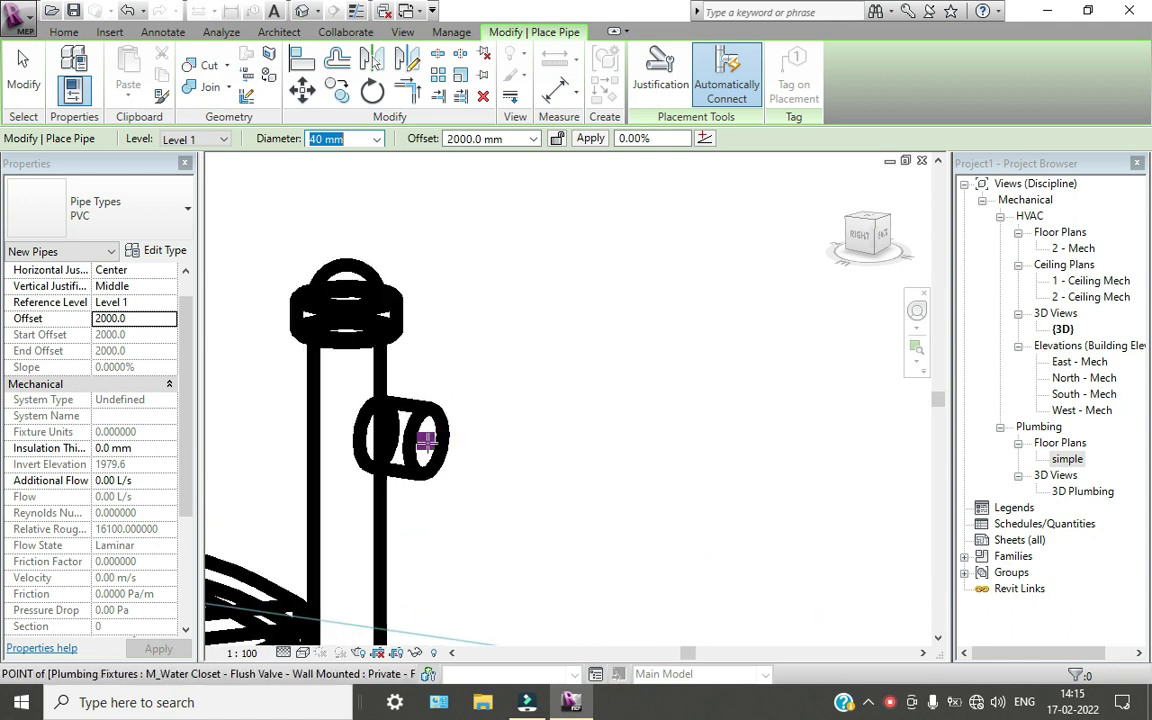
{"action": "left_click", "coordinate": [426, 440]}
{"action": "scroll", "coordinate": [600, 505], "scroll_direction": "down", "scroll_amount": 5}
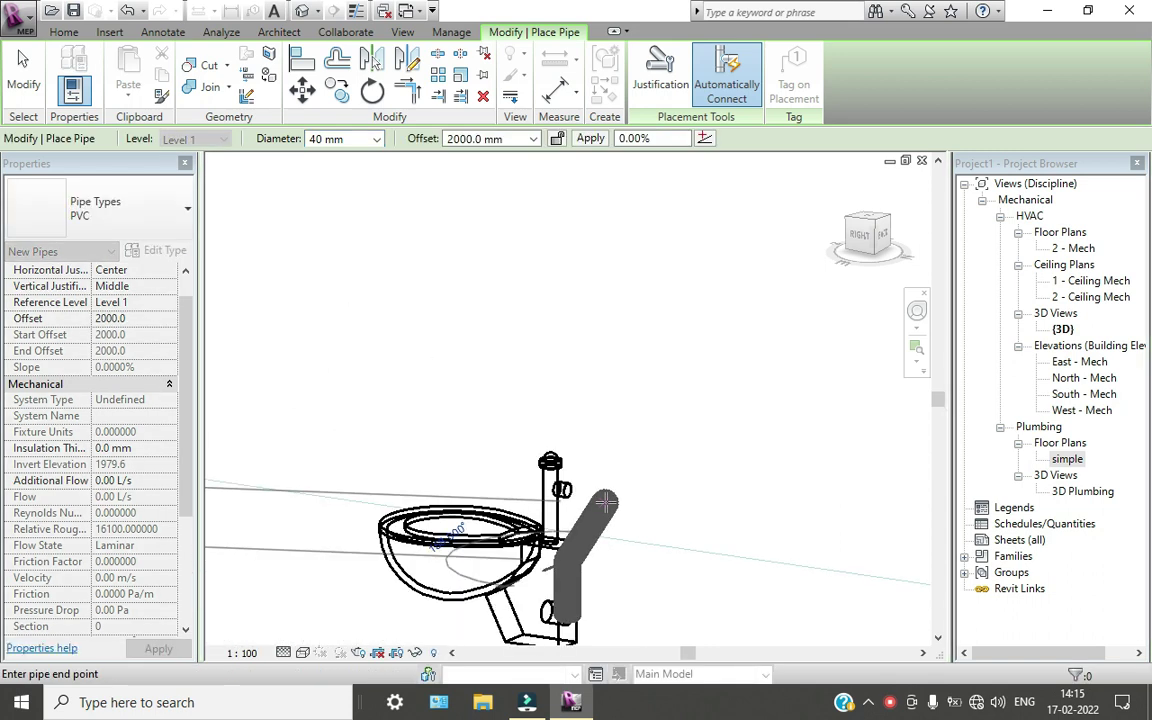
{"action": "scroll", "coordinate": [606, 503], "scroll_direction": "down", "scroll_amount": 3}
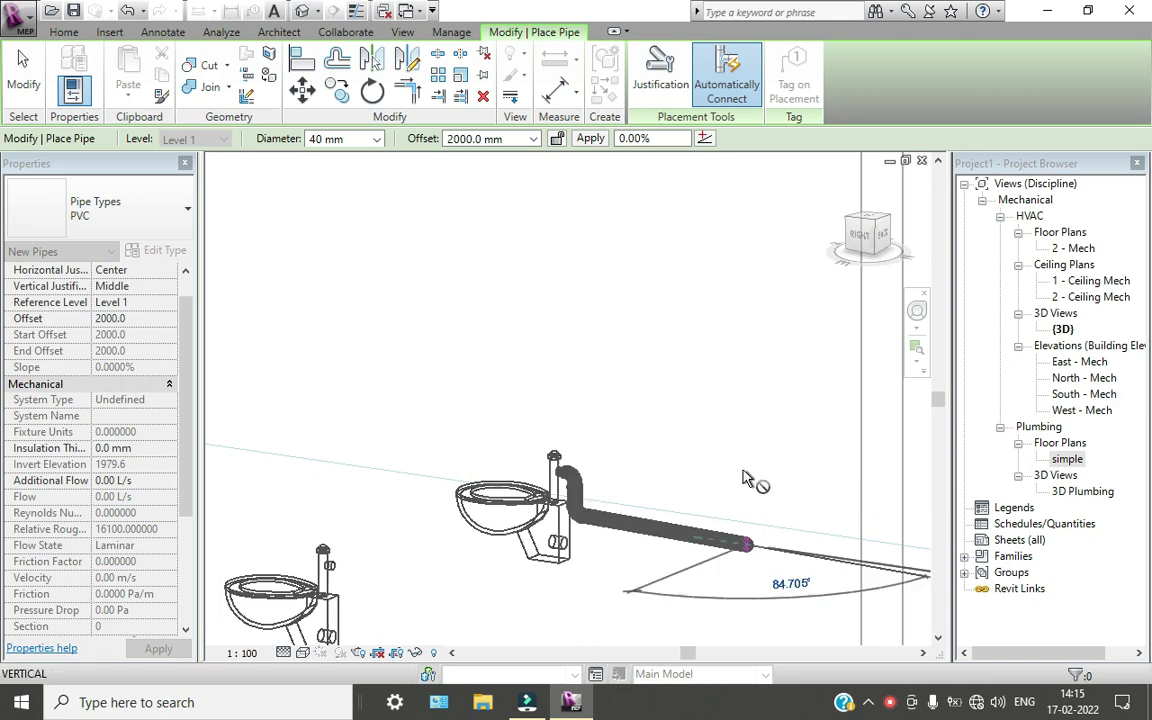
{"action": "left_click", "coordinate": [741, 469]}
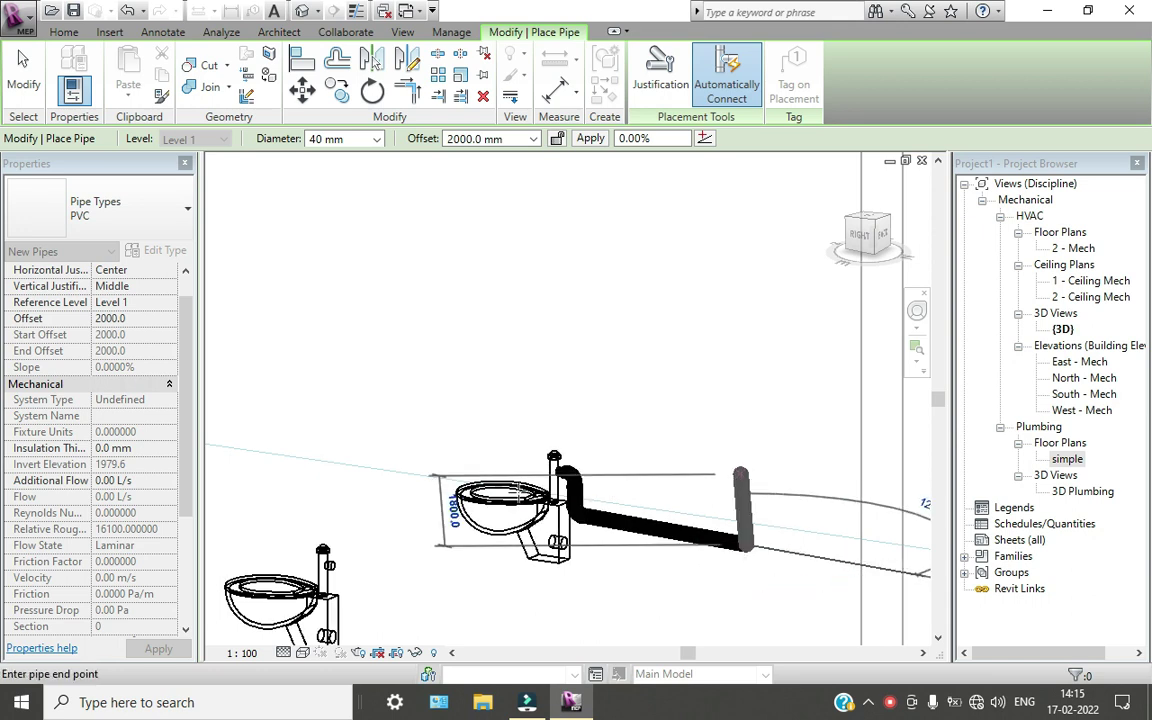
{"action": "key", "text": "Escape"}
{"action": "key", "text": "Escape"}
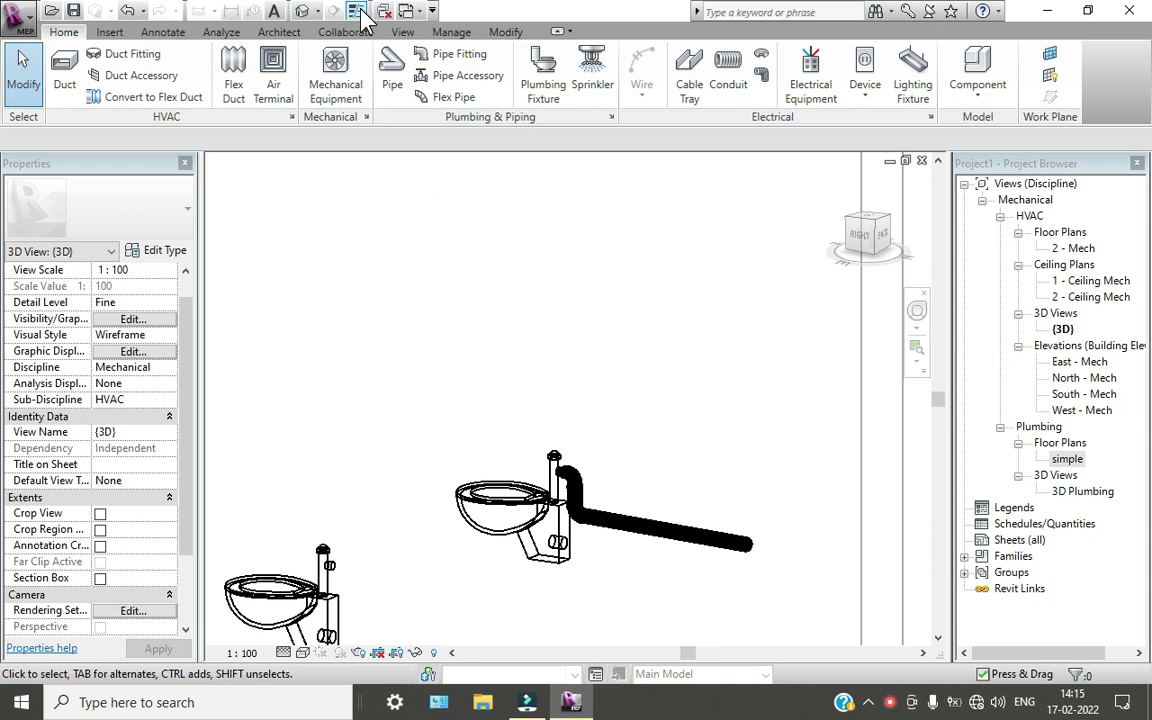
Inspect the elbows and fittings joining the new pipe to the farthest water closet's flush valve
{"action": "scroll", "coordinate": [600, 440], "scroll_direction": "up", "scroll_amount": 5}
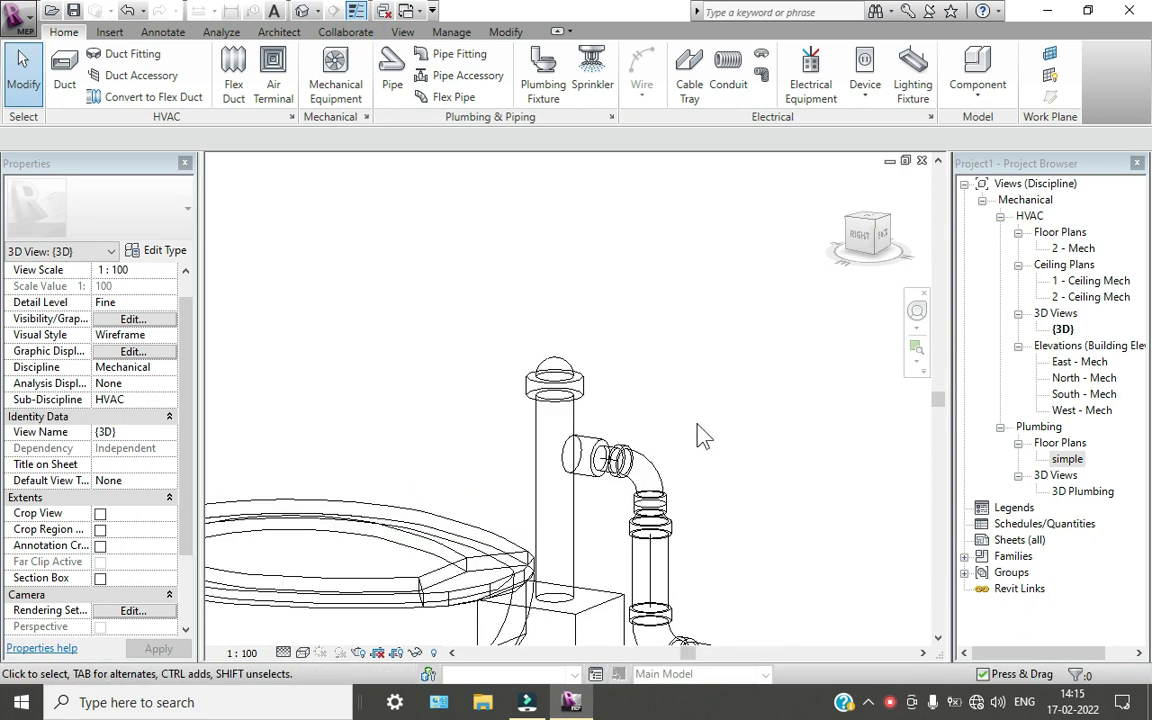
{"action": "scroll", "coordinate": [702, 432], "scroll_direction": "up", "scroll_amount": 2}
{"action": "scroll", "coordinate": [700, 436], "scroll_direction": "down", "scroll_amount": 4}
{"action": "middle_click_drag", "start_coordinate": [686, 460], "coordinate": [594, 397]}
{"action": "scroll", "coordinate": [596, 398], "scroll_direction": "down", "scroll_amount": 5}
{"action": "middle_click_drag", "start_coordinate": [541, 487], "coordinate": [548, 411]}
{"action": "scroll", "coordinate": [548, 411], "scroll_direction": "up", "scroll_amount": 2}
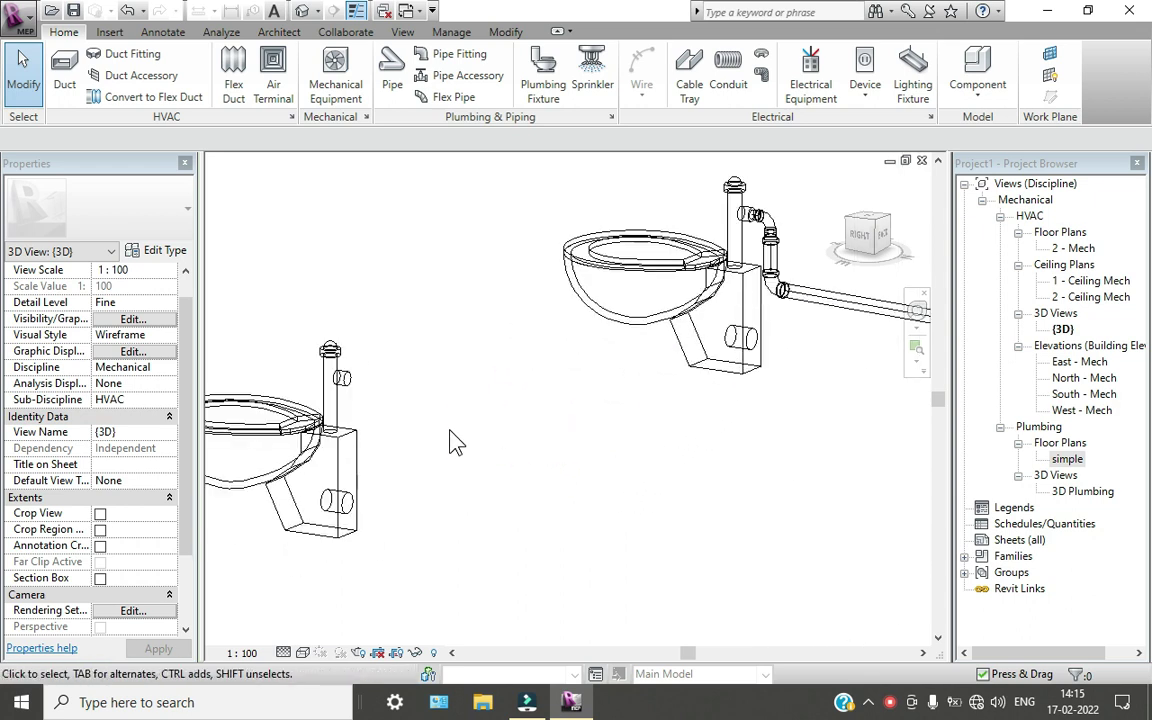
Draw a 40 mm PVC pipe from the middle water closet's flush valve connector at 2000 mm offset
{"action": "left_click", "coordinate": [391, 72]}
{"action": "scroll", "coordinate": [337, 350], "scroll_direction": "up", "scroll_amount": 3}
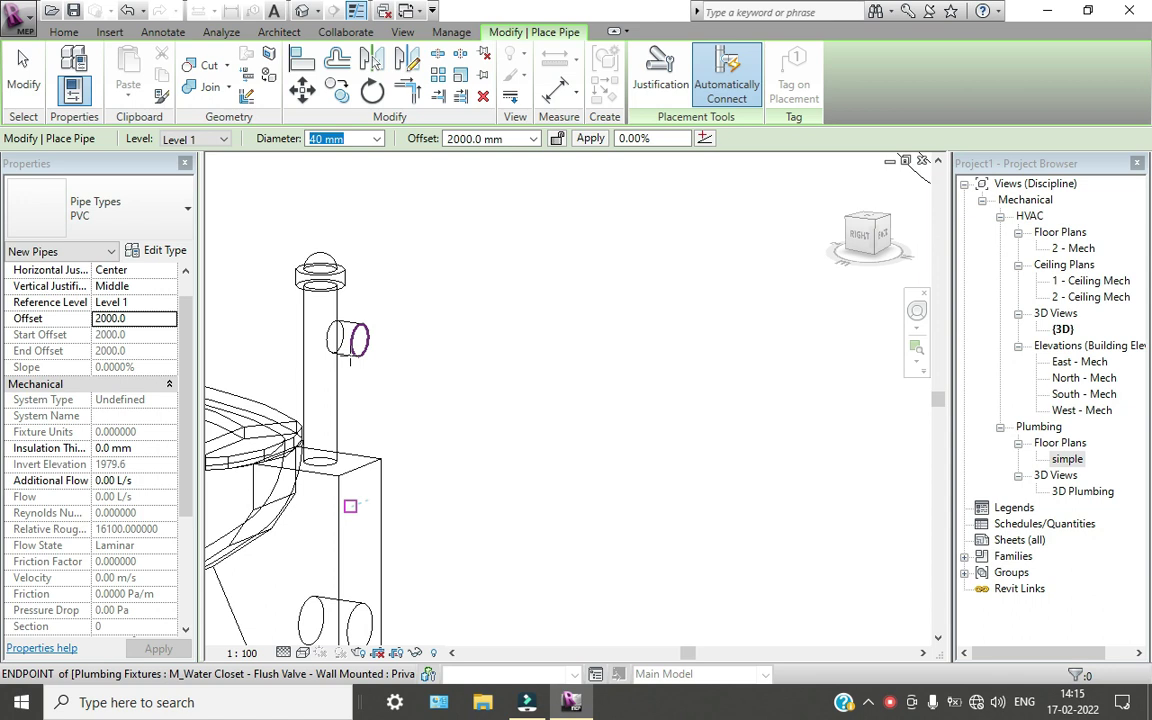
{"action": "left_click", "coordinate": [358, 340]}
{"action": "scroll", "coordinate": [358, 340], "scroll_direction": "up", "scroll_amount": 2}
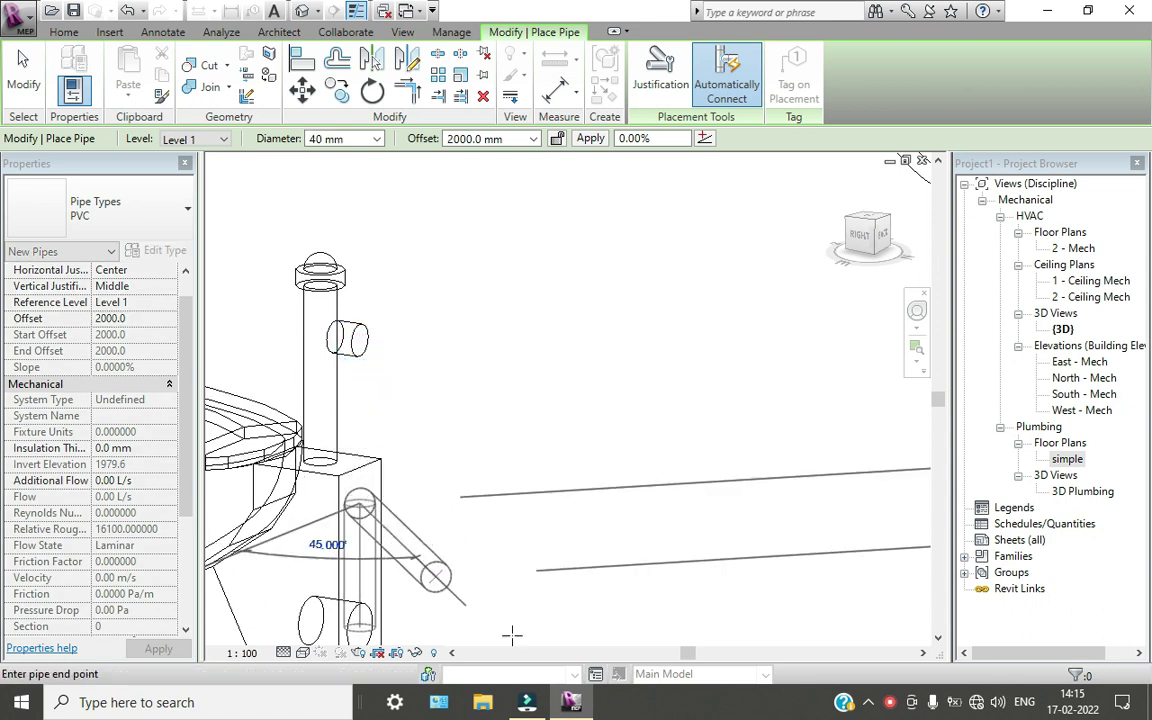
{"action": "scroll", "coordinate": [607, 540], "scroll_direction": "down", "scroll_amount": 3}
{"action": "middle_click_drag", "start_coordinate": [607, 540], "coordinate": [571, 478]}
{"action": "scroll", "coordinate": [590, 495], "scroll_direction": "up", "scroll_amount": 2}
{"action": "left_click", "coordinate": [607, 510]}
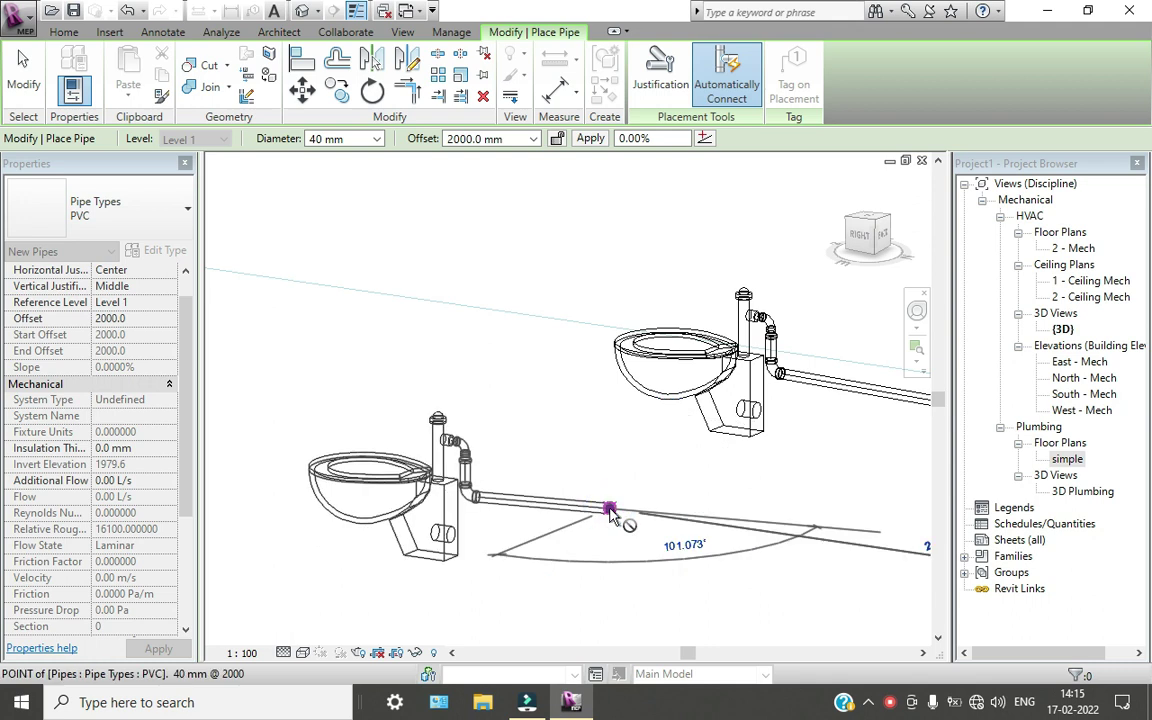
{"action": "scroll", "coordinate": [610, 512], "scroll_direction": "down", "scroll_amount": 3}
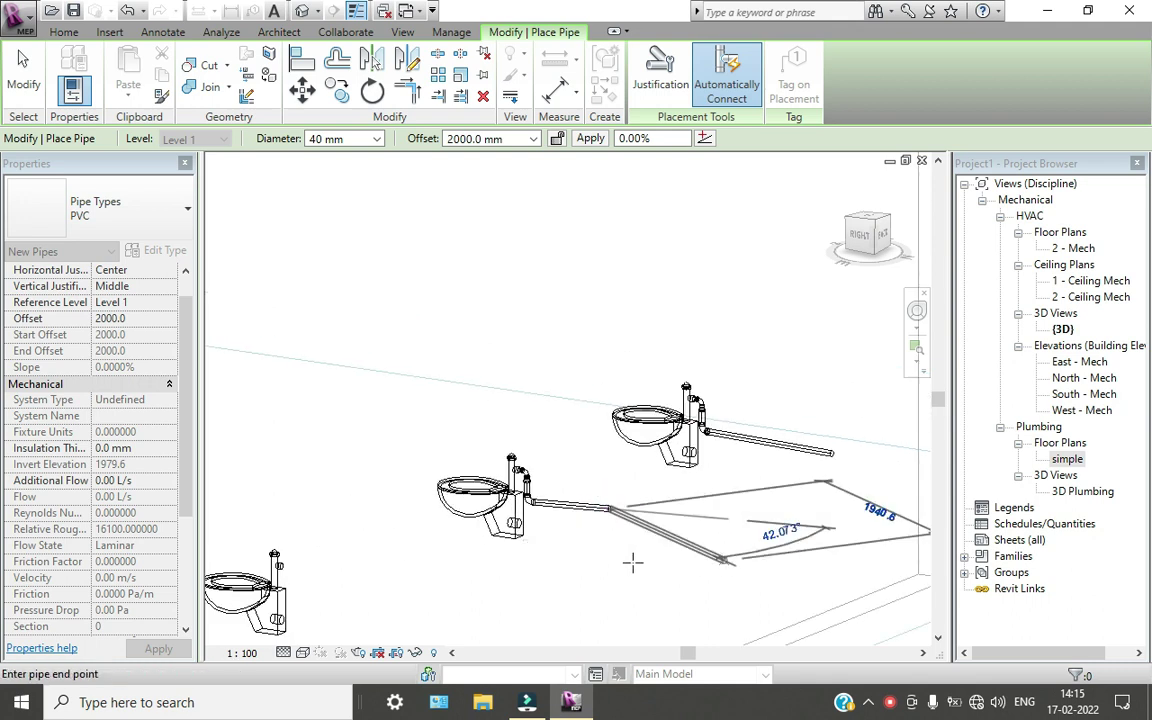
{"action": "key", "text": "Escape"}
Draw a 40 mm PVC pipe about 1160 mm long from the nearest water closet's flush valve connector at 2000 mm offset
{"action": "scroll", "coordinate": [591, 522], "scroll_direction": "down", "scroll_amount": 2}
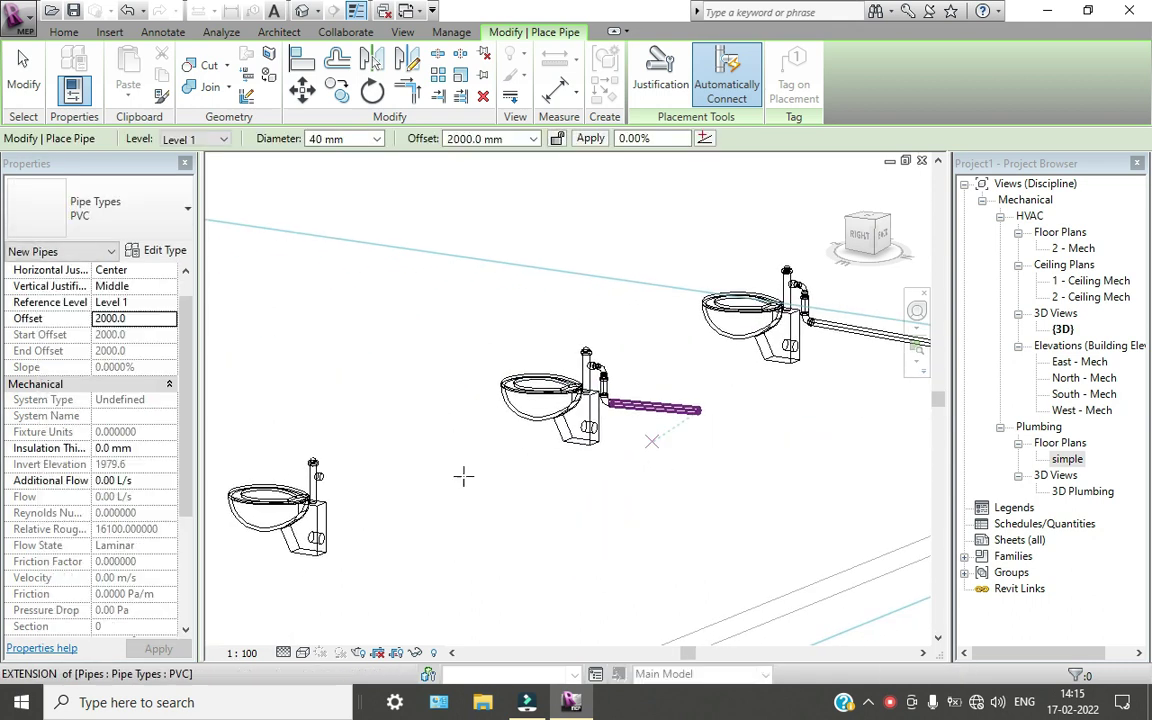
{"action": "scroll", "coordinate": [465, 548], "scroll_direction": "up", "scroll_amount": 5}
{"action": "scroll", "coordinate": [350, 490], "scroll_direction": "up", "scroll_amount": 5}
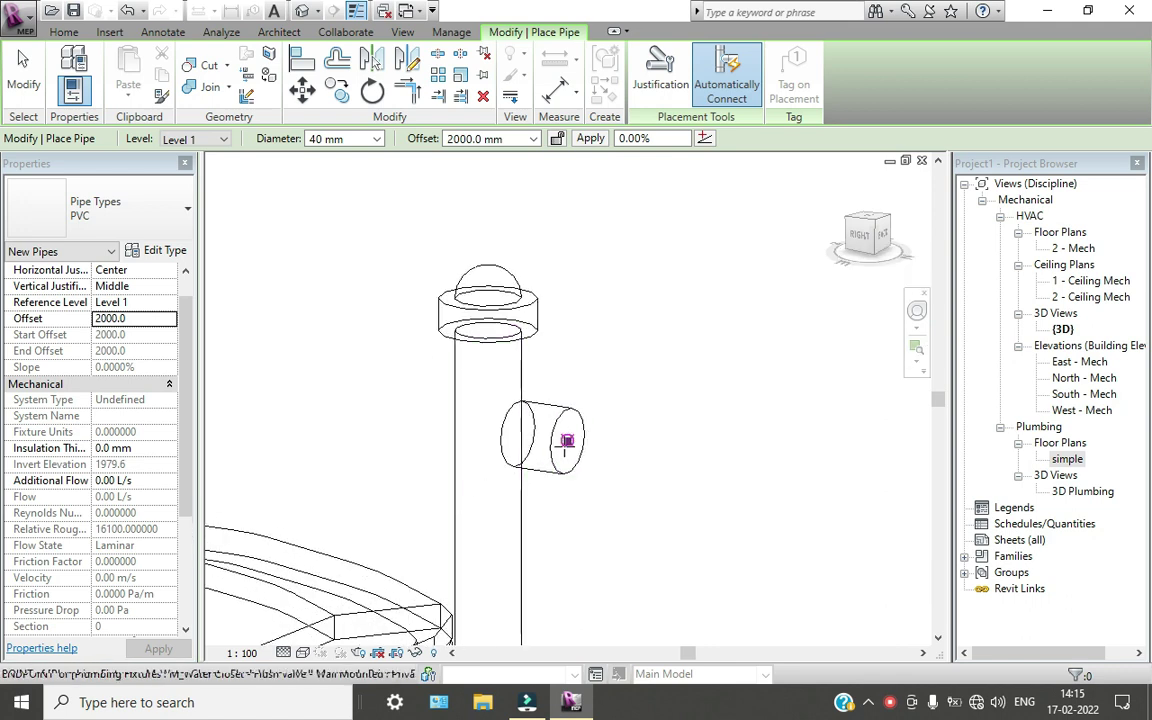
{"action": "left_click", "coordinate": [566, 440]}
{"action": "scroll", "coordinate": [540, 430], "scroll_direction": "down", "scroll_amount": 5}
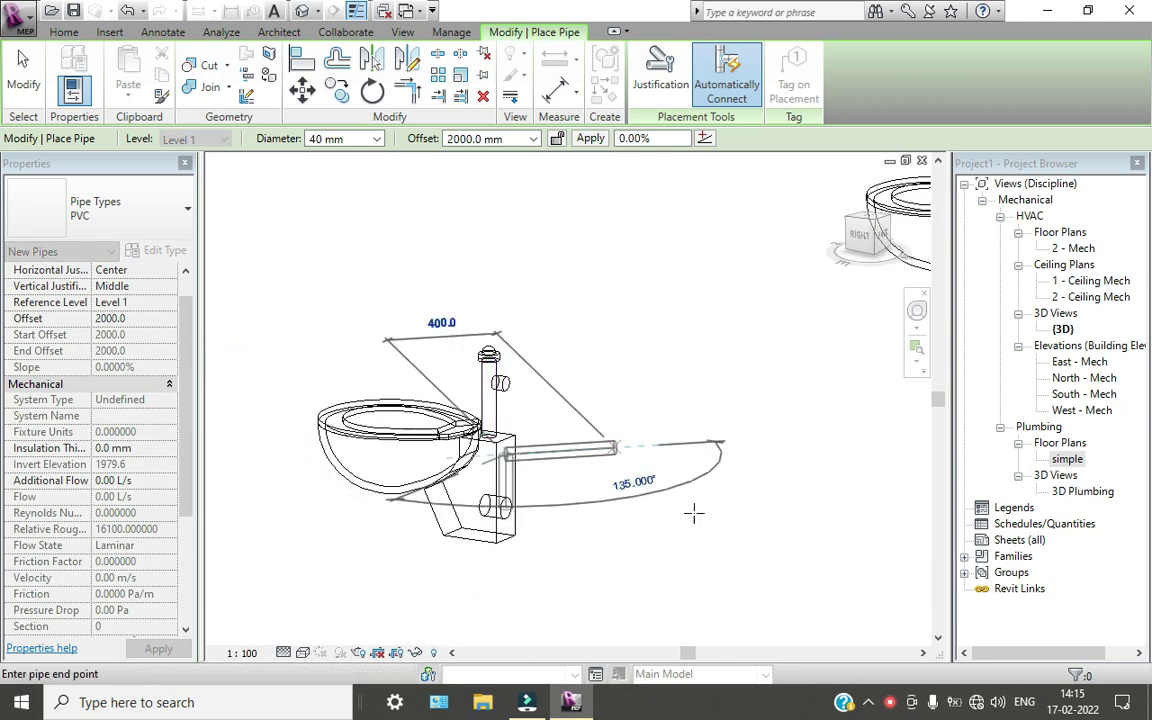
{"action": "scroll", "coordinate": [700, 490], "scroll_direction": "down", "scroll_amount": 3}
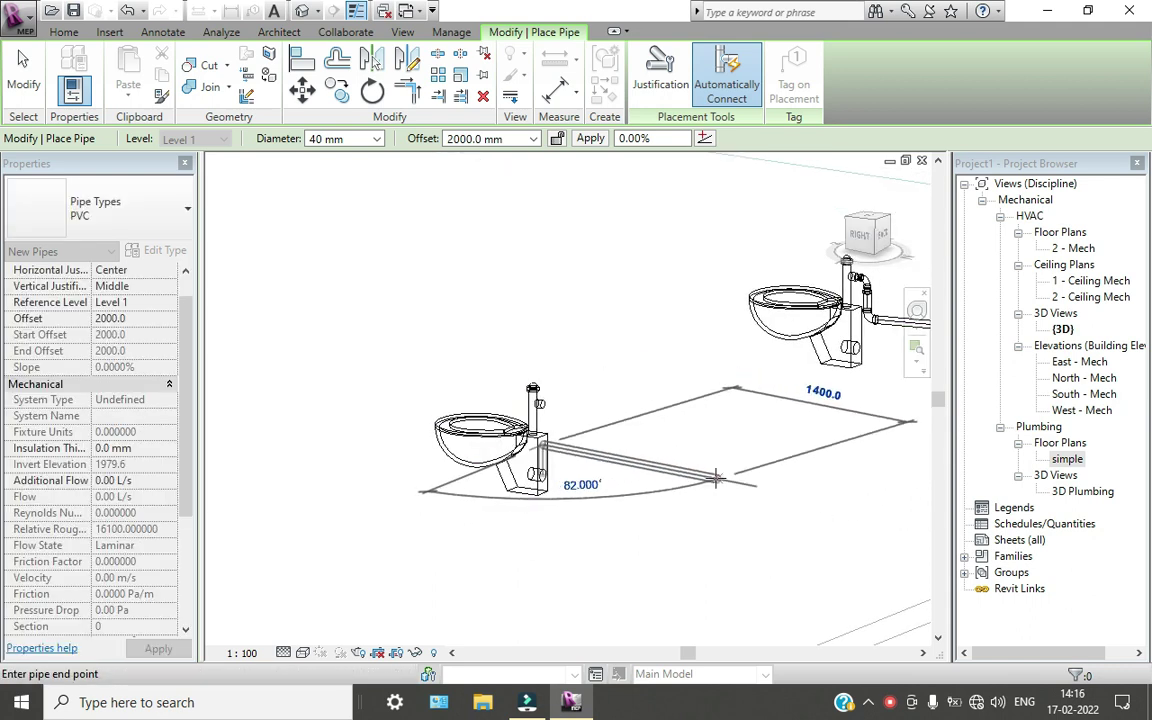
{"action": "left_click", "coordinate": [797, 476]}
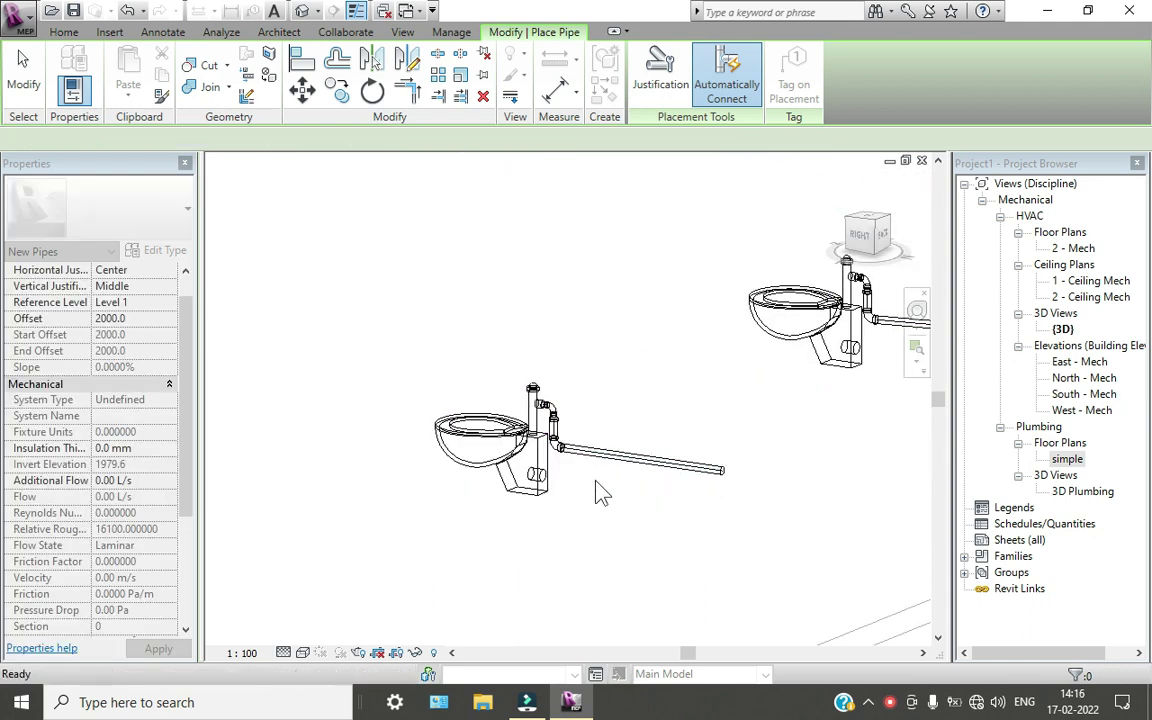
Set the 3D view's visual style to Realistic, examine the three pipe connections and end pipe placement
{"action": "scroll", "coordinate": [529, 396], "scroll_direction": "up", "scroll_amount": 3}
{"action": "scroll", "coordinate": [540, 398], "scroll_direction": "up", "scroll_amount": 5}
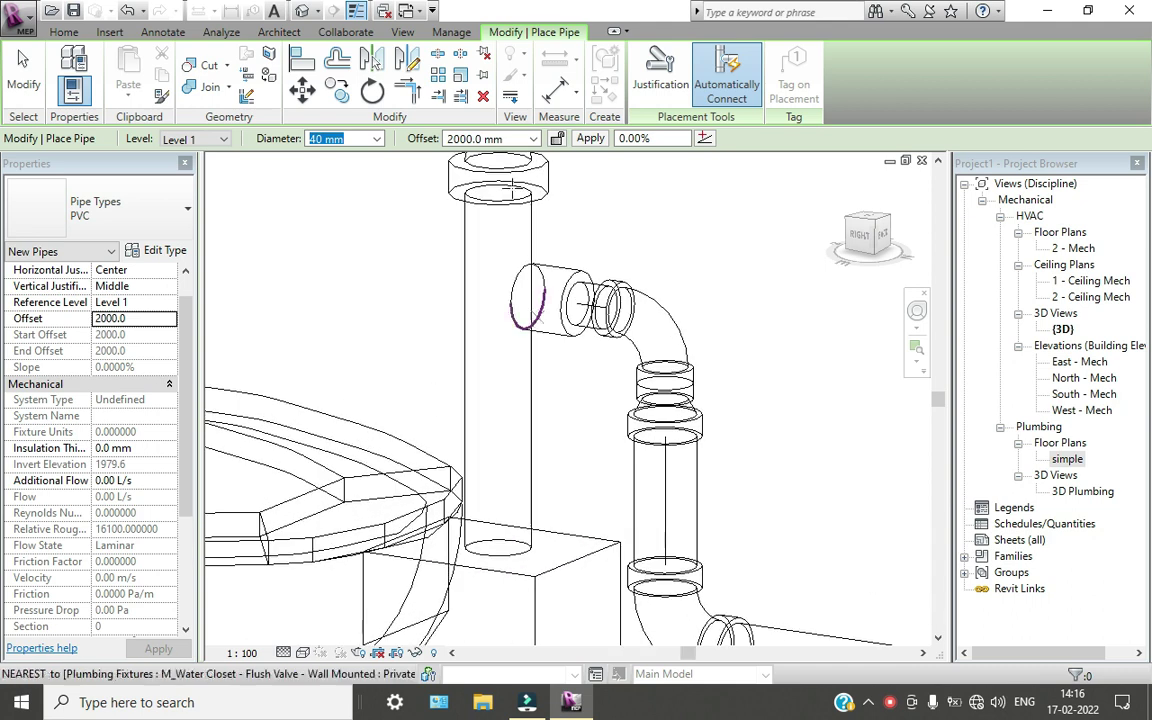
{"action": "left_click", "coordinate": [303, 653]}
{"action": "left_click", "coordinate": [320, 602]}
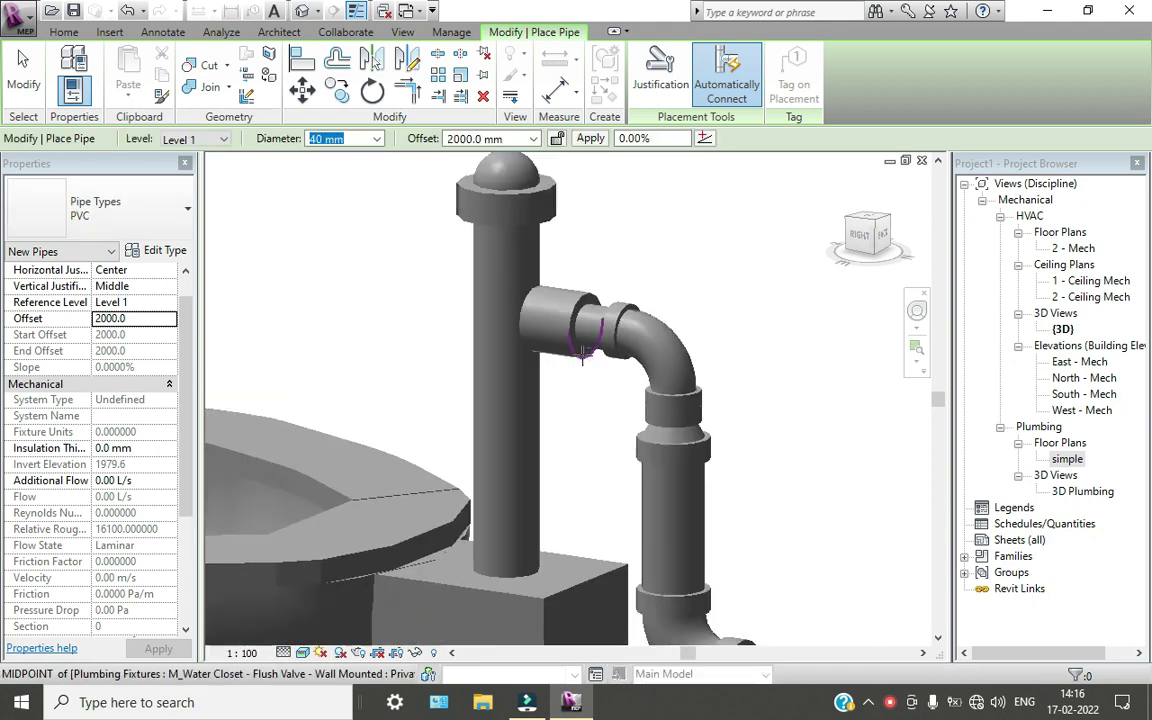
{"action": "scroll", "coordinate": [582, 355], "scroll_direction": "down", "scroll_amount": 2}
{"action": "scroll", "coordinate": [684, 417], "scroll_direction": "down", "scroll_amount": 2}
{"action": "mouse_move", "coordinate": [668, 417]}
{"action": "middle_mouse_down"}
{"action": "mouse_move", "coordinate": [416, 319]}
{"action": "mouse_move", "coordinate": [548, 419]}
{"action": "middle_mouse_up"}
{"action": "scroll", "coordinate": [660, 437], "scroll_direction": "up", "scroll_amount": 1}
{"action": "scroll", "coordinate": [660, 437], "scroll_direction": "down", "scroll_amount": 2}
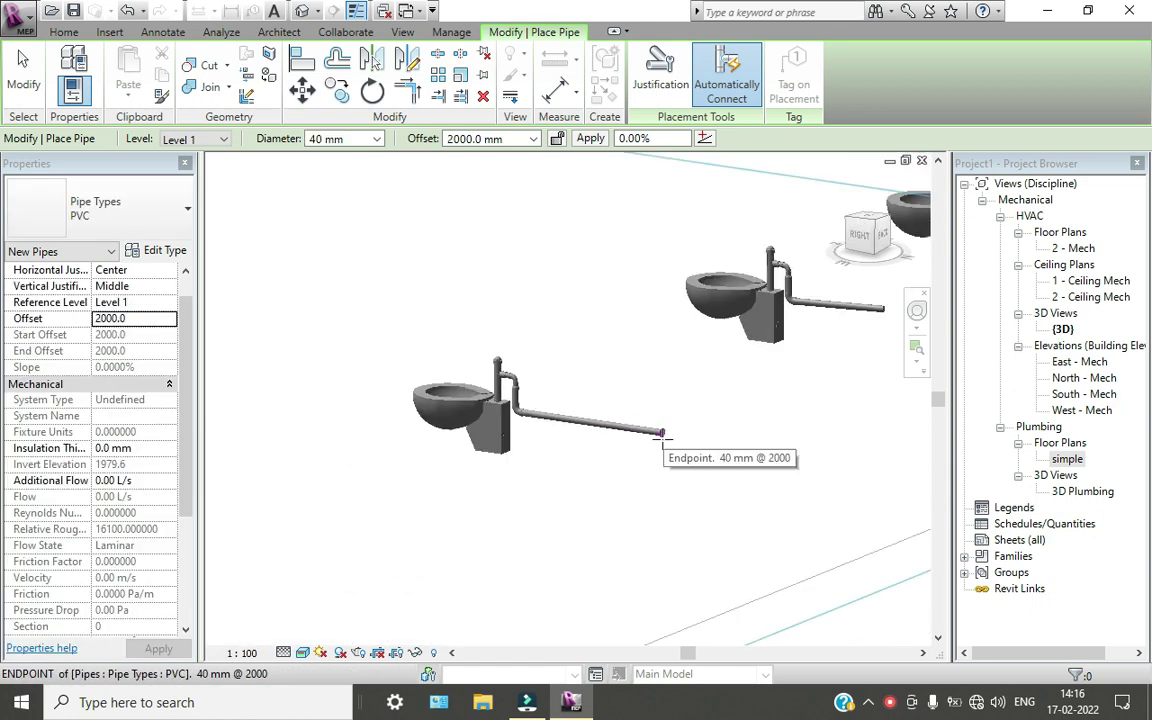
{"action": "middle_click_drag", "start_coordinate": [663, 437], "coordinate": [398, 450]}
{"action": "middle_click_drag", "start_coordinate": [411, 404], "coordinate": [495, 474]}
{"action": "key", "text": "Escape"}
{"action": "key", "text": "Escape"}
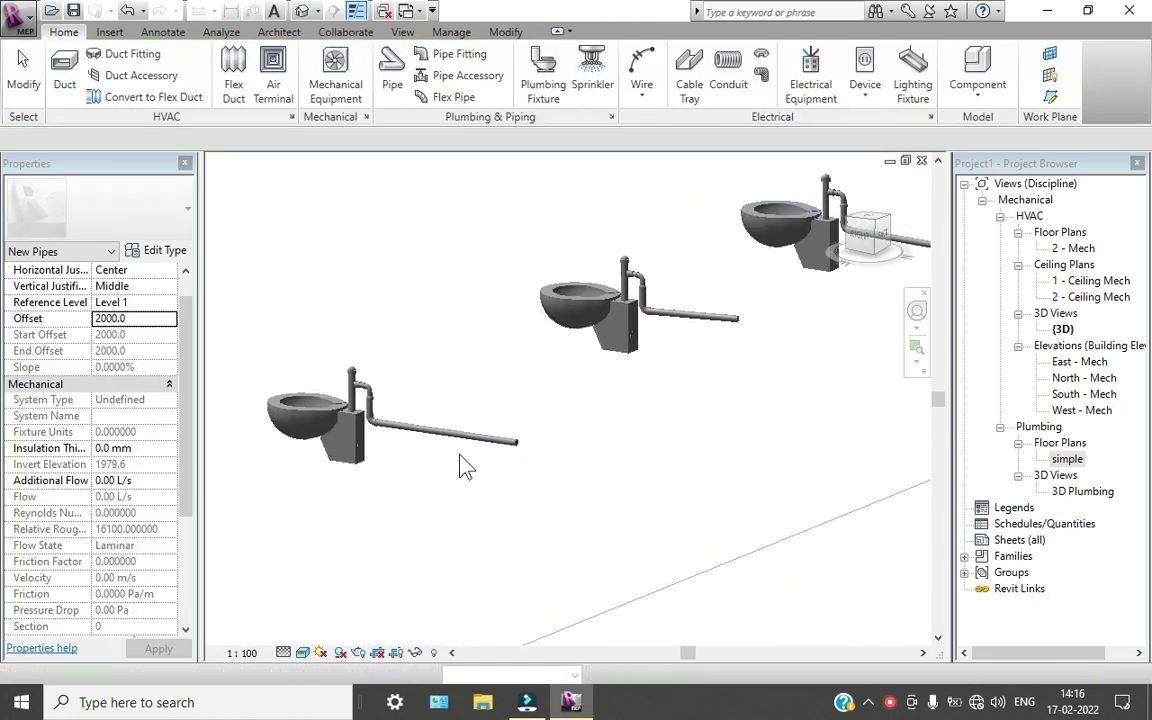
Set the length of the nearest water closet's horizontal pipe to 1200 mm
{"action": "left_click", "coordinate": [447, 427]}
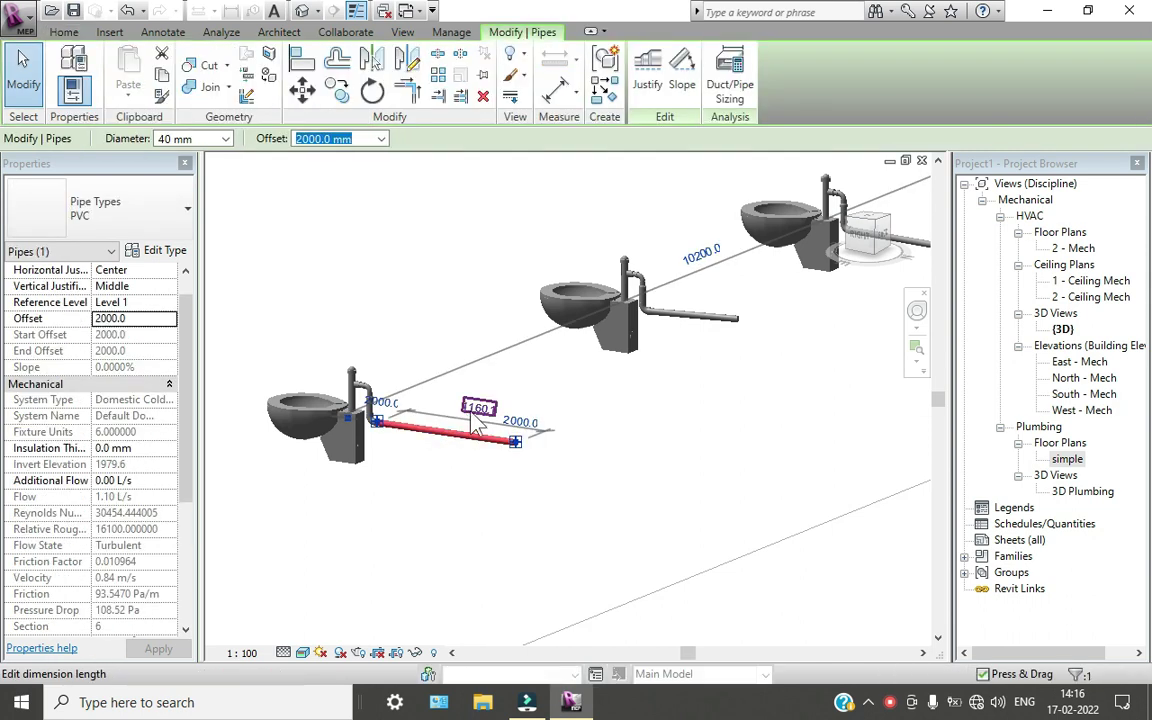
{"action": "scroll", "coordinate": [470, 415], "scroll_direction": "up", "scroll_amount": 3}
{"action": "left_click", "coordinate": [480, 427]}
{"action": "type", "text": "12"}
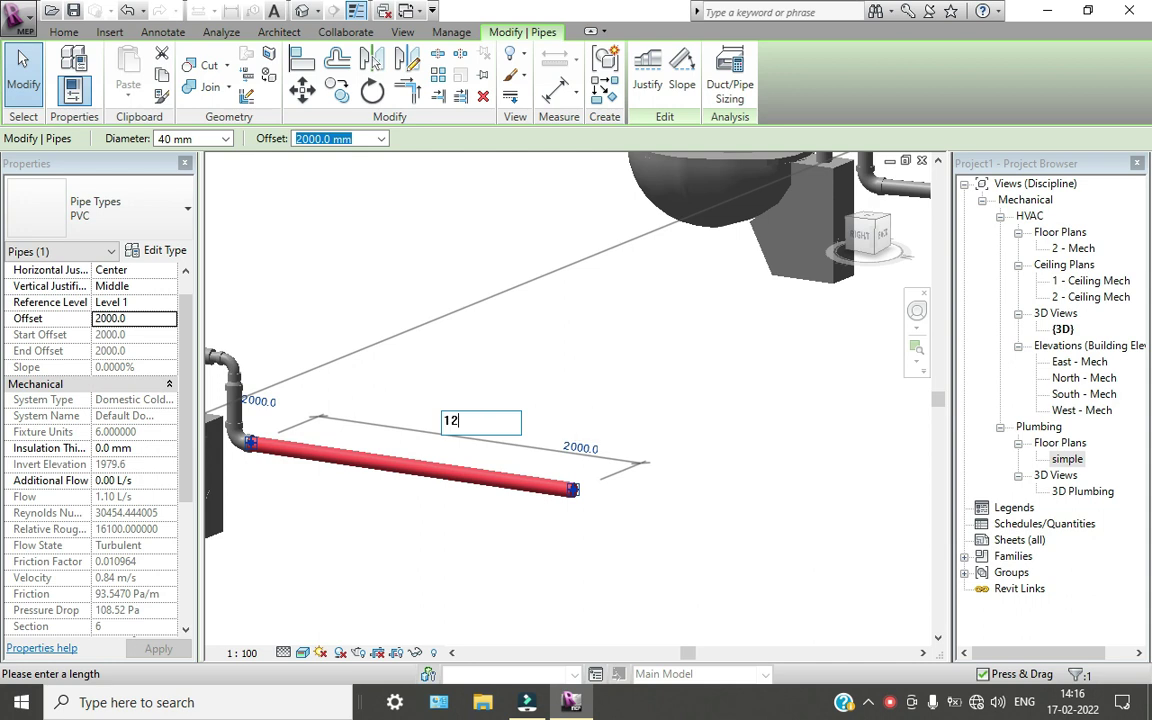
{"action": "type", "text": "00"}
{"action": "key", "text": "Return"}
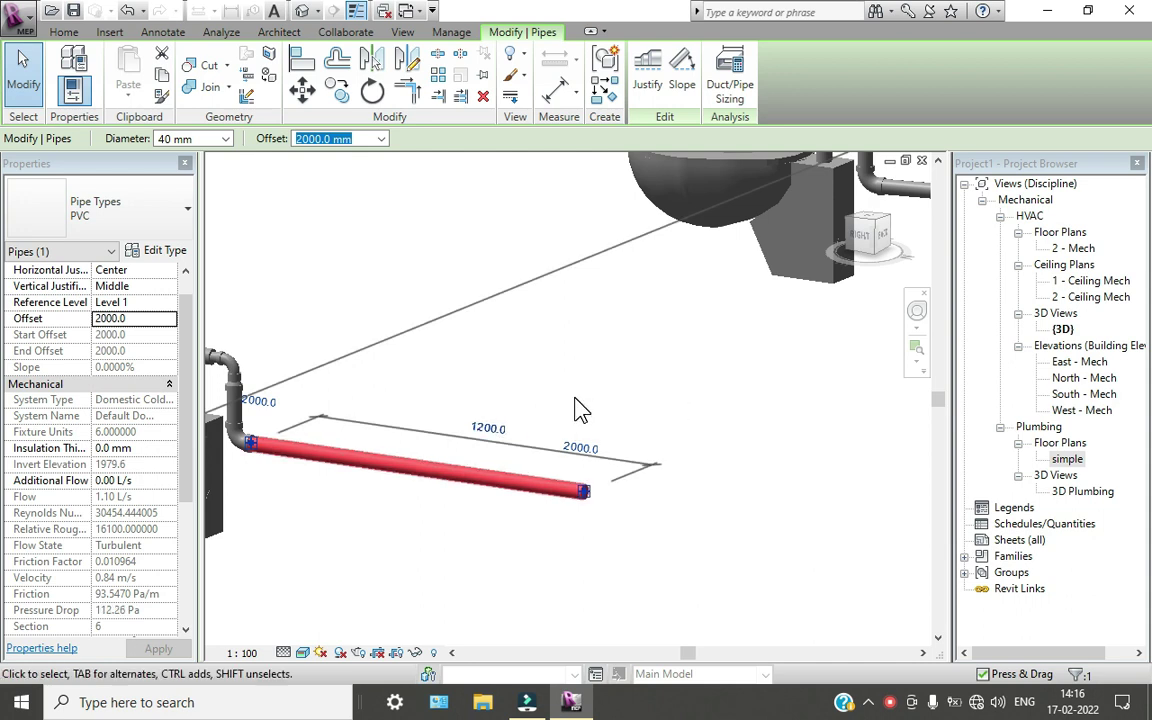
{"action": "left_click", "coordinate": [615, 388]}
Set the length of the middle water closet's horizontal pipe to 1200 mm
{"action": "scroll", "coordinate": [560, 490], "scroll_direction": "down", "scroll_amount": 3}
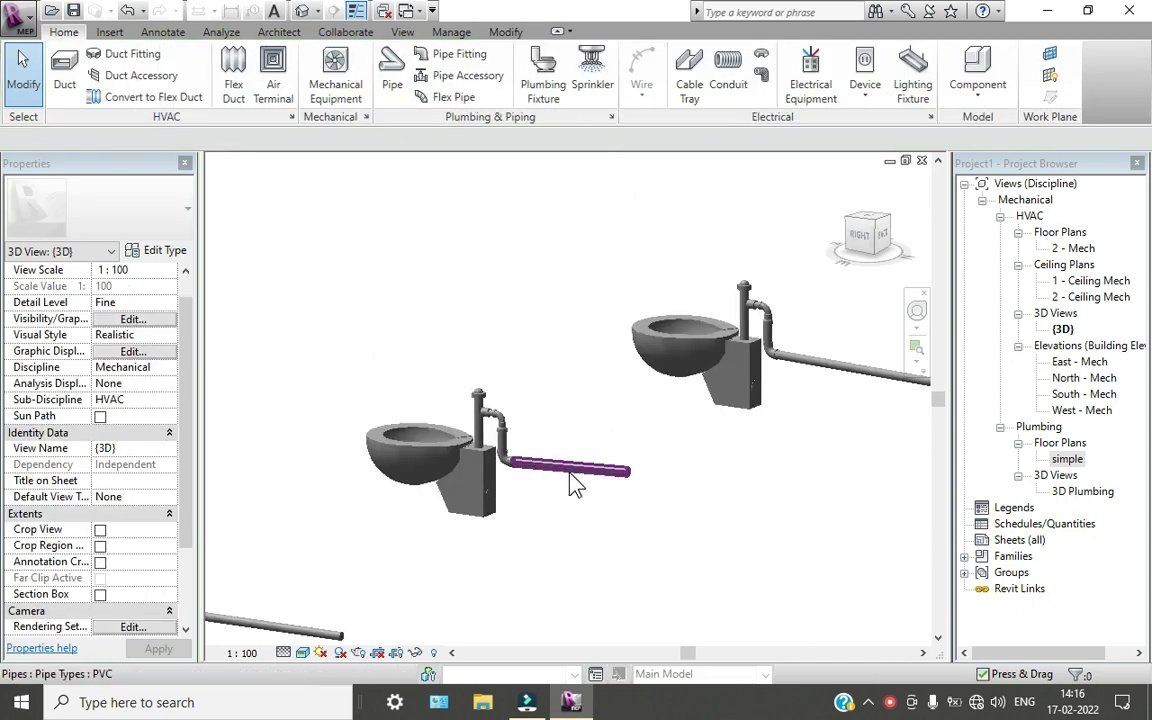
{"action": "left_click", "coordinate": [585, 469]}
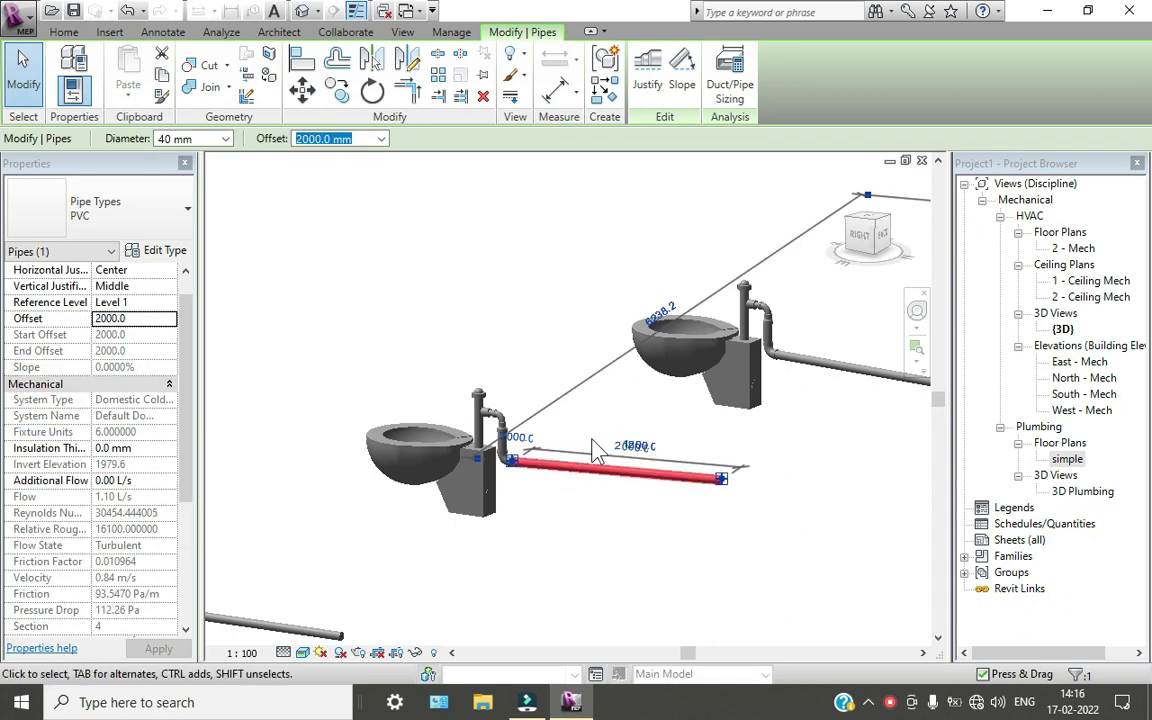
{"action": "left_click", "coordinate": [650, 560]}
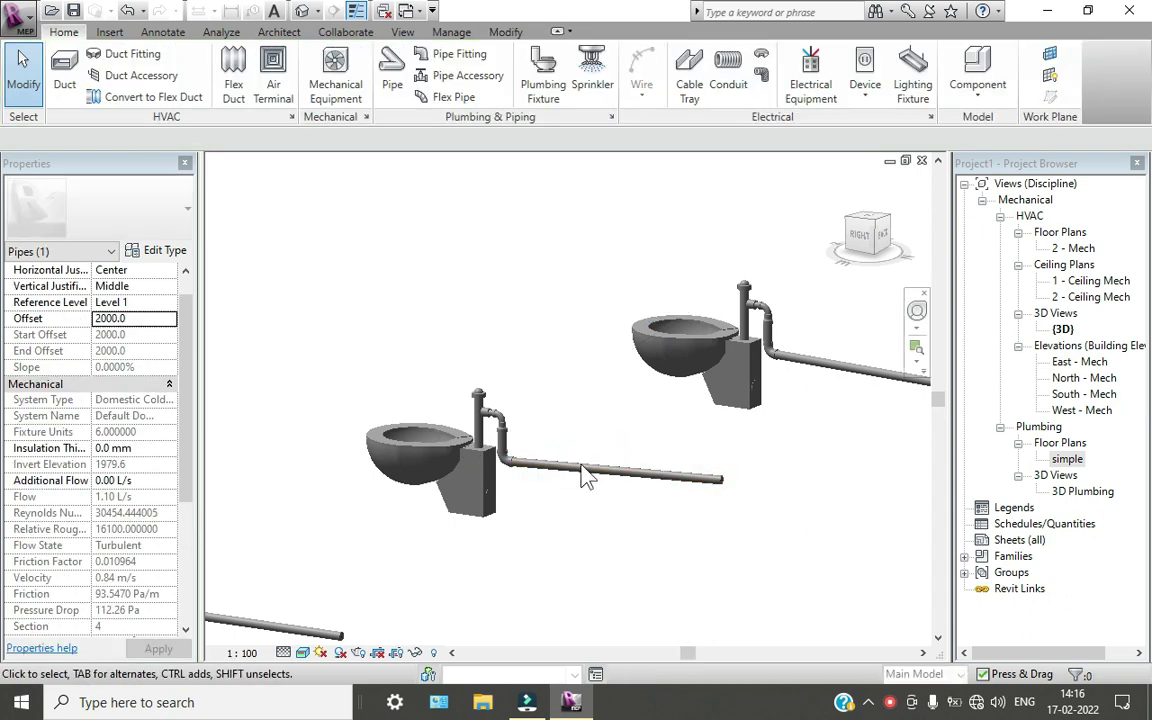
Set the length of the farthest water closet's horizontal pipe to 1200 mm
{"action": "middle_click_drag", "start_coordinate": [587, 478], "coordinate": [530, 457], "text": "shift"}
{"action": "left_click", "coordinate": [530, 452]}
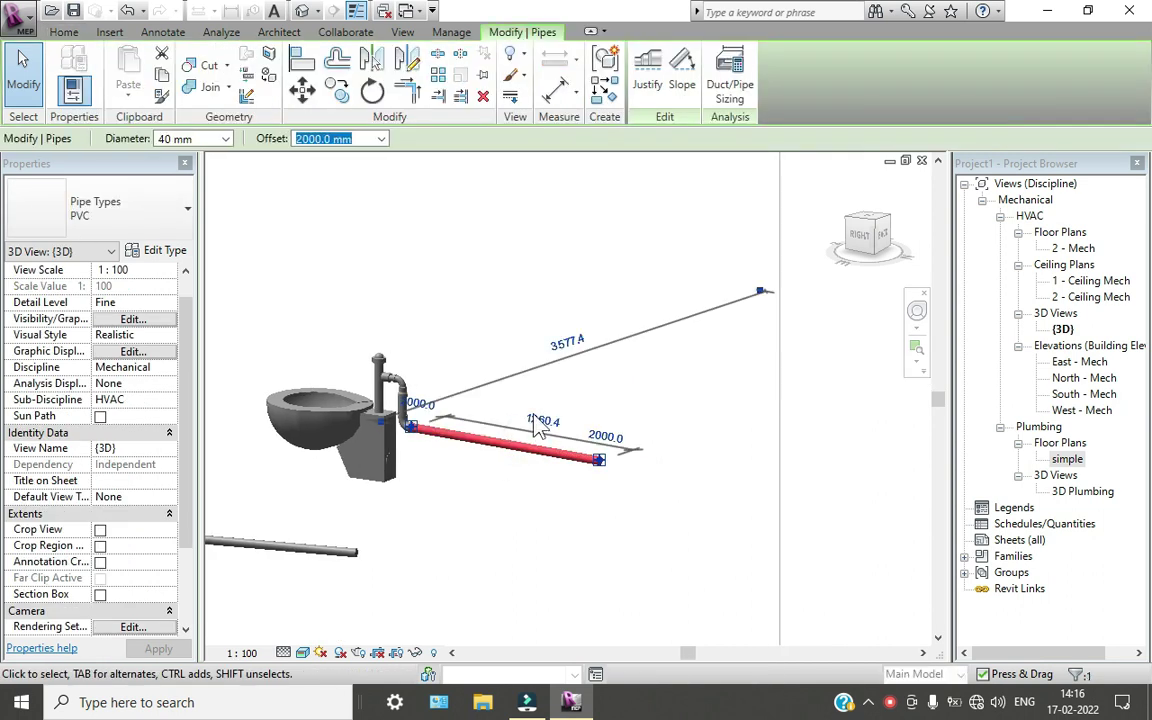
{"action": "left_click", "coordinate": [523, 414]}
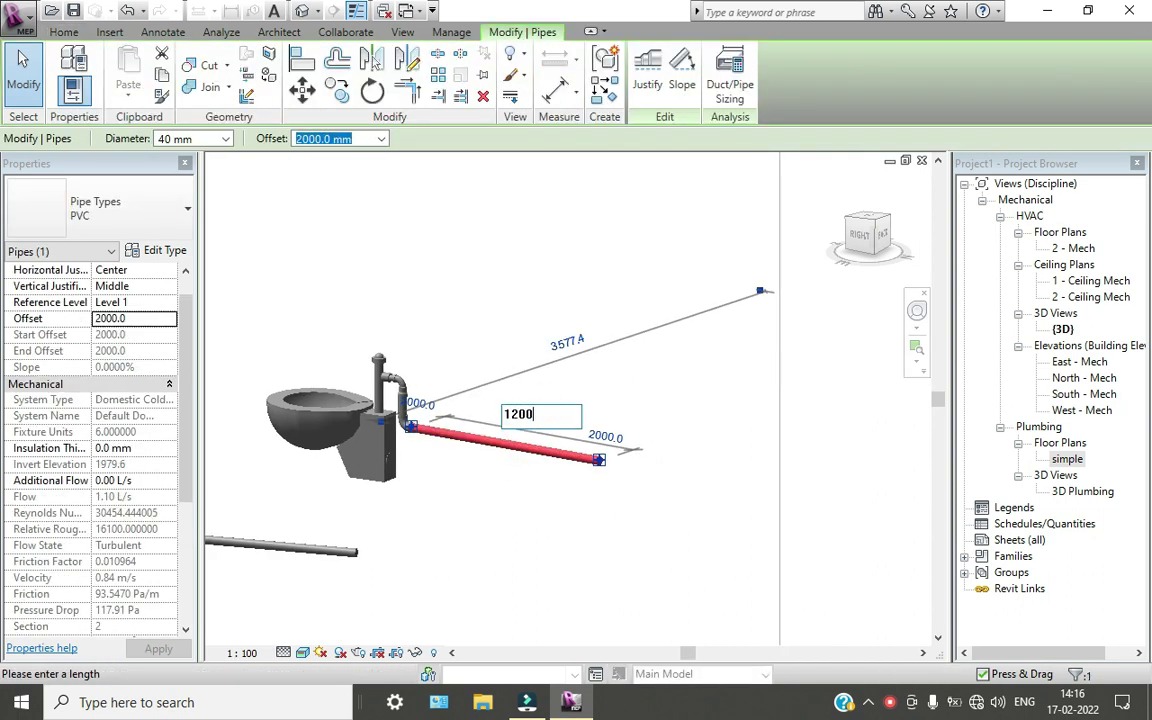
{"action": "key", "text": "Return"}
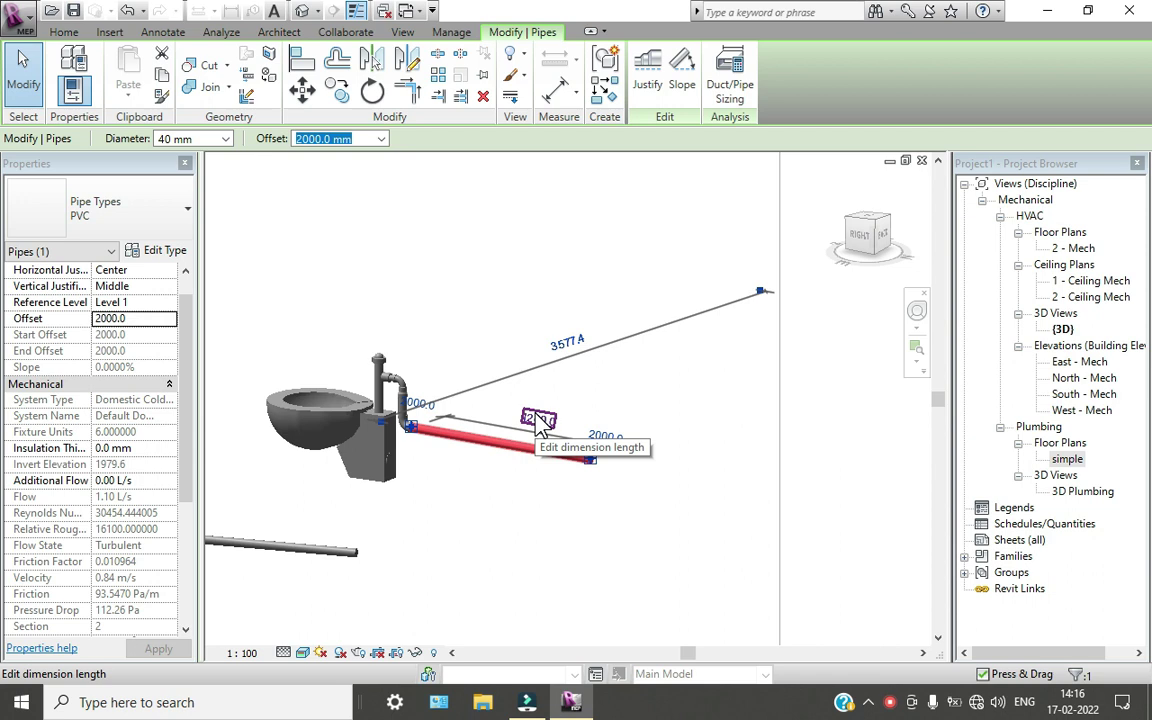
{"action": "scroll", "coordinate": [540, 420], "scroll_direction": "down", "scroll_amount": 5}
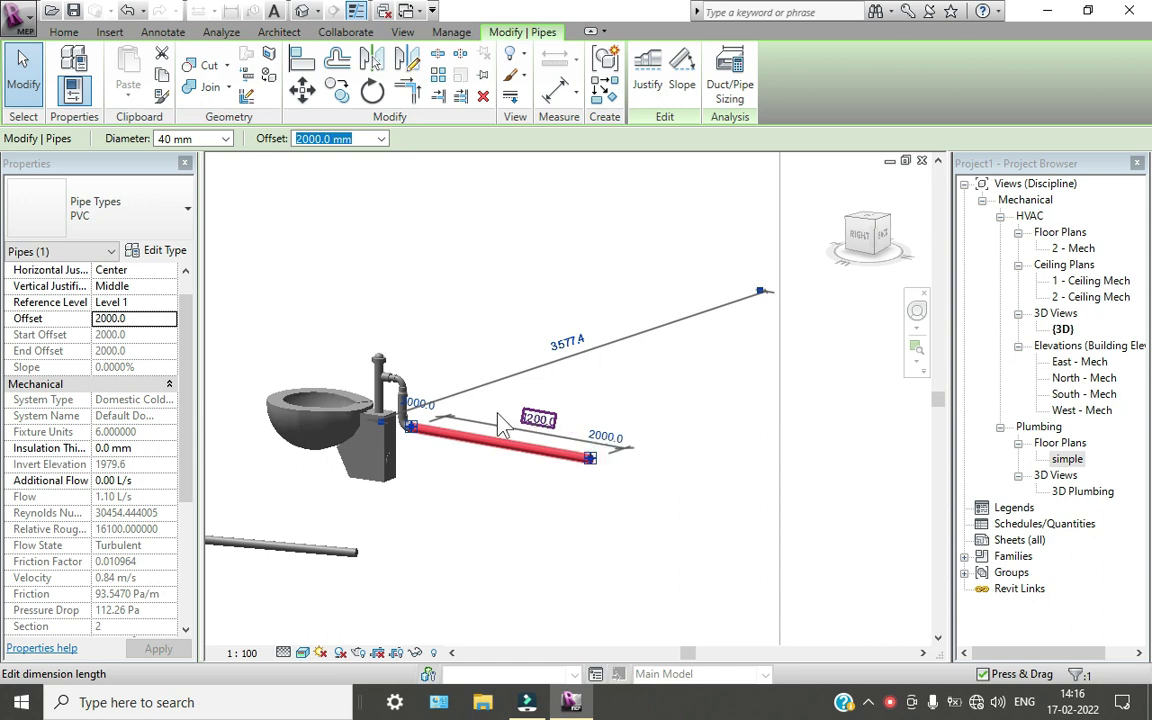
{"action": "left_click", "coordinate": [740, 410]}
Review the piped water closets and set the 3D view's visual style to Wireframe
{"action": "scroll", "coordinate": [506, 535], "scroll_direction": "down", "scroll_amount": 2}
{"action": "middle_click_drag", "start_coordinate": [506, 535], "coordinate": [557, 501]}
{"action": "scroll", "coordinate": [548, 543], "scroll_direction": "up", "scroll_amount": 4}
{"action": "middle_click_drag", "start_coordinate": [655, 554], "coordinate": [616, 541], "text": "shift"}
{"action": "scroll", "coordinate": [640, 560], "scroll_direction": "up", "scroll_amount": 3}
{"action": "scroll", "coordinate": [655, 575], "scroll_direction": "up", "scroll_amount": 5}
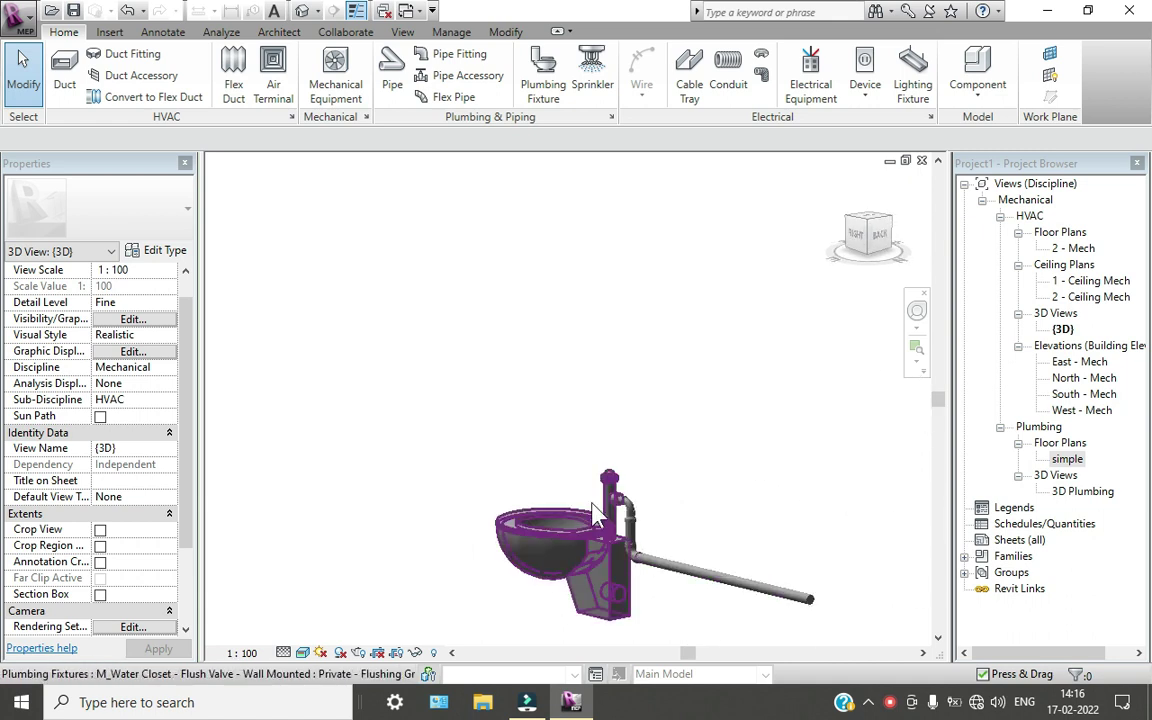
{"action": "left_click", "coordinate": [302, 652]}
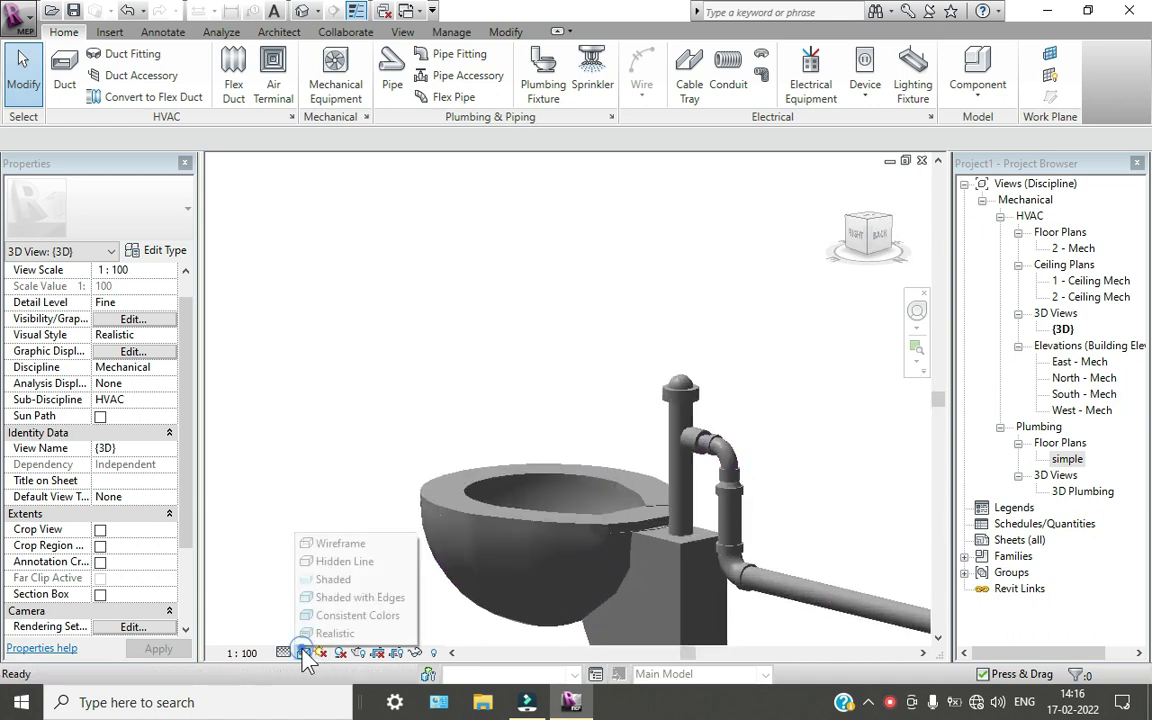
{"action": "left_click", "coordinate": [318, 540]}
{"action": "scroll", "coordinate": [760, 555], "scroll_direction": "down", "scroll_amount": 8}
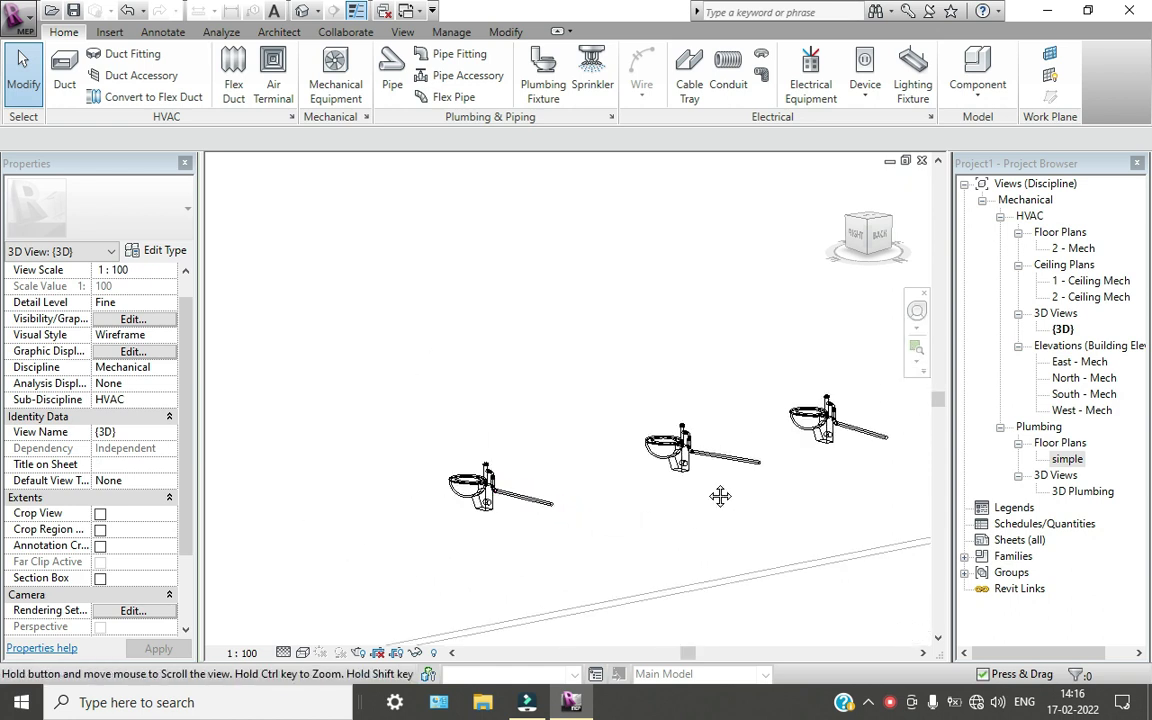
{"action": "middle_click_drag", "start_coordinate": [720, 496], "coordinate": [620, 513]}
{"action": "mouse_move", "coordinate": [740, 548]}
{"action": "middle_mouse_down", "text": "shift"}
{"action": "mouse_move", "coordinate": [576, 617]}
{"action": "mouse_move", "coordinate": [507, 548]}
{"action": "mouse_move", "coordinate": [422, 498]}
{"action": "mouse_move", "coordinate": [723, 532]}
{"action": "middle_mouse_up", "text": "shift"}
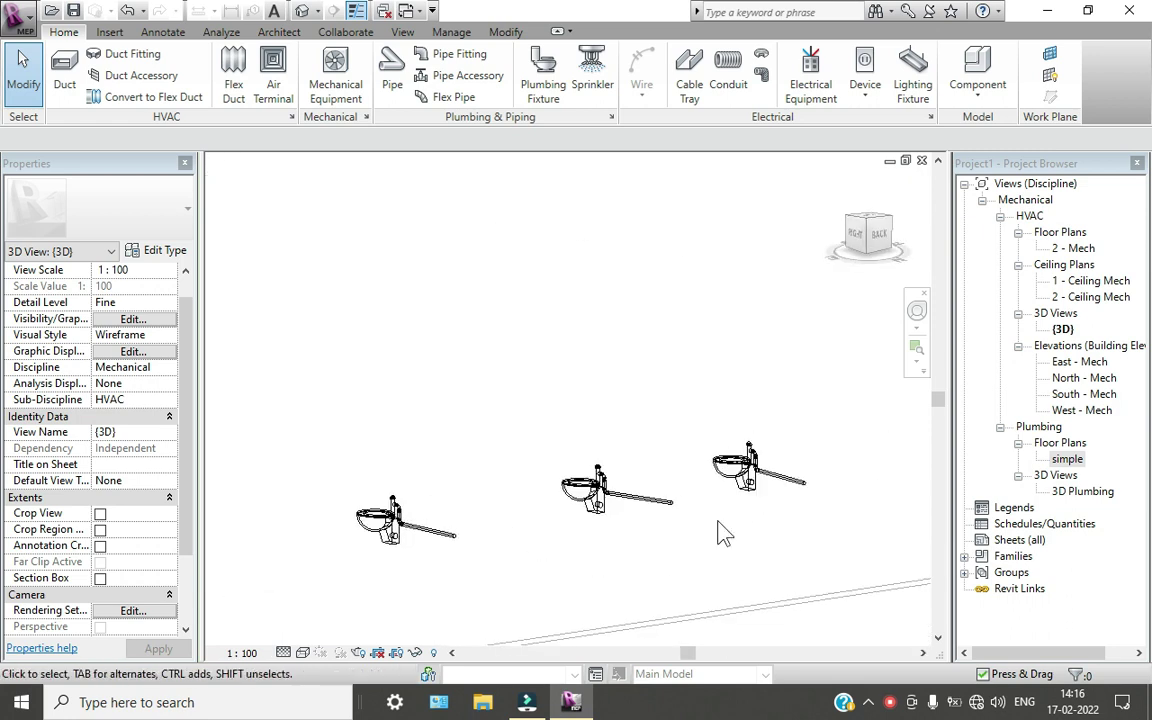
{"action": "scroll", "coordinate": [535, 514], "scroll_direction": "up", "scroll_amount": 2}
{"action": "middle_click_drag", "start_coordinate": [535, 514], "coordinate": [496, 483]}
{"action": "scroll", "coordinate": [530, 494], "scroll_direction": "down", "scroll_amount": 3}
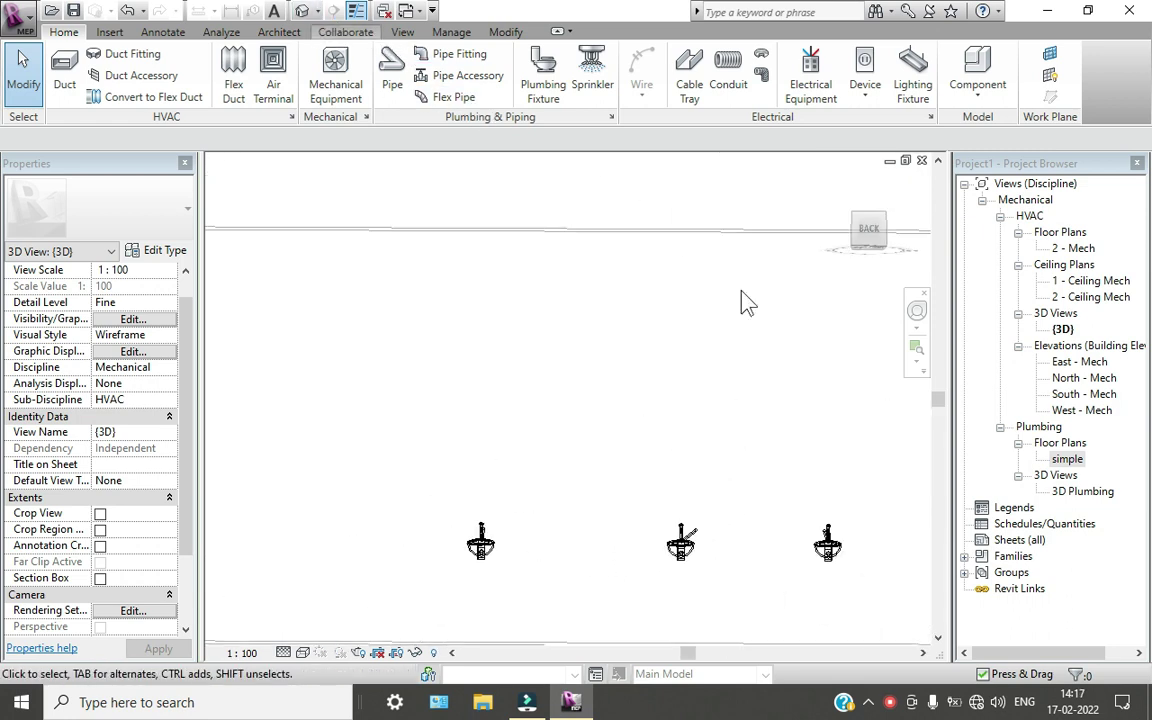
Open the simple plumbing floor plan and set its visual style to Wireframe
{"action": "double_click", "coordinate": [1066, 459]}
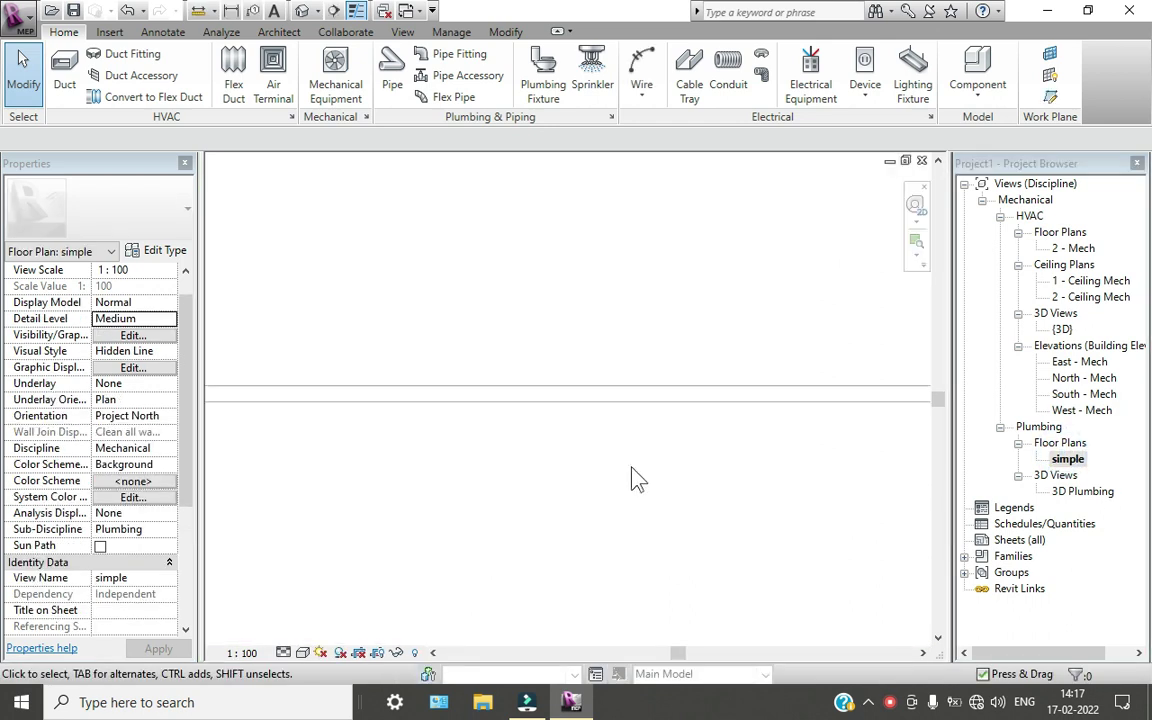
{"action": "scroll", "coordinate": [620, 505], "scroll_direction": "down", "scroll_amount": 3}
{"action": "middle_click_drag", "start_coordinate": [620, 505], "coordinate": [496, 507]}
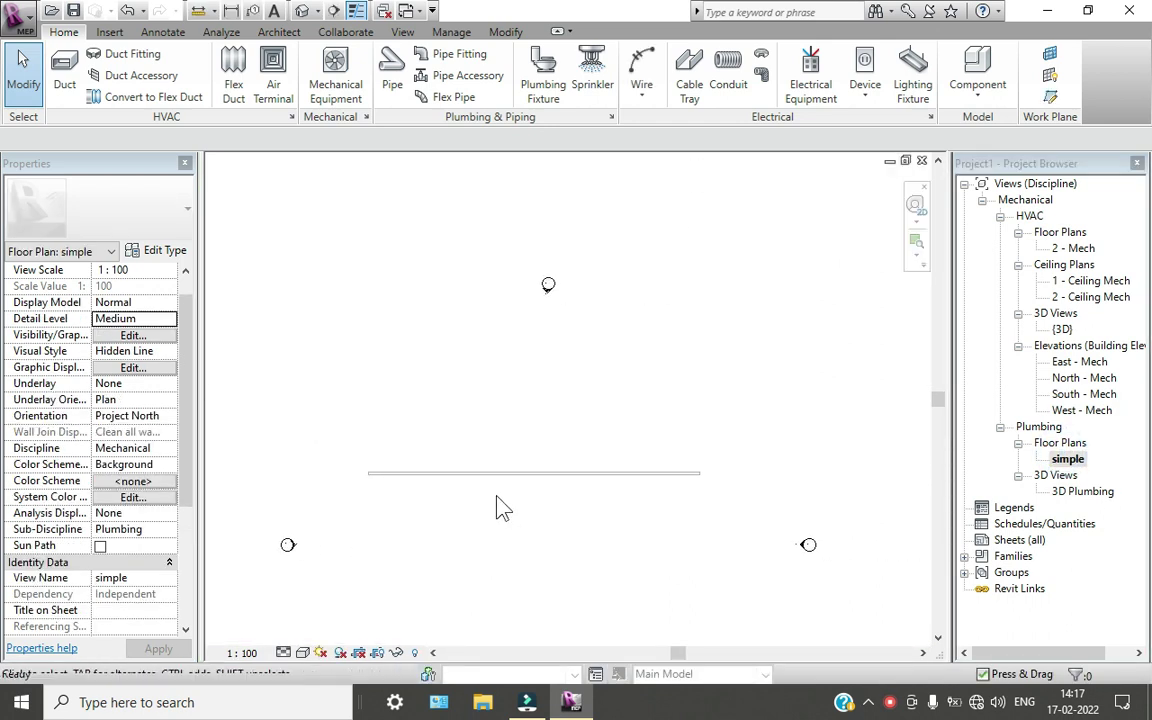
{"action": "double_click", "coordinate": [1066, 459]}
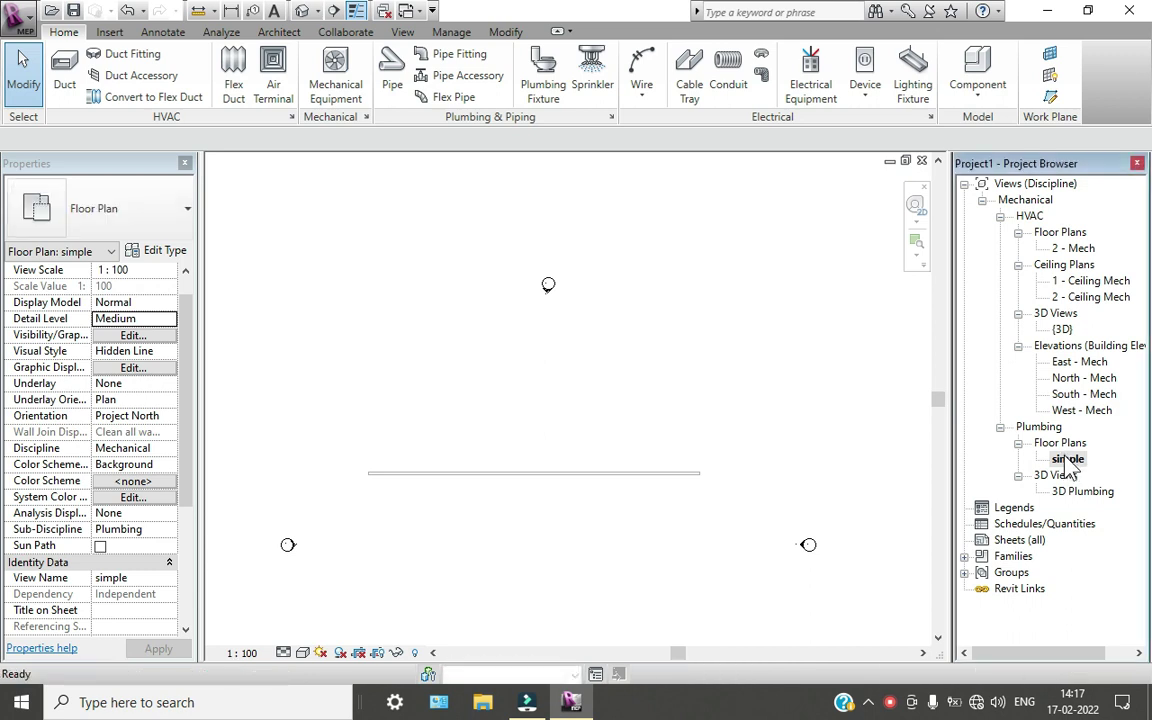
{"action": "left_click", "coordinate": [302, 652]}
{"action": "left_click", "coordinate": [330, 545]}
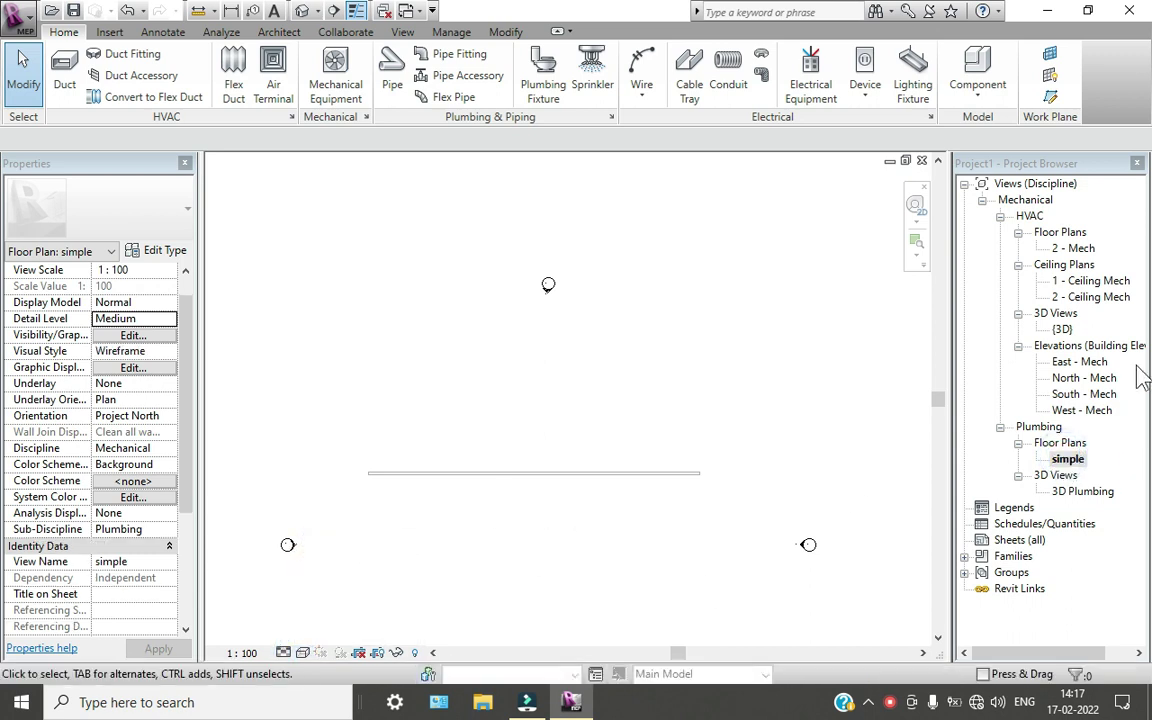
Look through the 1 - Ceiling Mech, 2 - Mech and simple plan views for the water closets and their pipes
{"action": "double_click", "coordinate": [1090, 283]}
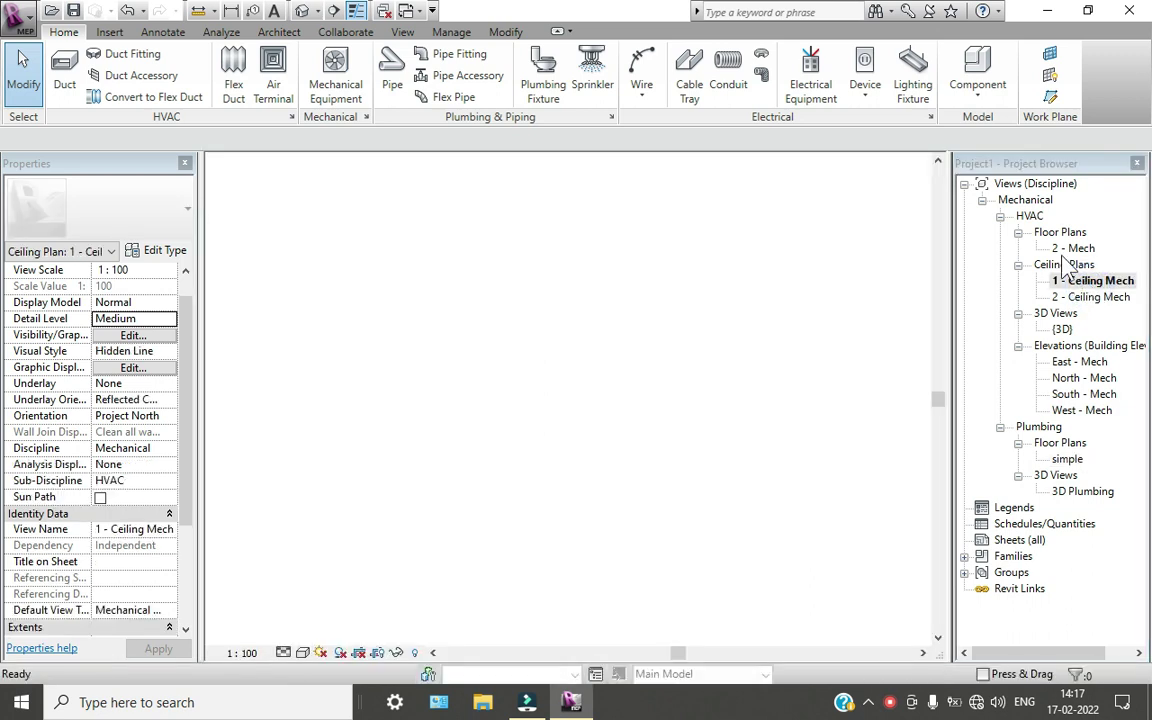
{"action": "double_click", "coordinate": [1060, 248]}
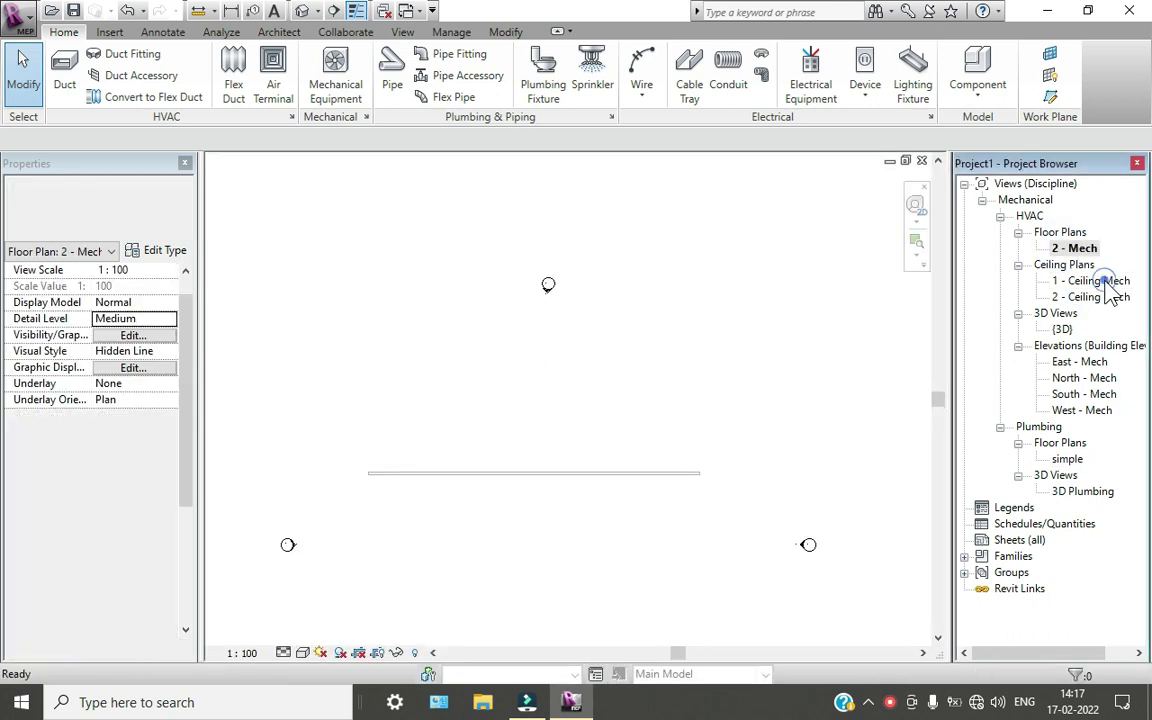
{"action": "double_click", "coordinate": [1108, 283]}
{"action": "scroll", "coordinate": [410, 488], "scroll_direction": "up", "scroll_amount": 2}
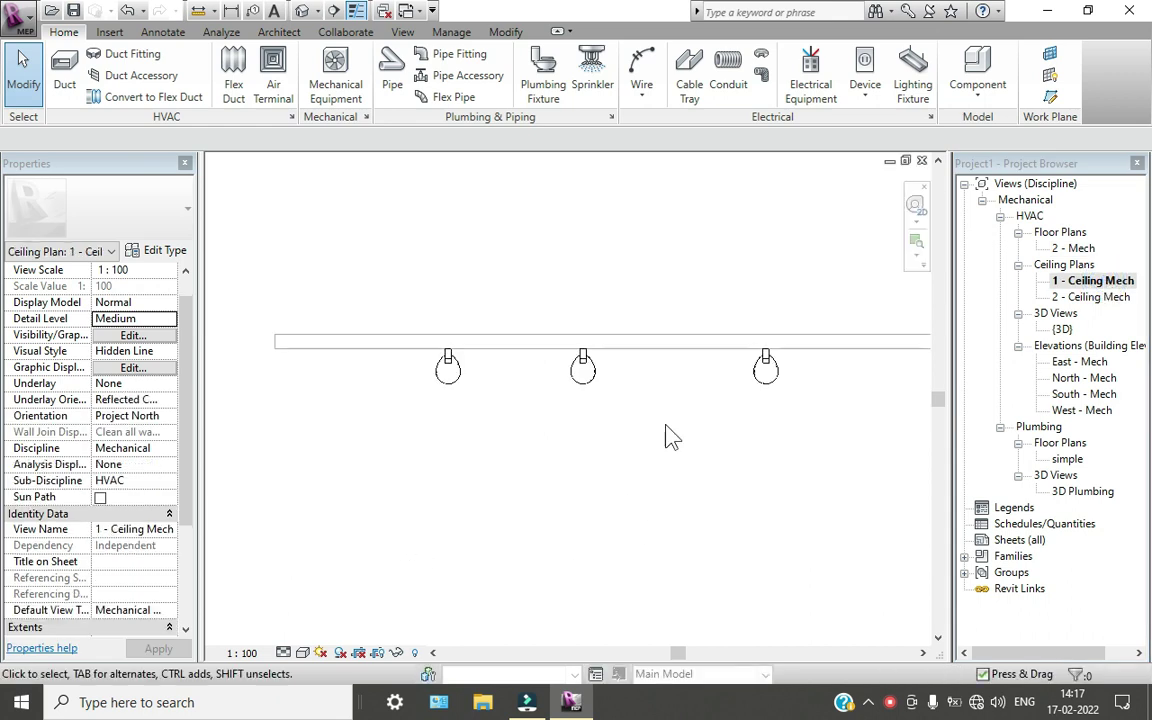
{"action": "double_click", "coordinate": [1072, 395]}
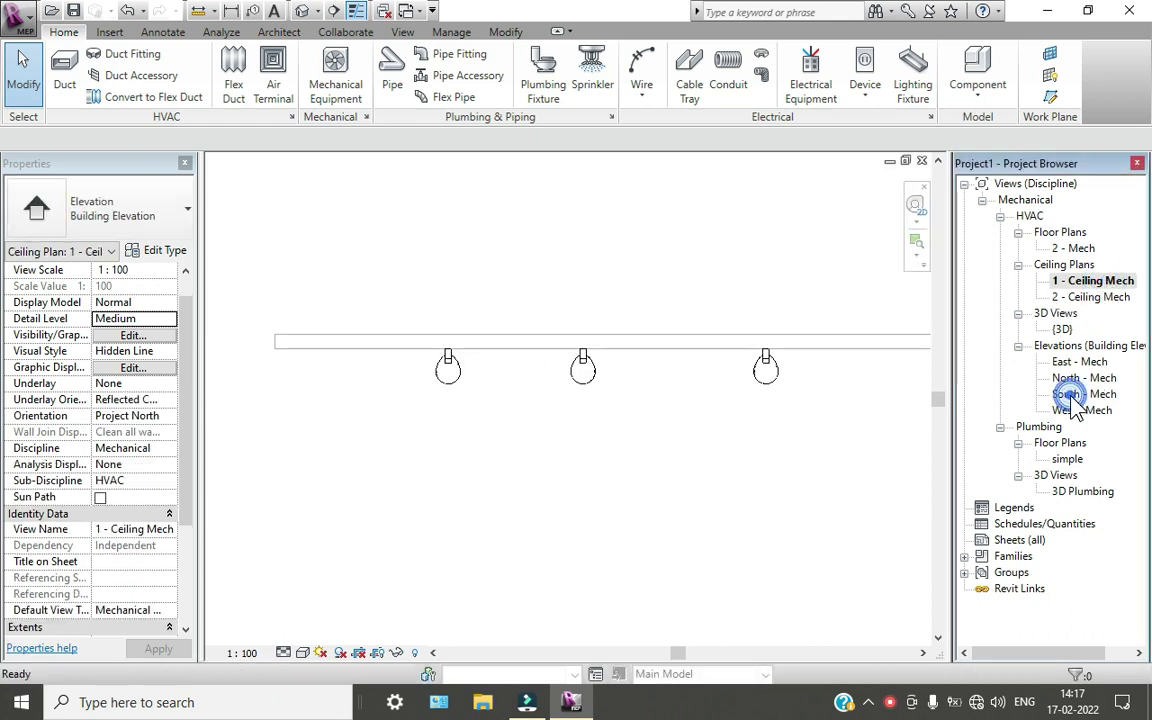
{"action": "double_click", "coordinate": [1066, 460]}
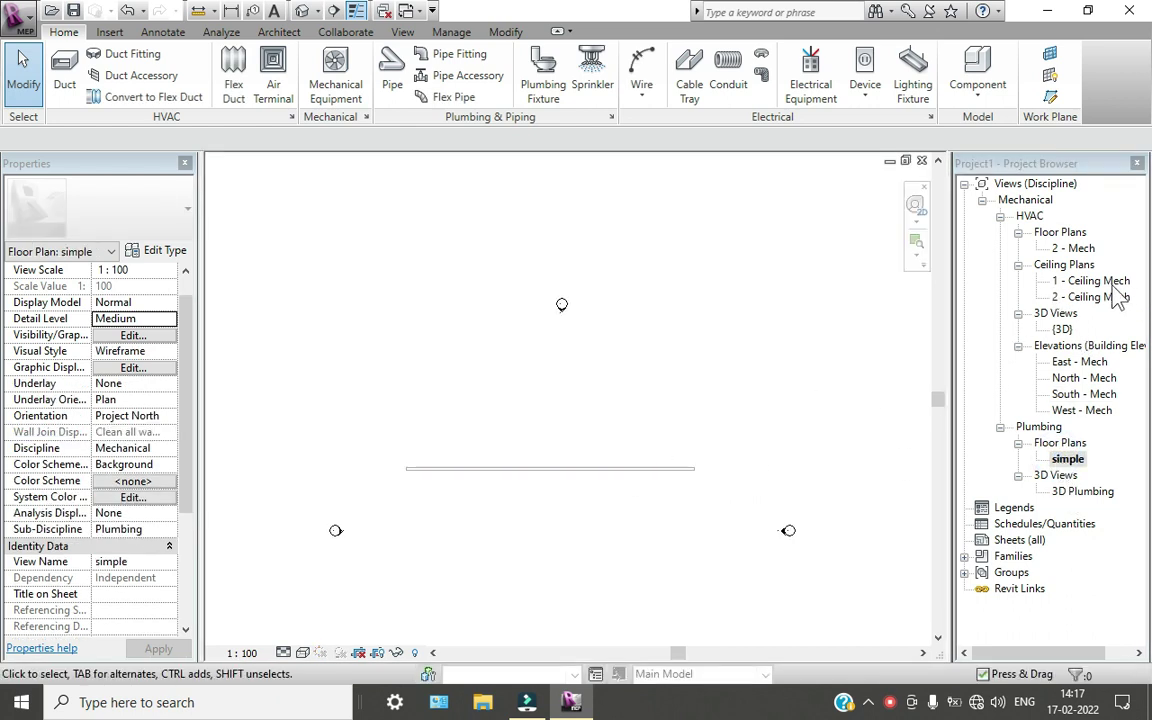
{"action": "double_click", "coordinate": [1090, 281]}
{"action": "scroll", "coordinate": [483, 417], "scroll_direction": "up", "scroll_amount": 3}
{"action": "left_click", "coordinate": [437, 324]}
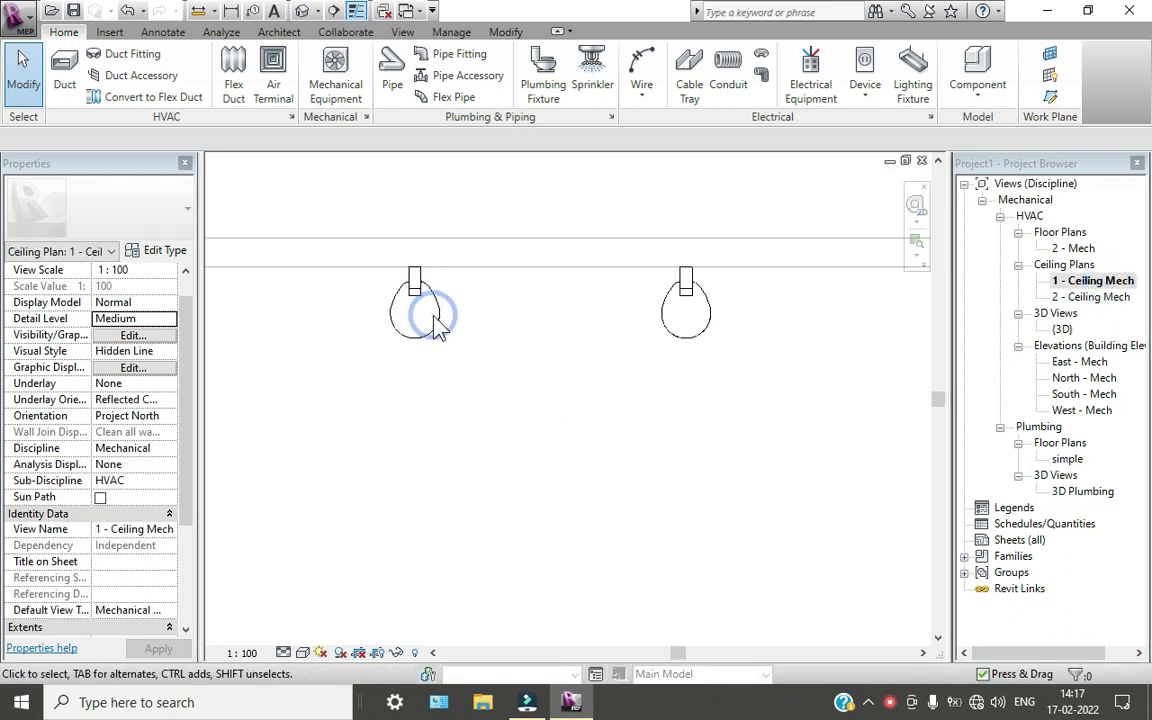
{"action": "left_click", "coordinate": [305, 12]}
{"action": "double_click", "coordinate": [1067, 459]}
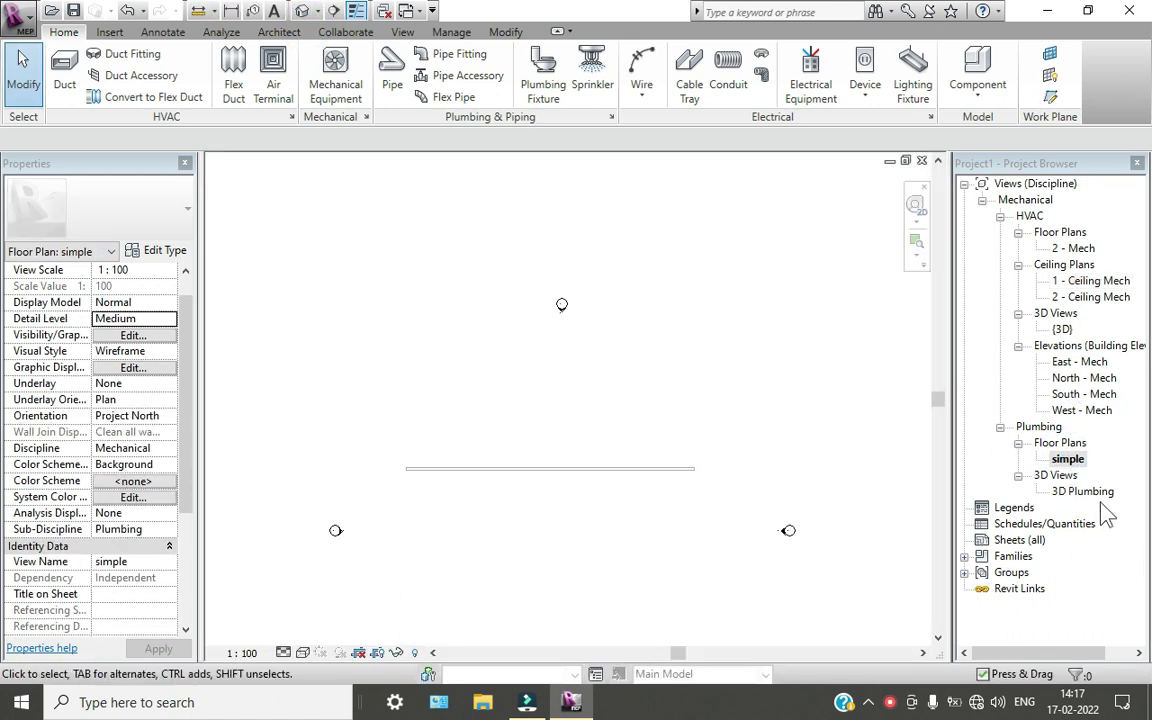
In the 3D Plumbing view, draw a 40 mm PVC pipe at 2000 mm offset from the first water closet's pipe end to the middle one's
{"action": "double_click", "coordinate": [1068, 491]}
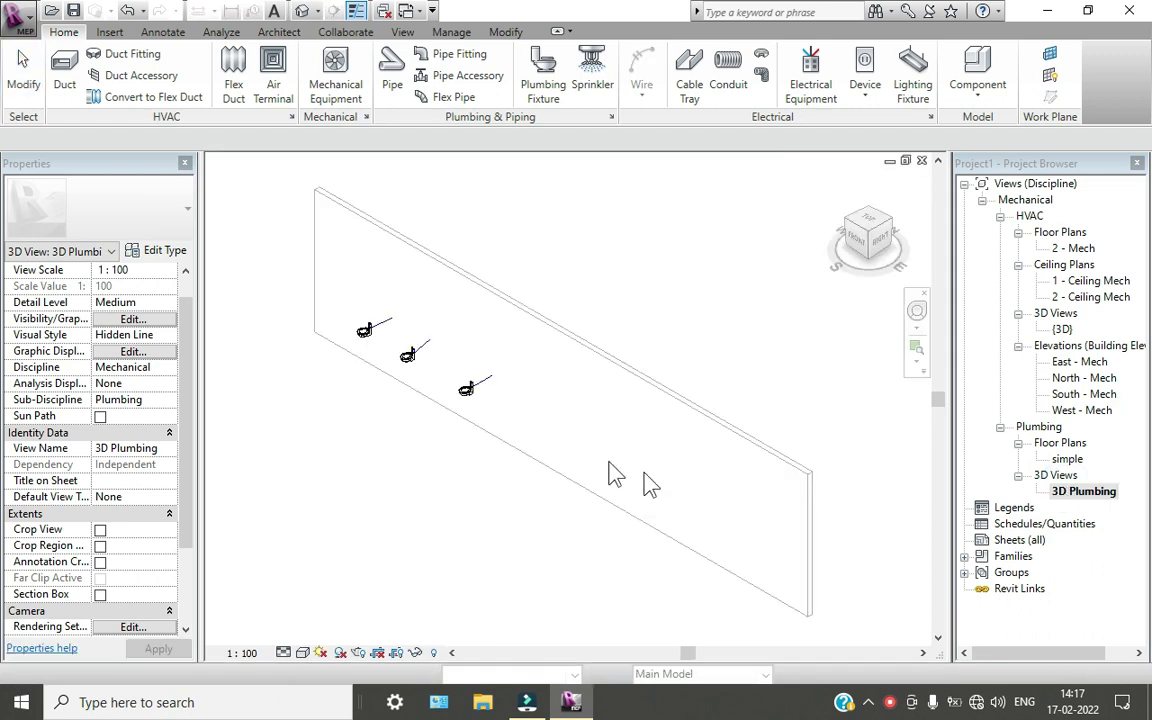
{"action": "scroll", "coordinate": [414, 390], "scroll_direction": "up", "scroll_amount": 10}
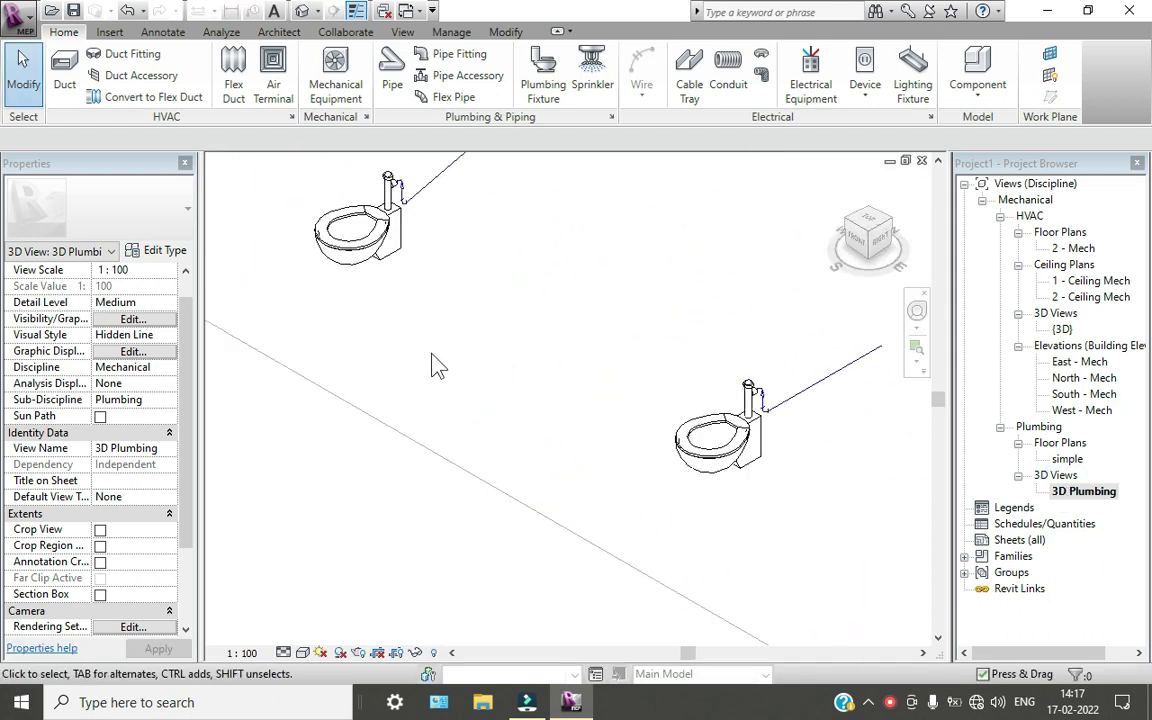
{"action": "middle_click_drag", "start_coordinate": [443, 394], "coordinate": [517, 575]}
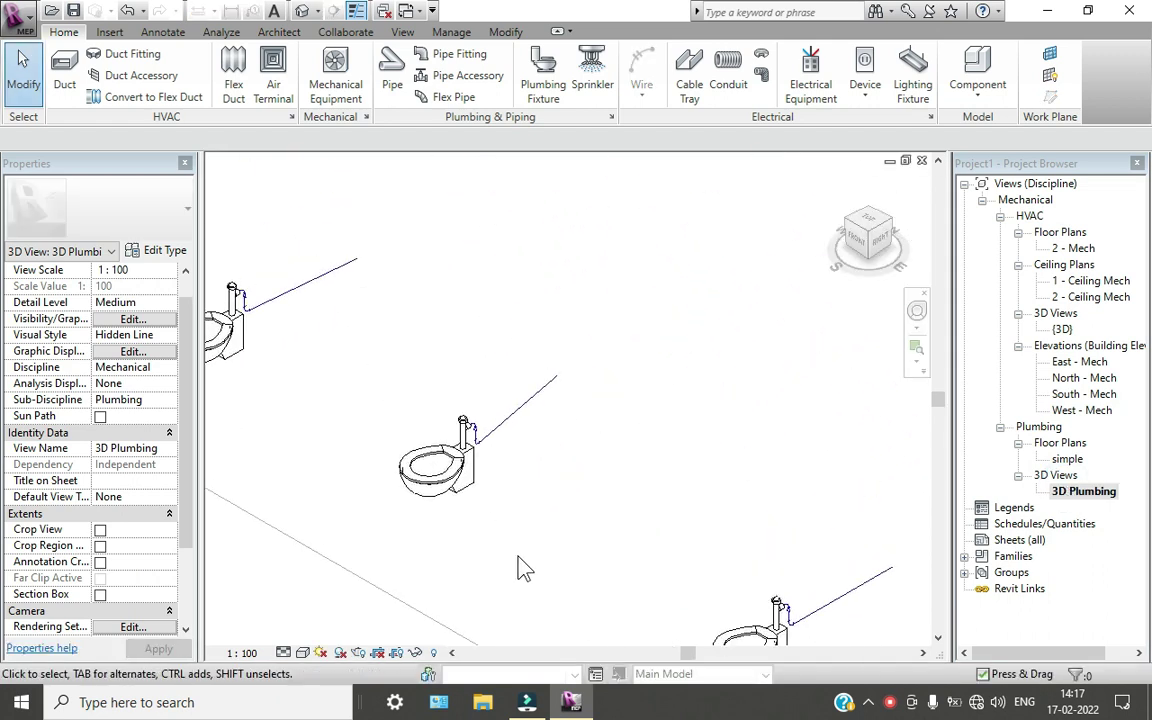
{"action": "left_click", "coordinate": [390, 74]}
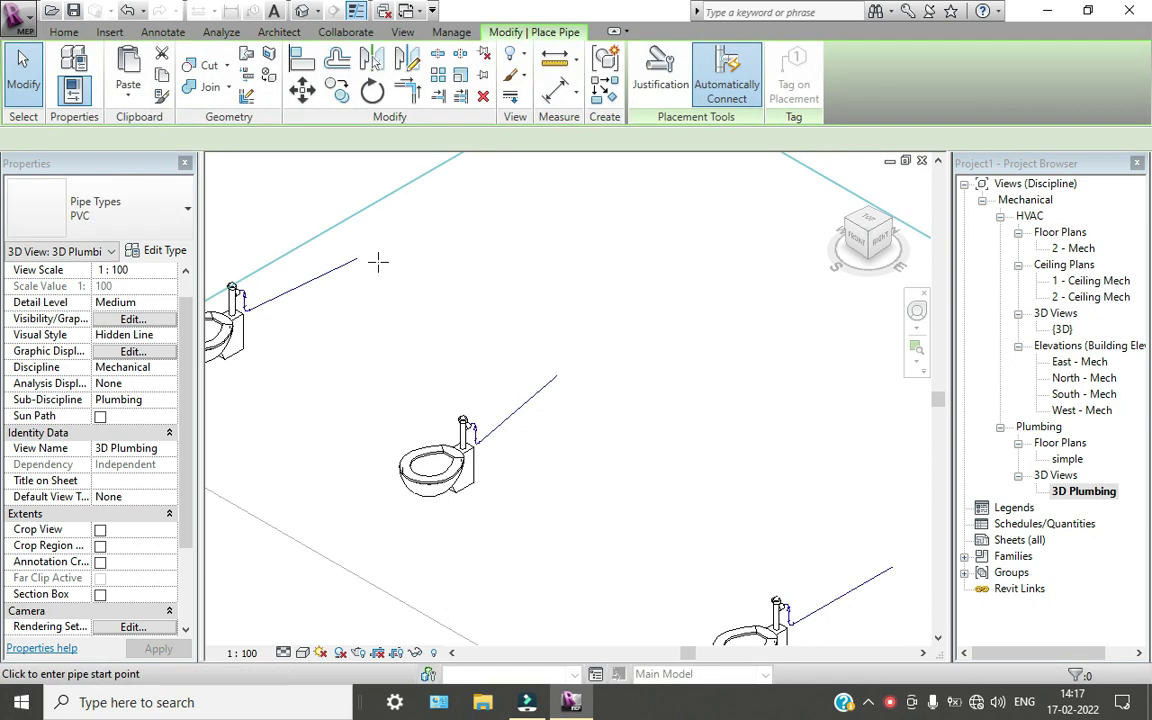
{"action": "scroll", "coordinate": [535, 437], "scroll_direction": "down", "scroll_amount": 3}
{"action": "middle_click_drag", "start_coordinate": [535, 437], "coordinate": [571, 337]}
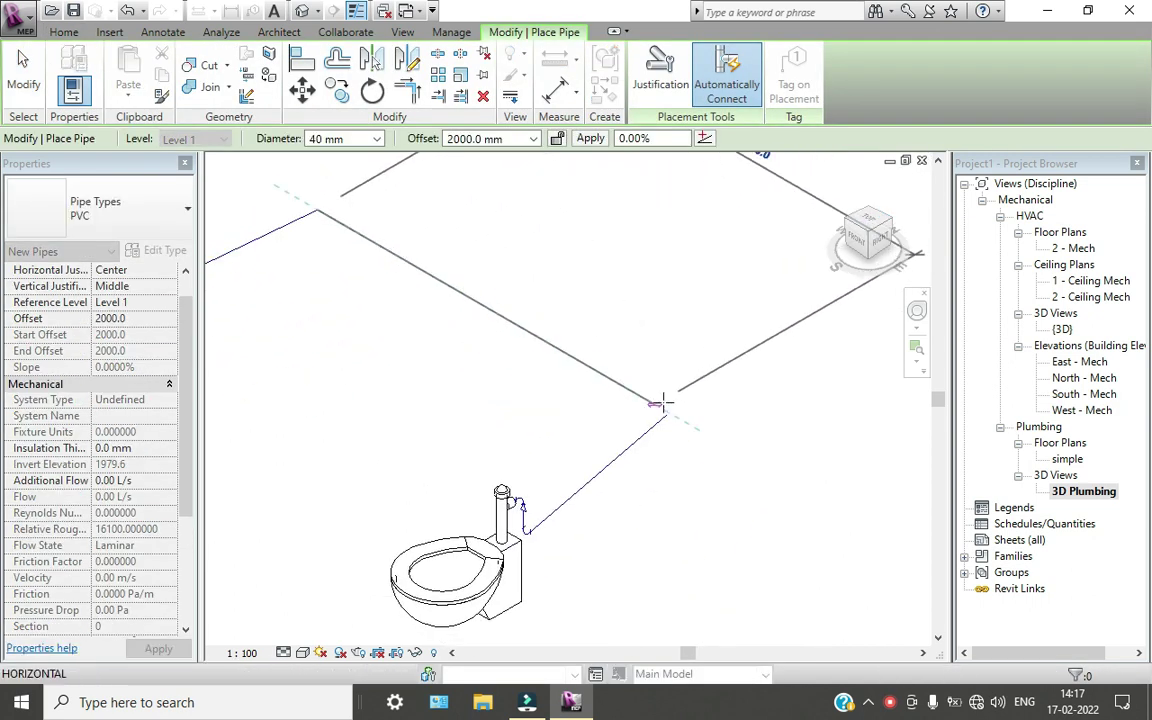
{"action": "scroll", "coordinate": [667, 415], "scroll_direction": "up", "scroll_amount": 3}
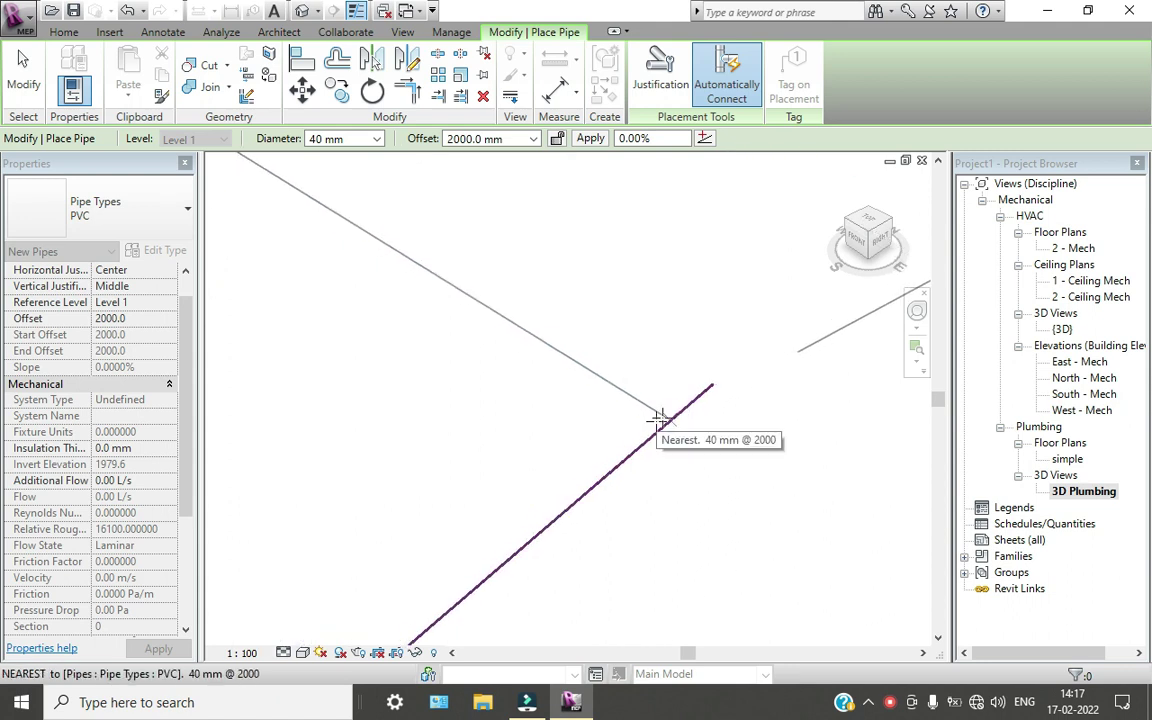
{"action": "left_click", "coordinate": [703, 392]}
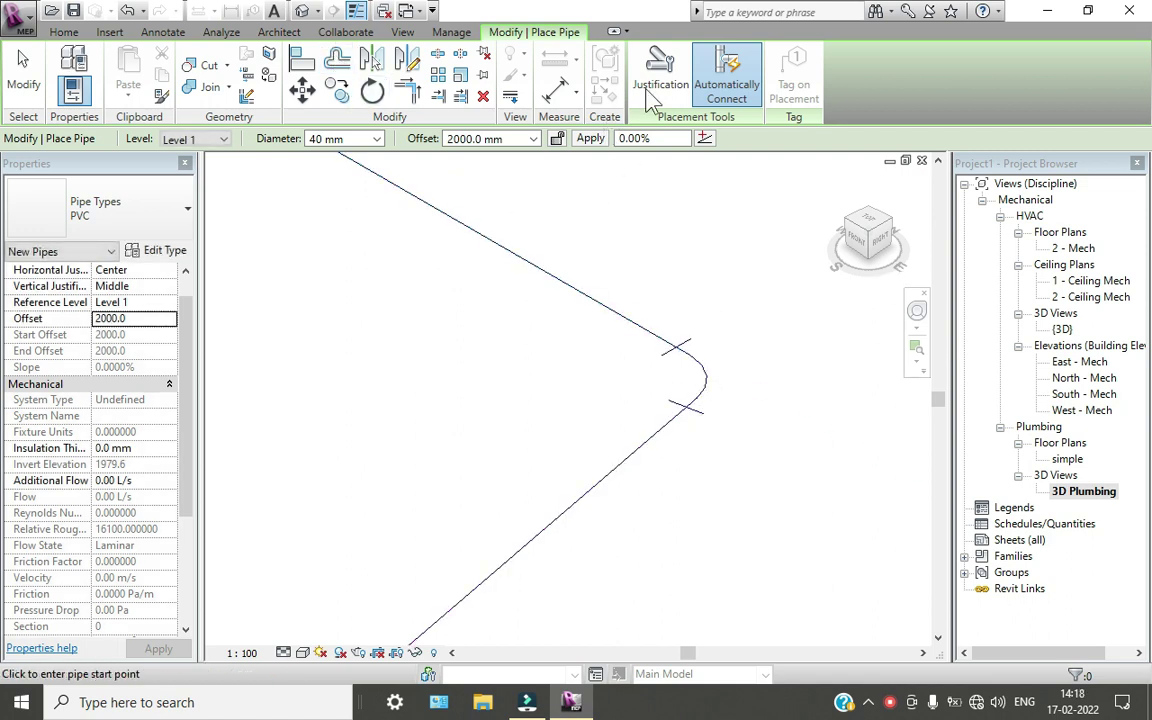
Draw a 40 mm PVC main pipe from the middle water closet's elbow to the last water closet's pipe and about 2000 mm beyond it
{"action": "left_click", "coordinate": [82, 33]}
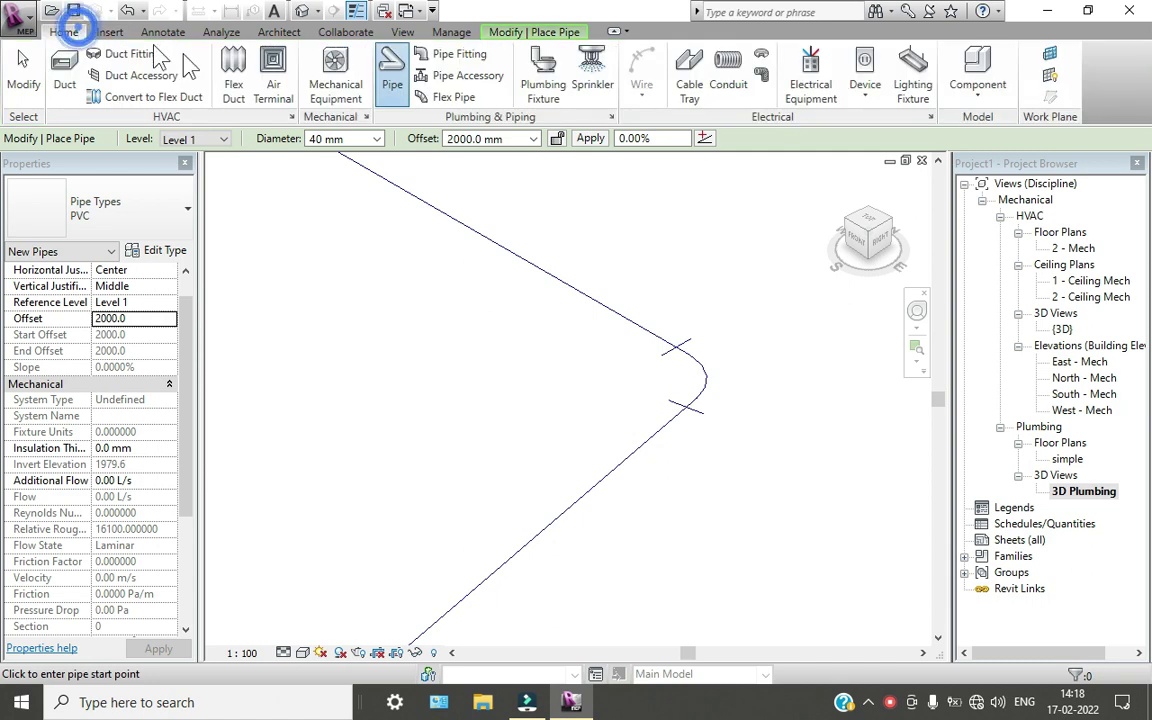
{"action": "left_click", "coordinate": [391, 80]}
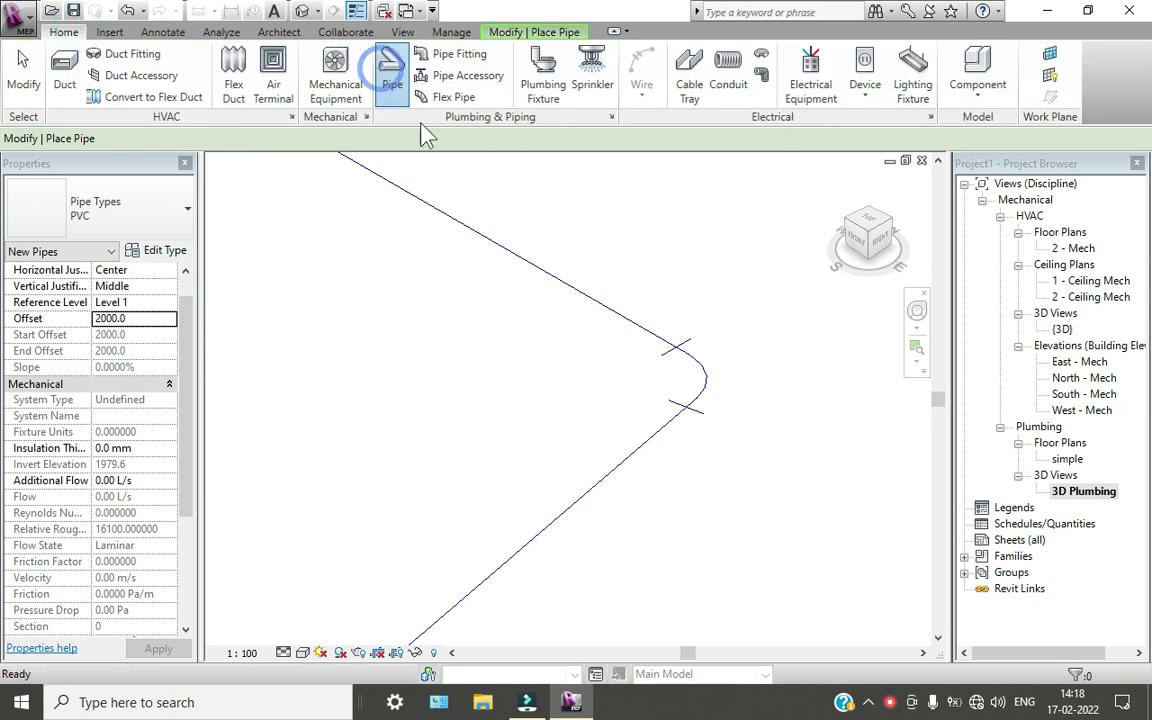
{"action": "left_click", "coordinate": [705, 380]}
{"action": "middle_click_drag", "start_coordinate": [825, 458], "coordinate": [740, 437]}
{"action": "scroll", "coordinate": [685, 402], "scroll_direction": "down", "scroll_amount": 3}
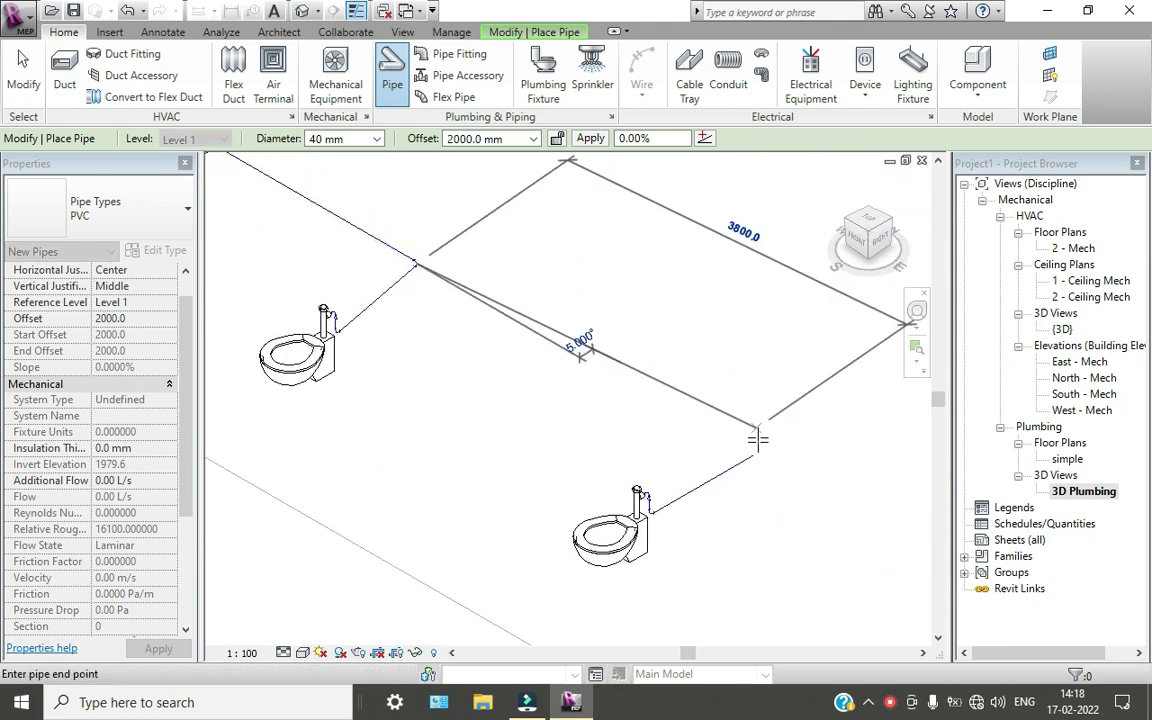
{"action": "left_click", "coordinate": [753, 455]}
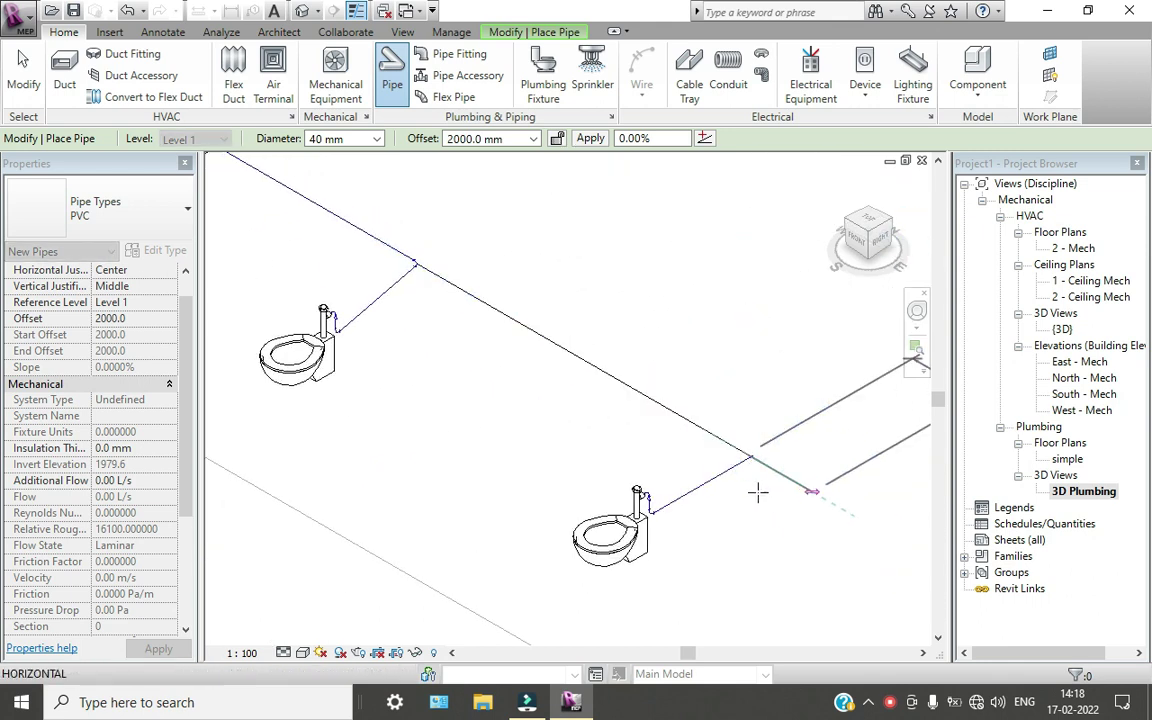
{"action": "middle_click_drag", "start_coordinate": [796, 500], "coordinate": [556, 415]}
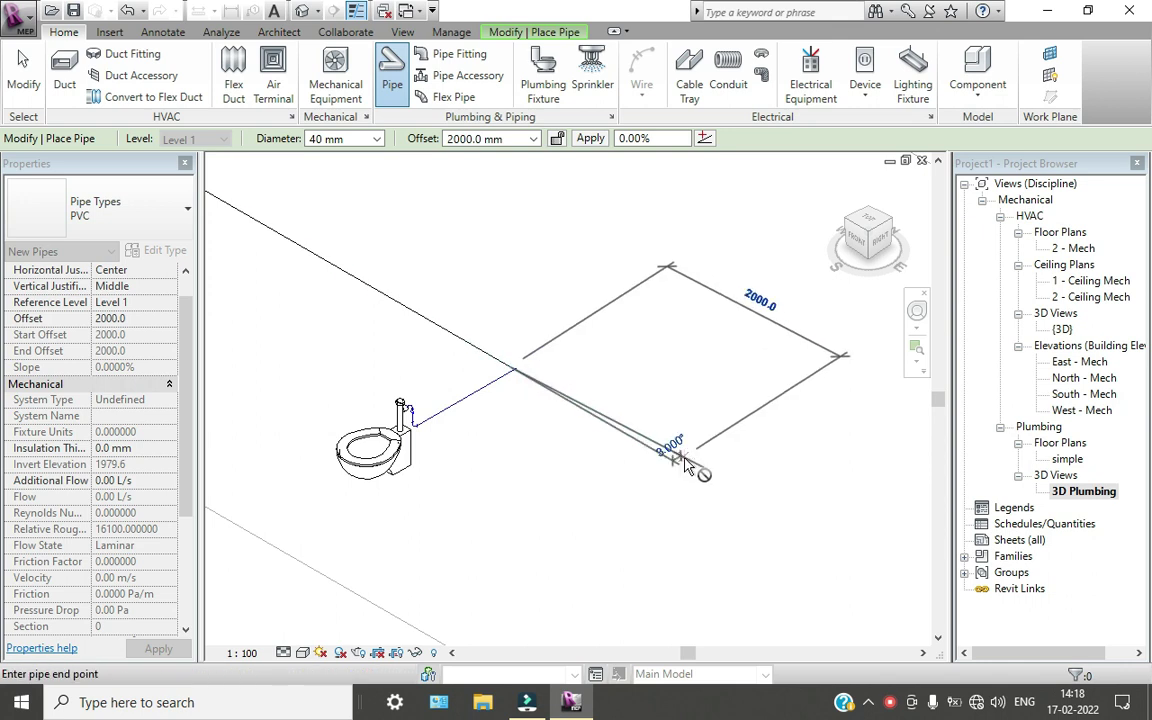
{"action": "key", "text": "Escape"}
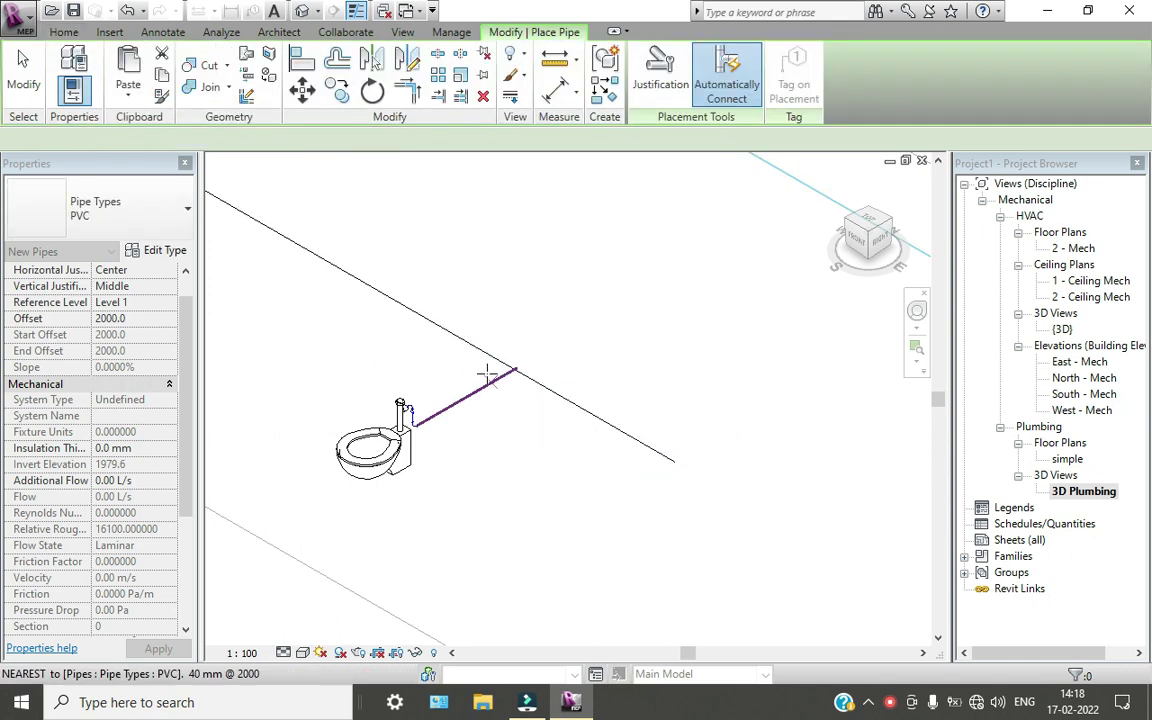
{"action": "scroll", "coordinate": [591, 393], "scroll_direction": "up", "scroll_amount": 4}
{"action": "key", "text": "Escape"}
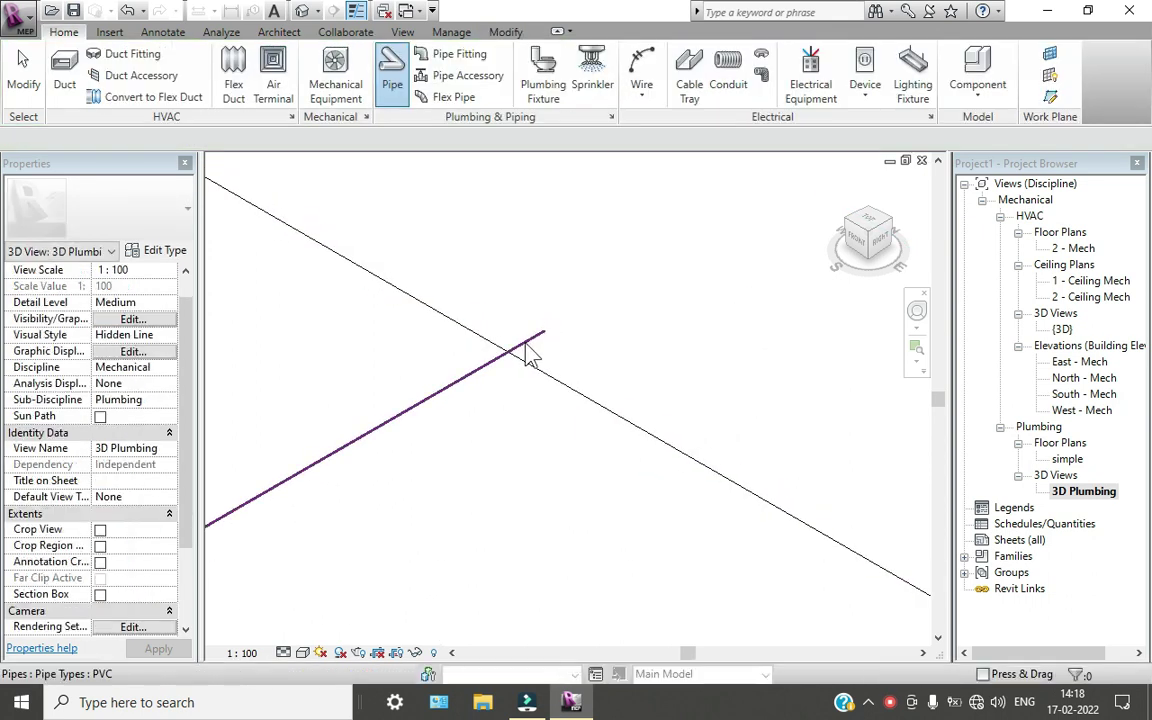
Join the last water closet's branch pipe to the main pipe with a tee by moving its end onto the run
{"action": "left_click_drag", "start_coordinate": [538, 337], "coordinate": [510, 352]}
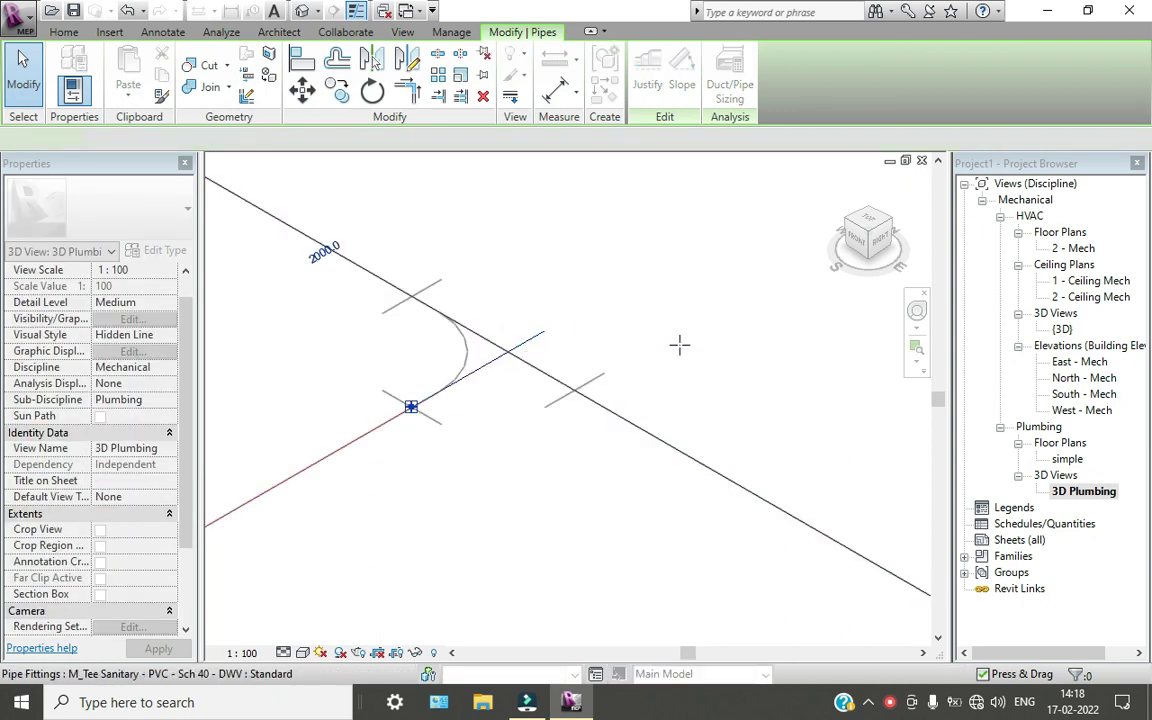
{"action": "scroll", "coordinate": [628, 344], "scroll_direction": "down", "scroll_amount": 3}
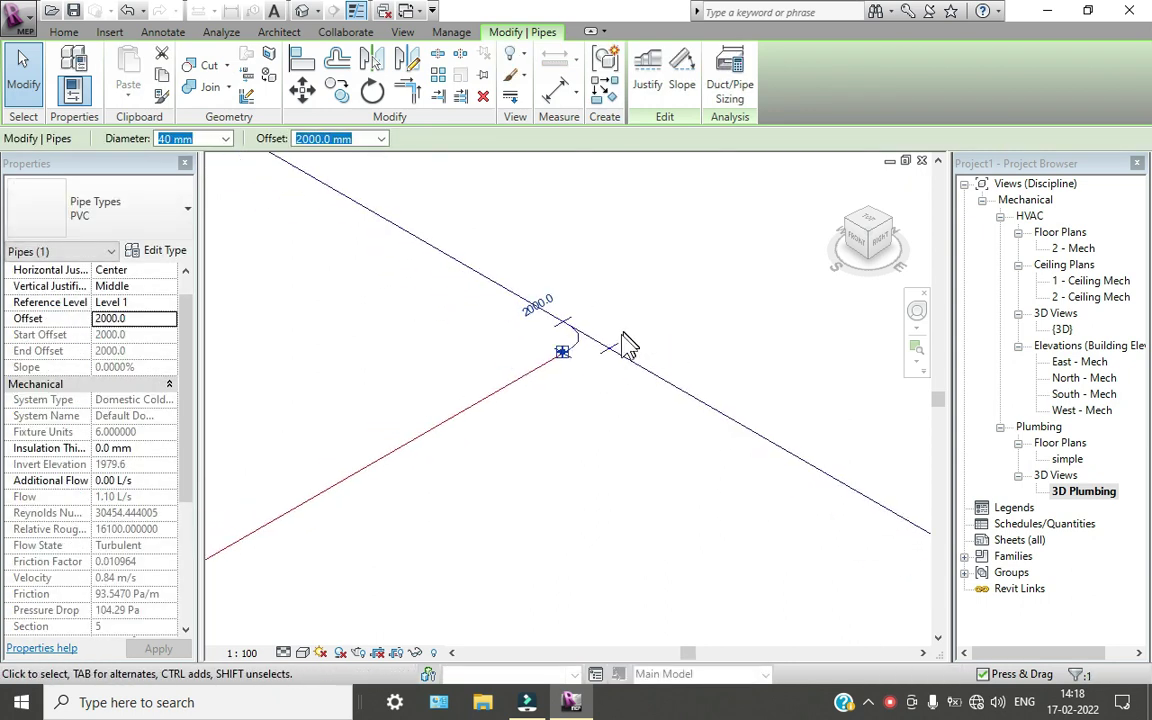
{"action": "left_click", "coordinate": [579, 435]}
Try to connect the main pipe's open end to the middle water closet's elbow by moving it along the pipe's axis
{"action": "middle_click_drag", "start_coordinate": [579, 435], "coordinate": [509, 399]}
{"action": "scroll", "coordinate": [489, 373], "scroll_direction": "down", "scroll_amount": 4}
{"action": "middle_click_drag", "start_coordinate": [700, 520], "coordinate": [470, 437]}
{"action": "scroll", "coordinate": [470, 437], "scroll_direction": "up", "scroll_amount": 8}
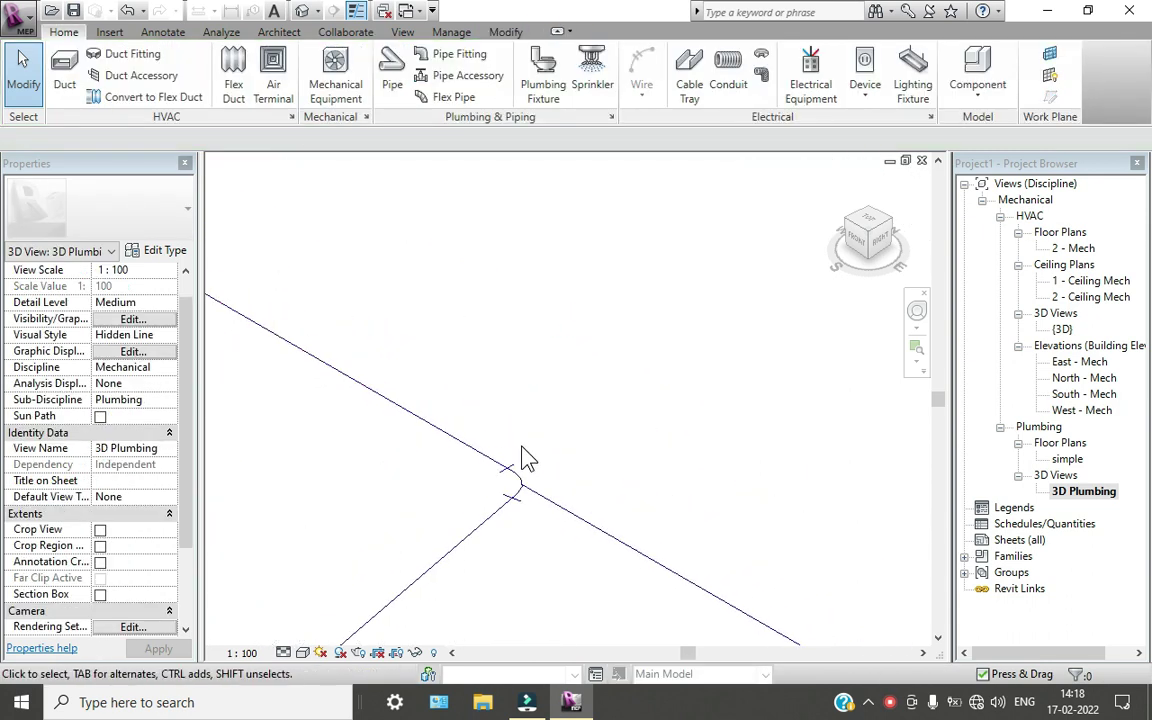
{"action": "left_click", "coordinate": [490, 518]}
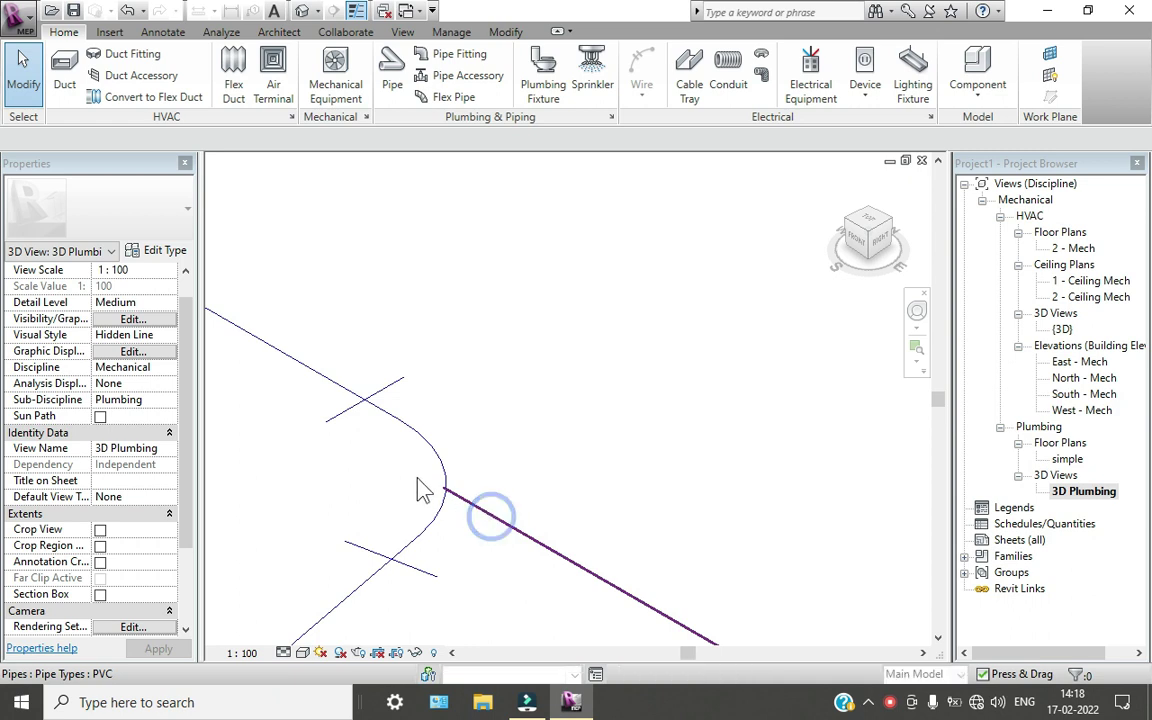
{"action": "scroll", "coordinate": [419, 483], "scroll_direction": "up", "scroll_amount": 2}
{"action": "left_click_drag", "start_coordinate": [480, 508], "coordinate": [480, 462]}
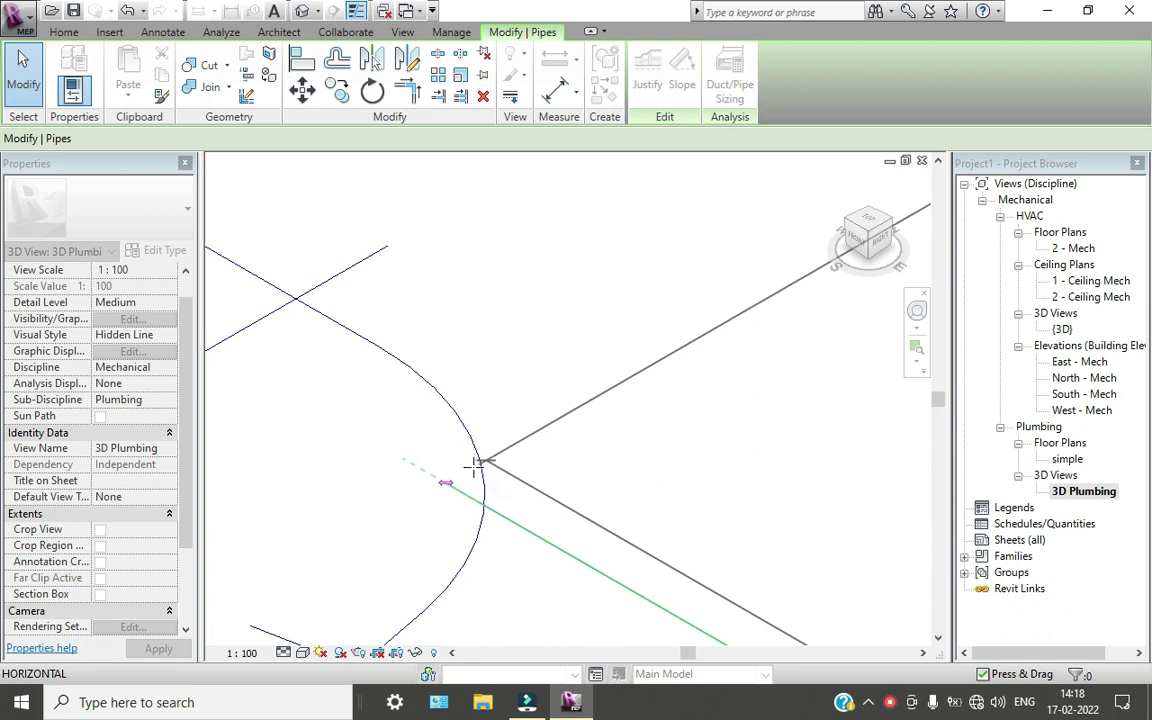
{"action": "left_click_drag", "start_coordinate": [478, 490], "coordinate": [472, 497]}
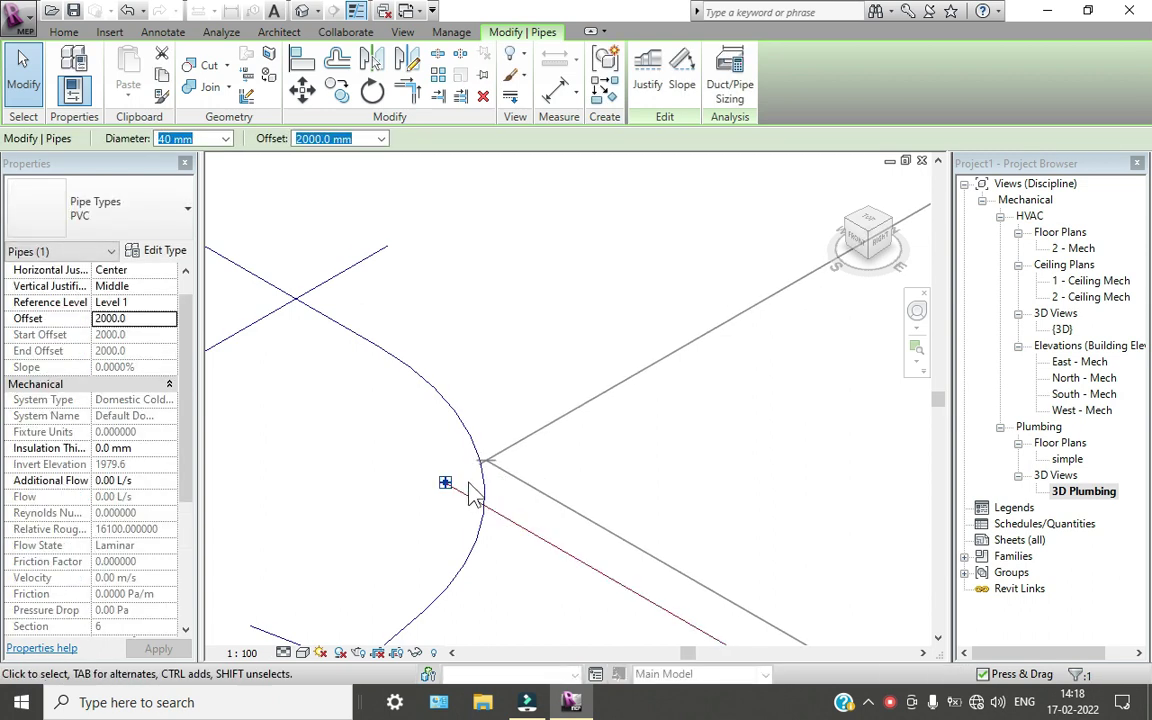
{"action": "left_click", "coordinate": [502, 477]}
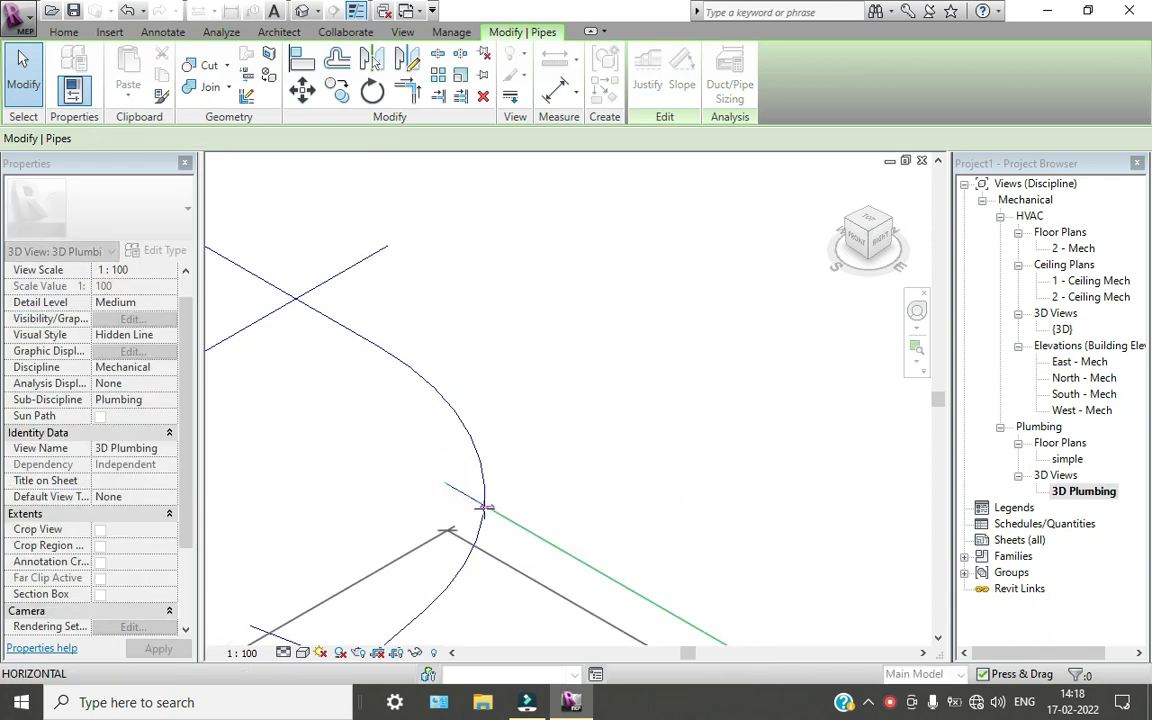
{"action": "key", "text": "Escape"}
{"action": "key", "text": "Escape"}
{"action": "scroll", "coordinate": [480, 535], "scroll_direction": "up", "scroll_amount": 3}
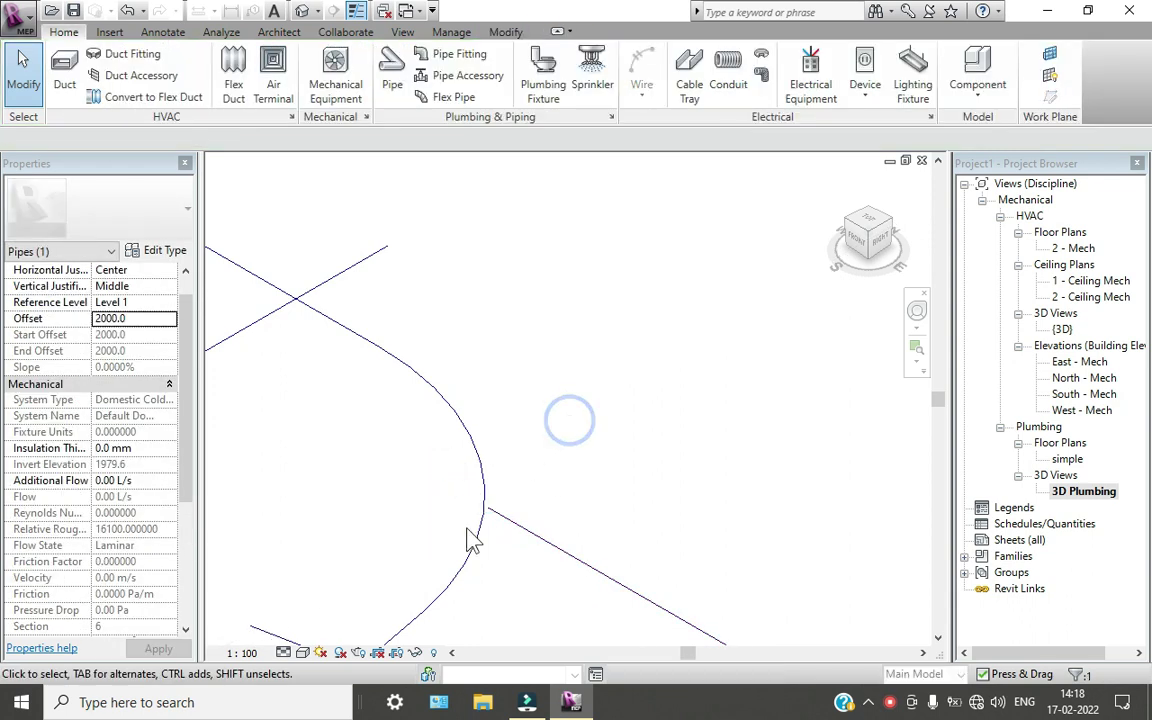
Move the main pipe's open end onto the curve of the middle water closet's elbow
{"action": "scroll", "coordinate": [505, 495], "scroll_direction": "up", "scroll_amount": 3}
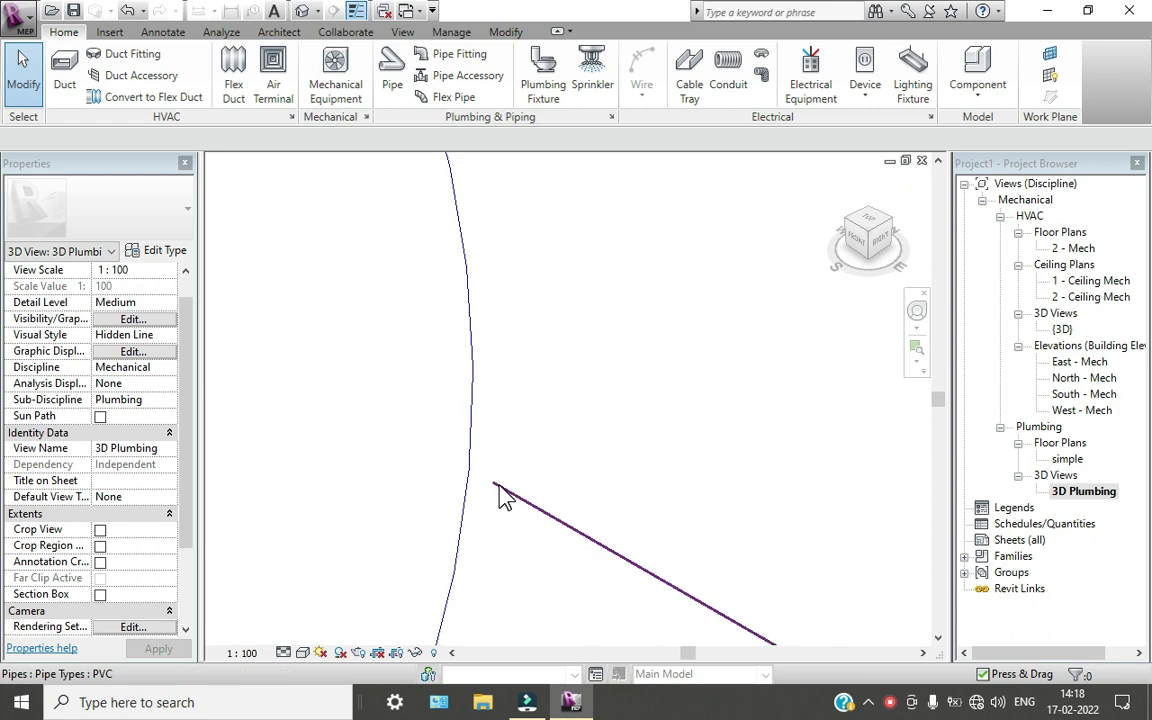
{"action": "left_click", "coordinate": [500, 490]}
{"action": "left_click_drag", "start_coordinate": [494, 483], "coordinate": [472, 470]}
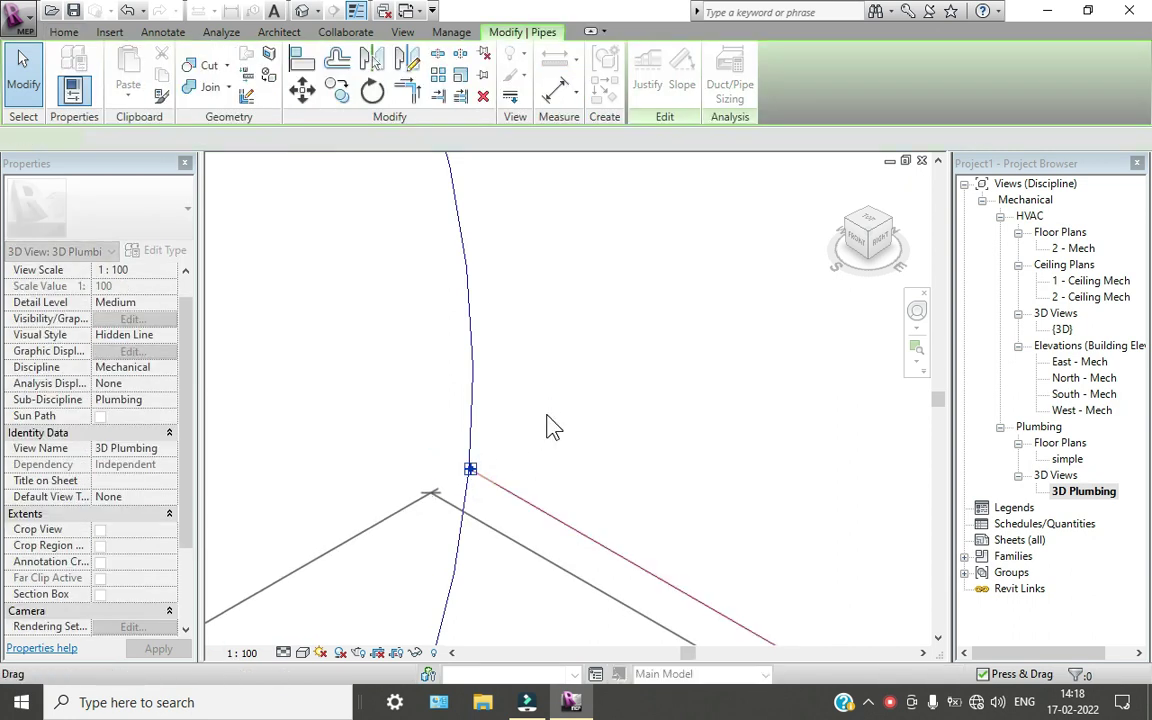
{"action": "key", "text": "Escape"}
{"action": "scroll", "coordinate": [548, 424], "scroll_direction": "down", "scroll_amount": 3}
{"action": "scroll", "coordinate": [548, 424], "scroll_direction": "down", "scroll_amount": 3}
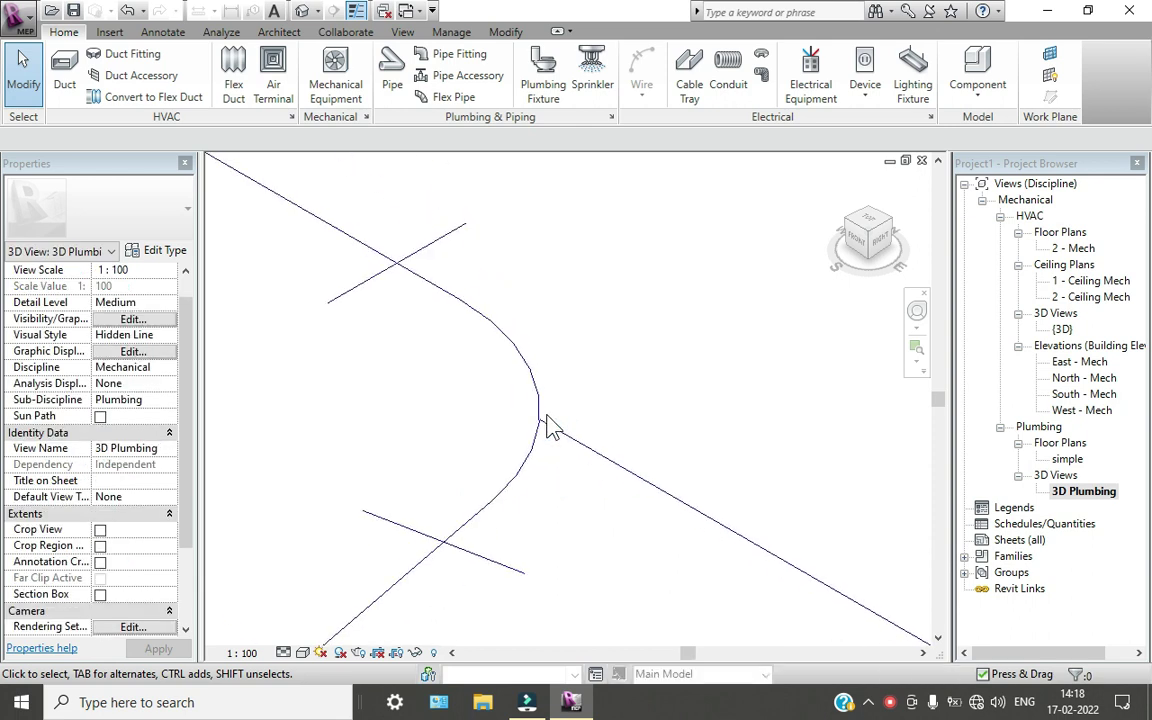
Delete the elbow at the middle water closet's branch and pull the main pipe's open end away from the junction
{"action": "left_click", "coordinate": [532, 477]}
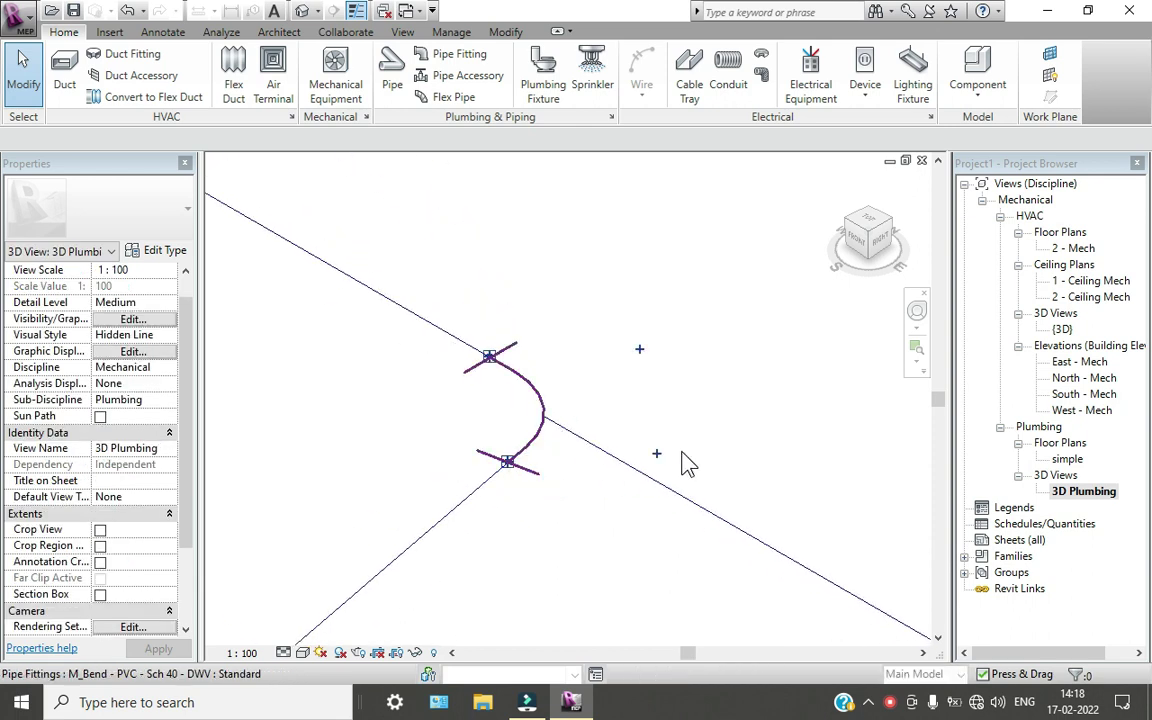
{"action": "key", "text": "Delete"}
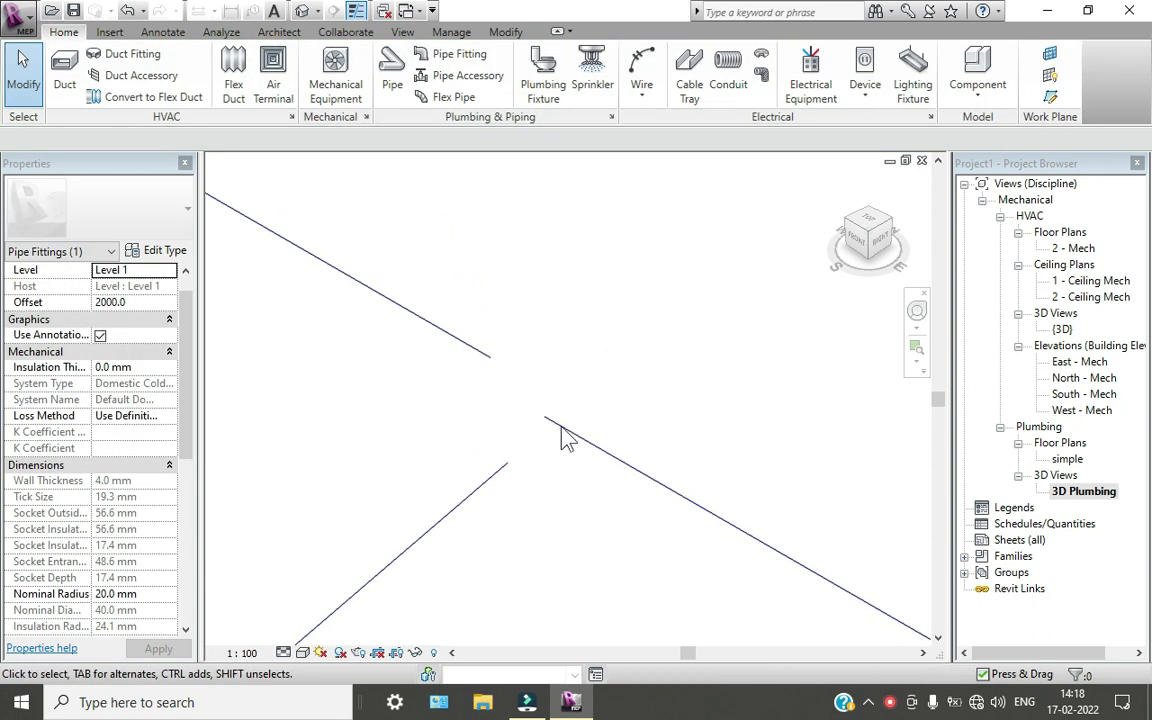
{"action": "left_click_drag", "start_coordinate": [543, 419], "coordinate": [492, 368]}
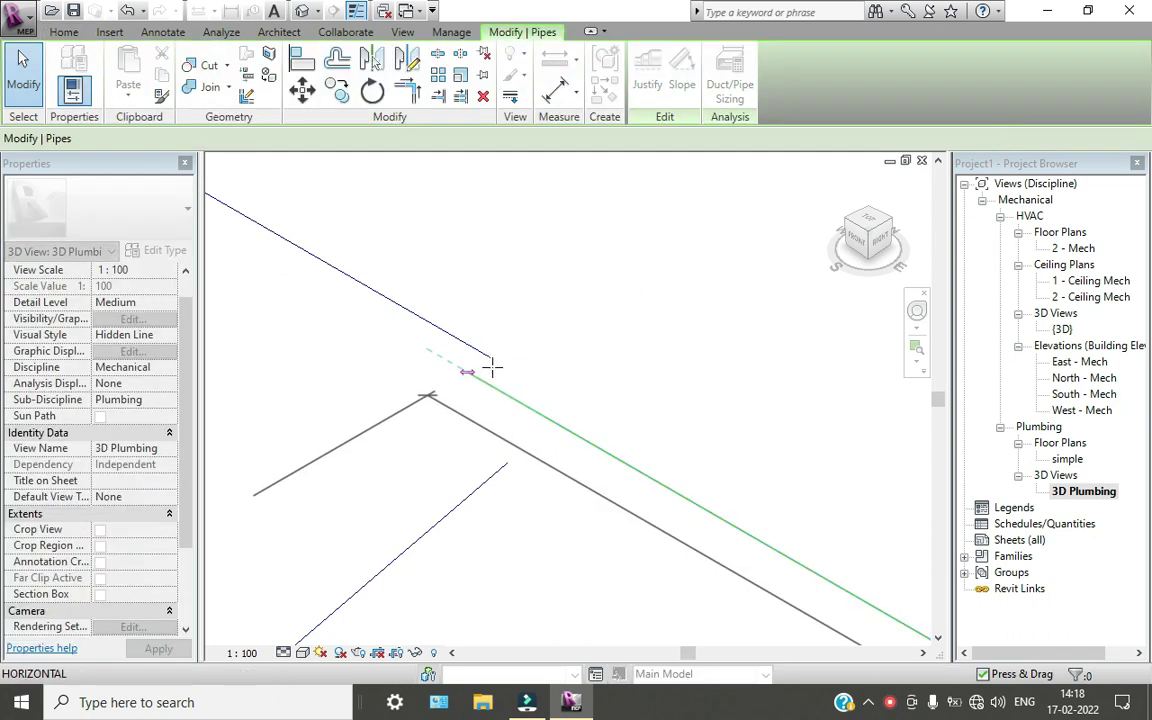
{"action": "mouse_move", "coordinate": [572, 462]}
{"action": "left_mouse_down"}
{"action": "mouse_move", "coordinate": [564, 445]}
{"action": "mouse_move", "coordinate": [560, 461]}
{"action": "left_mouse_up"}
{"action": "left_click", "coordinate": [522, 424]}
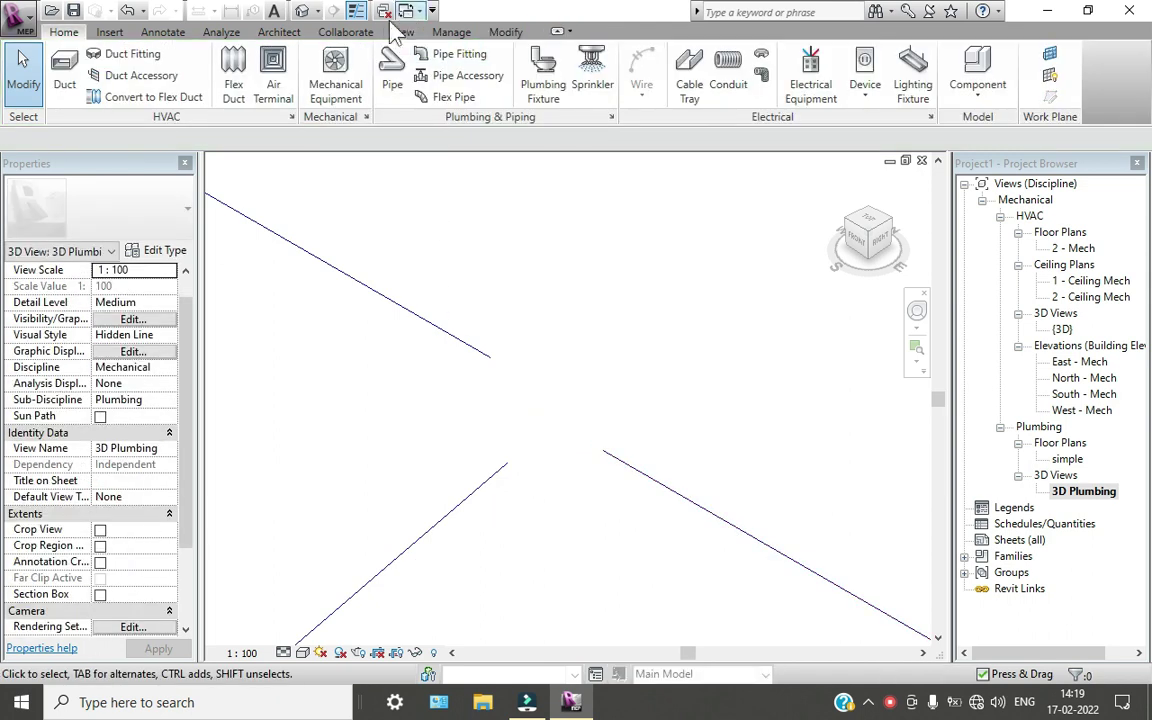
Try to draw a 40 mm PVC pipe at 2000 mm offset from the main pipe's end to the middle water closet's branch end
{"action": "left_click", "coordinate": [390, 68]}
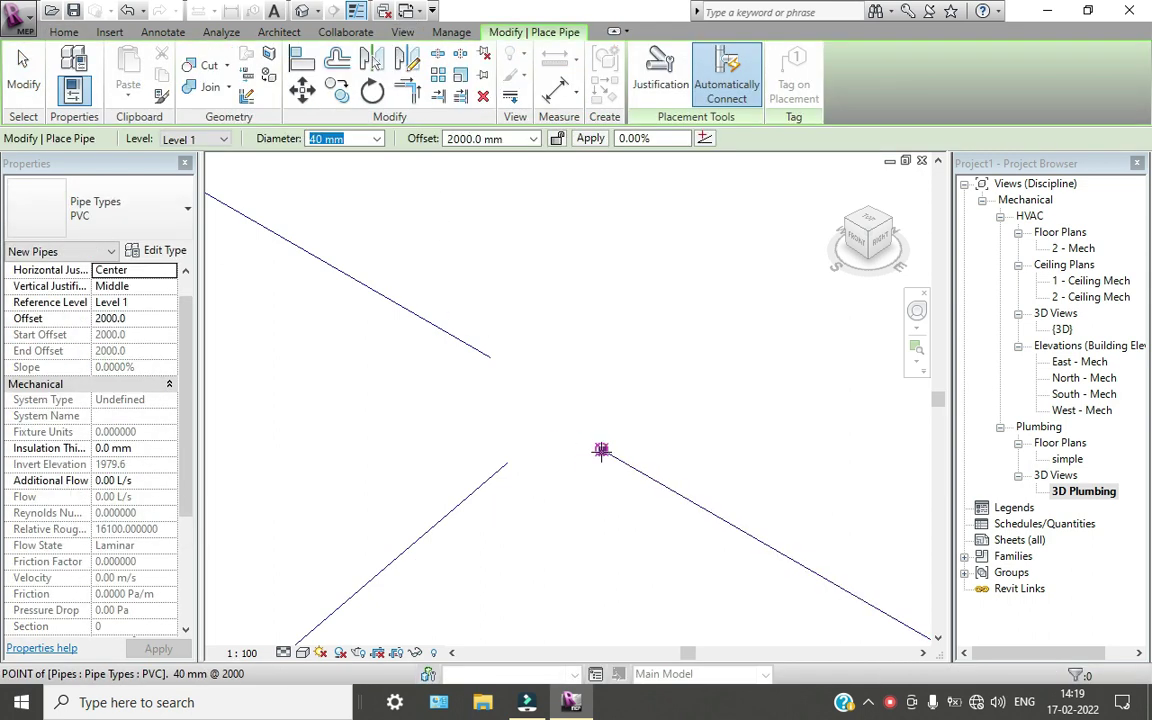
{"action": "left_click", "coordinate": [571, 450]}
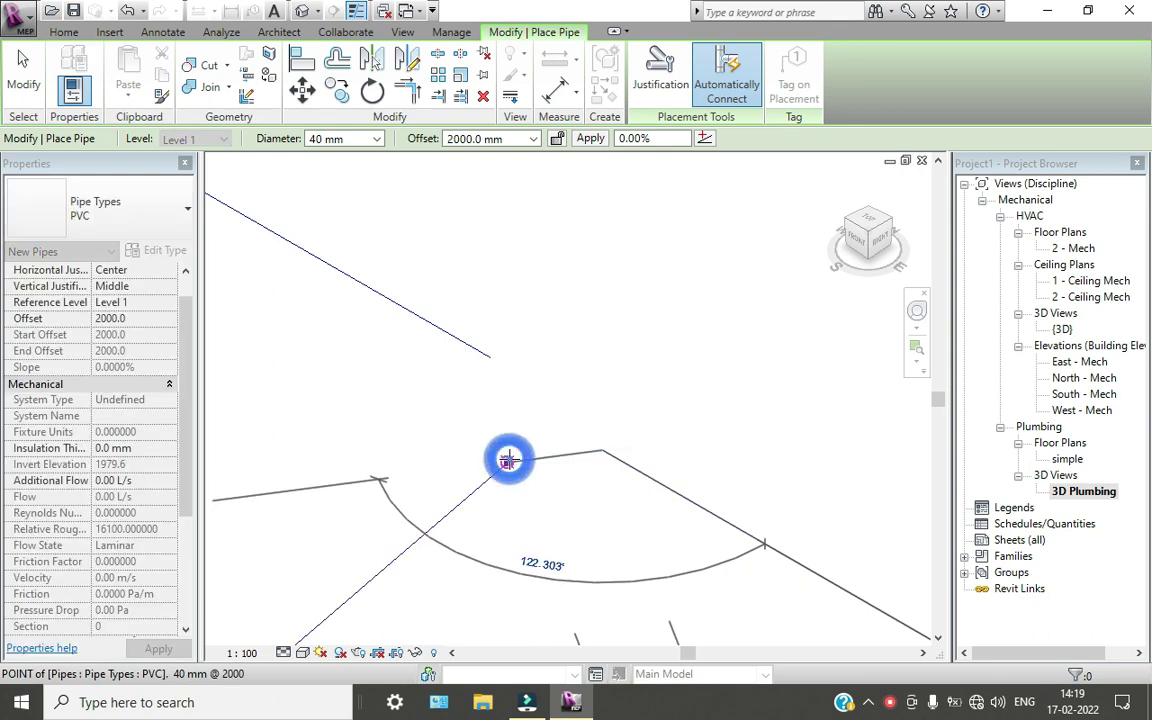
{"action": "left_click", "coordinate": [508, 459]}
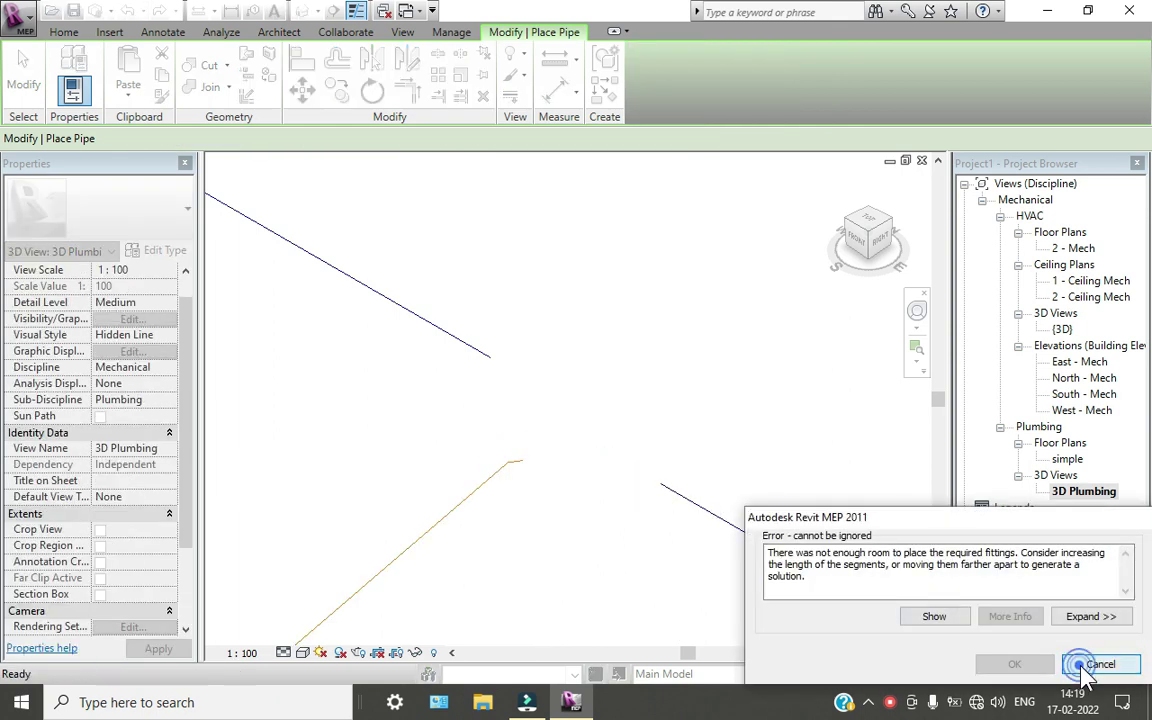
{"action": "left_click", "coordinate": [1100, 664]}
{"action": "key", "text": "Escape"}
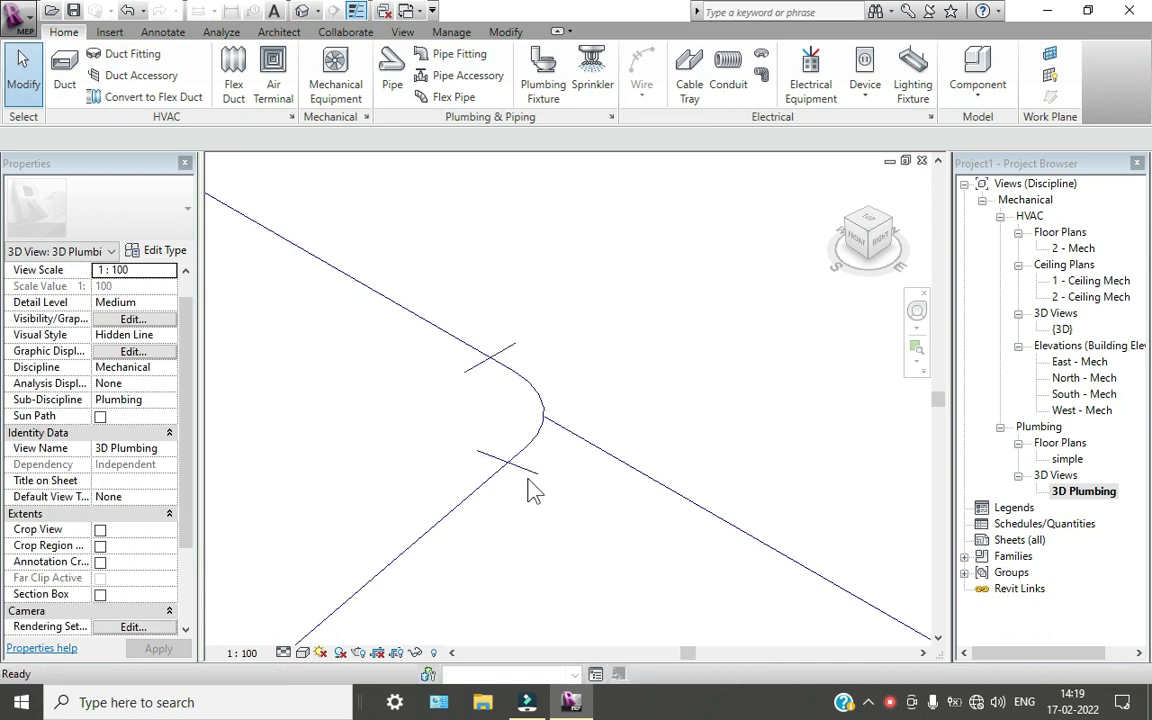
Try again to join the main pipe's open end to the middle water closet's elbow by moving it onto the bend
{"action": "scroll", "coordinate": [550, 430], "scroll_direction": "up", "scroll_amount": 5}
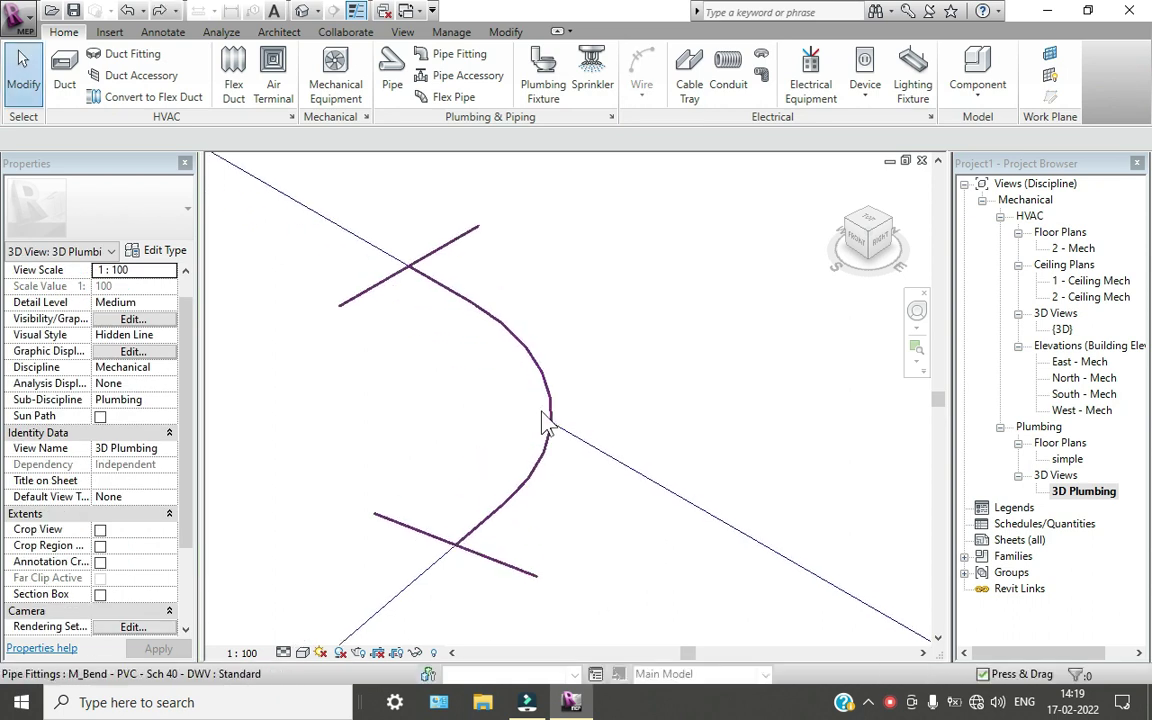
{"action": "left_click", "coordinate": [607, 473]}
{"action": "left_click_drag", "start_coordinate": [612, 480], "coordinate": [563, 466]}
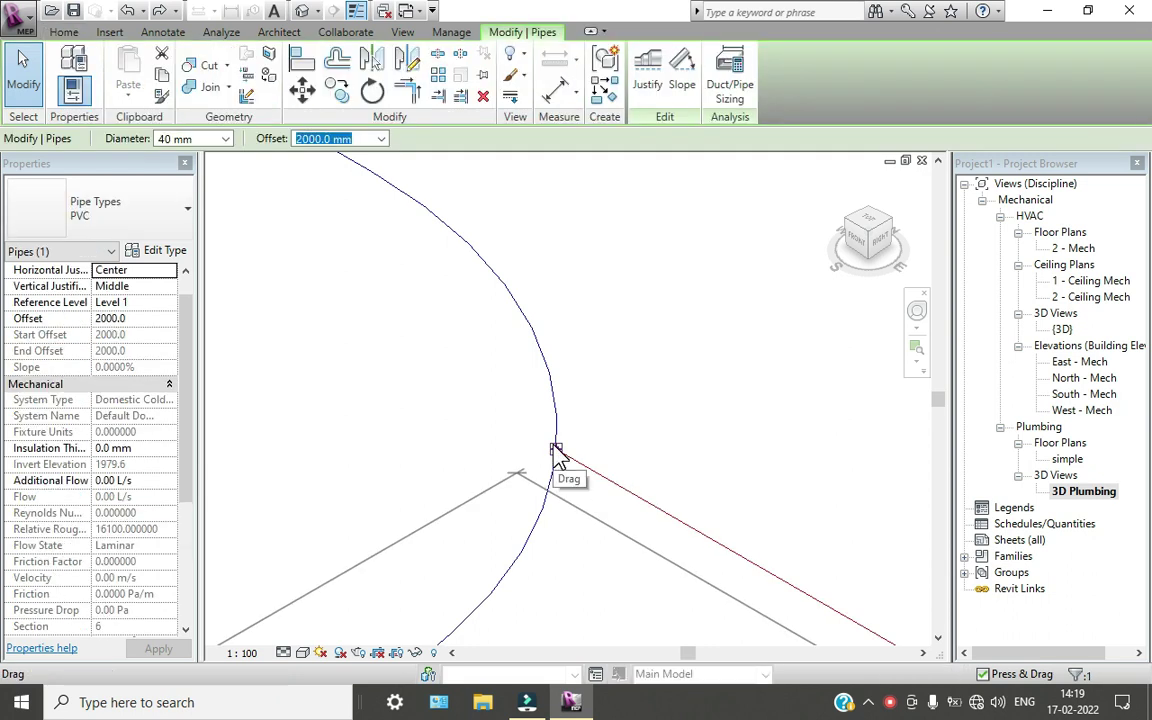
{"action": "left_click_drag", "start_coordinate": [604, 350], "coordinate": [620, 329]}
{"action": "left_click", "coordinate": [674, 490]}
{"action": "scroll", "coordinate": [510, 432], "scroll_direction": "down", "scroll_amount": 2}
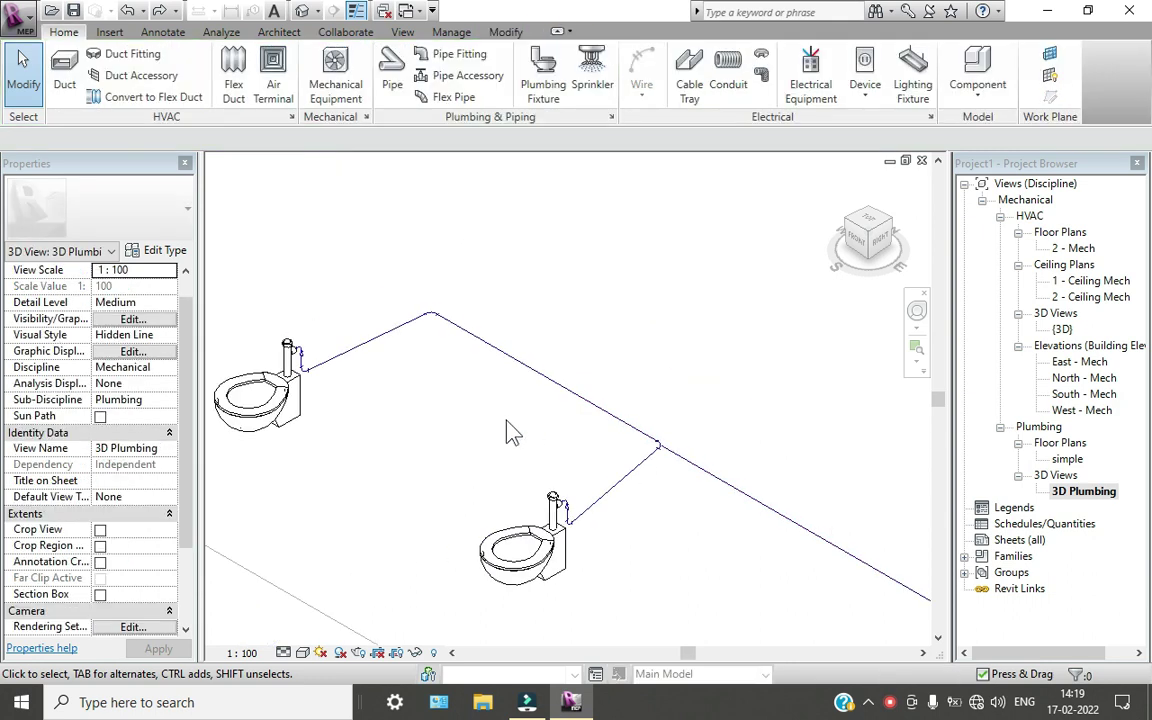
Set the 3D Plumbing view's visual style to Realistic and its detail level to Fine
{"action": "left_click", "coordinate": [356, 10]}
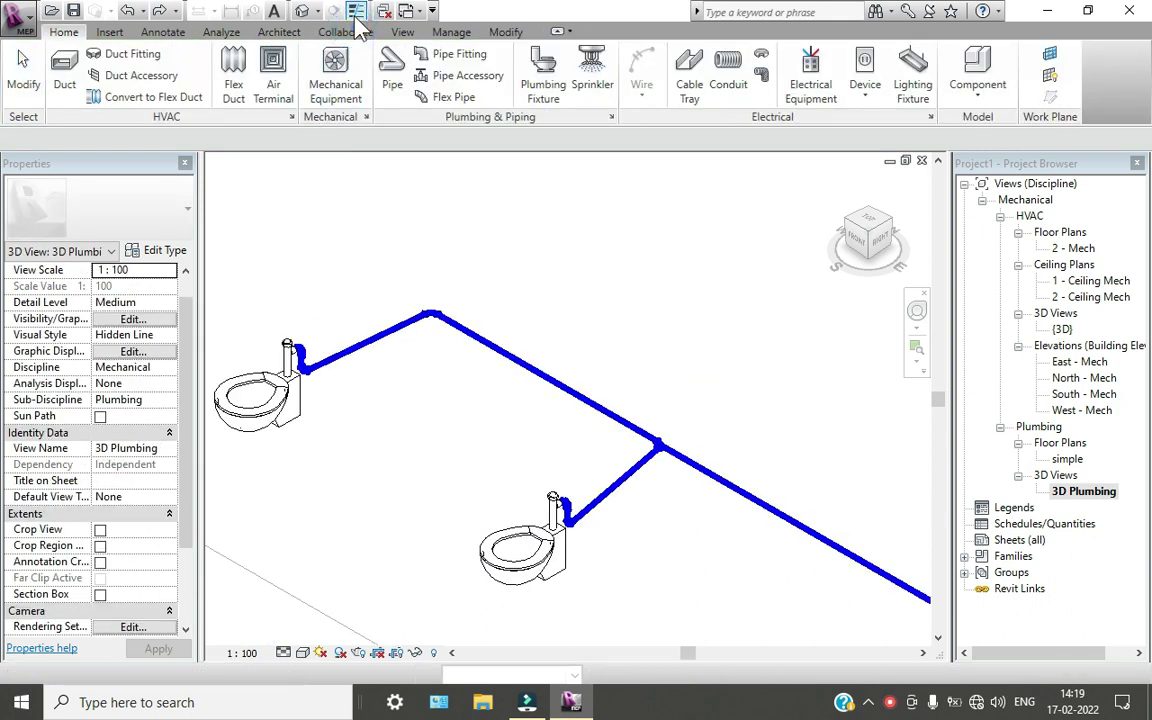
{"action": "left_click", "coordinate": [356, 10]}
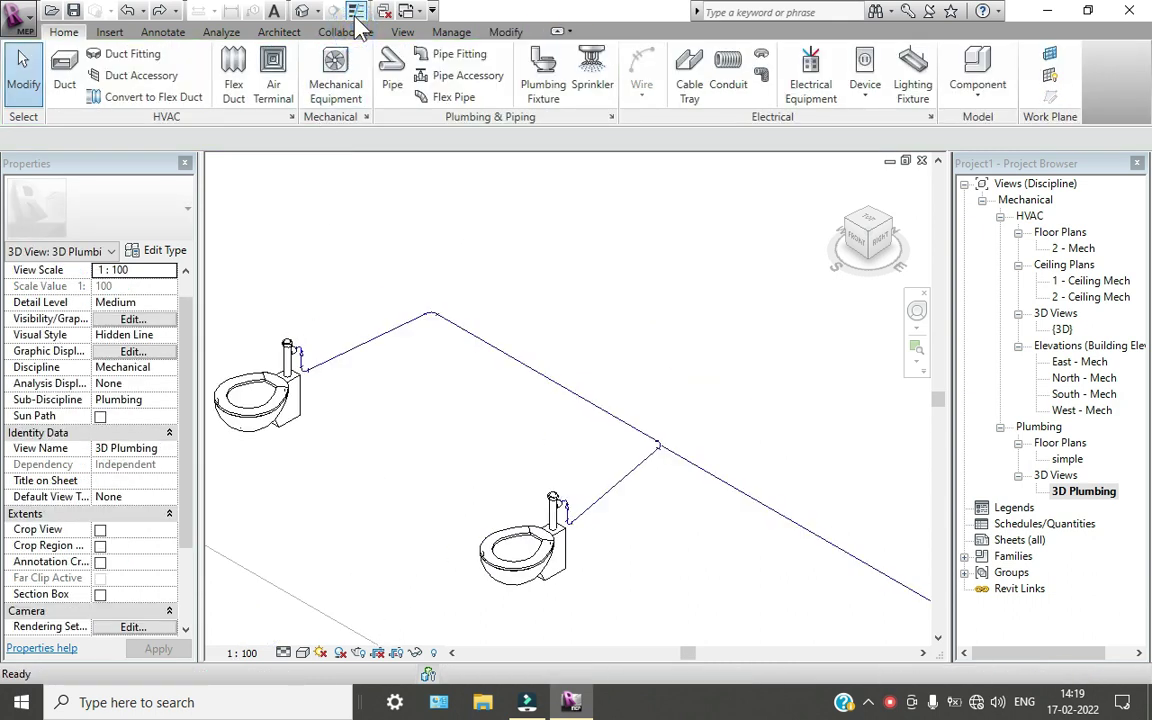
{"action": "left_click", "coordinate": [304, 652]}
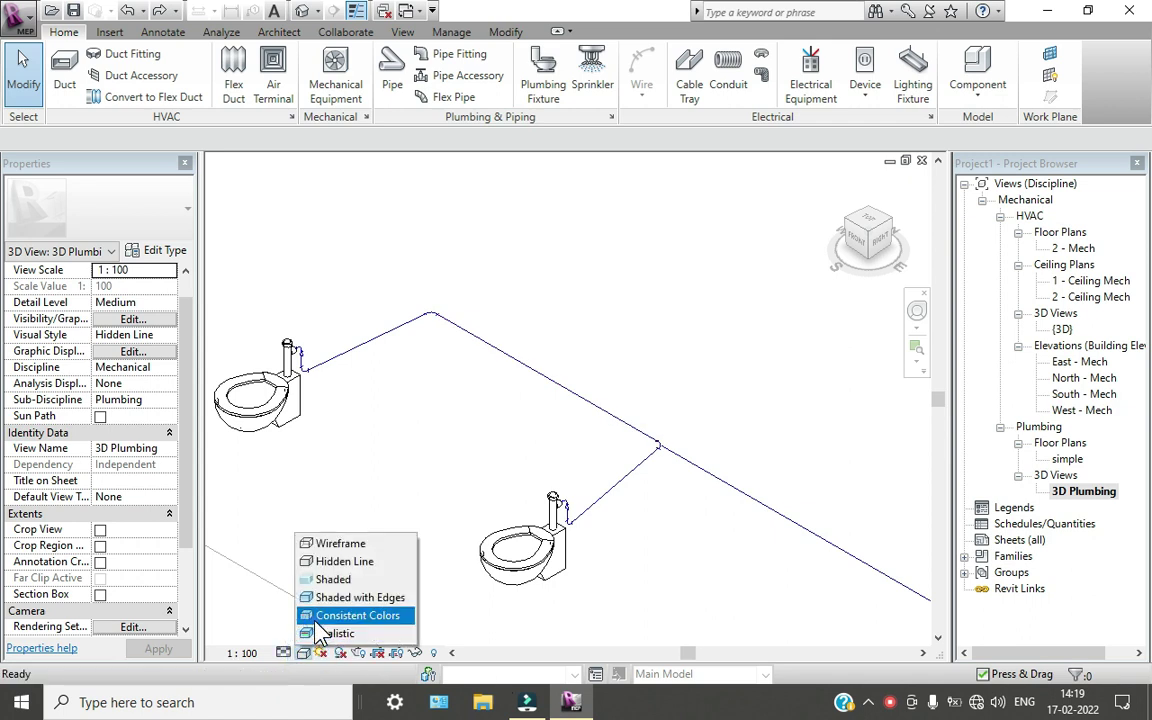
{"action": "left_click", "coordinate": [322, 634]}
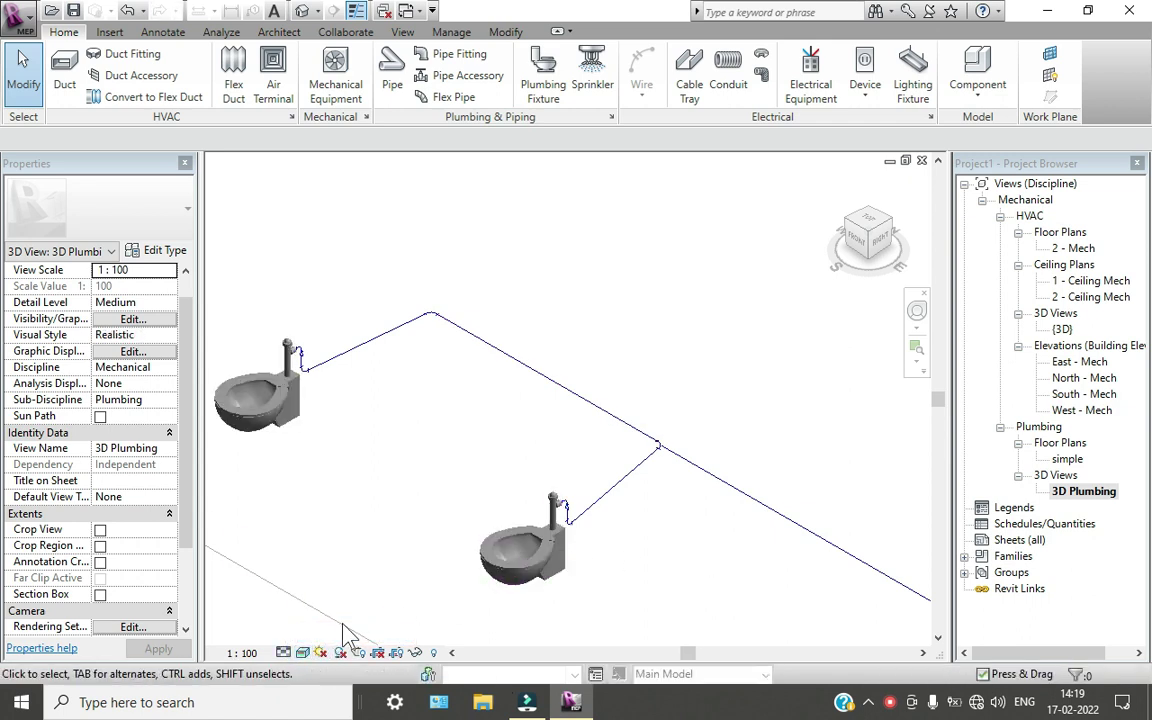
{"action": "left_click", "coordinate": [303, 652]}
{"action": "left_click", "coordinate": [276, 650]}
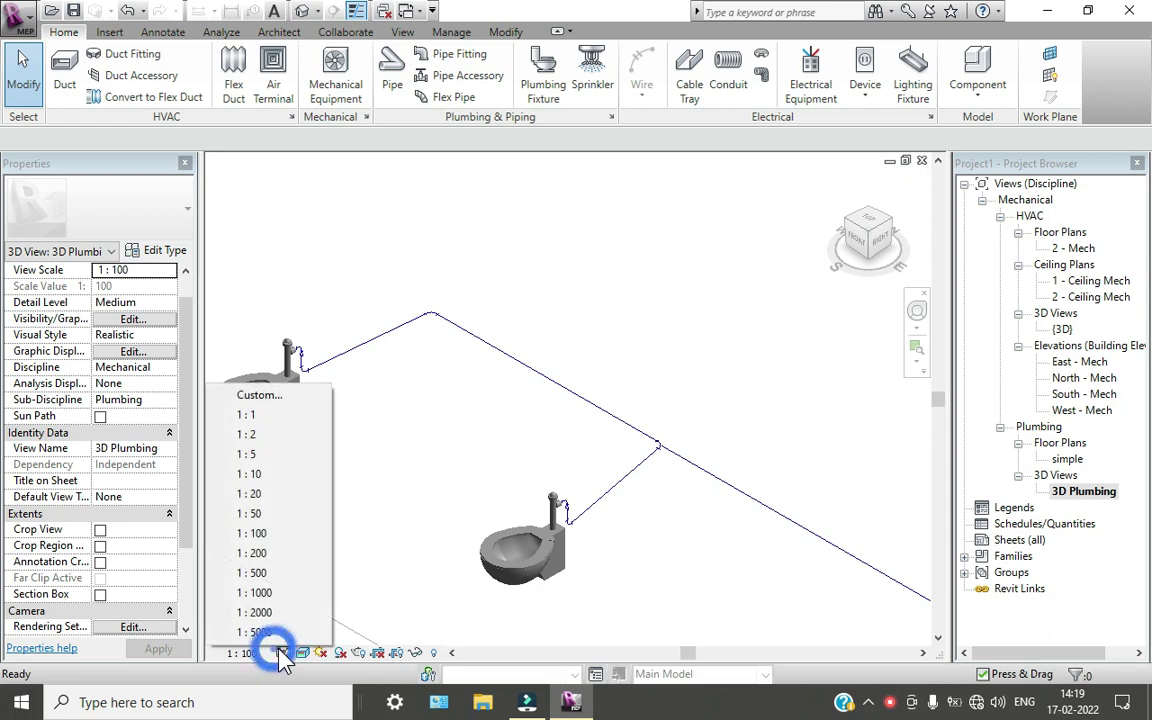
{"action": "left_click", "coordinate": [282, 652]}
{"action": "left_click", "coordinate": [305, 632]}
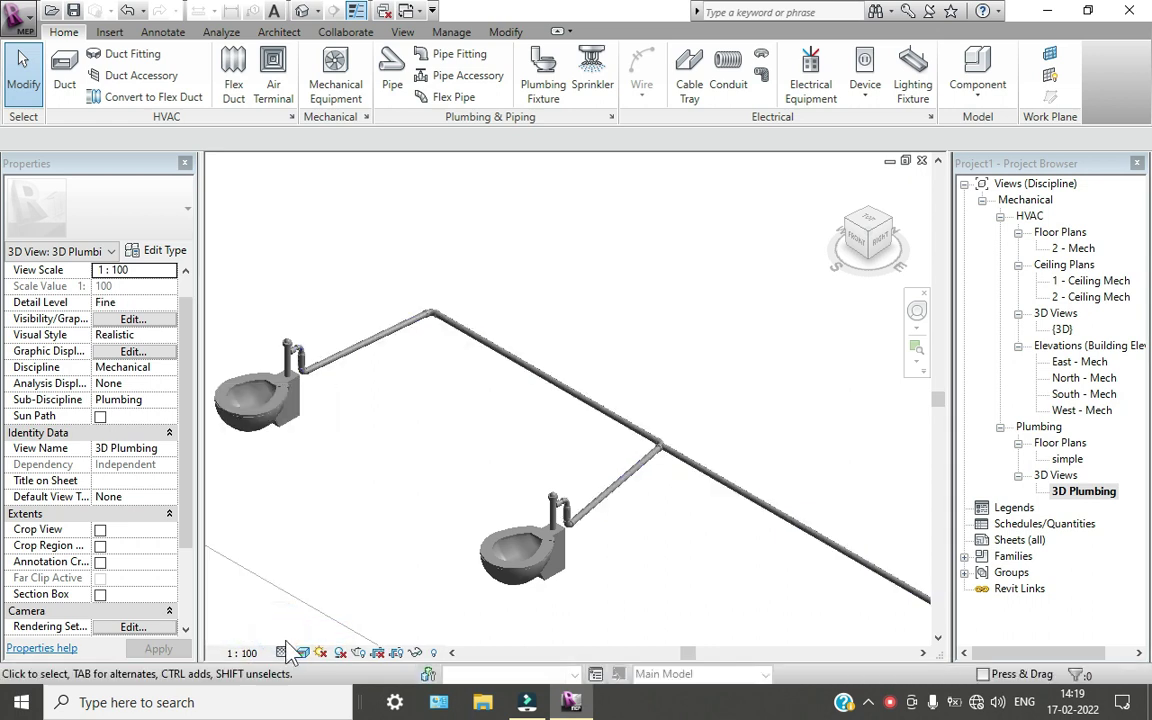
Examine the fittings where the middle and last water closets' branch pipes meet the main pipe
{"action": "scroll", "coordinate": [724, 455], "scroll_direction": "up", "scroll_amount": 5}
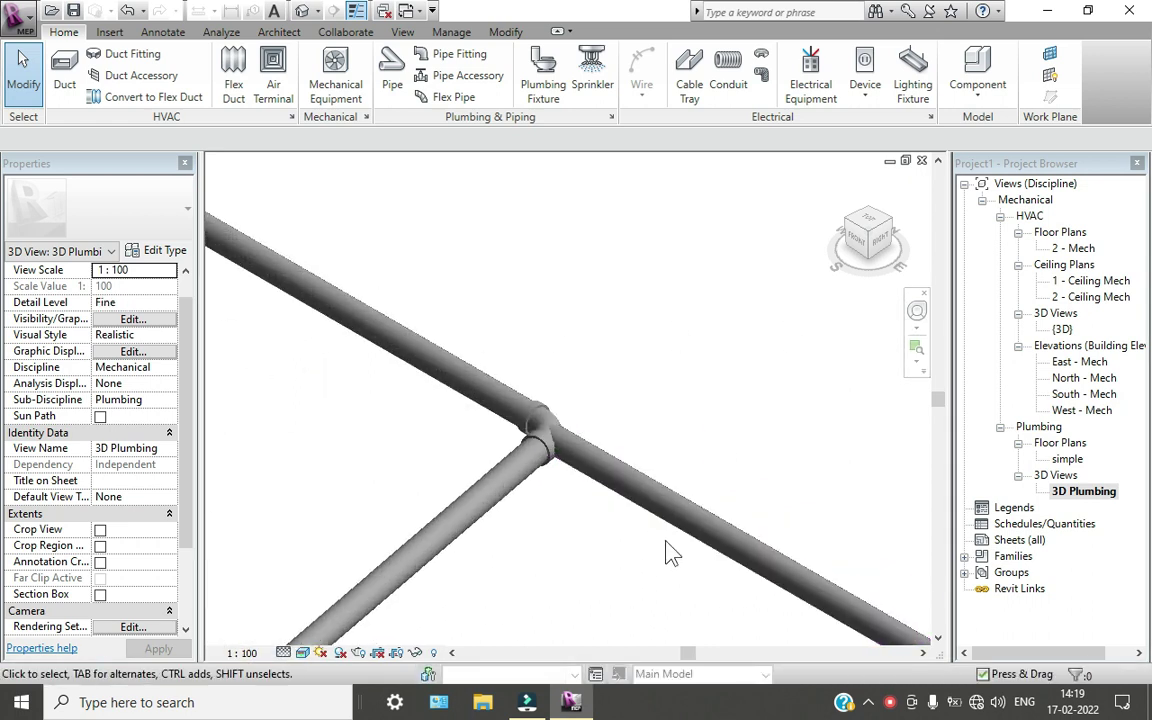
{"action": "scroll", "coordinate": [642, 491], "scroll_direction": "up", "scroll_amount": 5}
{"action": "middle_click_drag", "start_coordinate": [642, 491], "coordinate": [589, 489]}
{"action": "scroll", "coordinate": [442, 432], "scroll_direction": "down", "scroll_amount": 3}
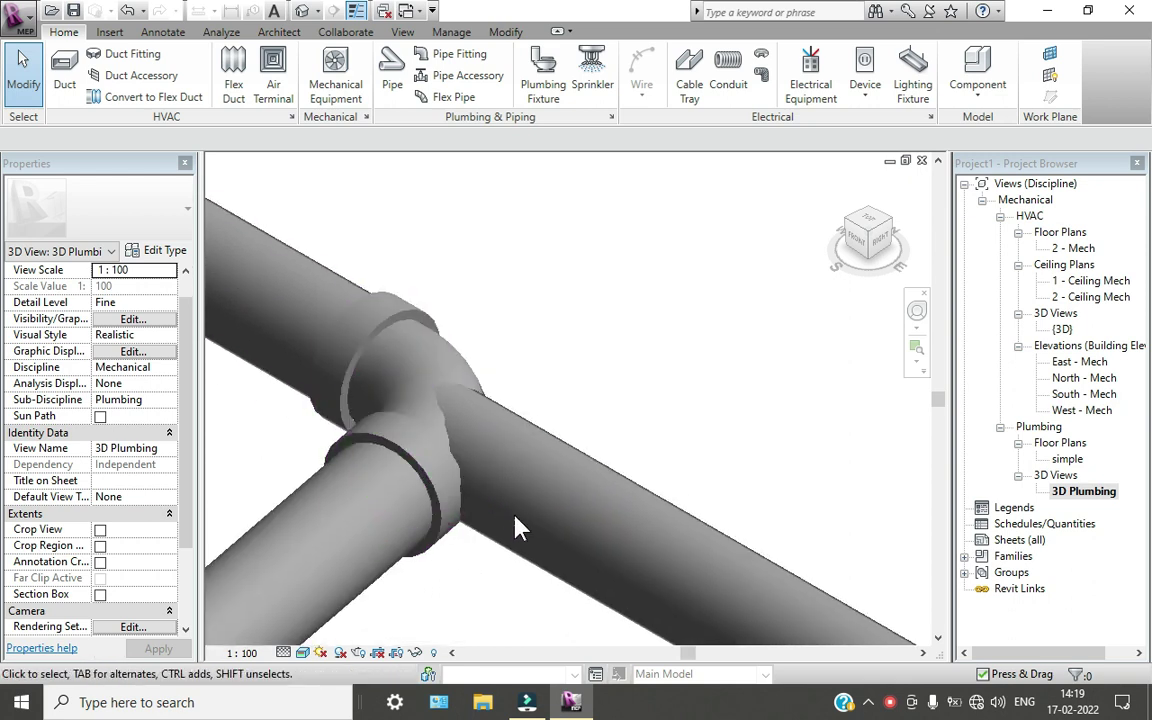
{"action": "scroll", "coordinate": [516, 527], "scroll_direction": "down", "scroll_amount": 6}
{"action": "middle_click_drag", "start_coordinate": [624, 610], "coordinate": [458, 316], "text": "shift"}
{"action": "scroll", "coordinate": [591, 522], "scroll_direction": "down", "scroll_amount": 3}
{"action": "scroll", "coordinate": [560, 465], "scroll_direction": "up", "scroll_amount": 4}
{"action": "middle_click_drag", "start_coordinate": [560, 465], "coordinate": [478, 501], "text": "shift"}
{"action": "scroll", "coordinate": [558, 303], "scroll_direction": "up", "scroll_amount": 4}
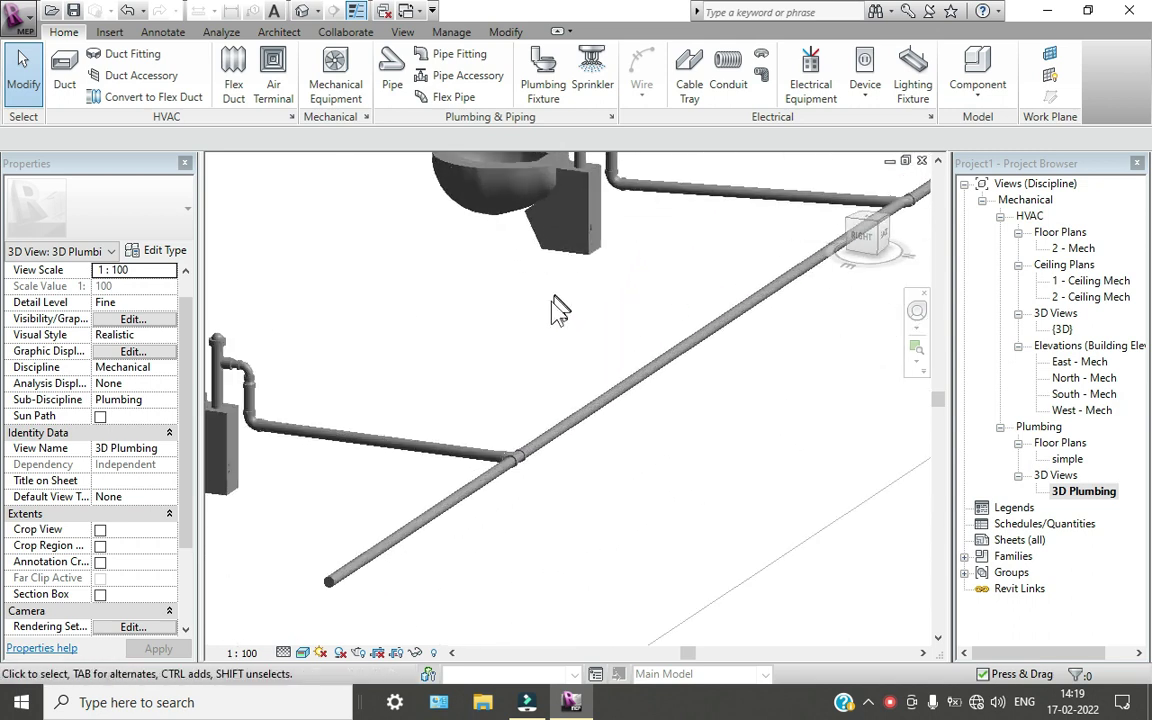
{"action": "scroll", "coordinate": [560, 307], "scroll_direction": "down", "scroll_amount": 3}
{"action": "scroll", "coordinate": [600, 545], "scroll_direction": "up", "scroll_amount": 6}
{"action": "scroll", "coordinate": [755, 537], "scroll_direction": "up", "scroll_amount": 3}
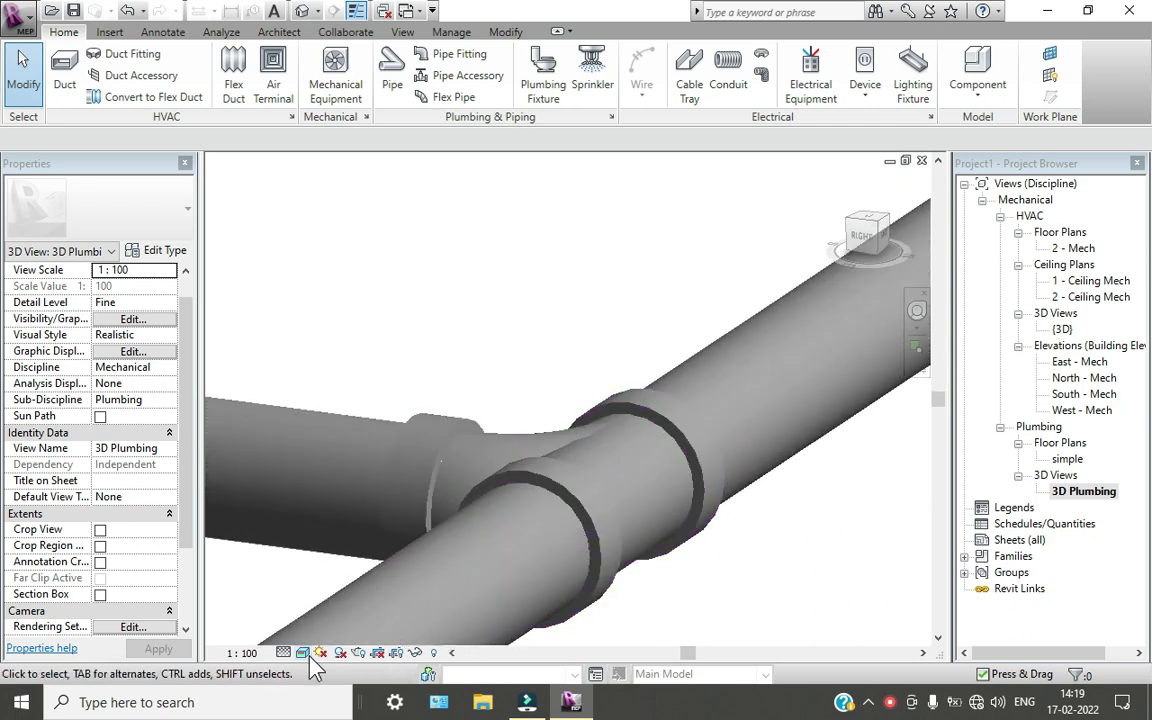
Set the visual style to Shaded with Edges and change the last branch's sanitary tee to the M_Tee - Generic Standard type
{"action": "left_click", "coordinate": [303, 652]}
{"action": "left_click", "coordinate": [330, 594]}
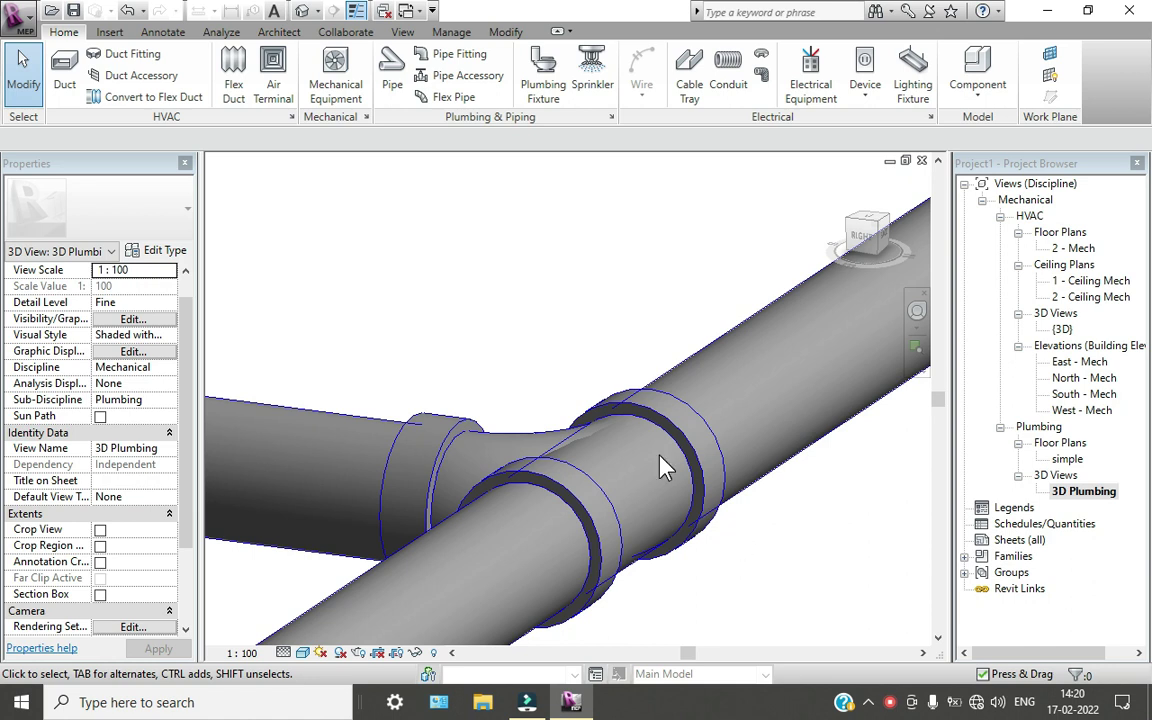
{"action": "left_click", "coordinate": [450, 430]}
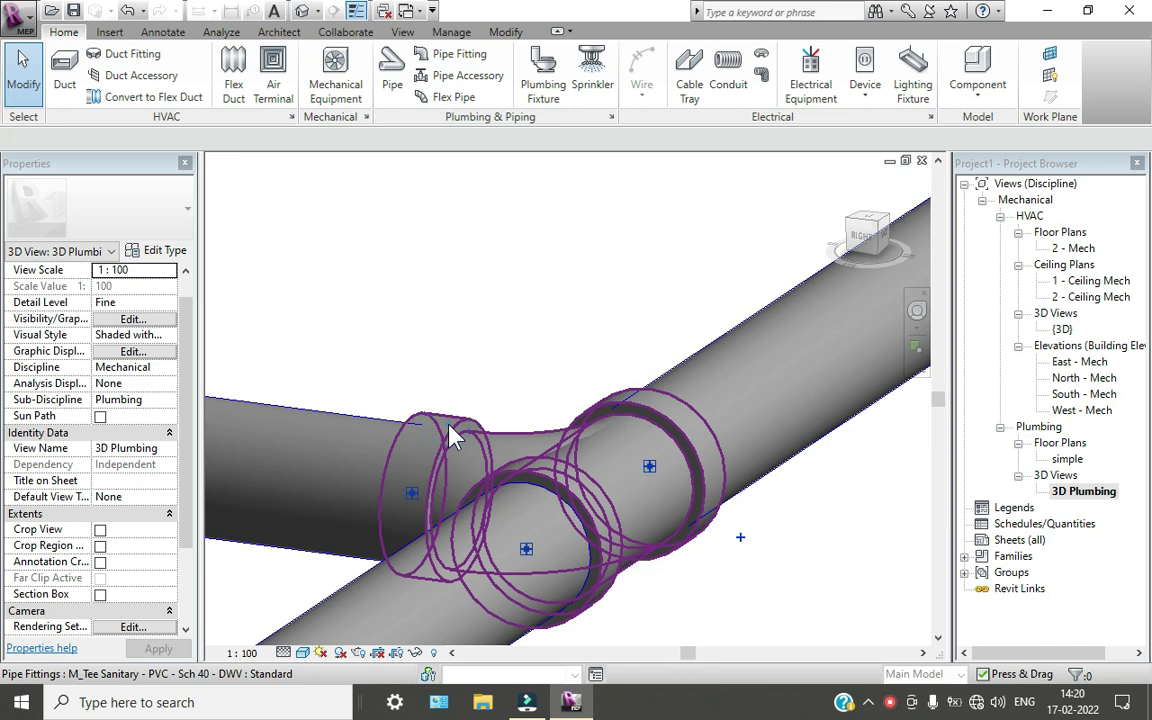
{"action": "left_click", "coordinate": [450, 432]}
{"action": "left_click", "coordinate": [128, 215]}
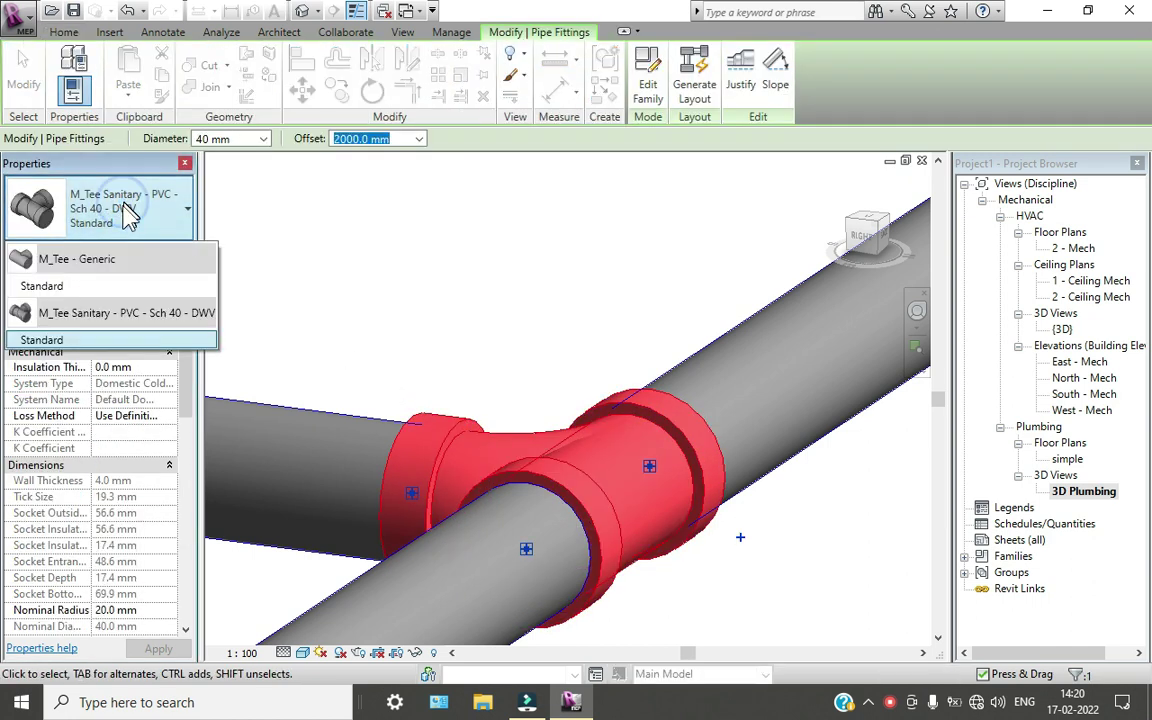
{"action": "left_click", "coordinate": [83, 287]}
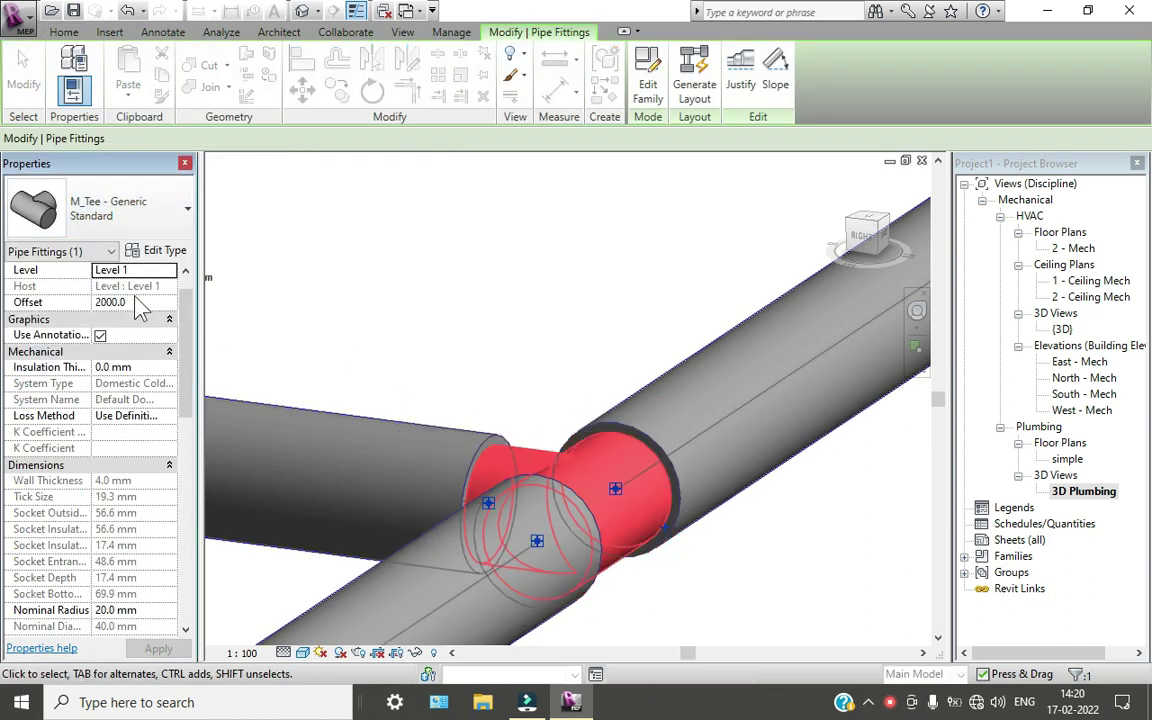
{"action": "left_click", "coordinate": [442, 280]}
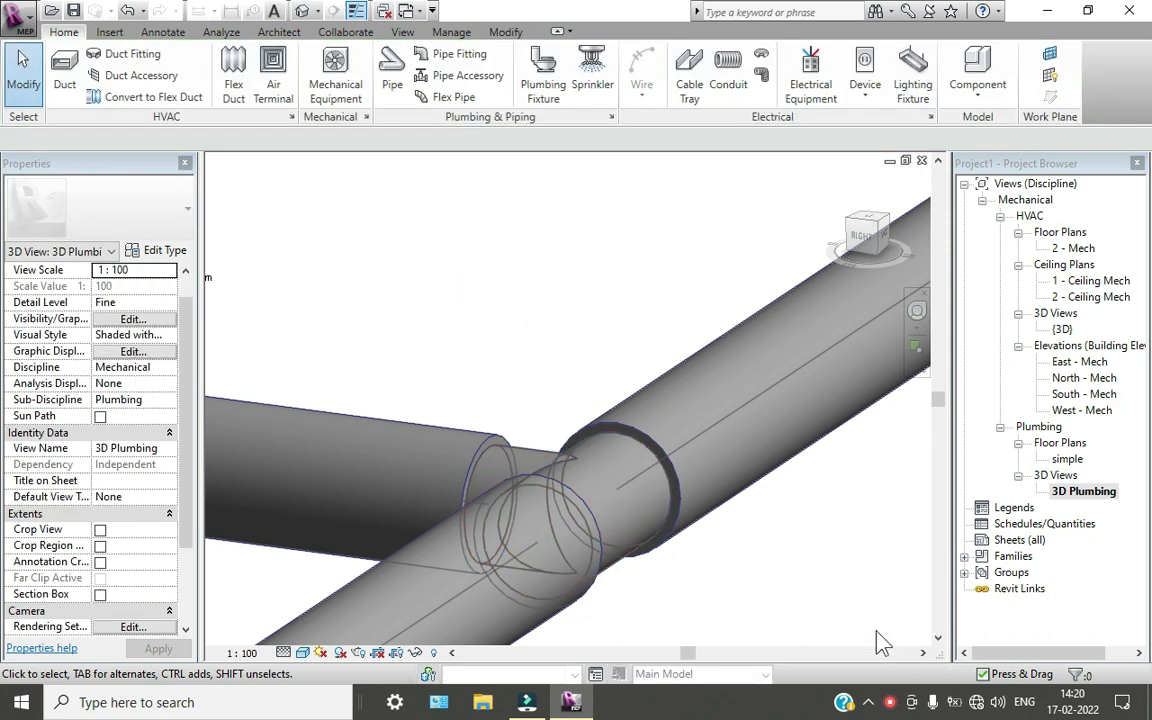
Inspect the elbow options in the PVC type properties of the last water closet's branch pipe, then cancel without changing them
{"action": "left_click", "coordinate": [840, 578]}
{"action": "scroll", "coordinate": [456, 480], "scroll_direction": "up", "scroll_amount": 2}
{"action": "scroll", "coordinate": [458, 476], "scroll_direction": "down", "scroll_amount": 2}
{"action": "scroll", "coordinate": [600, 487], "scroll_direction": "down", "scroll_amount": 2}
{"action": "scroll", "coordinate": [598, 505], "scroll_direction": "down", "scroll_amount": 3}
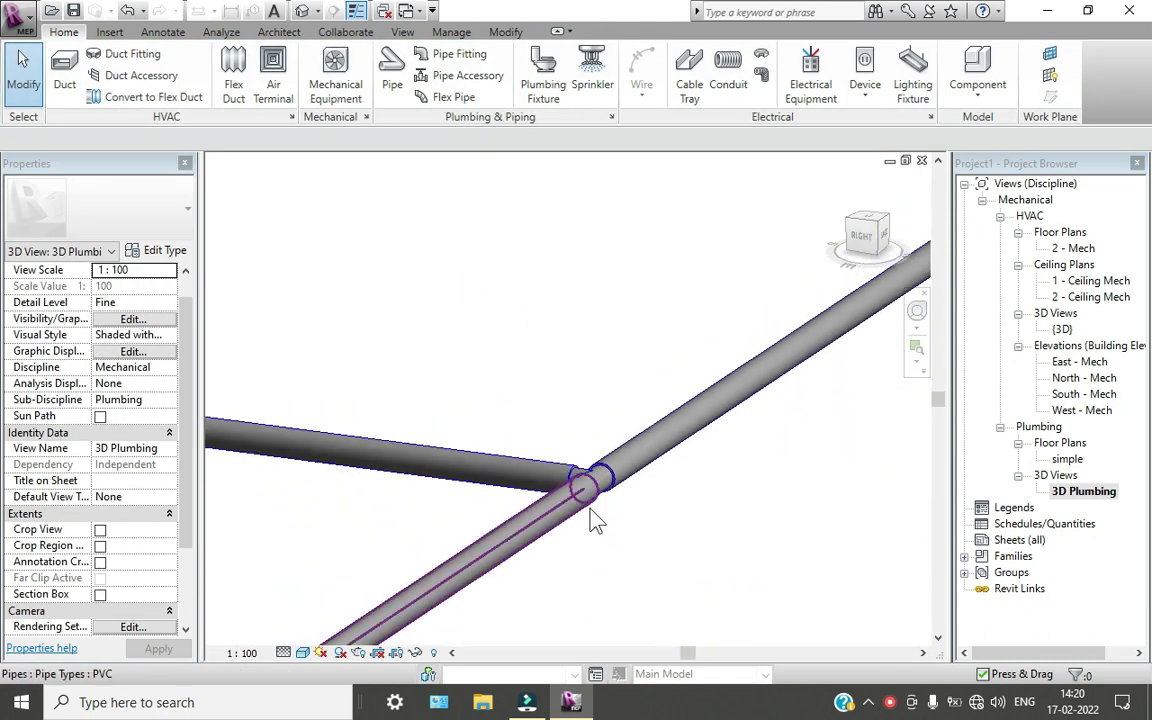
{"action": "left_click", "coordinate": [496, 478]}
{"action": "left_click", "coordinate": [300, 447]}
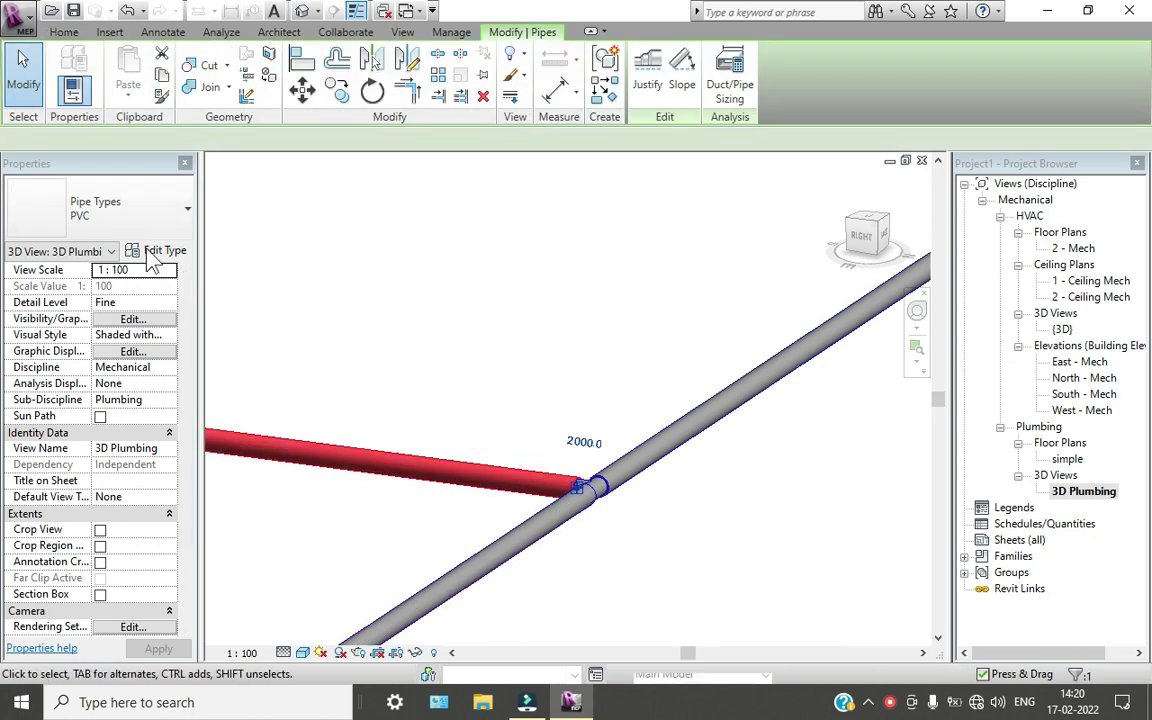
{"action": "left_click", "coordinate": [160, 250]}
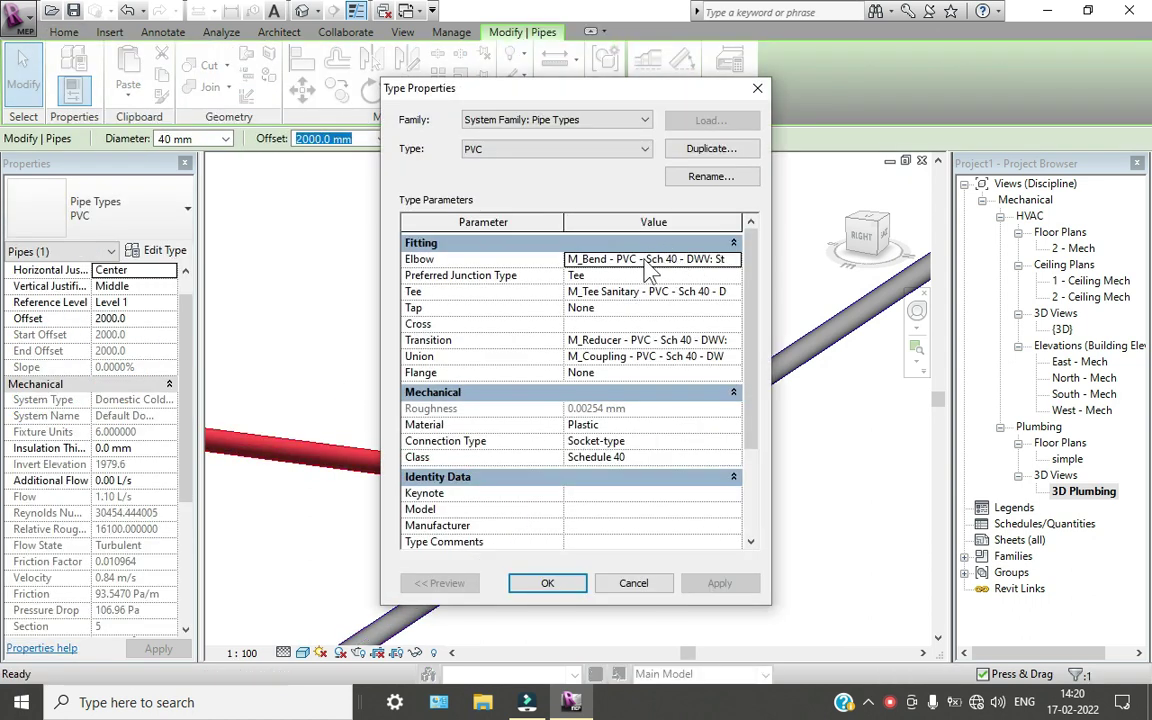
{"action": "left_click", "coordinate": [734, 260]}
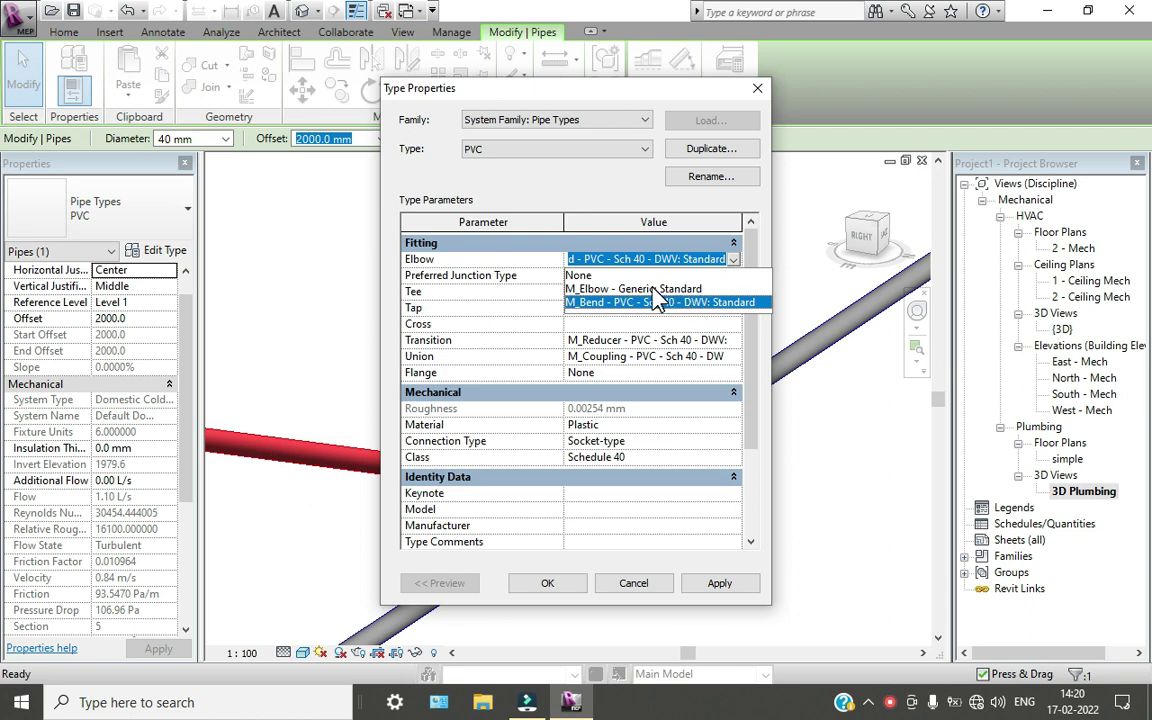
{"action": "left_click", "coordinate": [642, 590]}
{"action": "left_click", "coordinate": [642, 590]}
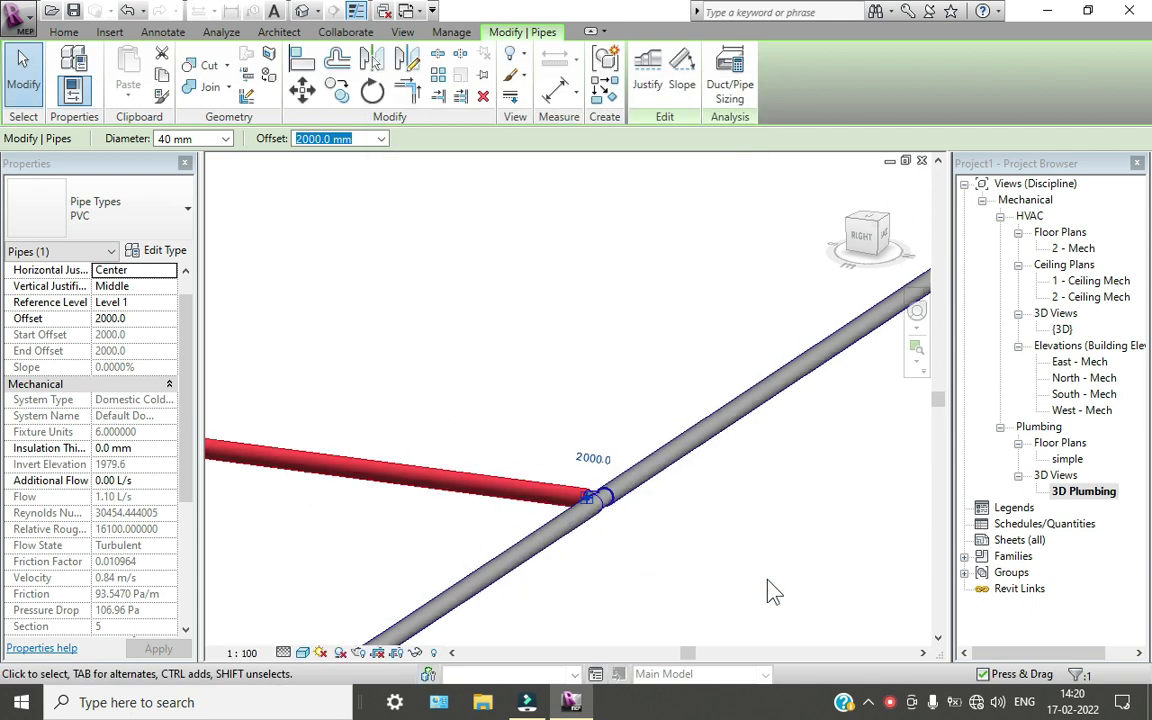
Examine the bends and reducer linking the last water closet's flush valve to its branch pipe
{"action": "left_click", "coordinate": [905, 702]}
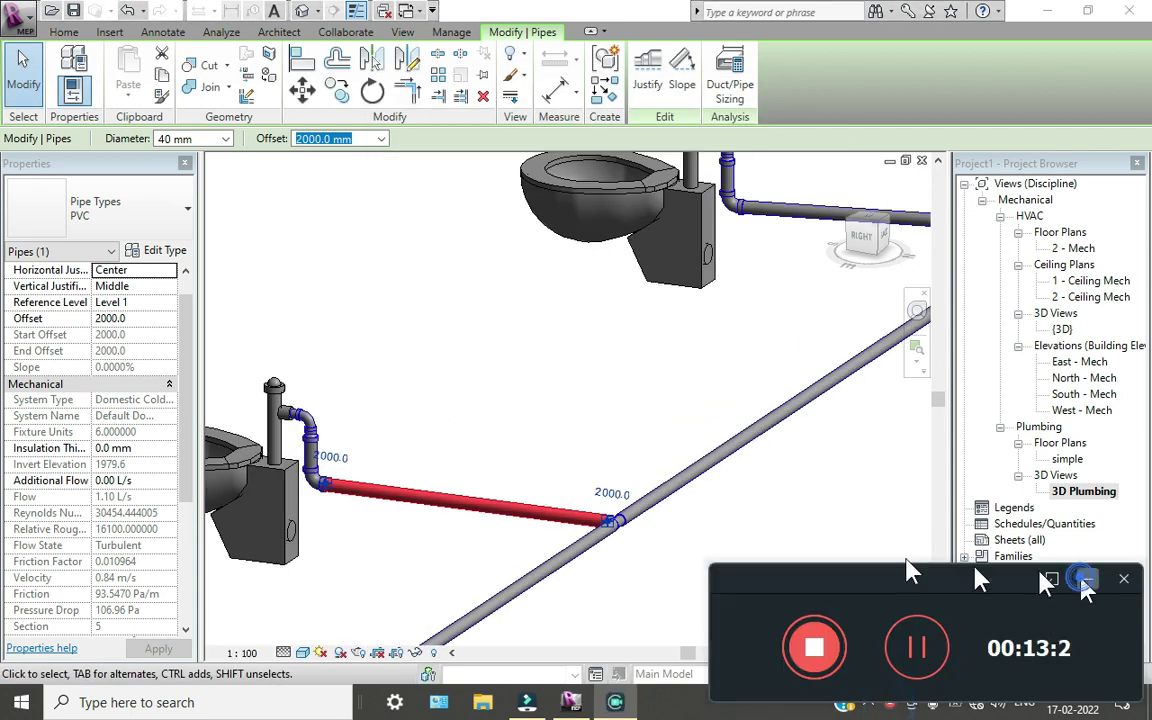
{"action": "left_click", "coordinate": [1049, 580]}
{"action": "scroll", "coordinate": [615, 484], "scroll_direction": "down", "scroll_amount": 3}
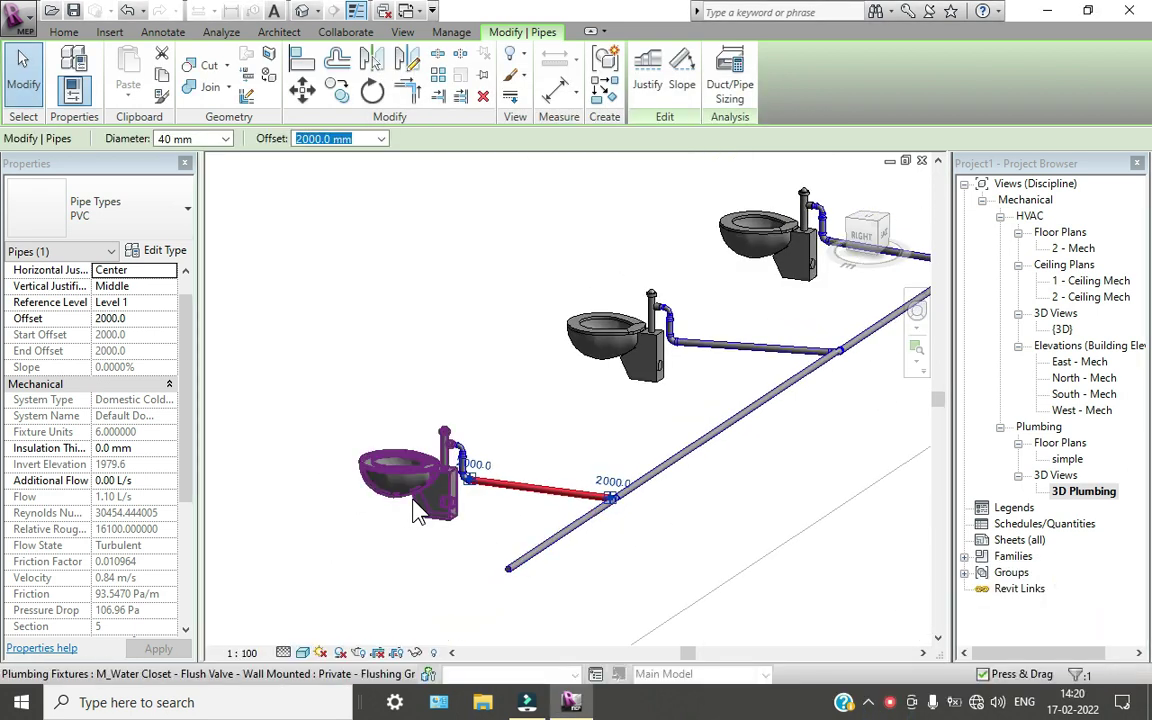
{"action": "left_click", "coordinate": [480, 525]}
{"action": "scroll", "coordinate": [478, 505], "scroll_direction": "up", "scroll_amount": 5}
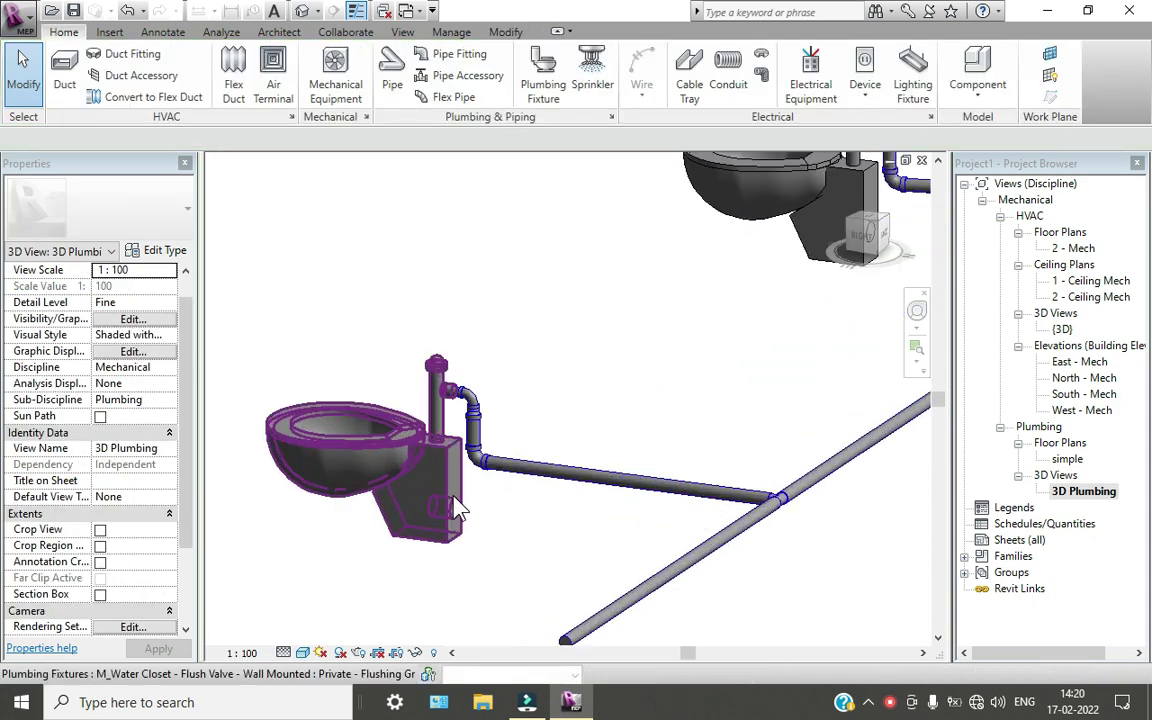
{"action": "scroll", "coordinate": [475, 315], "scroll_direction": "up", "scroll_amount": 3}
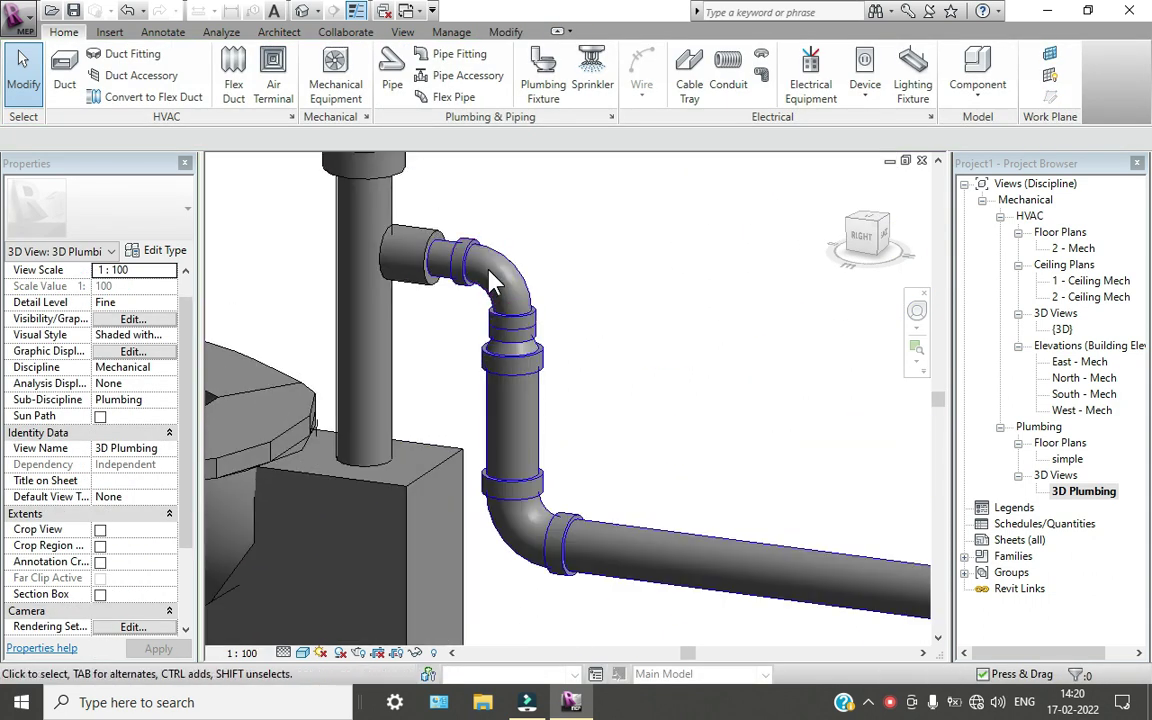
{"action": "scroll", "coordinate": [502, 428], "scroll_direction": "down", "scroll_amount": 3}
{"action": "scroll", "coordinate": [388, 292], "scroll_direction": "up", "scroll_amount": 2}
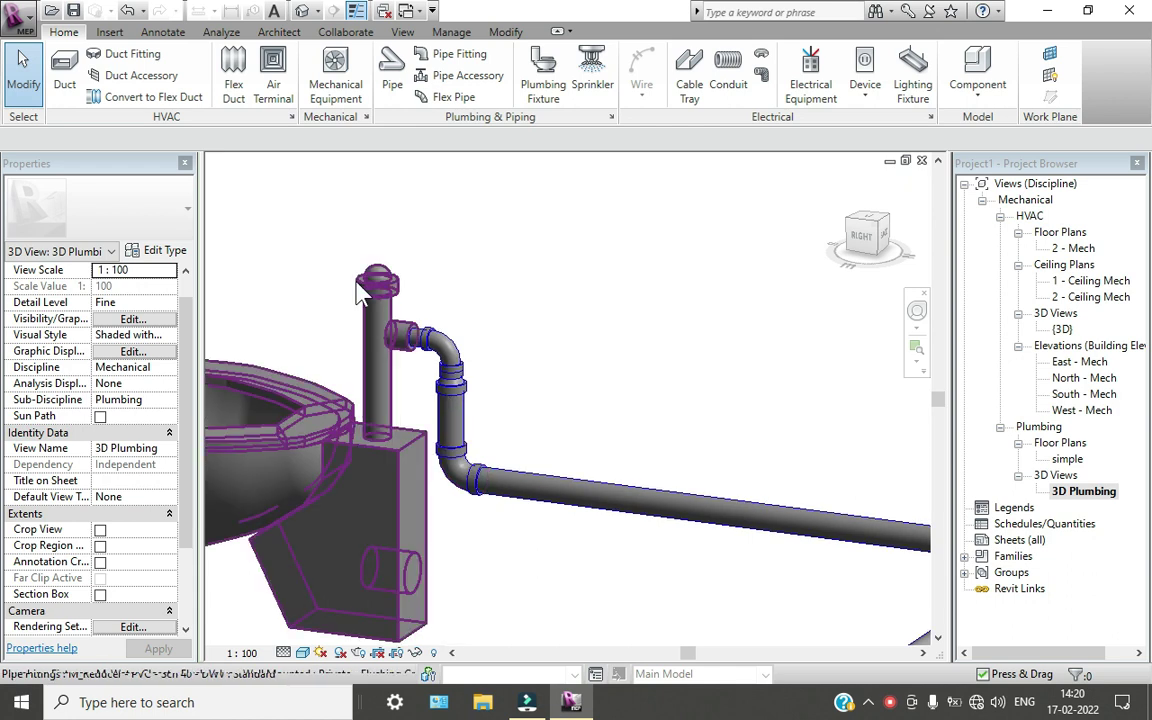
Inspect the pipe sizing method and branch sizing settings for the main pipe's open-ended segment, then cancel
{"action": "scroll", "coordinate": [689, 553], "scroll_direction": "down", "scroll_amount": 5}
{"action": "middle_click_drag", "start_coordinate": [689, 553], "coordinate": [566, 428]}
{"action": "middle_click_drag", "start_coordinate": [532, 496], "coordinate": [640, 353]}
{"action": "scroll", "coordinate": [476, 508], "scroll_direction": "up", "scroll_amount": 5}
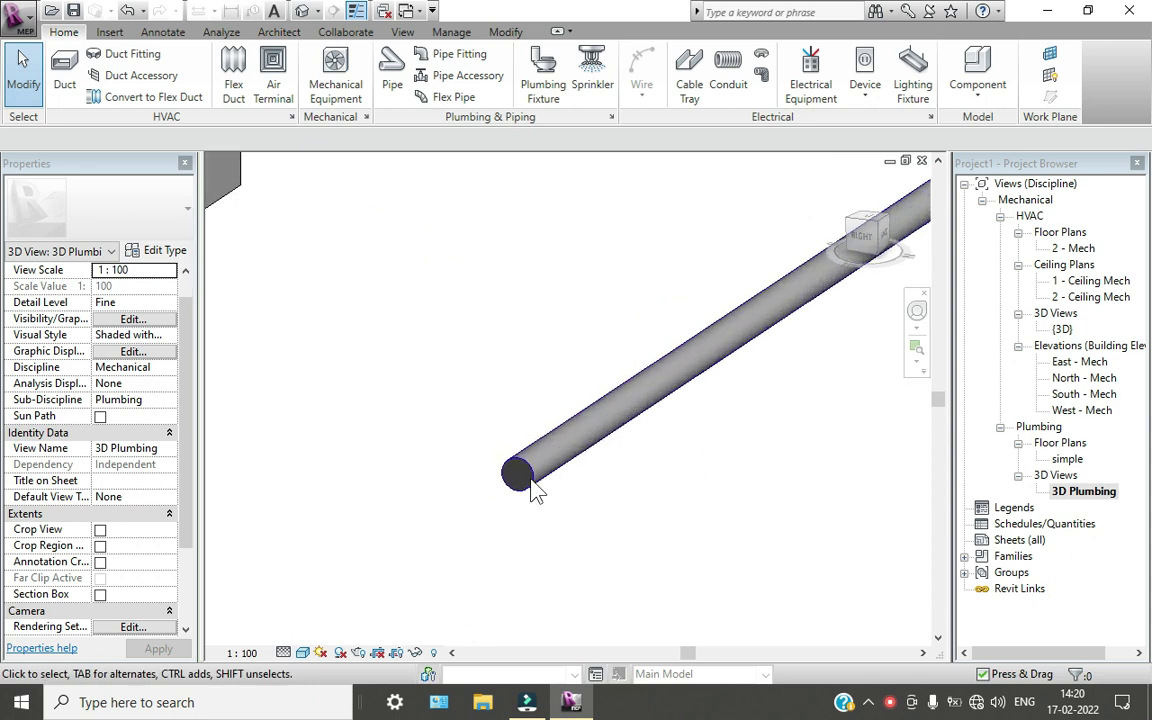
{"action": "left_click", "coordinate": [545, 468]}
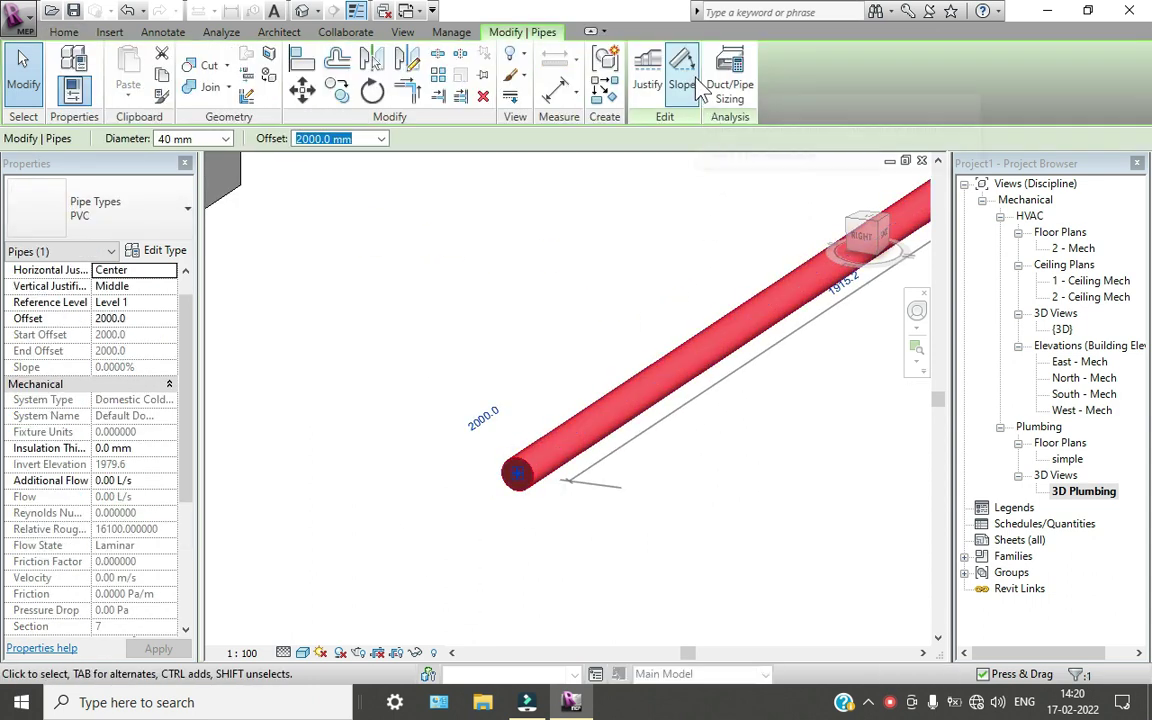
{"action": "left_click", "coordinate": [731, 82]}
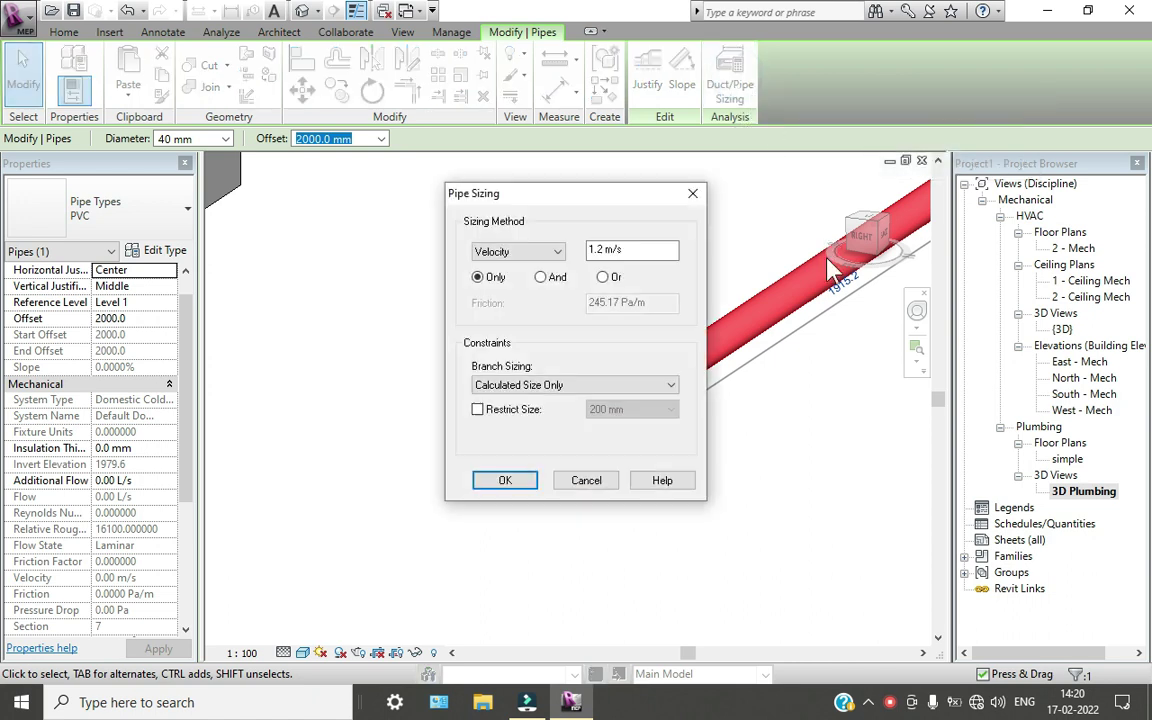
{"action": "left_click", "coordinate": [514, 253]}
{"action": "left_click", "coordinate": [514, 253]}
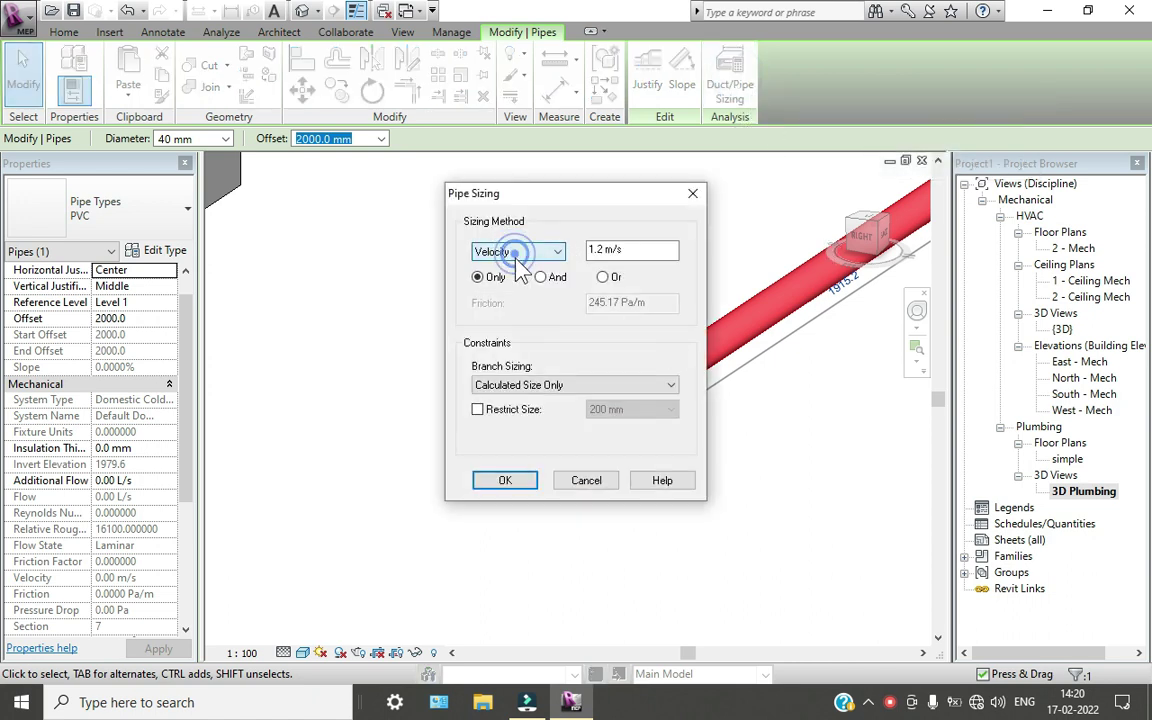
{"action": "left_click", "coordinate": [565, 385]}
{"action": "left_click", "coordinate": [565, 385]}
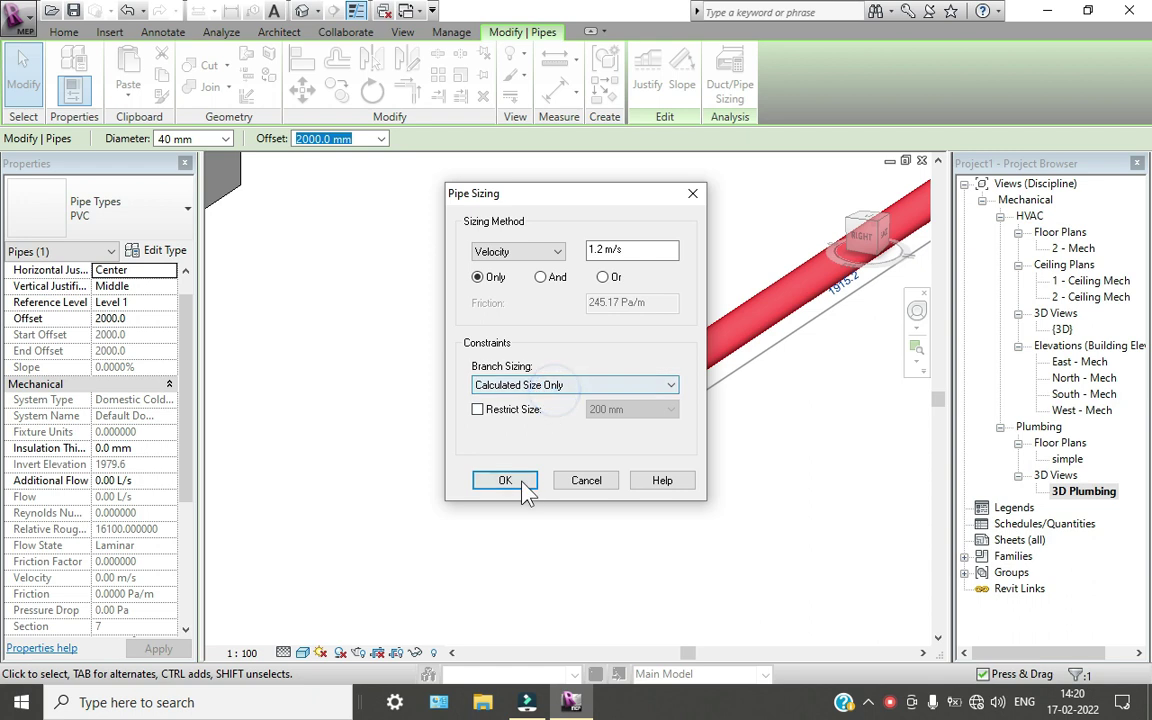
{"action": "left_click", "coordinate": [595, 488]}
Justify the main pipe's open-ended segment with the Middle Center alignment and dismiss the resulting warning
{"action": "left_click", "coordinate": [648, 78]}
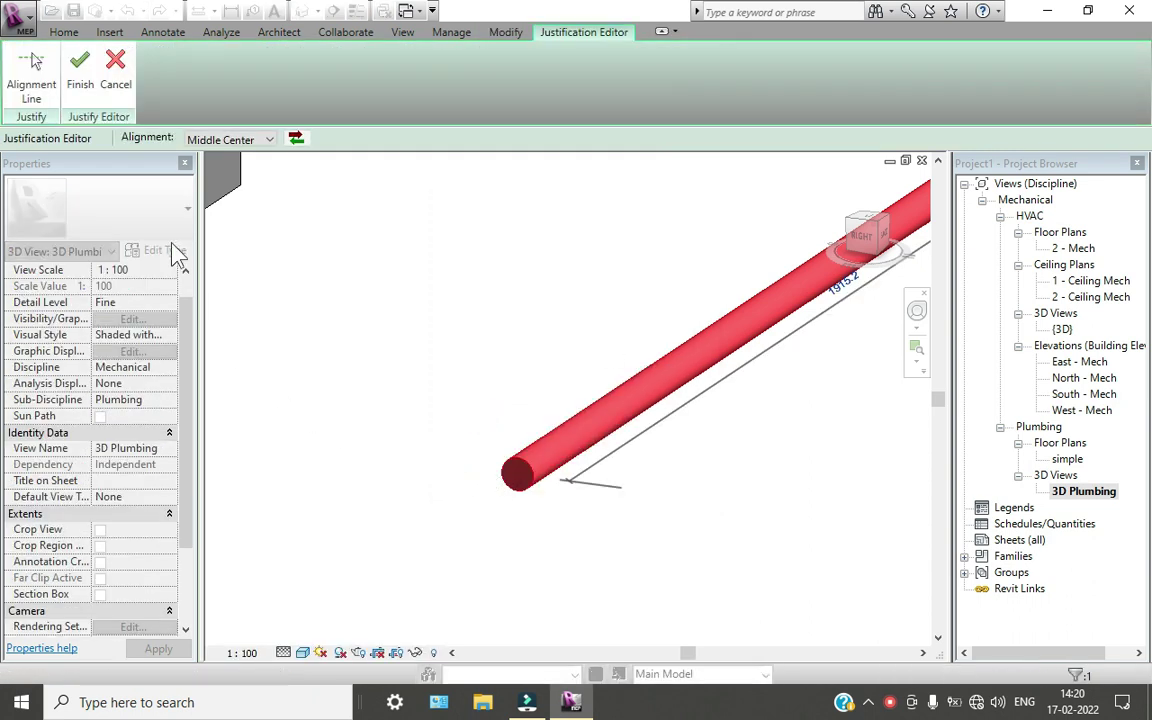
{"action": "left_click", "coordinate": [80, 72]}
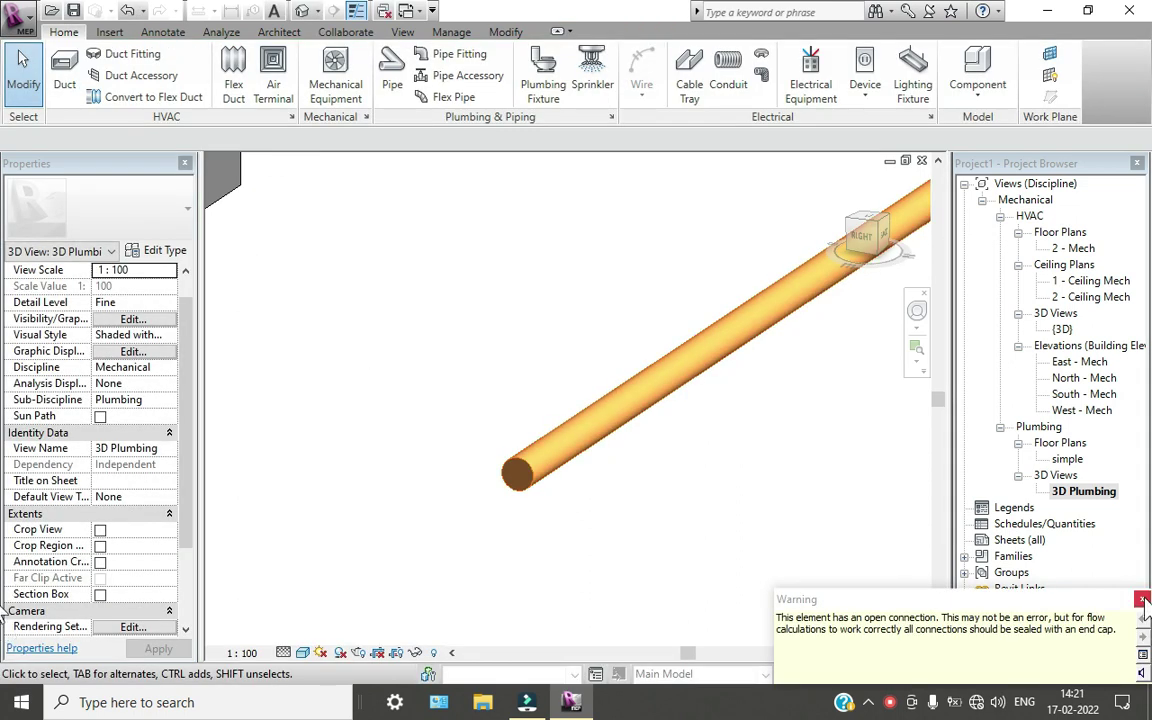
{"action": "left_click", "coordinate": [1142, 600]}
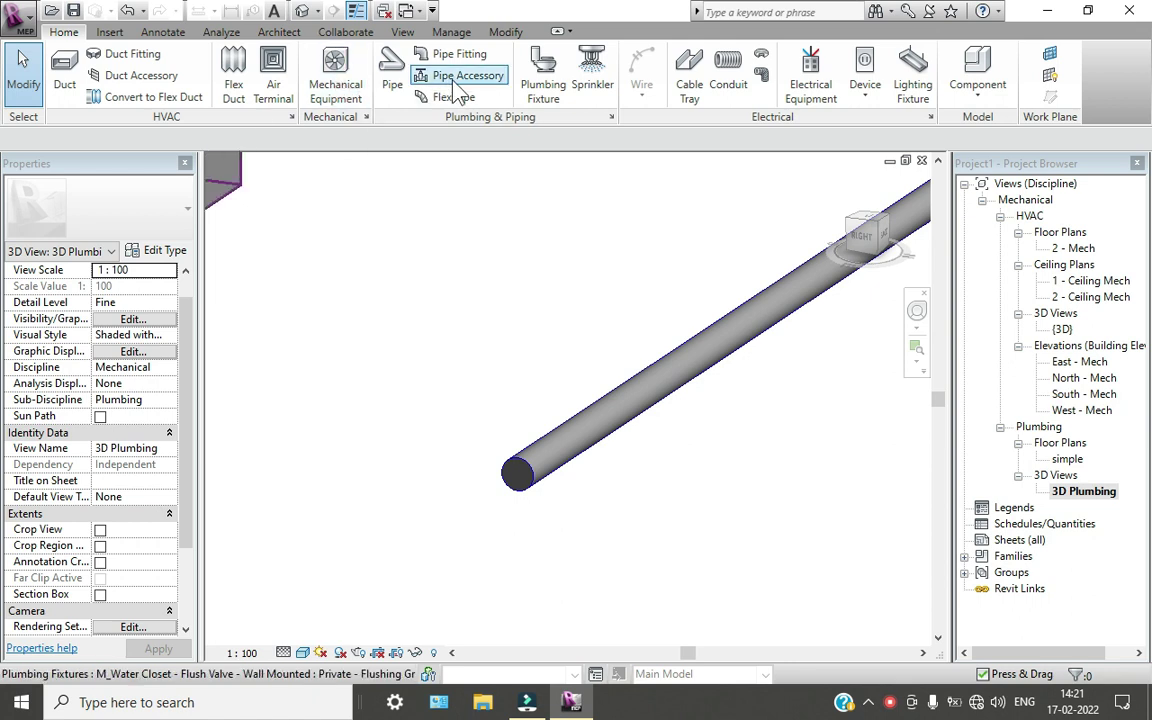
Try an M_Cross - Generic Standard fitting on the main pipe's open end and undo its placement
{"action": "left_click", "coordinate": [418, 54]}
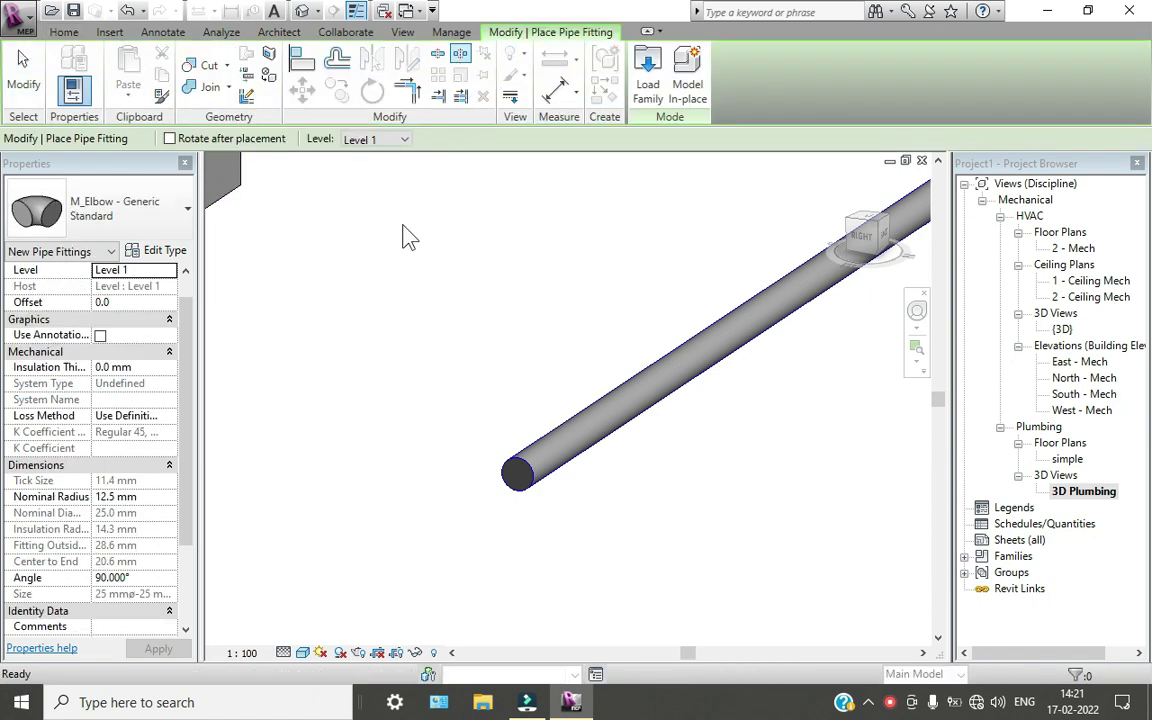
{"action": "left_click", "coordinate": [116, 208]}
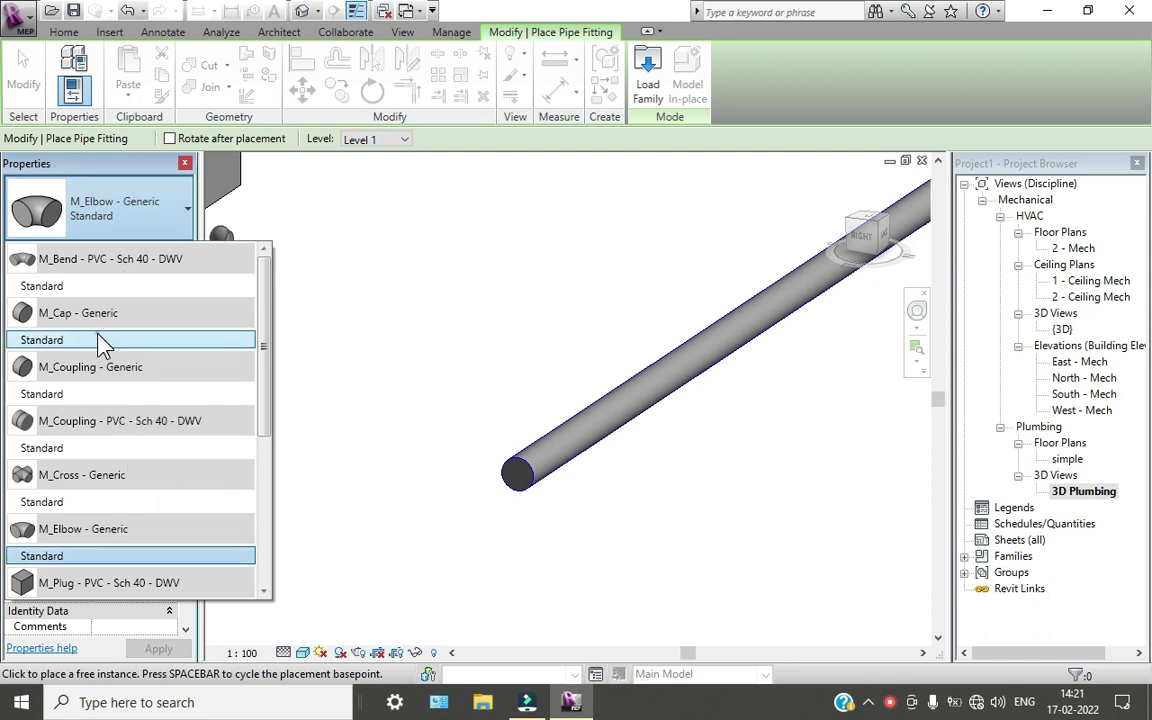
{"action": "left_click", "coordinate": [98, 338]}
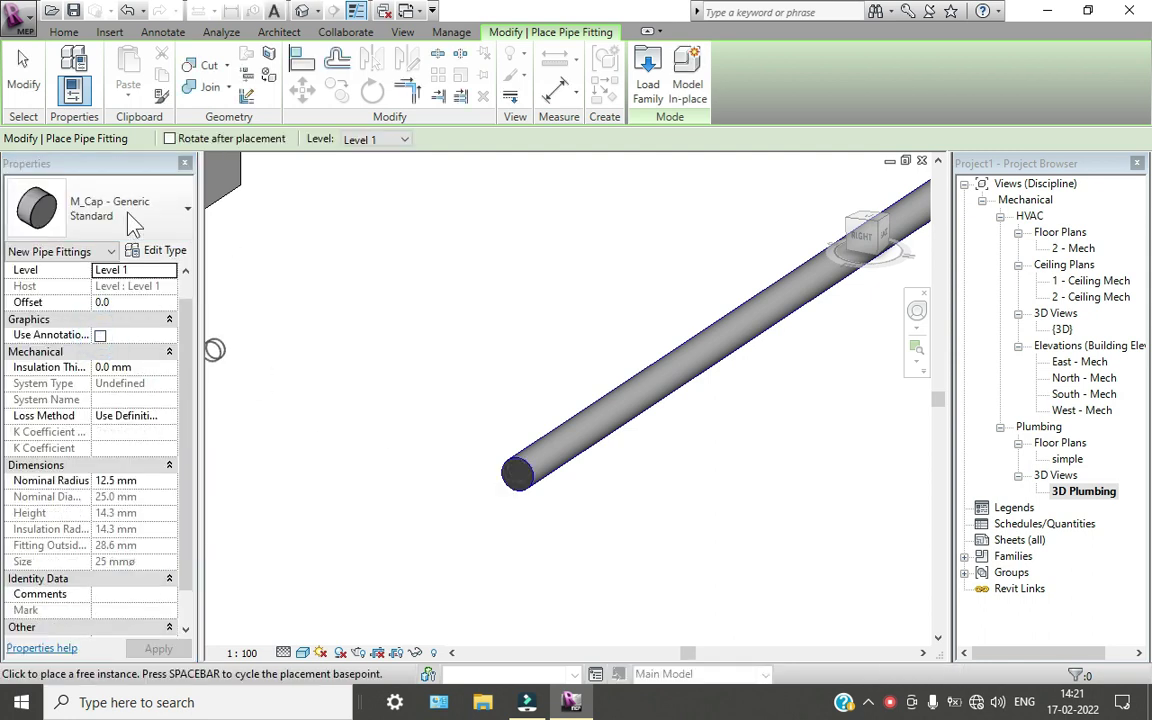
{"action": "left_click", "coordinate": [121, 213]}
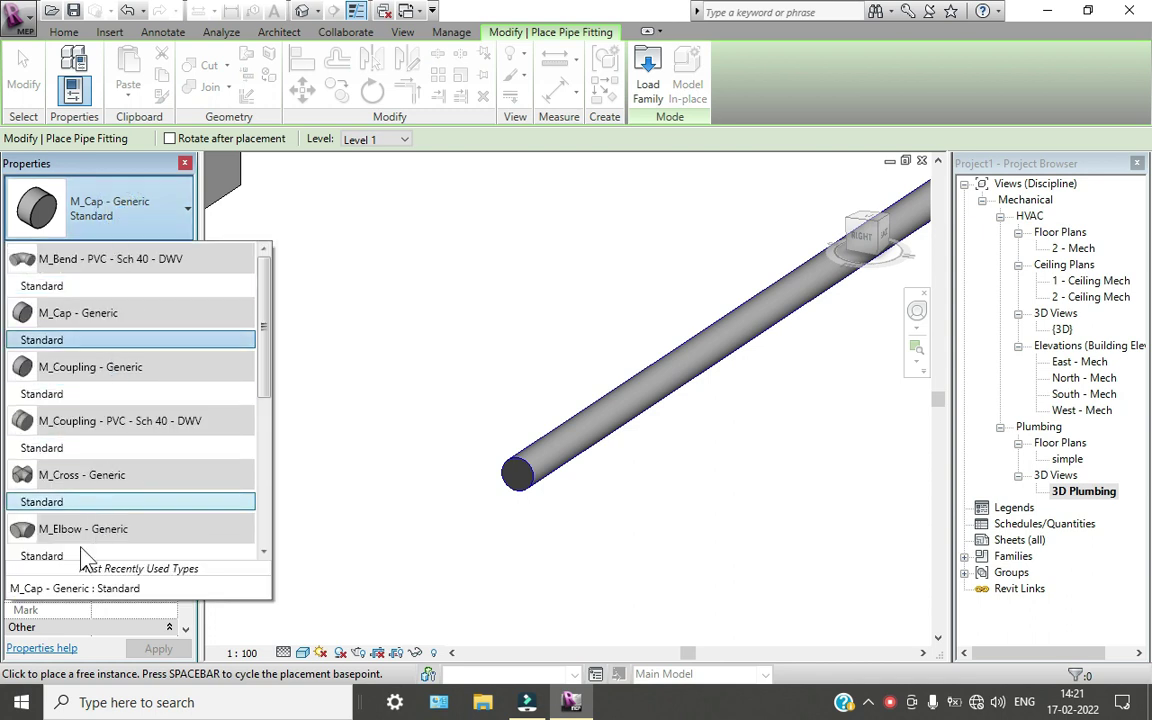
{"action": "left_click", "coordinate": [81, 503]}
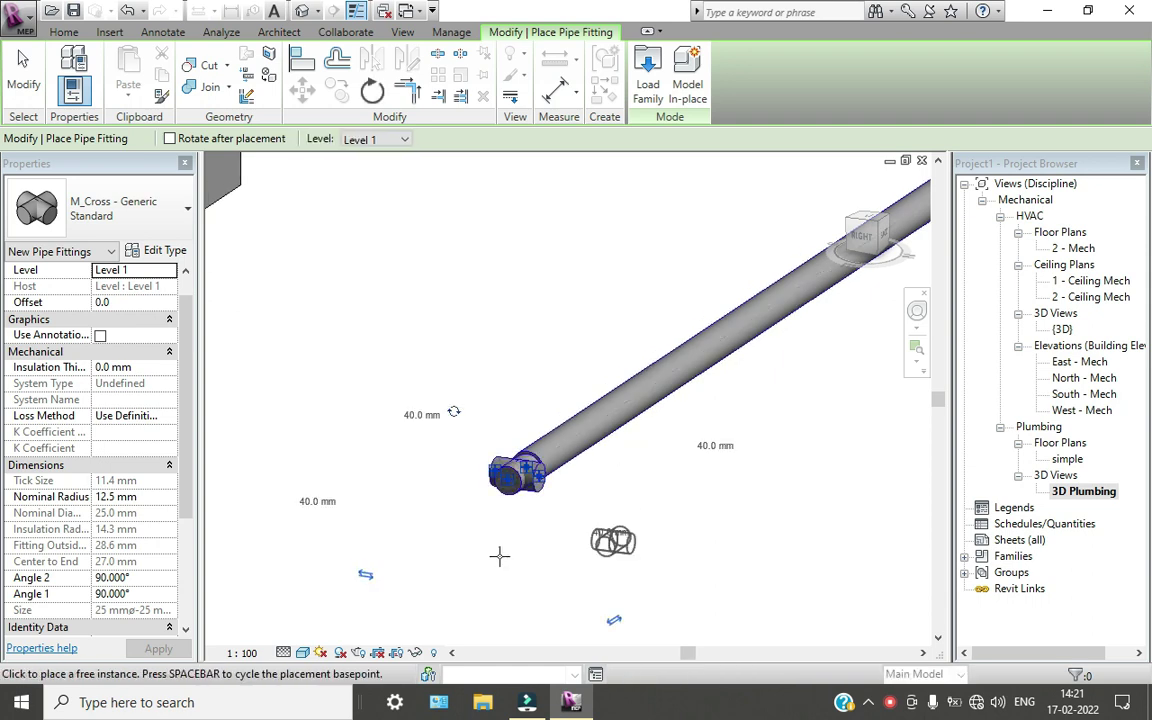
{"action": "scroll", "coordinate": [496, 553], "scroll_direction": "up", "scroll_amount": 5}
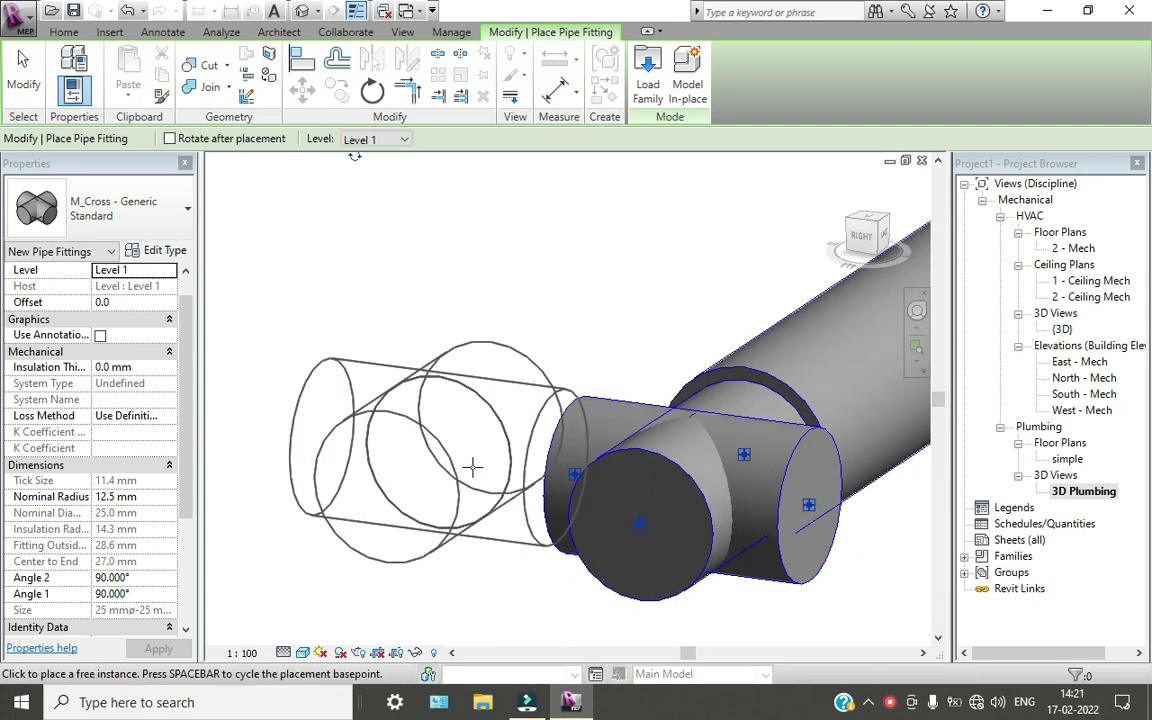
{"action": "key", "text": "Escape"}
{"action": "key", "text": "Escape"}
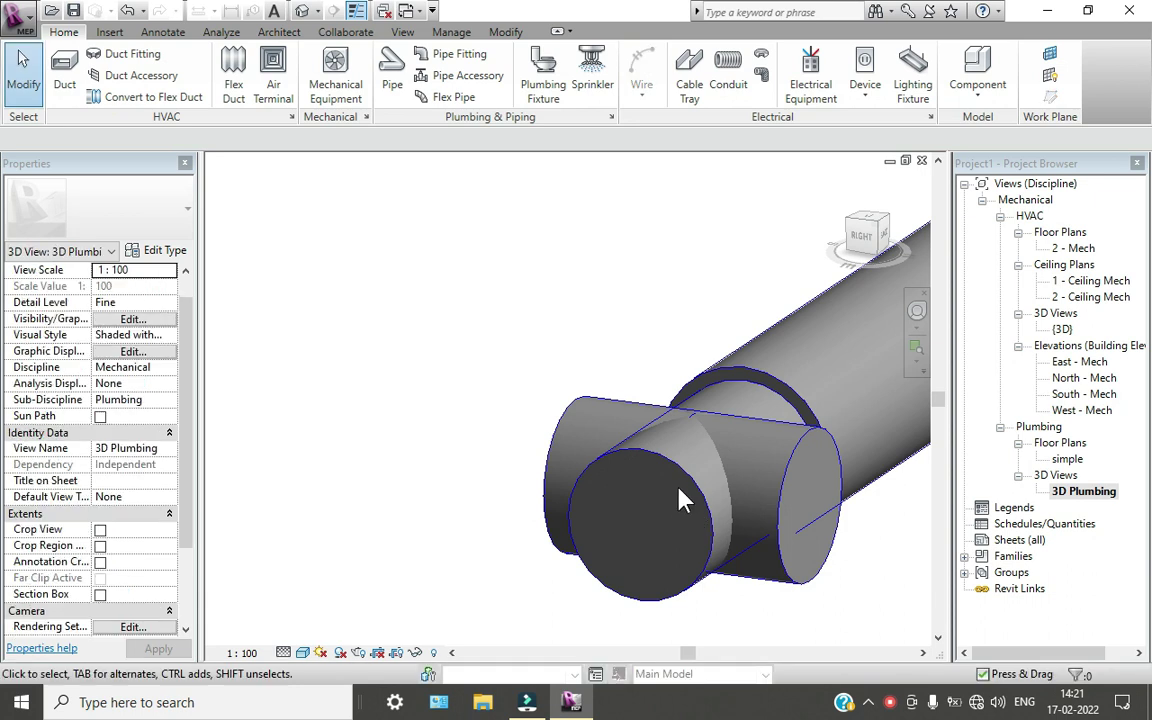
{"action": "scroll", "coordinate": [522, 472], "scroll_direction": "down", "scroll_amount": 8}
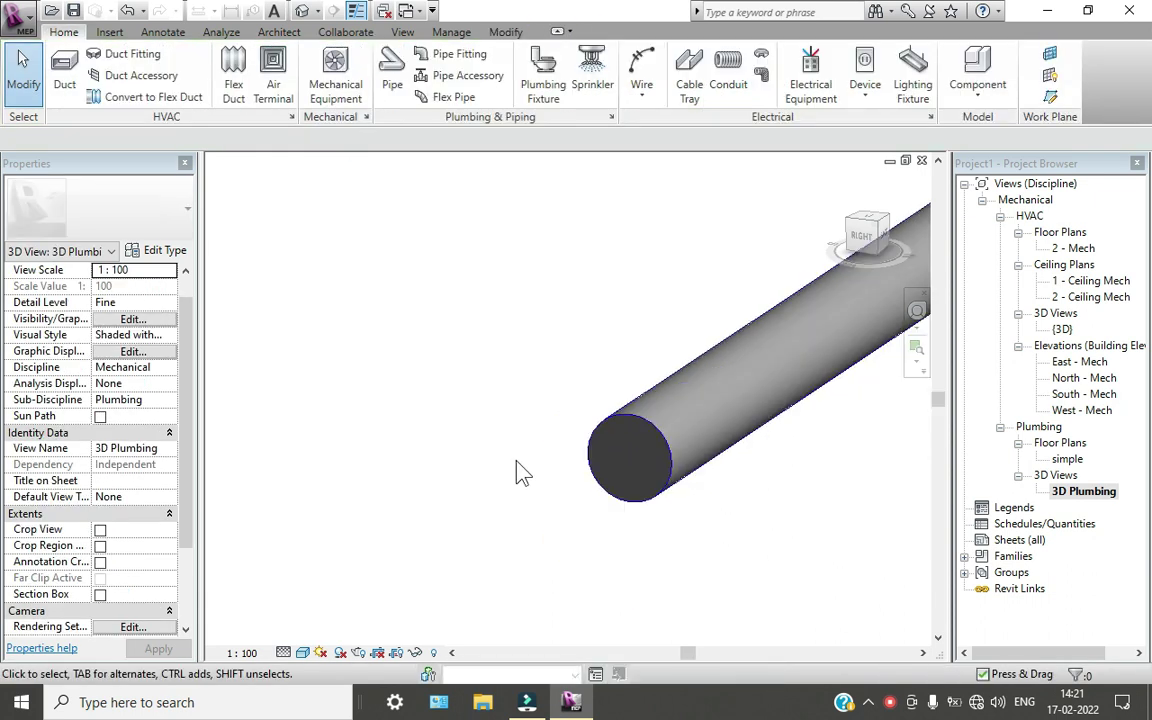
Check which types can replace the PVC bend where the middle water closet's branch meets the main pipe, keeping the current type
{"action": "scroll", "coordinate": [668, 362], "scroll_direction": "up", "scroll_amount": 5}
{"action": "scroll", "coordinate": [690, 437], "scroll_direction": "down", "scroll_amount": 5}
{"action": "scroll", "coordinate": [650, 470], "scroll_direction": "down", "scroll_amount": 2}
{"action": "scroll", "coordinate": [674, 450], "scroll_direction": "up", "scroll_amount": 8}
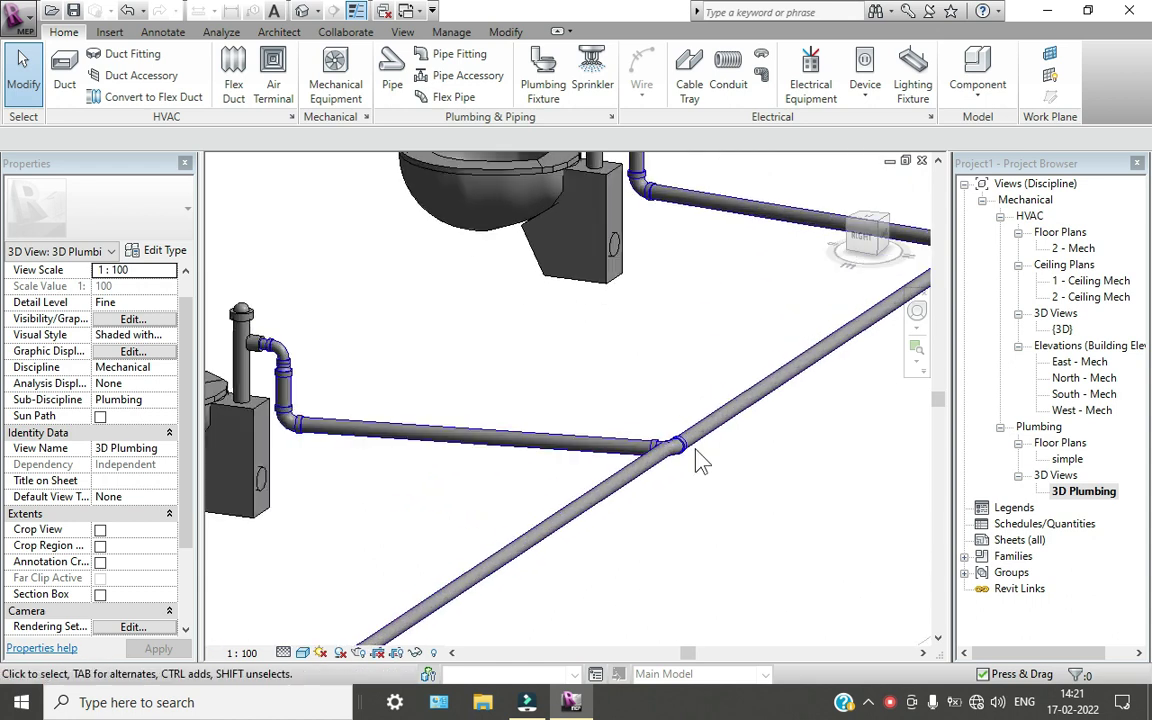
{"action": "scroll", "coordinate": [700, 475], "scroll_direction": "up", "scroll_amount": 2}
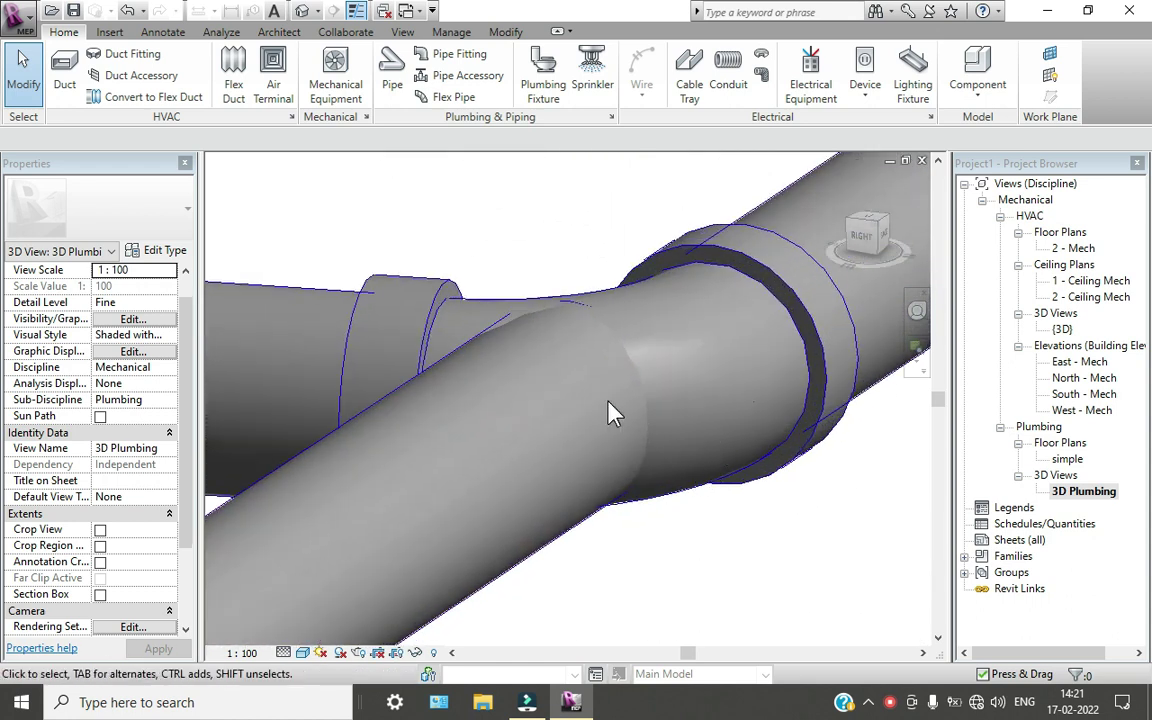
{"action": "left_click", "coordinate": [660, 325]}
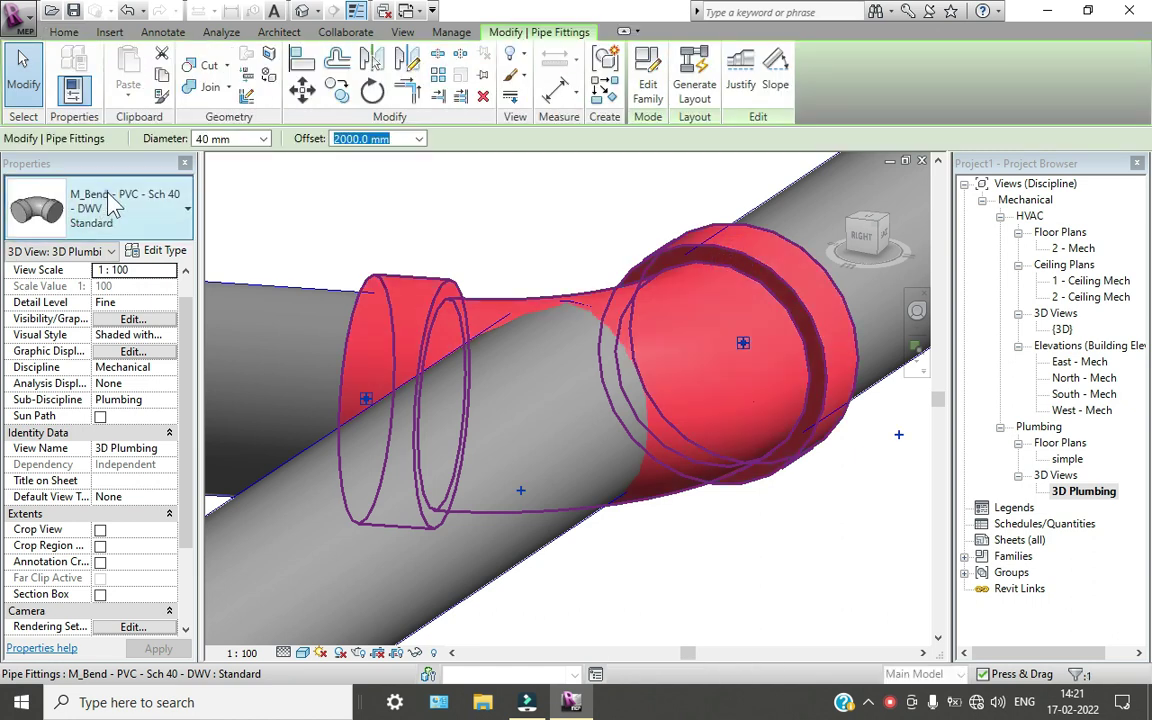
{"action": "left_click", "coordinate": [113, 203]}
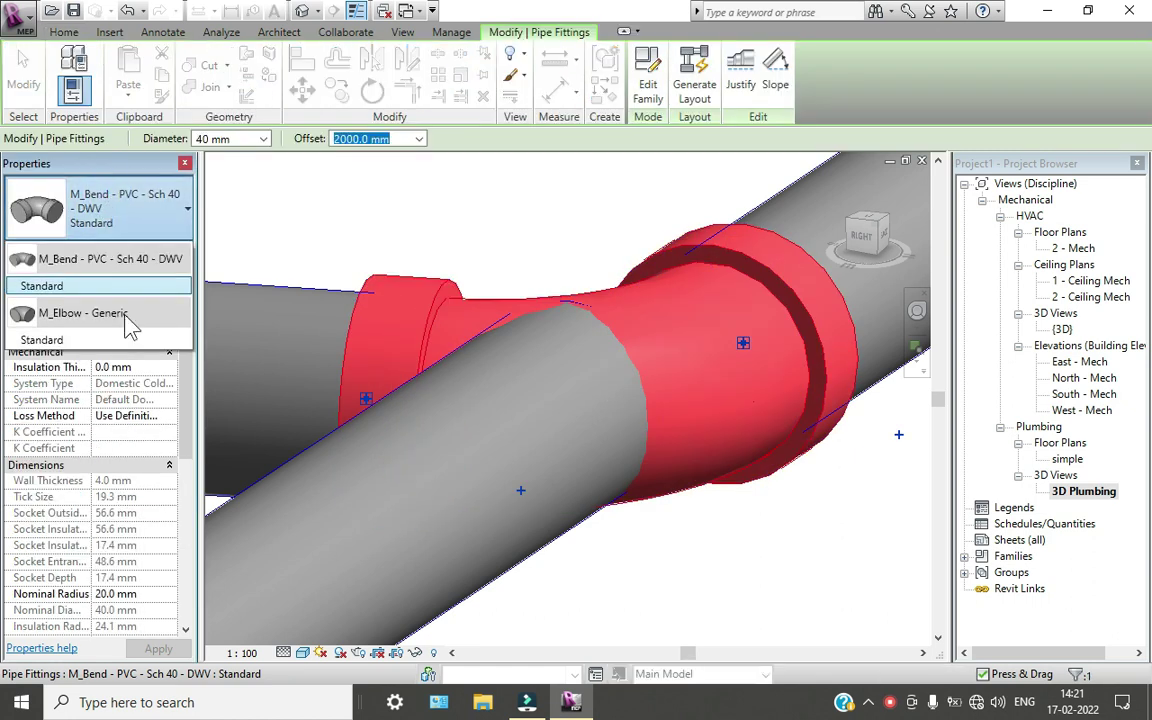
{"action": "left_click", "coordinate": [268, 222]}
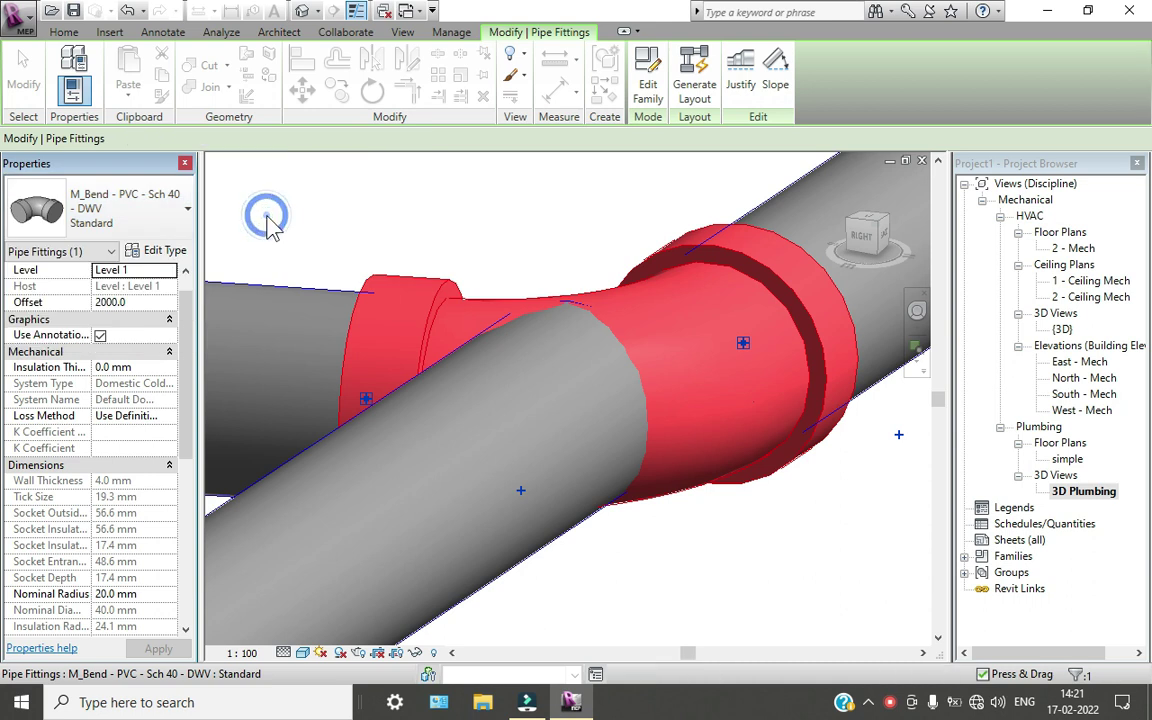
{"action": "scroll", "coordinate": [680, 307], "scroll_direction": "down", "scroll_amount": 5}
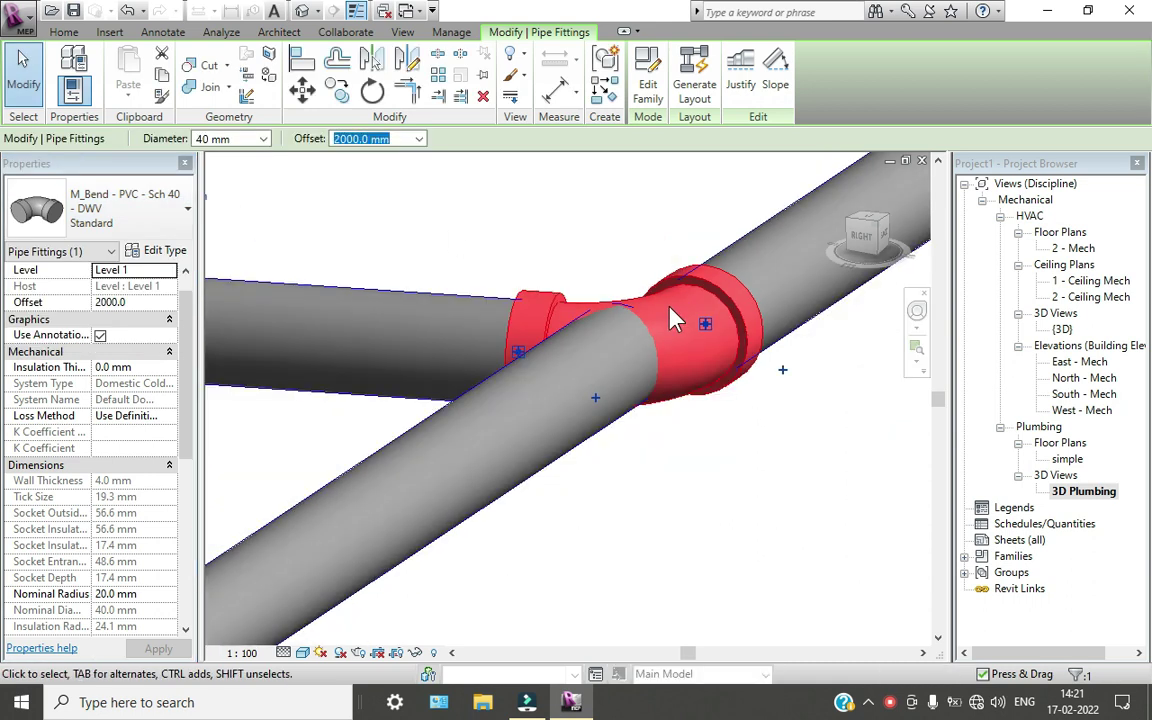
{"action": "left_click", "coordinate": [733, 465]}
Examine the bend and reducer at the water closet's flush valve connection up close
{"action": "scroll", "coordinate": [548, 509], "scroll_direction": "down", "scroll_amount": 5}
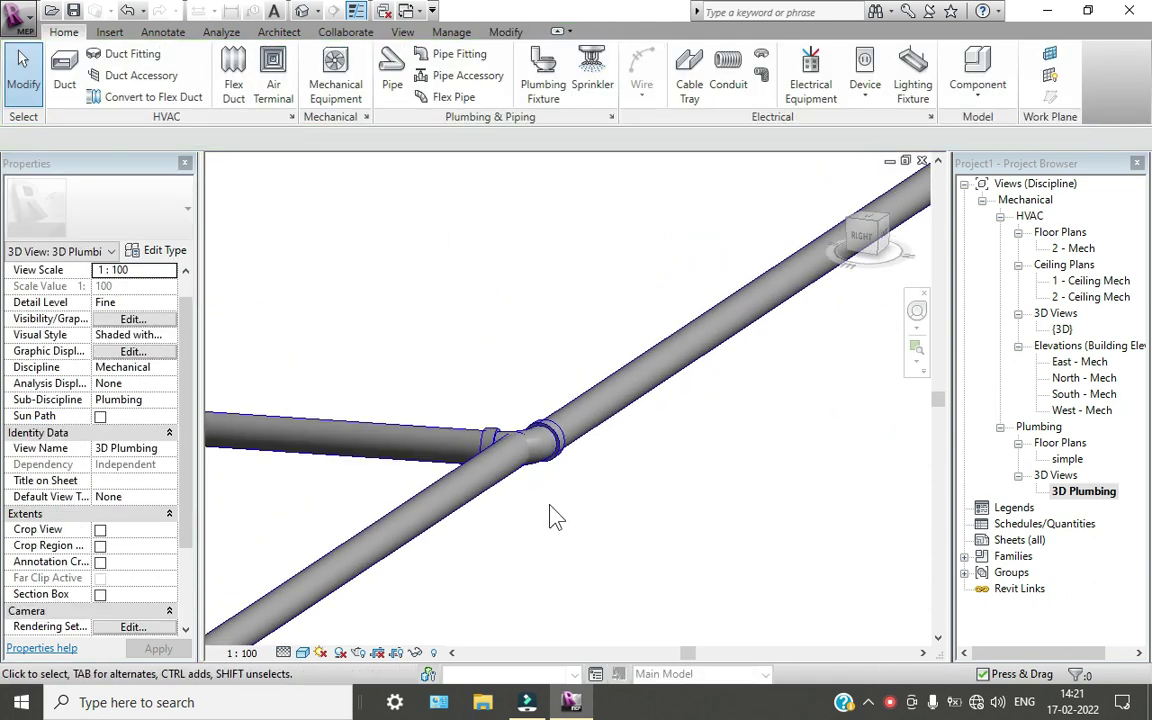
{"action": "scroll", "coordinate": [512, 222], "scroll_direction": "up", "scroll_amount": 6}
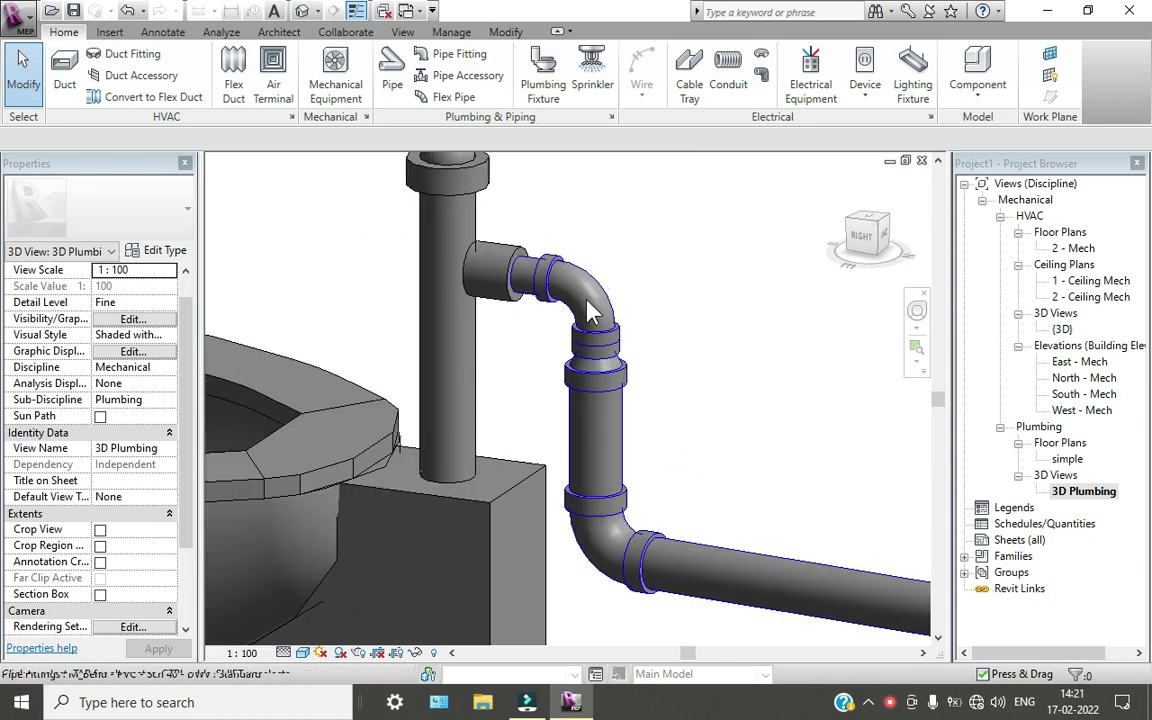
{"action": "scroll", "coordinate": [560, 298], "scroll_direction": "up", "scroll_amount": 4}
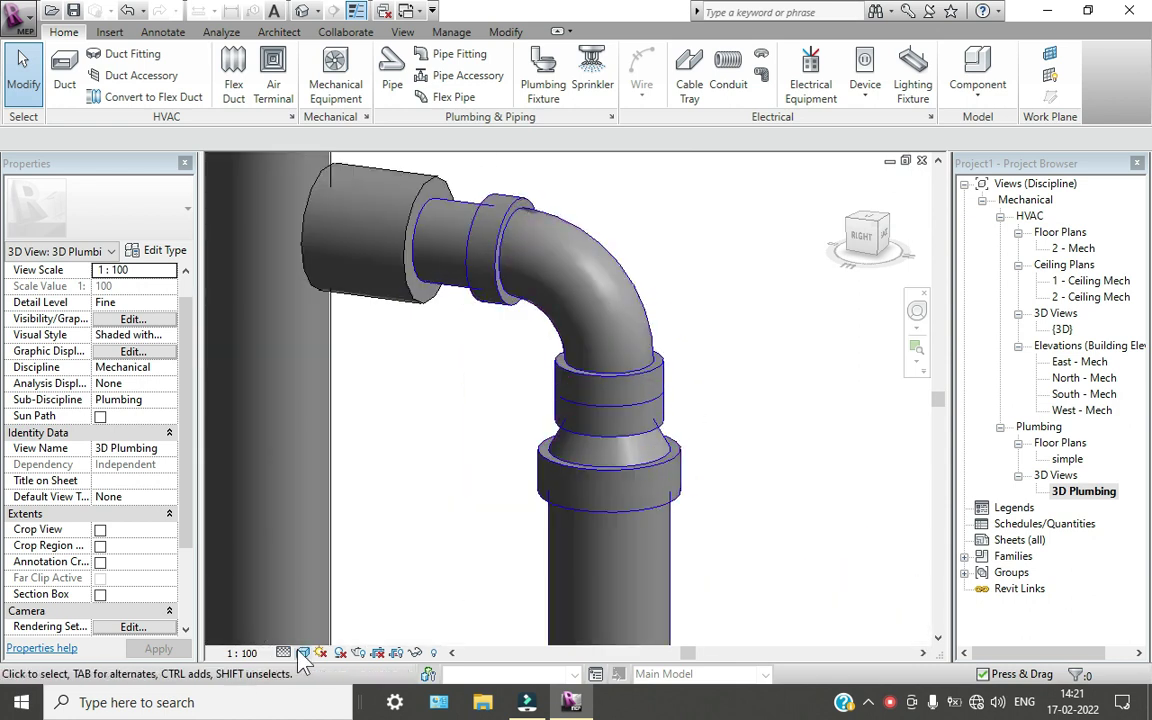
Try shadows on the water closets and pipes in the 3D Plumbing view and turn them off again
{"action": "scroll", "coordinate": [440, 560], "scroll_direction": "down", "scroll_amount": 8}
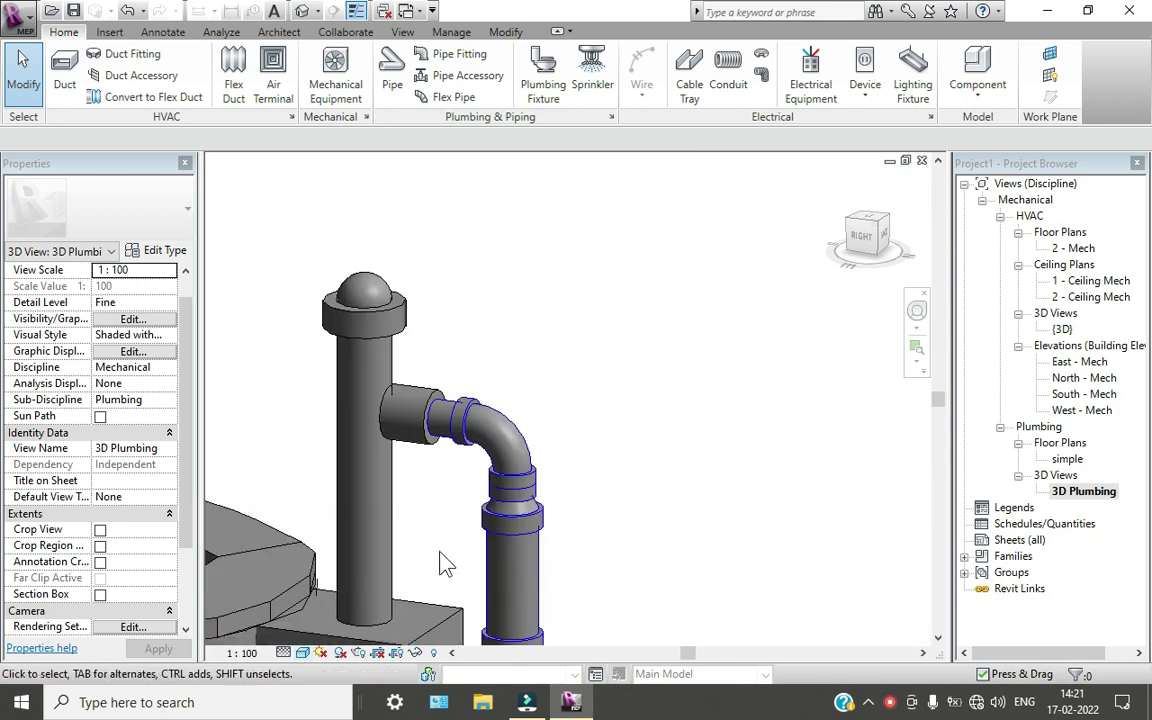
{"action": "left_click", "coordinate": [342, 653]}
{"action": "left_click", "coordinate": [349, 636]}
{"action": "scroll", "coordinate": [440, 560], "scroll_direction": "down", "scroll_amount": 3}
{"action": "middle_click_drag", "start_coordinate": [440, 560], "coordinate": [329, 548]}
{"action": "left_click", "coordinate": [339, 652]}
{"action": "left_click", "coordinate": [355, 609]}
Render all three water closets and their pipes at Draft quality with the Exterior: Sun only scheme, and close the rendering
{"action": "scroll", "coordinate": [404, 540], "scroll_direction": "down", "scroll_amount": 3}
{"action": "scroll", "coordinate": [617, 530], "scroll_direction": "up", "scroll_amount": 2}
{"action": "middle_click_drag", "start_coordinate": [620, 530], "coordinate": [404, 494]}
{"action": "scroll", "coordinate": [504, 514], "scroll_direction": "up", "scroll_amount": 2}
{"action": "mouse_move", "coordinate": [504, 514]}
{"action": "middle_mouse_down", "text": "shift"}
{"action": "mouse_move", "coordinate": [568, 527]}
{"action": "mouse_move", "coordinate": [358, 488]}
{"action": "mouse_move", "coordinate": [545, 504]}
{"action": "mouse_move", "coordinate": [510, 495]}
{"action": "middle_mouse_up", "text": "shift"}
{"action": "scroll", "coordinate": [358, 488], "scroll_direction": "down", "scroll_amount": 1}
{"action": "scroll", "coordinate": [391, 463], "scroll_direction": "up", "scroll_amount": 2}
{"action": "scroll", "coordinate": [380, 405], "scroll_direction": "up", "scroll_amount": 1}
{"action": "middle_click_drag", "start_coordinate": [380, 405], "coordinate": [446, 464]}
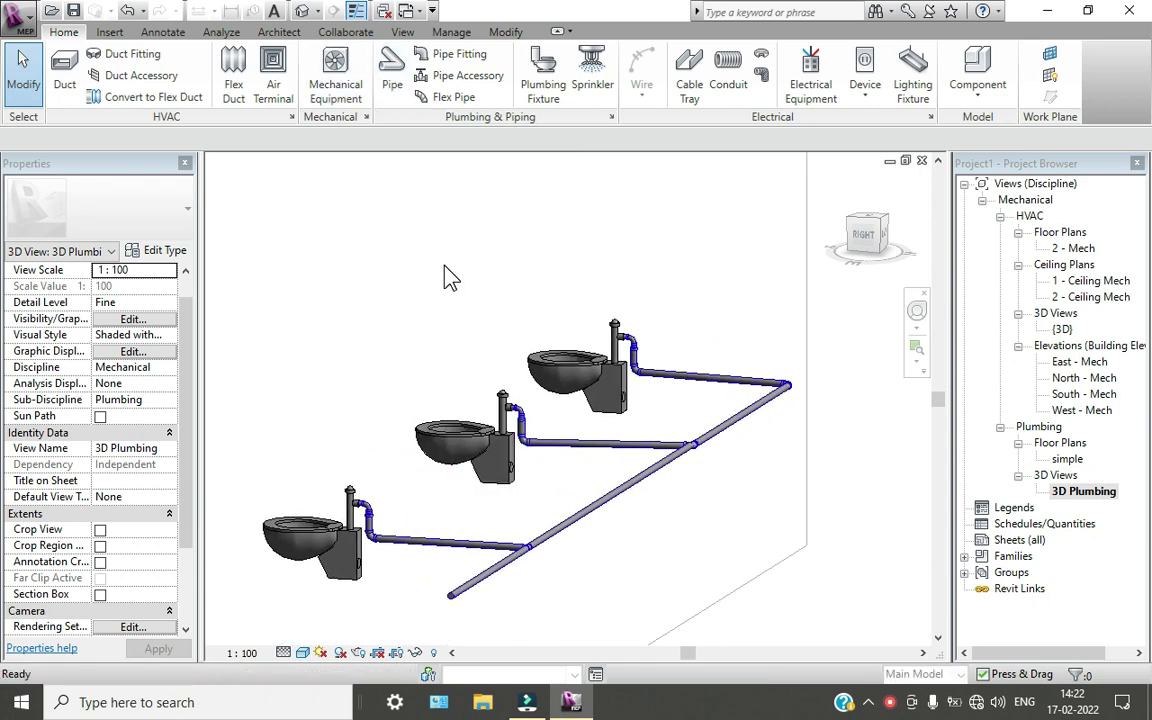
{"action": "key", "text": "r"}
{"action": "key", "text": "r"}
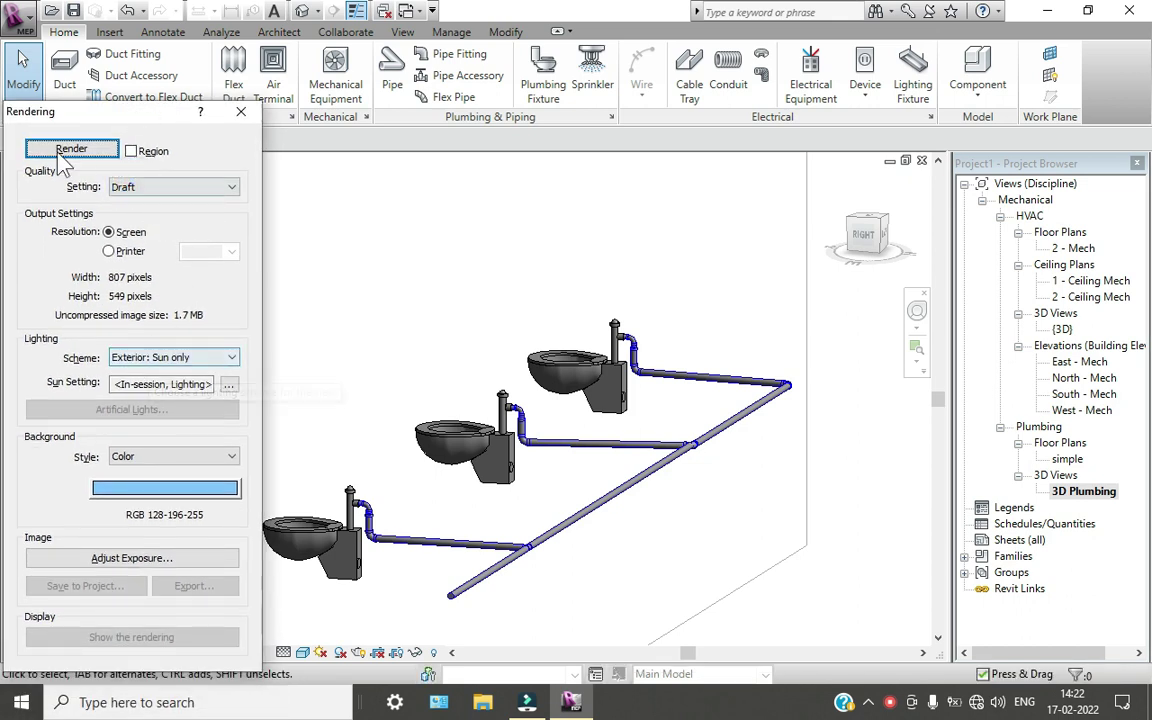
{"action": "left_click", "coordinate": [62, 147]}
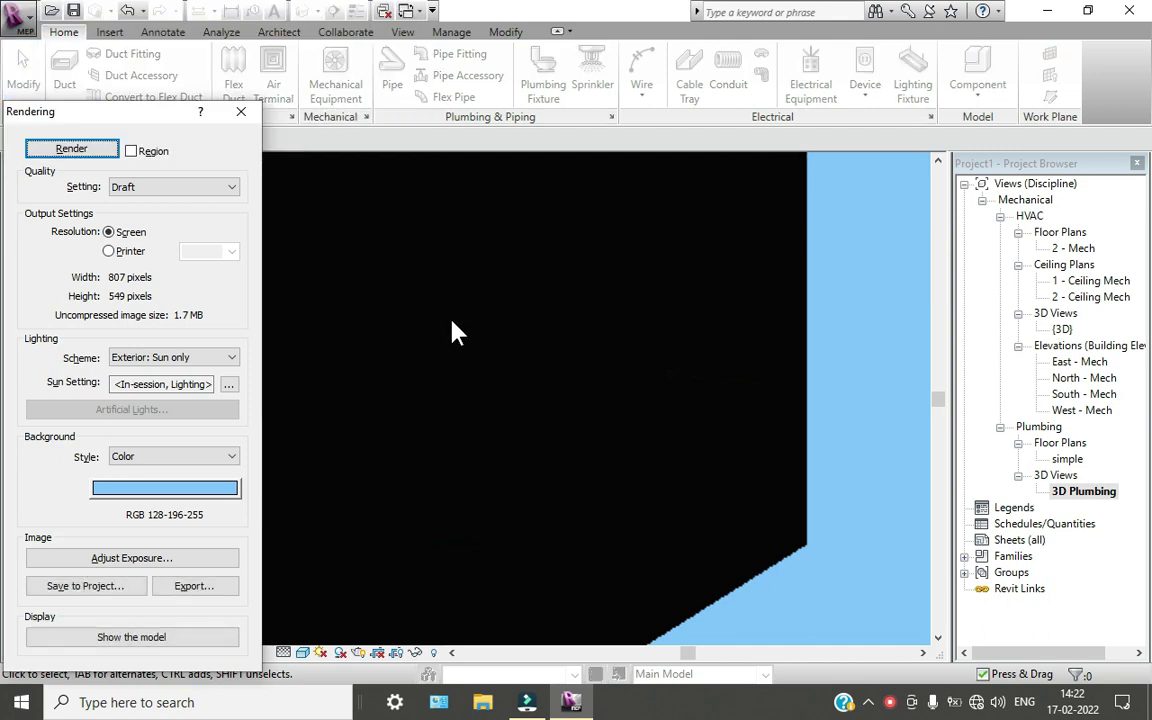
{"action": "left_click", "coordinate": [240, 111]}
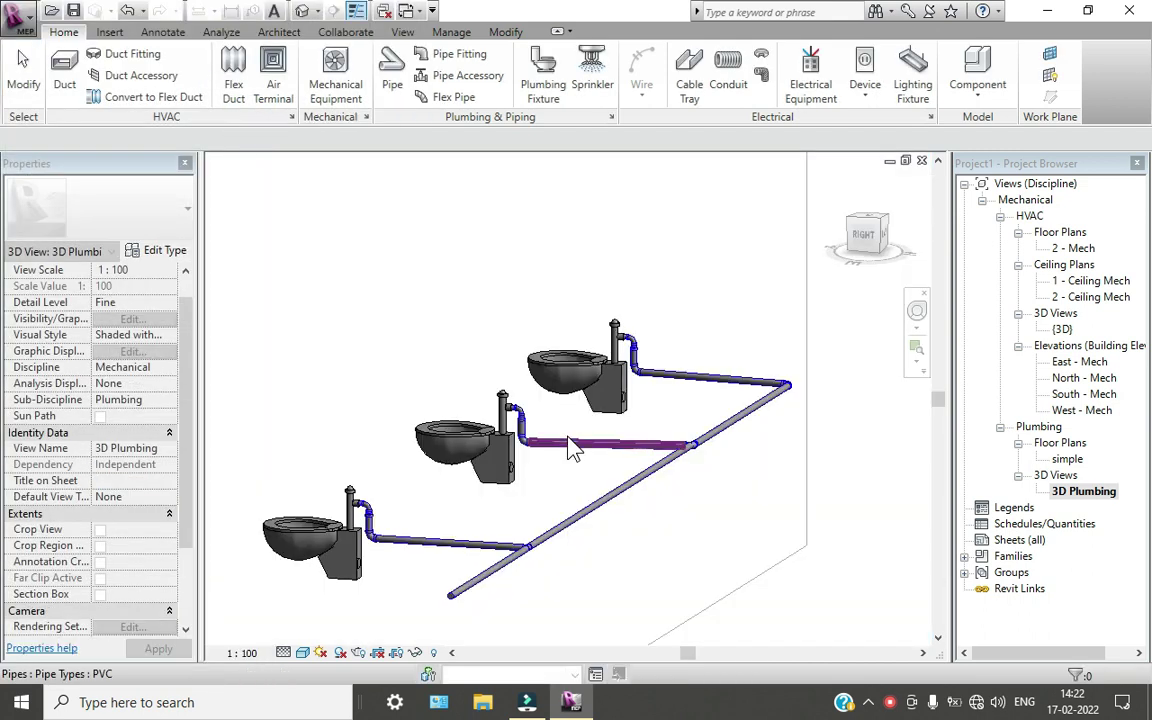
Change the wall carrying the water closets to the Generic - 90mm Brick type, resolving the pipe errors by deleting the affected elements
{"action": "scroll", "coordinate": [360, 437], "scroll_direction": "down", "scroll_amount": 5}
{"action": "middle_click_drag", "start_coordinate": [424, 489], "coordinate": [489, 470], "text": "shift"}
{"action": "scroll", "coordinate": [391, 424], "scroll_direction": "down", "scroll_amount": 3}
{"action": "scroll", "coordinate": [427, 347], "scroll_direction": "up", "scroll_amount": 4}
{"action": "middle_click_drag", "start_coordinate": [427, 347], "coordinate": [312, 289]}
{"action": "scroll", "coordinate": [400, 400], "scroll_direction": "down", "scroll_amount": 2}
{"action": "scroll", "coordinate": [437, 386], "scroll_direction": "down", "scroll_amount": 2}
{"action": "middle_click_drag", "start_coordinate": [437, 320], "coordinate": [435, 430]}
{"action": "left_click", "coordinate": [722, 208]}
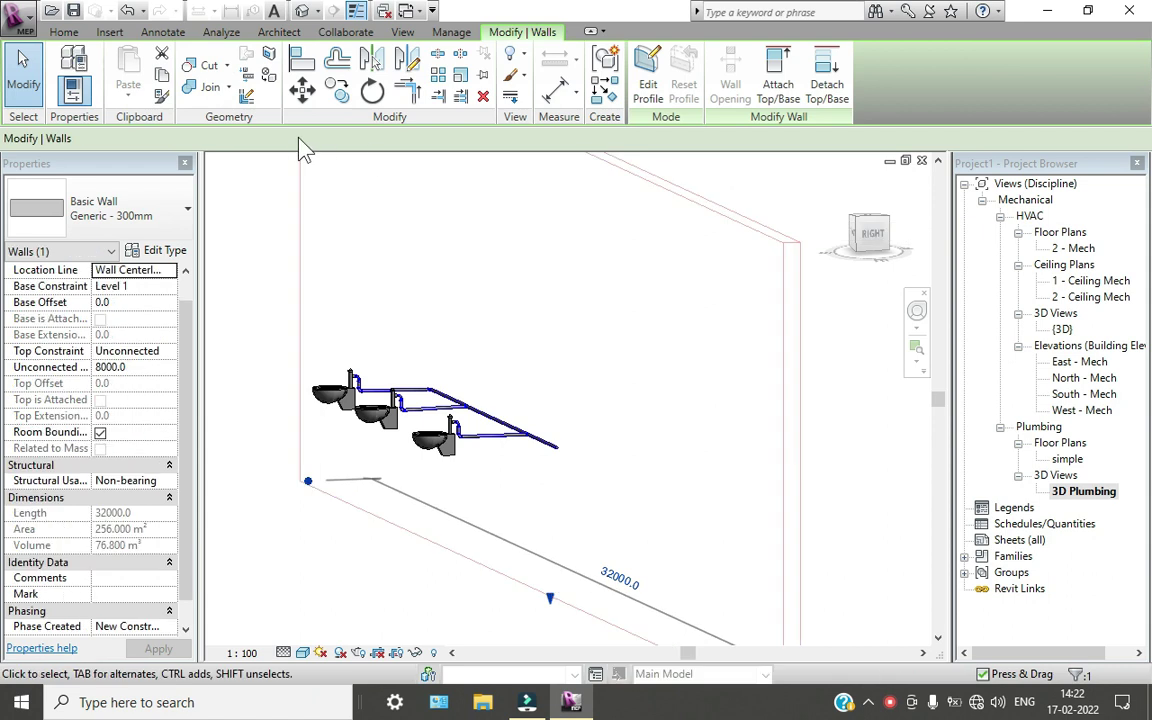
{"action": "left_click", "coordinate": [157, 205]}
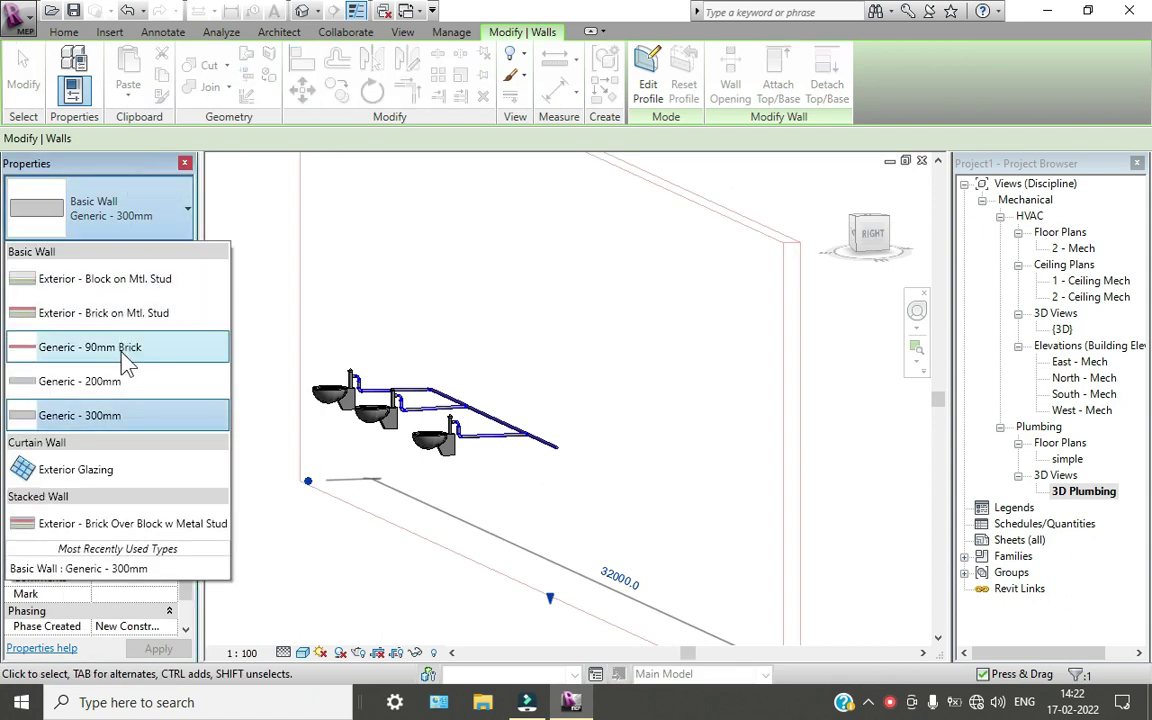
{"action": "left_click", "coordinate": [121, 350]}
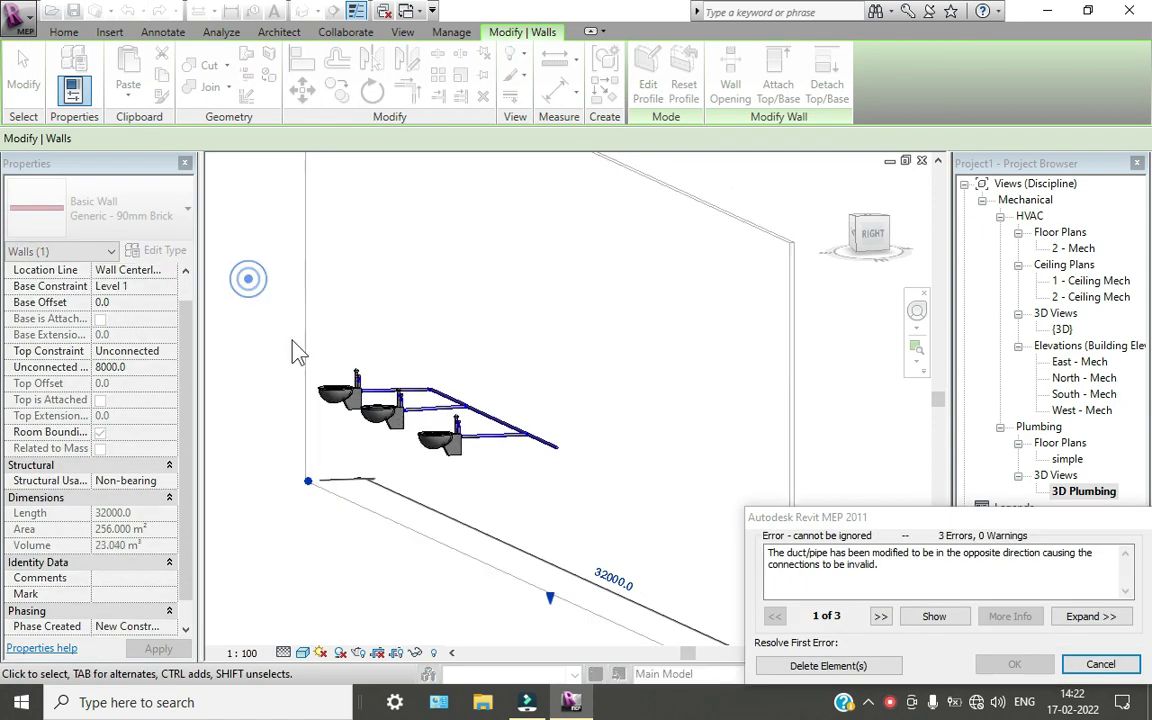
{"action": "left_click", "coordinate": [805, 670]}
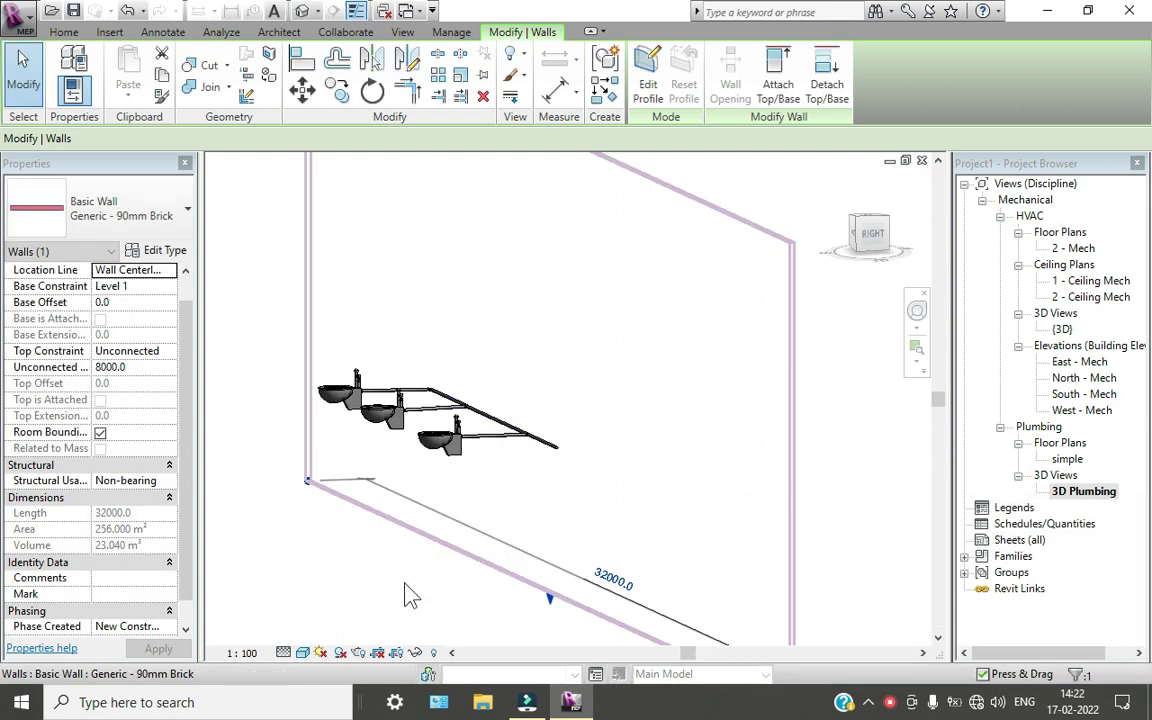
{"action": "left_click", "coordinate": [291, 570]}
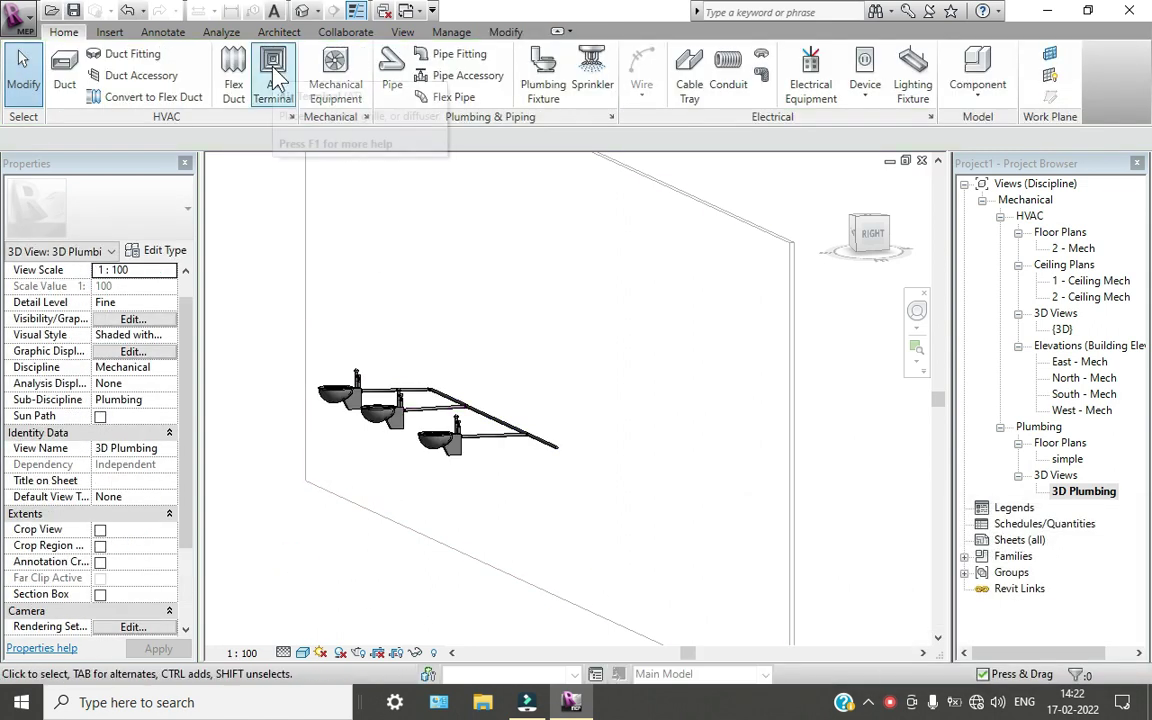
Render the 3D Plumbing view with the brick wall at Draft quality
{"action": "key", "text": "r"}
{"action": "key", "text": "r"}
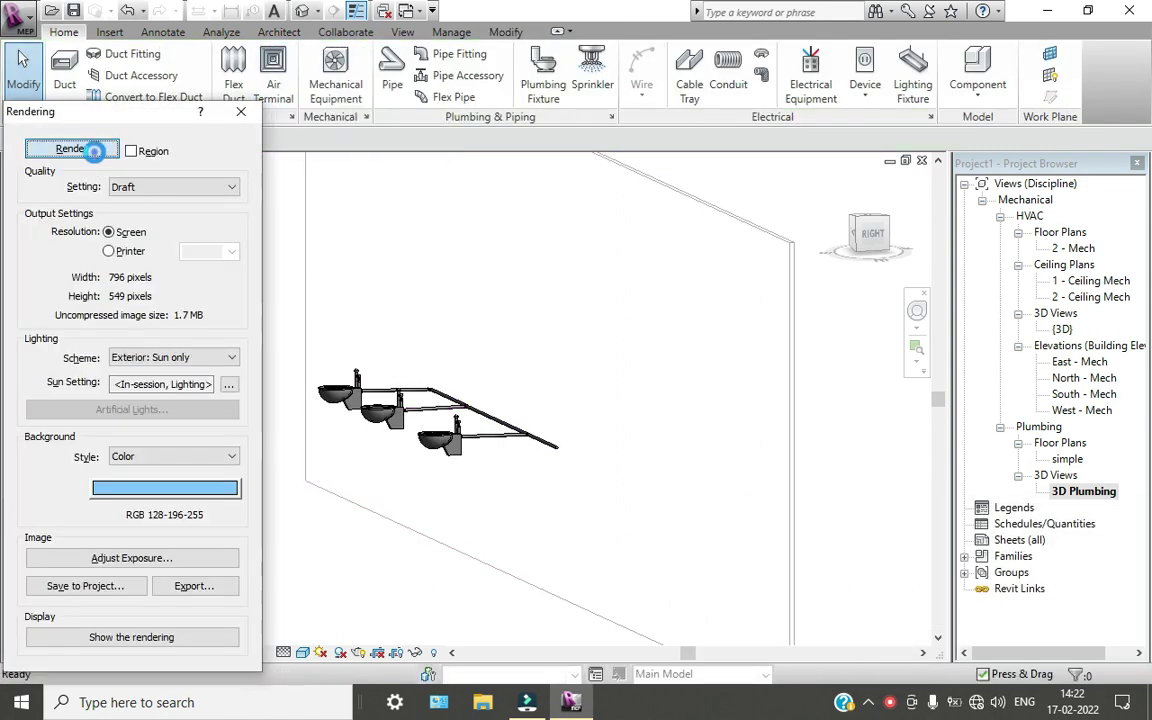
{"action": "left_click", "coordinate": [71, 148]}
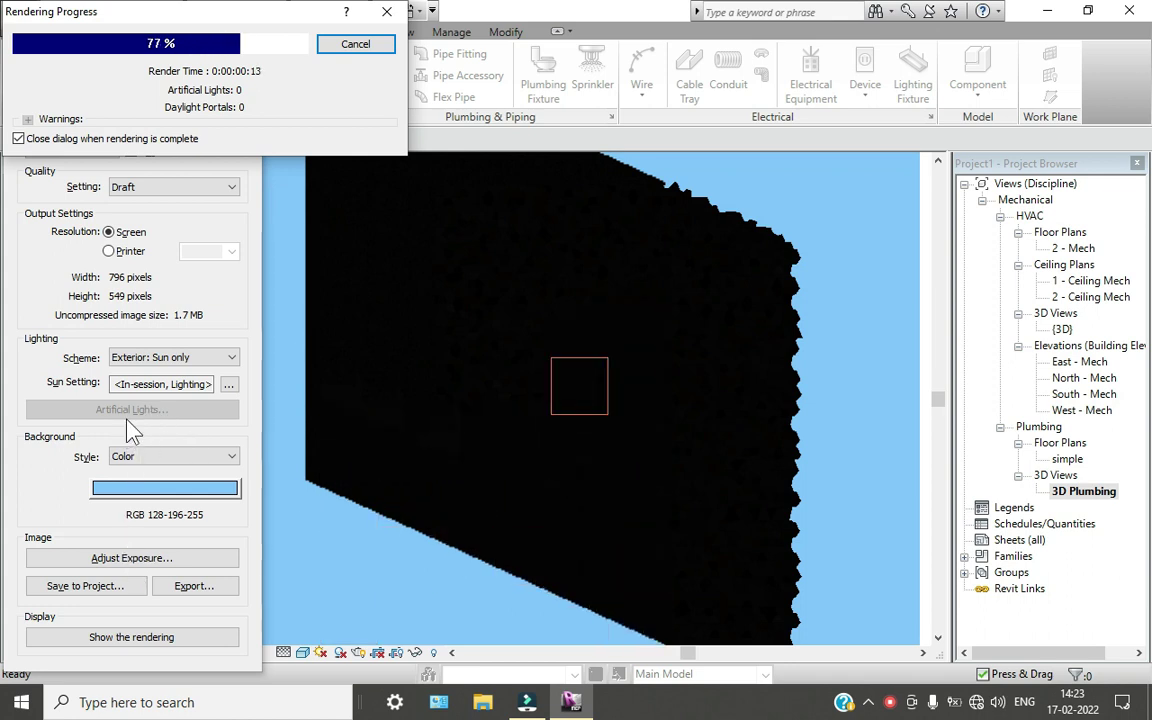
Brighten the rendered image by adjusting its exposure value to 5.11, inspect the wall and fixtures, and close the rendering
{"action": "left_click", "coordinate": [138, 560]}
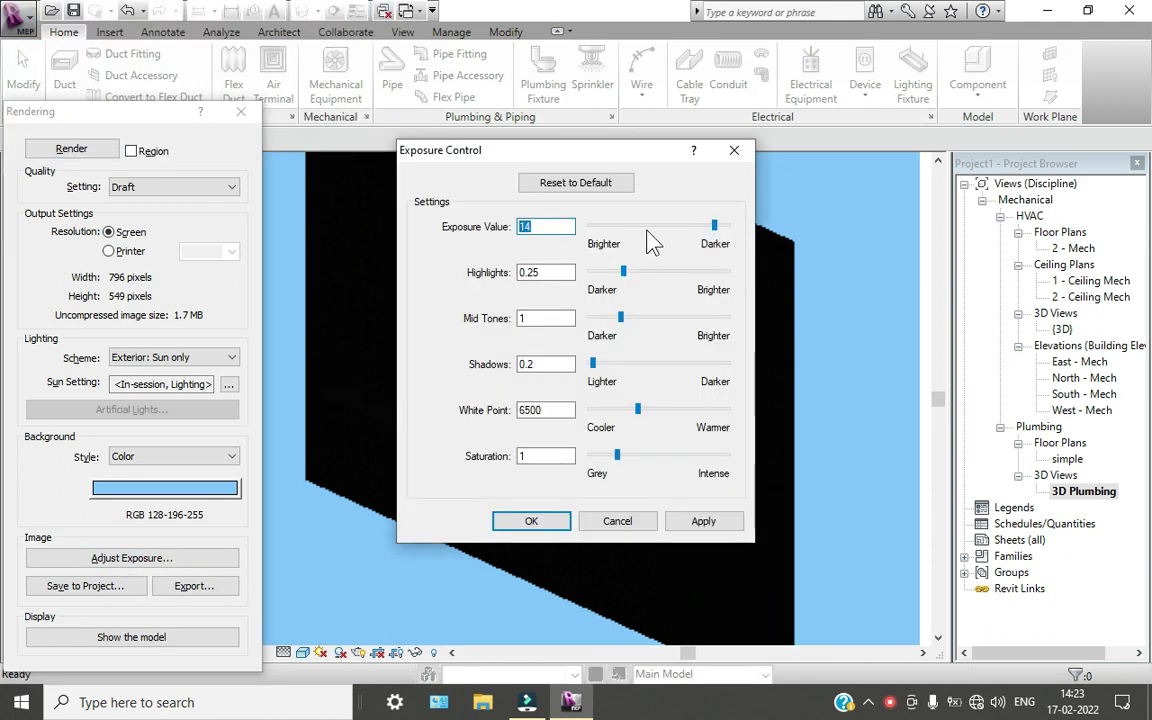
{"action": "left_click", "coordinate": [648, 226]}
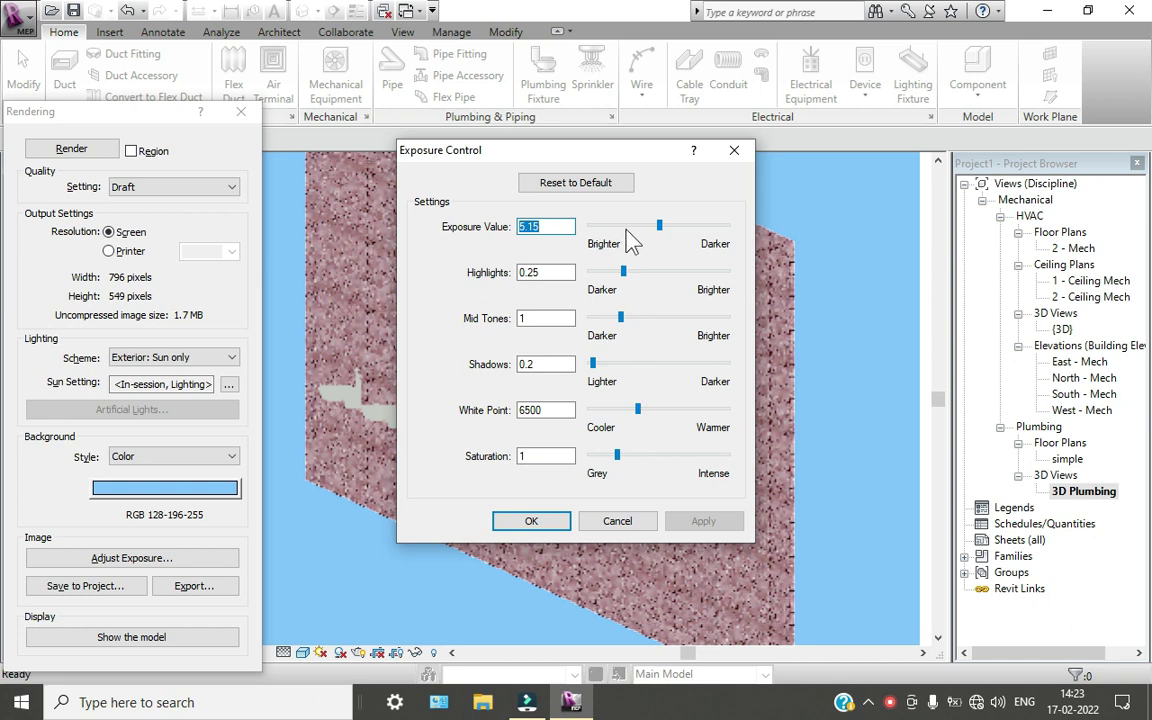
{"action": "left_click", "coordinate": [628, 227]}
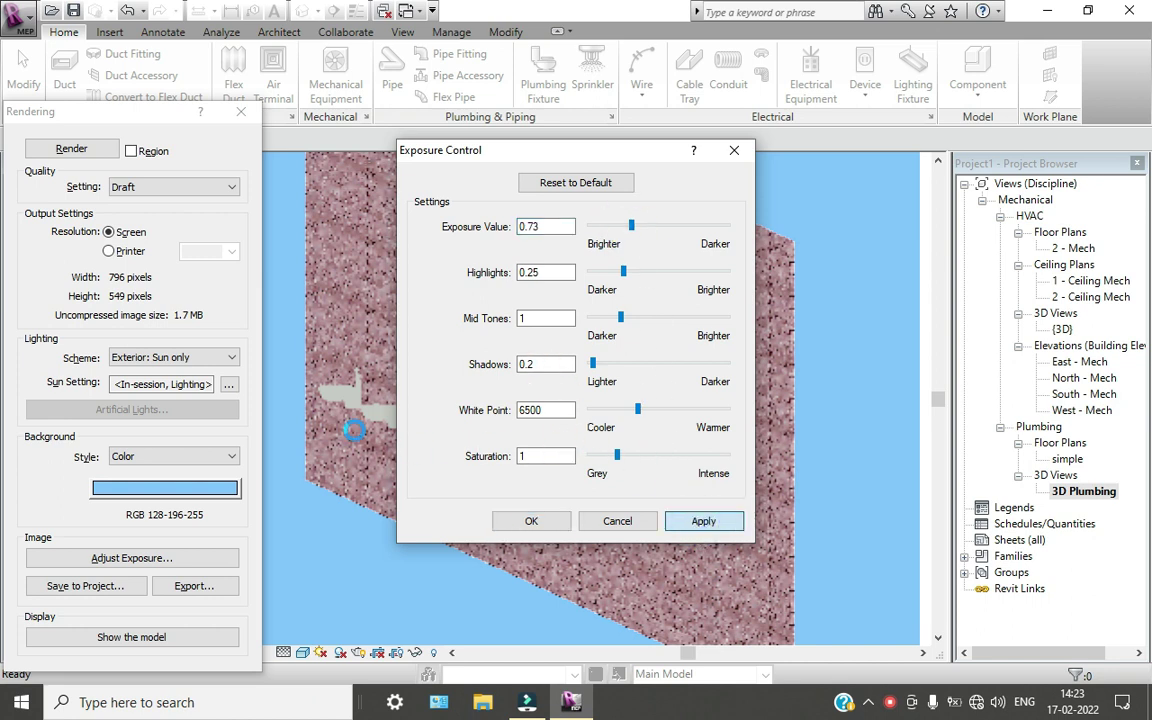
{"action": "left_click", "coordinate": [653, 226]}
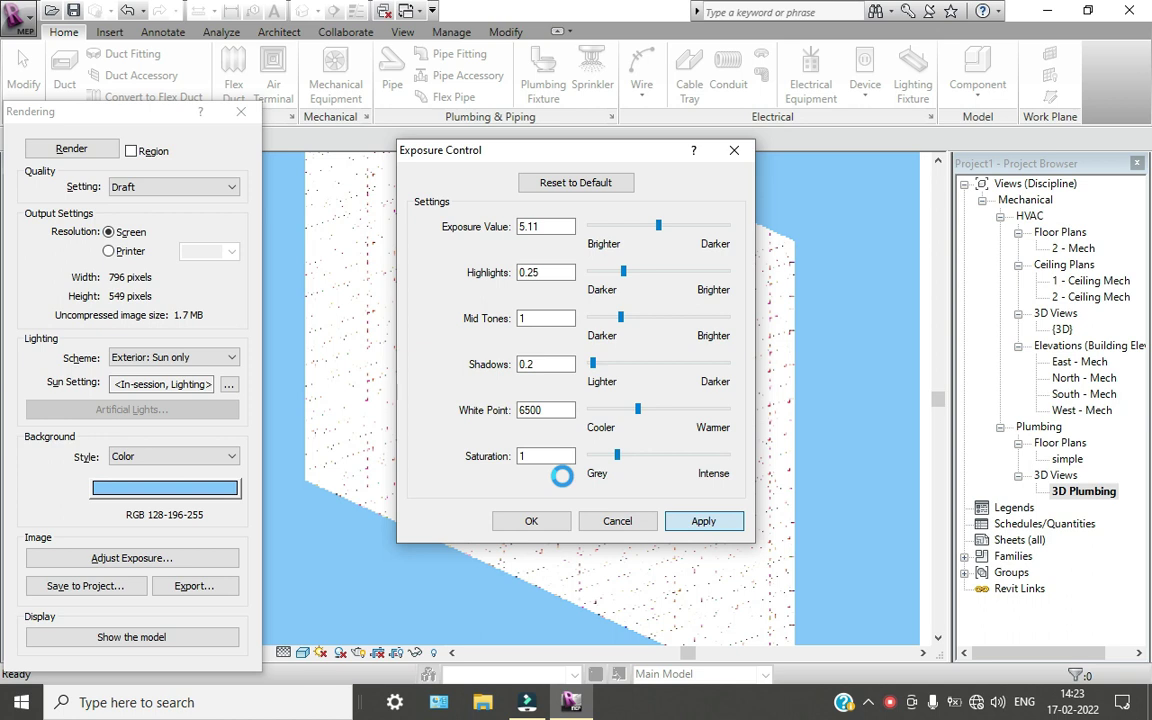
{"action": "left_click", "coordinate": [532, 521]}
{"action": "scroll", "coordinate": [368, 430], "scroll_direction": "up", "scroll_amount": 3}
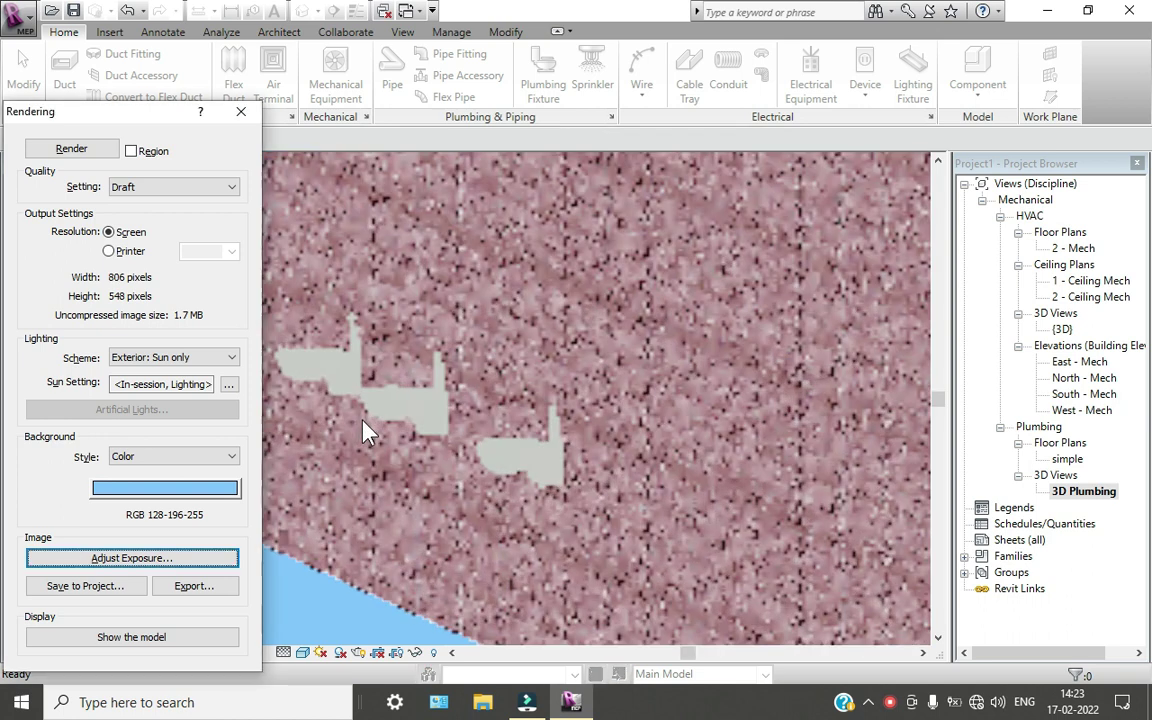
{"action": "scroll", "coordinate": [363, 430], "scroll_direction": "down", "scroll_amount": 3}
{"action": "scroll", "coordinate": [363, 430], "scroll_direction": "down", "scroll_amount": 2}
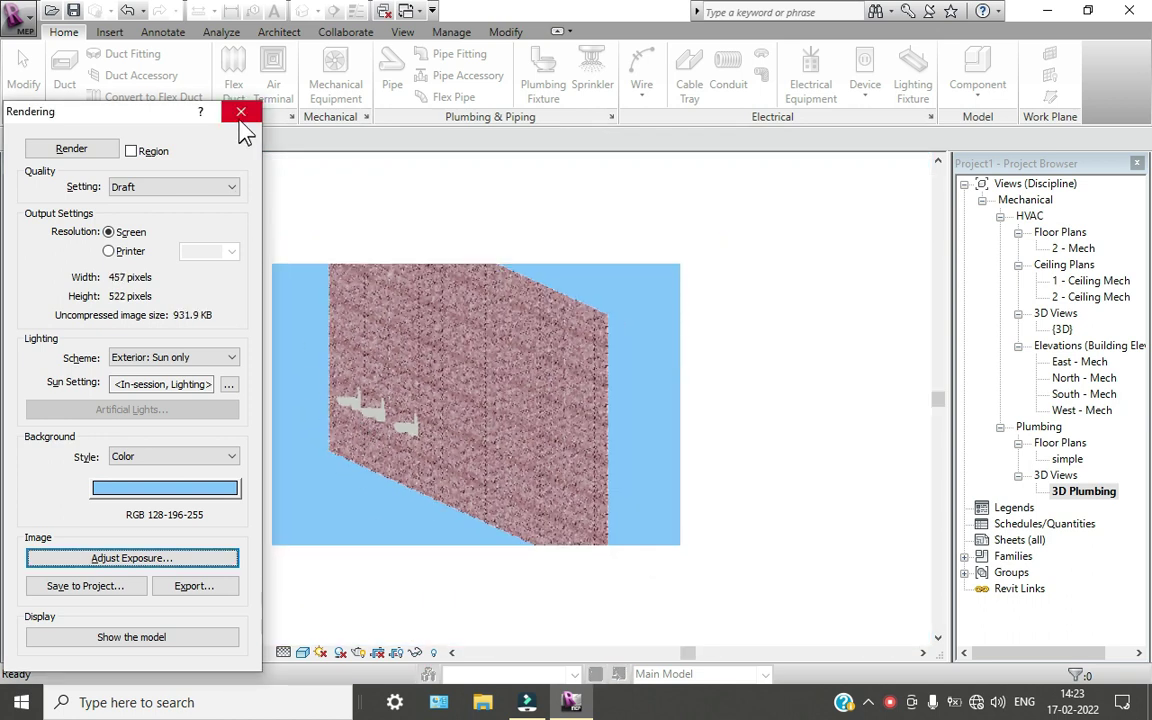
{"action": "left_click", "coordinate": [241, 111]}
{"action": "scroll", "coordinate": [340, 410], "scroll_direction": "up", "scroll_amount": 4}
{"action": "scroll", "coordinate": [506, 436], "scroll_direction": "up", "scroll_amount": 2}
{"action": "scroll", "coordinate": [506, 436], "scroll_direction": "down", "scroll_amount": 6}
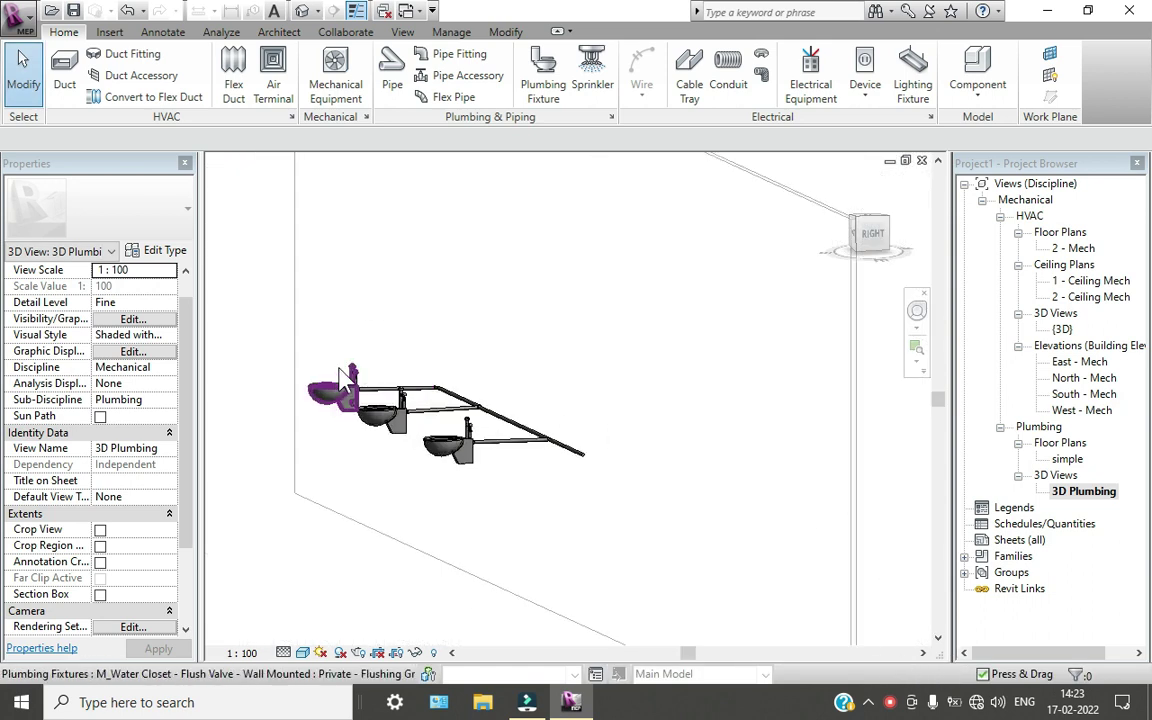
{"action": "scroll", "coordinate": [340, 380], "scroll_direction": "up", "scroll_amount": 3}
{"action": "scroll", "coordinate": [437, 445], "scroll_direction": "down", "scroll_amount": 1}
{"action": "scroll", "coordinate": [437, 445], "scroll_direction": "up", "scroll_amount": 3}
{"action": "scroll", "coordinate": [437, 445], "scroll_direction": "down", "scroll_amount": 5}
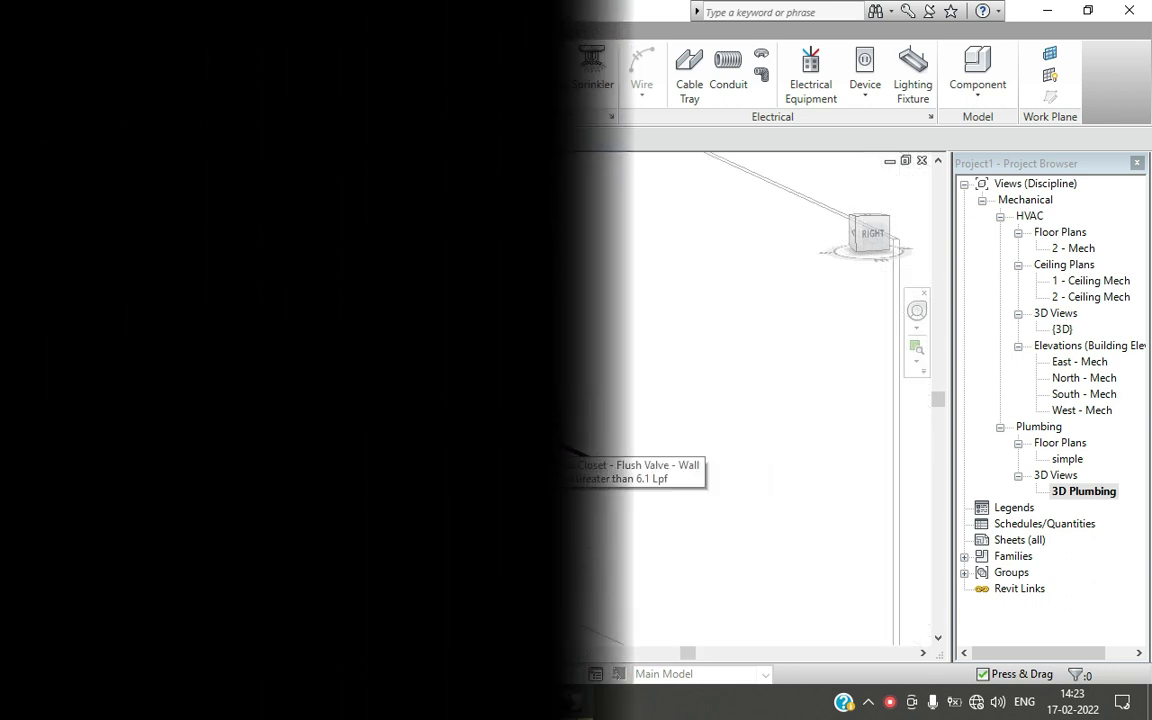